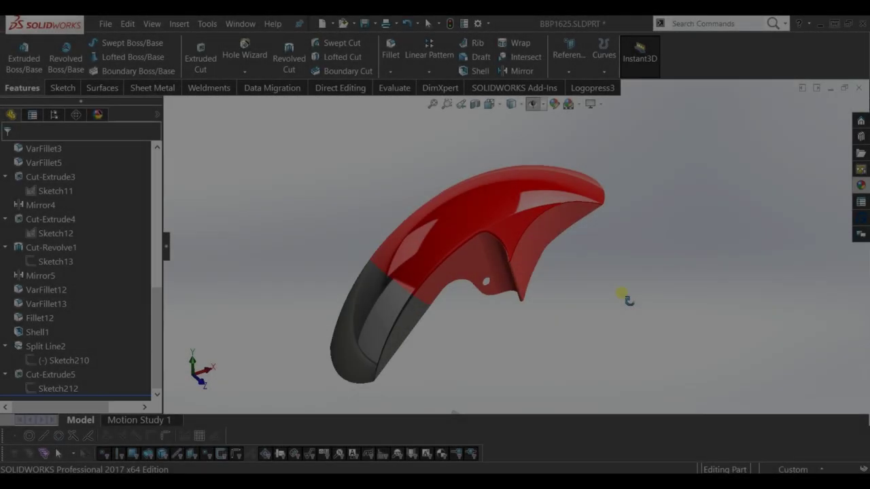
Orbit the finished red-and-black fender model to show it from a new angle.
middle_drag(621, 294, 611, 267)
mouse_move(510, 271)
middle_down()
mouse_move(504, 355)
mouse_move(520, 231)
middle_up()
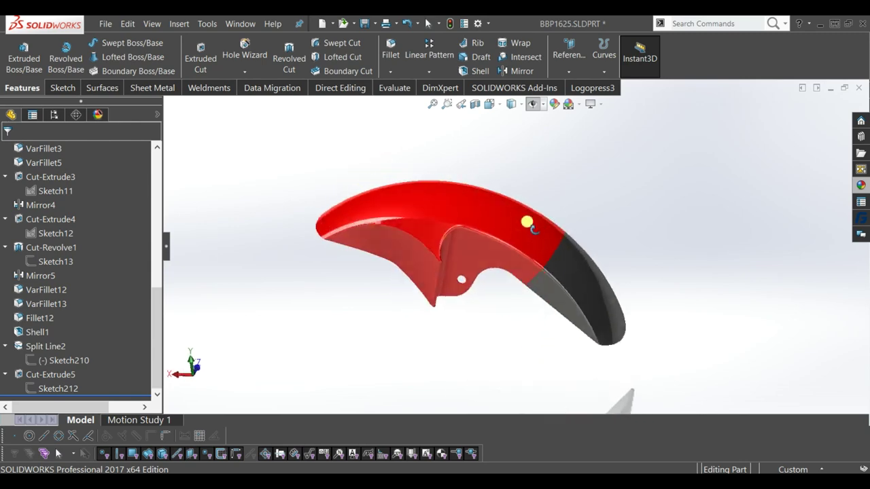
Orbit the fender, switch to the Top view, zoom out, then orbit to an oblique angle.
mouse_move(576, 320)
middle_down()
mouse_move(460, 282)
mouse_move(418, 346)
mouse_move(460, 258)
mouse_move(499, 316)
mouse_move(497, 188)
mouse_move(530, 252)
mouse_move(423, 292)
mouse_move(500, 142)
middle_up()
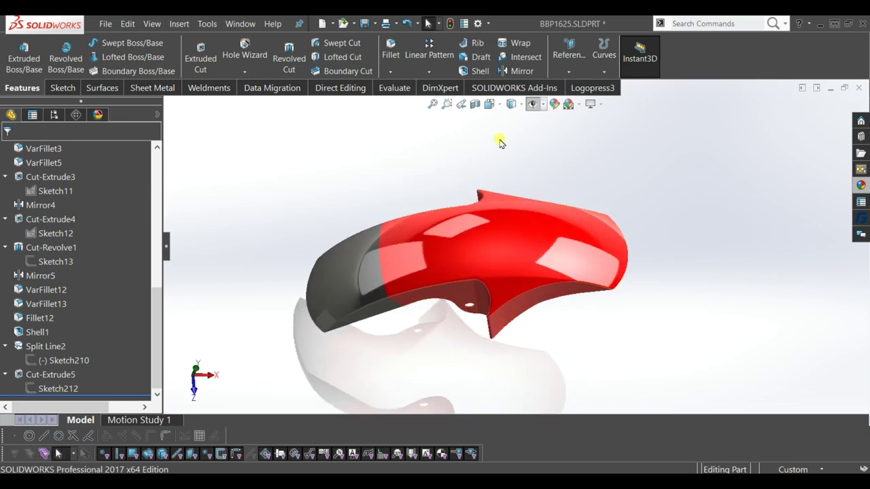
click(497, 110)
click(562, 231)
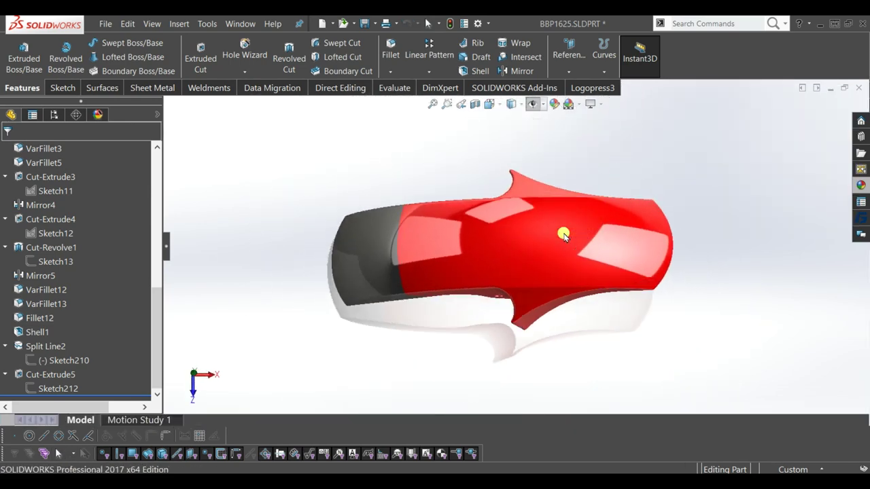
scroll(638, 197, down, 2)
mouse_move(625, 235)
middle_down()
mouse_move(605, 169)
mouse_move(551, 150)
mouse_move(534, 163)
mouse_move(551, 192)
mouse_move(623, 140)
mouse_move(619, 235)
mouse_move(586, 136)
mouse_move(594, 191)
middle_up()
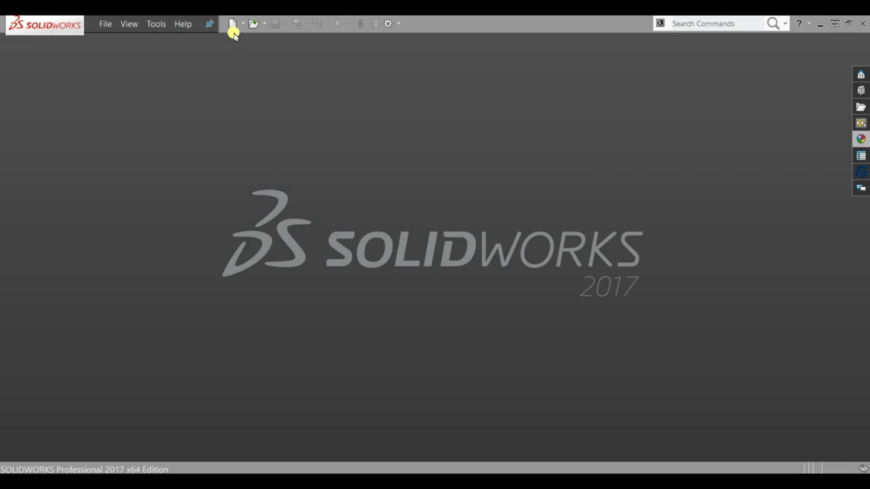
Create a new part document and start a sketch on the Front Plane.
click(233, 25)
click(217, 235)
click(380, 388)
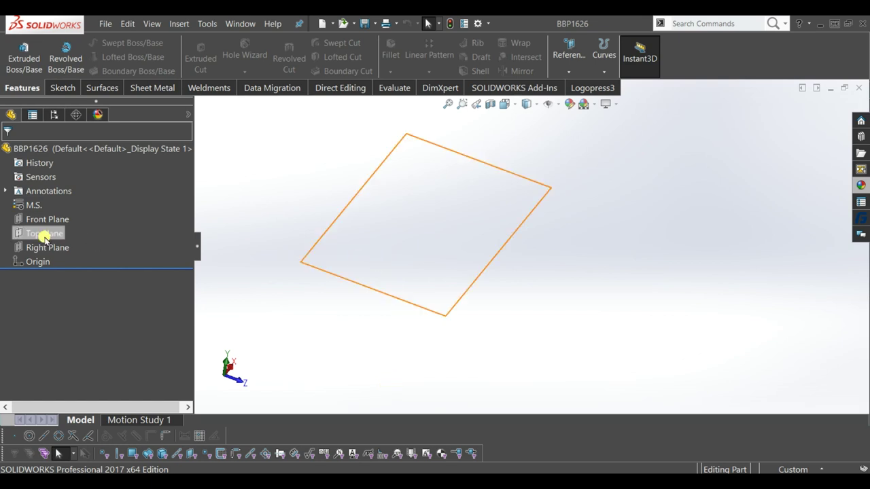
click(57, 205)
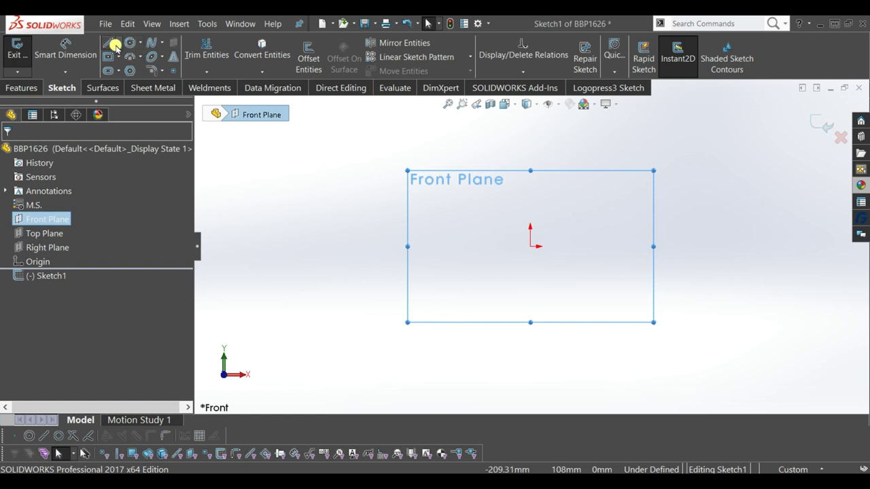
Draw a circle centred on the origin and dimension its diameter to 607.
click(128, 43)
drag(530, 248, 575, 307)
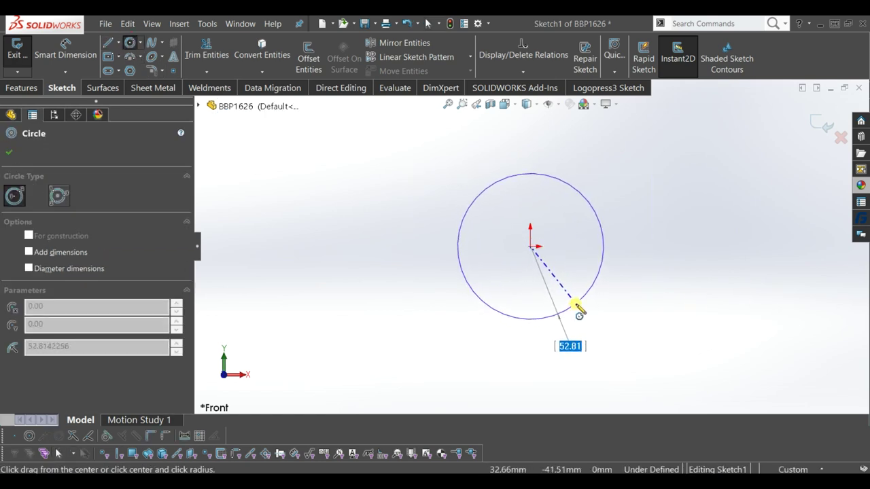
key(Escape)
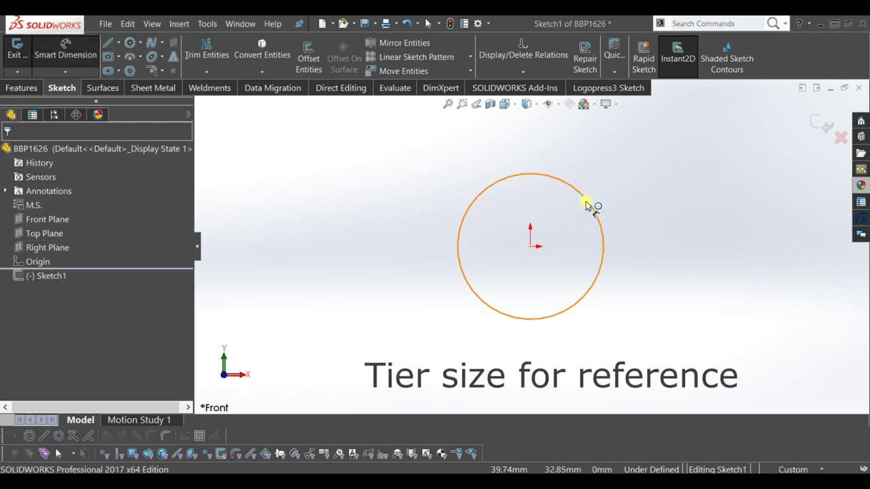
click(587, 206)
click(577, 228)
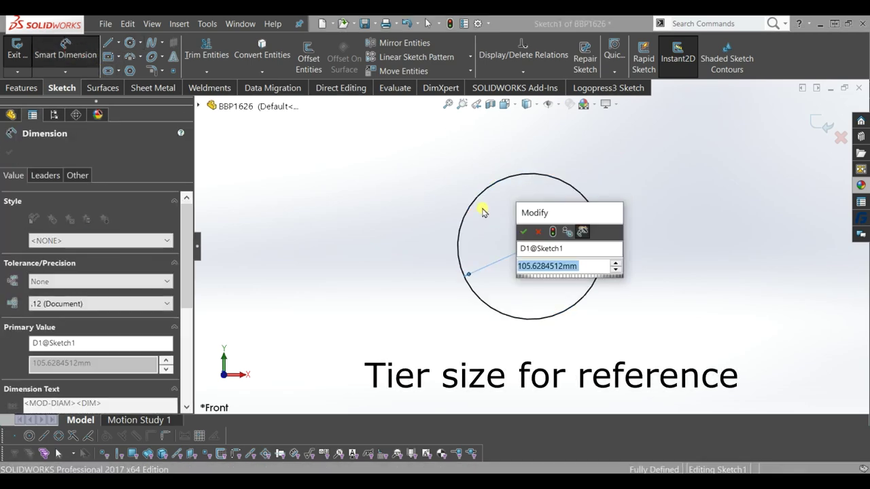
text(607)
key(Return)
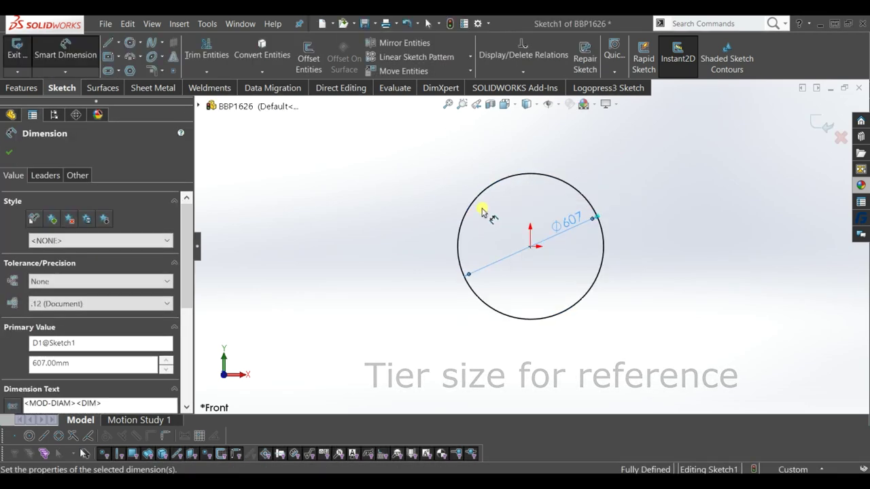
key(Escape)
Zoom out, select then deselect the tyre reference circle, and pick the Front Plane again.
scroll(625, 204, down, 2)
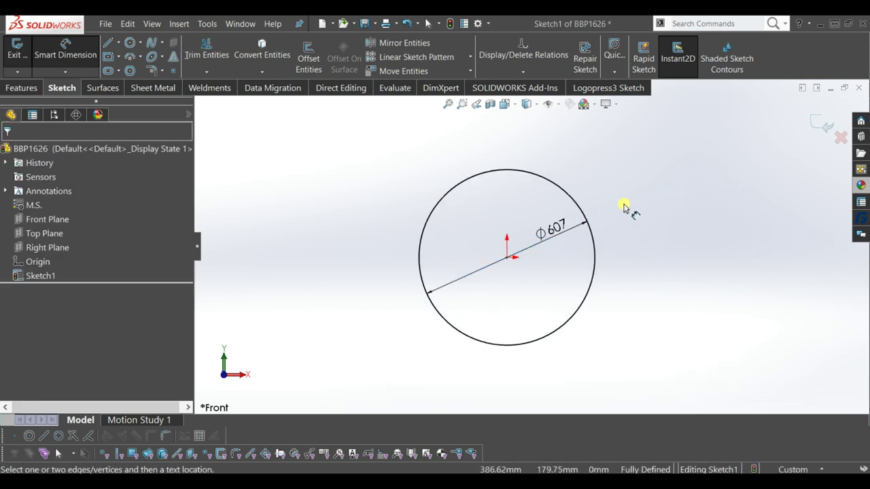
click(572, 321)
click(610, 315)
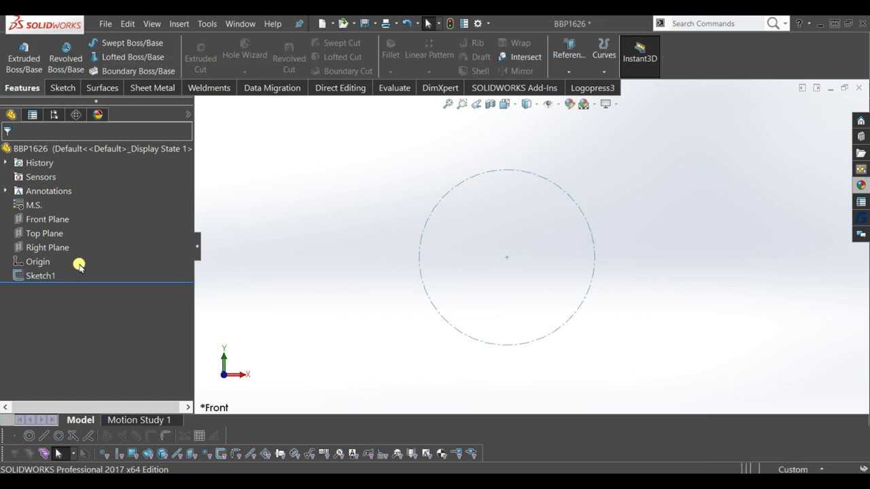
click(48, 218)
Start a new Front Plane sketch with a circle centred on the origin.
click(62, 203)
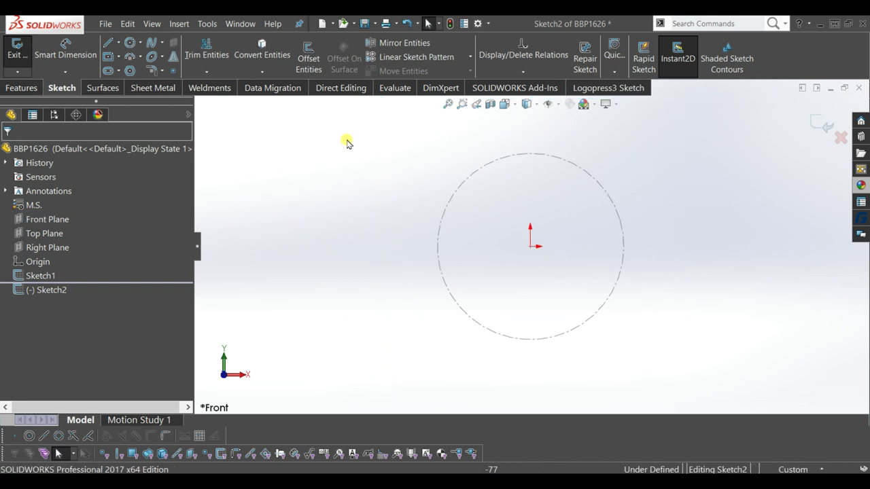
click(143, 45)
click(530, 246)
click(634, 317)
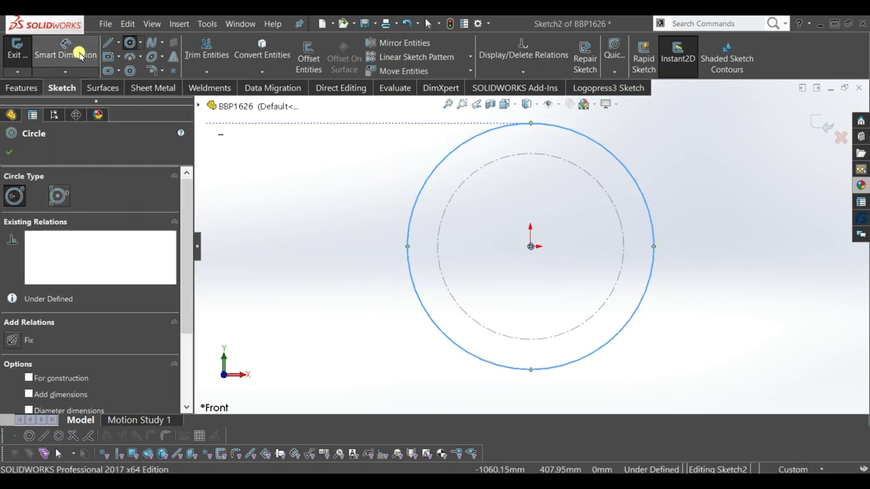
Add vertical and horizontal centrelines through the circle's centre.
click(106, 42)
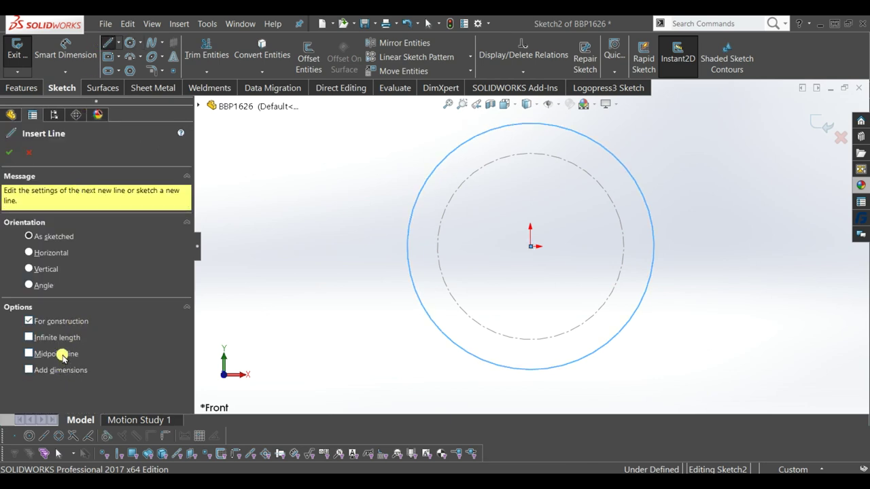
click(532, 247)
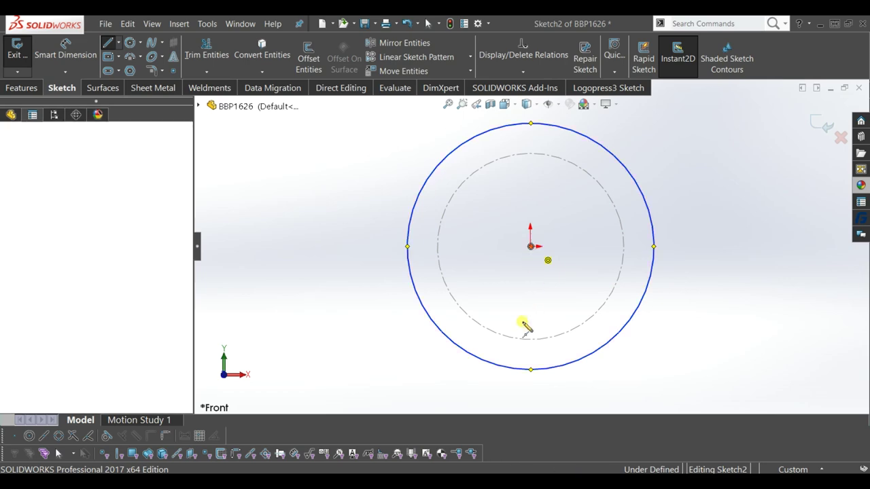
click(531, 370)
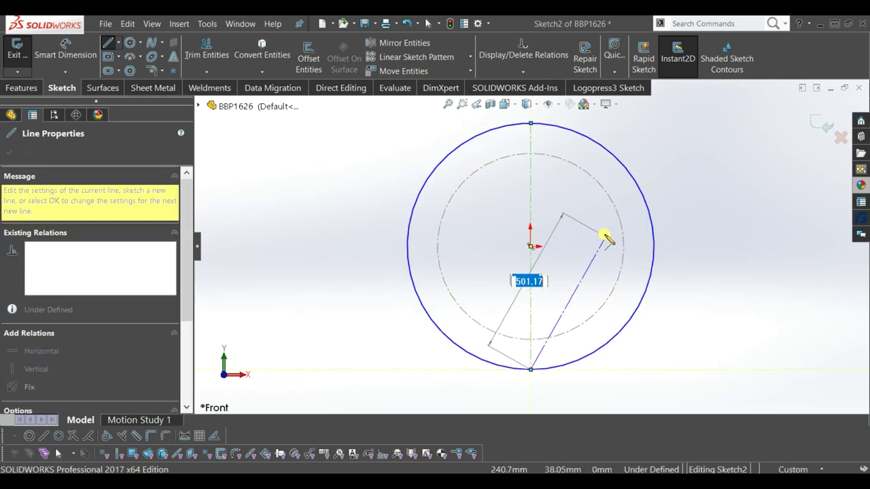
key(Escape)
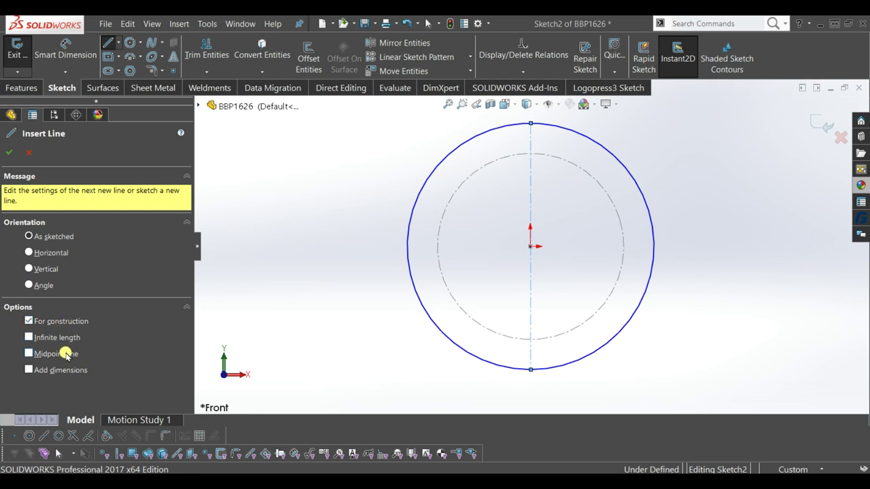
click(530, 247)
click(654, 245)
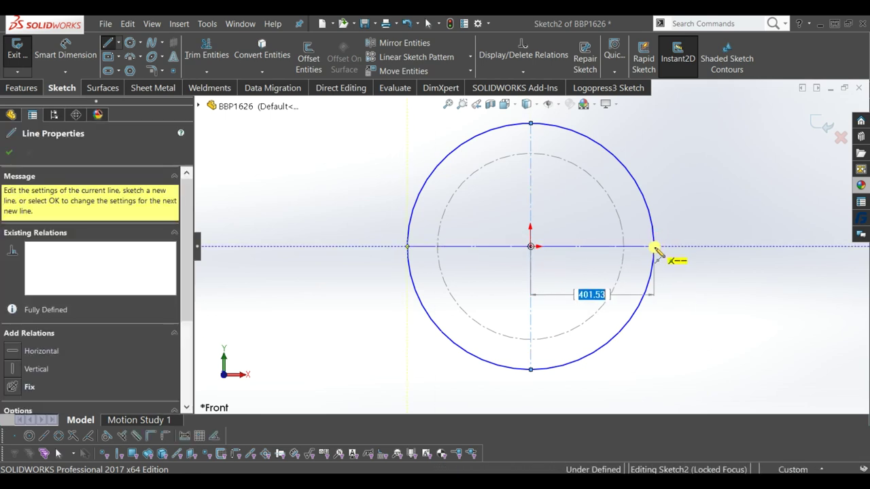
key(Escape)
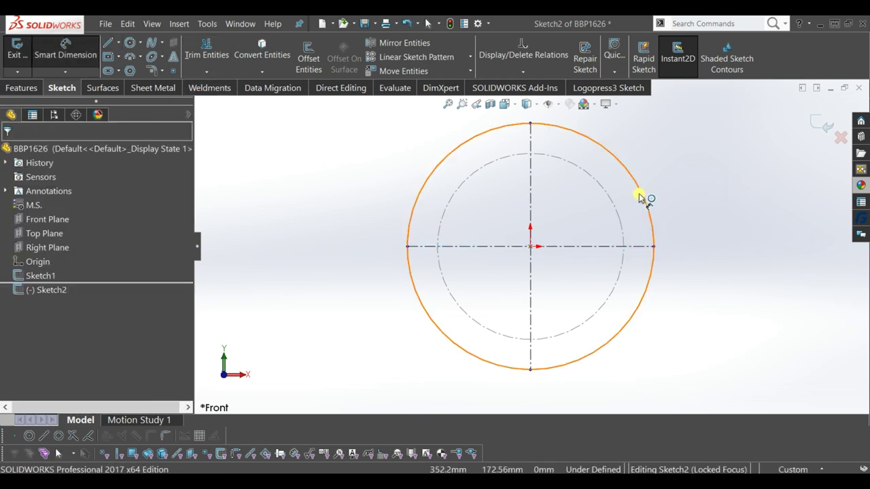
Dimension the outer circle's diameter to 635.
click(646, 186)
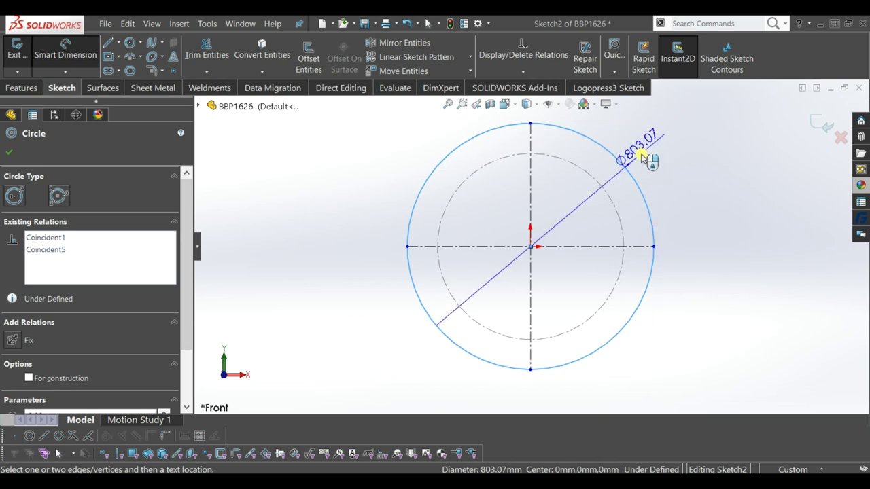
click(642, 157)
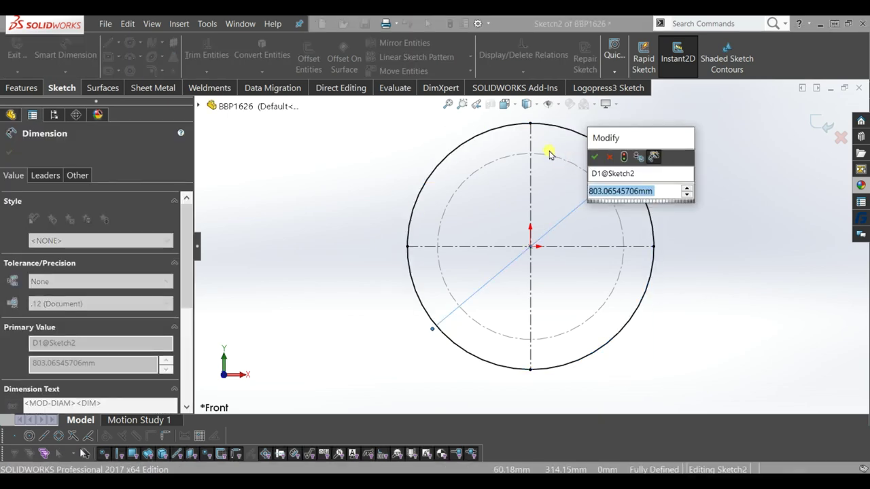
key(Return)
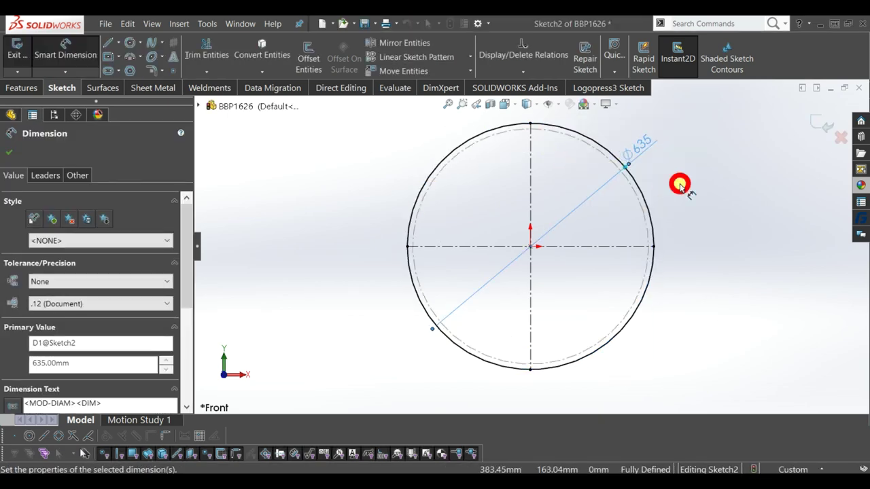
scroll(571, 155, down, 3)
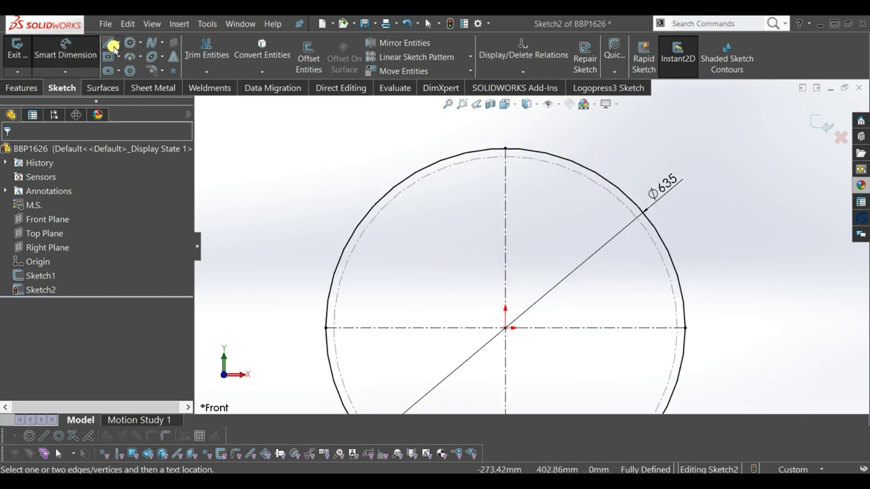
Draw a line from the centre up past the circle and make it construction geometry.
key(l)
drag(504, 330, 403, 138)
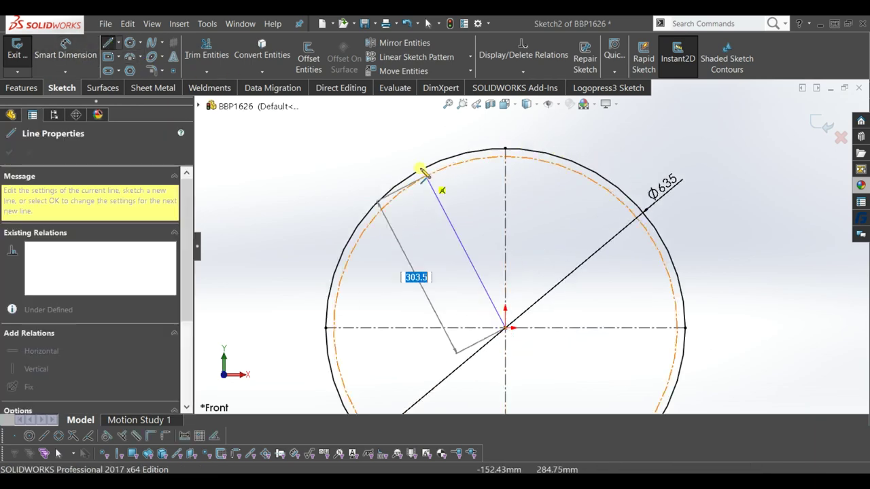
key(Escape)
click(443, 215)
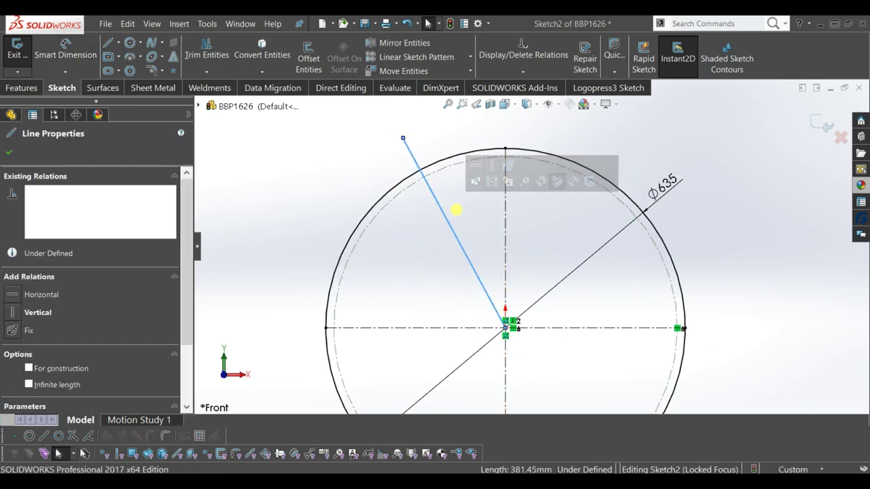
click(495, 181)
Dimension the slanted construction line at 15° from the vertical centreline.
click(95, 63)
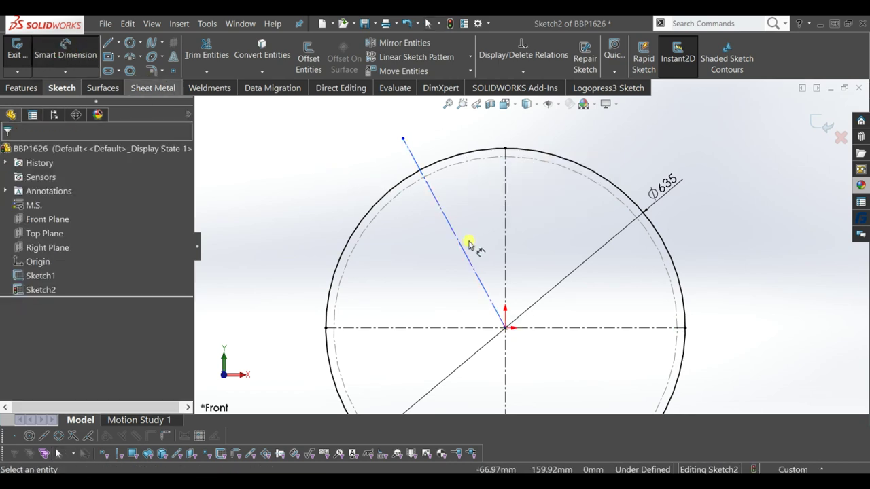
click(462, 249)
click(505, 230)
click(505, 230)
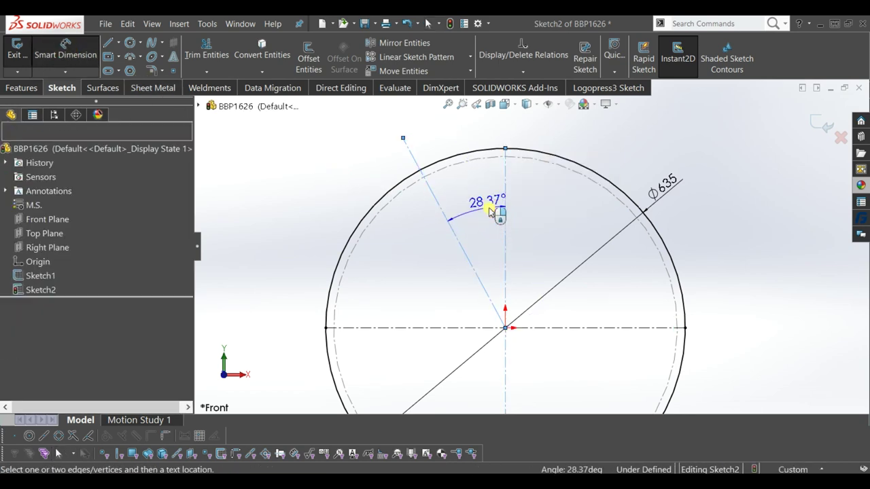
click(486, 218)
text(15)
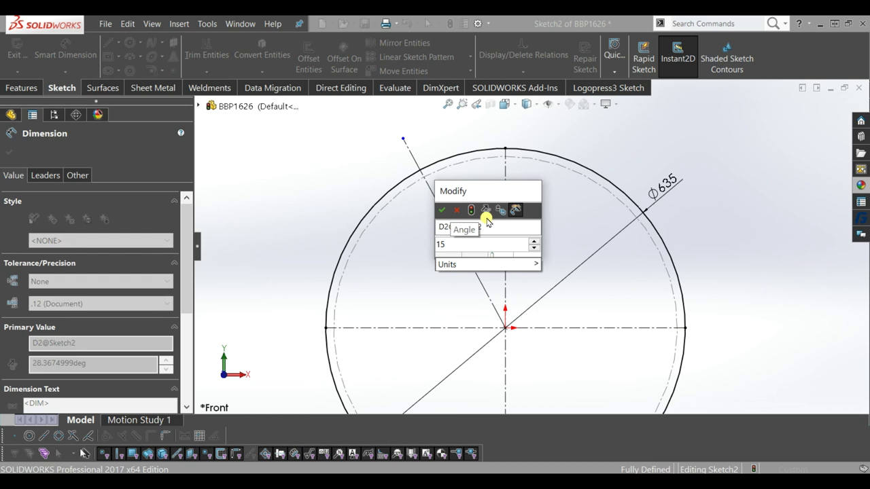
key(Return)
Leave Sketch2, return to the front view, and orbit to a 3D view.
scroll(518, 289, up, 3)
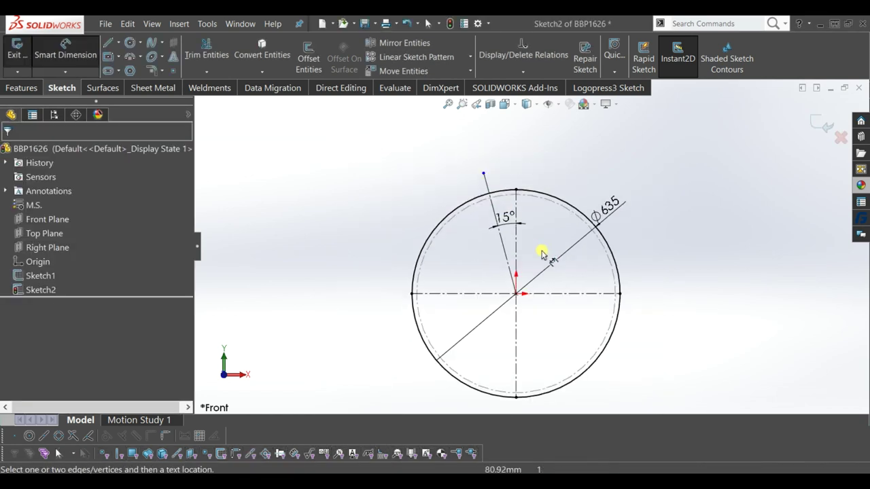
mouse_move(637, 292)
middle_down()
mouse_move(646, 242)
mouse_move(617, 286)
middle_up()
key(Escape)
key(ctrl+1)
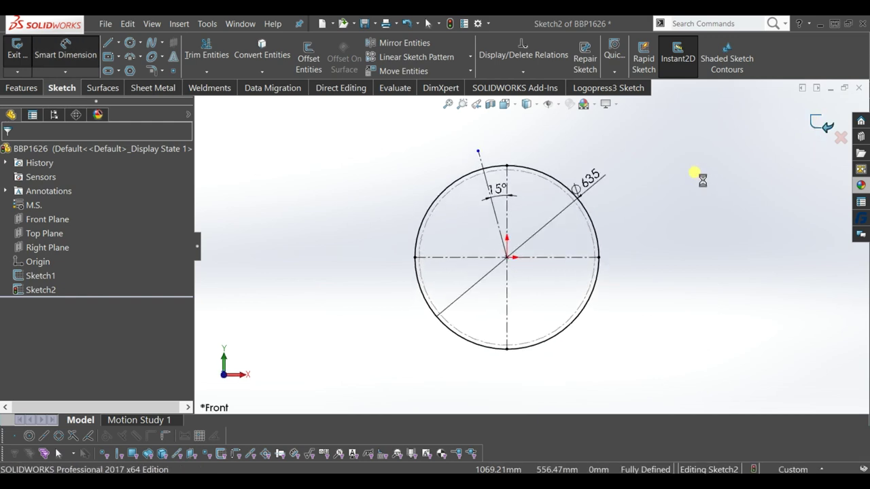
middle_drag(704, 181, 716, 231)
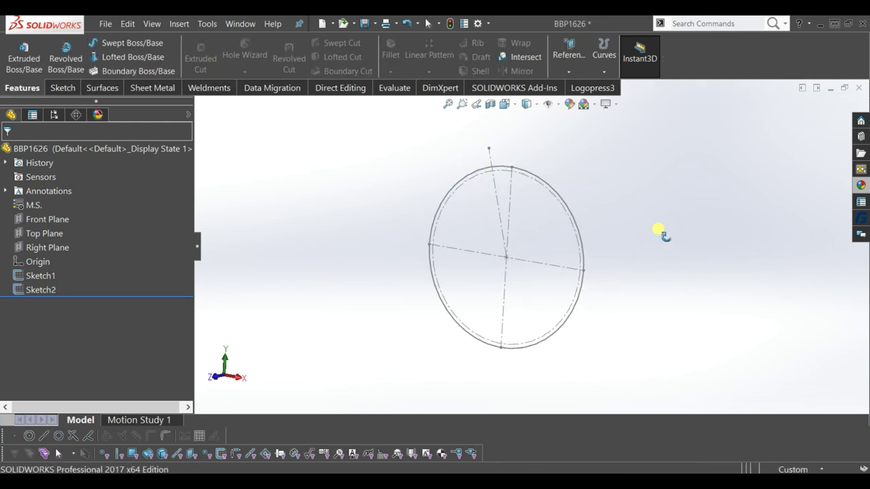
Check Sketch1's dimension, then start a new sketch on the Right Plane.
click(52, 275)
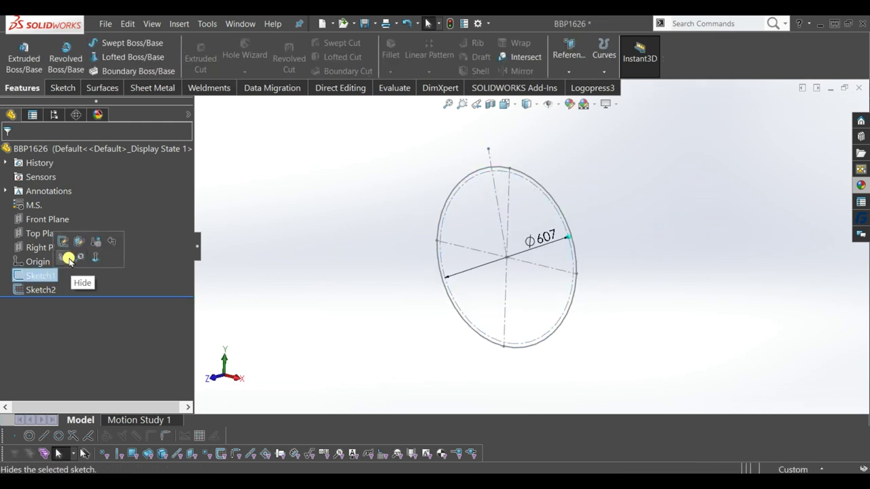
click(342, 253)
middle_drag(350, 250, 364, 261)
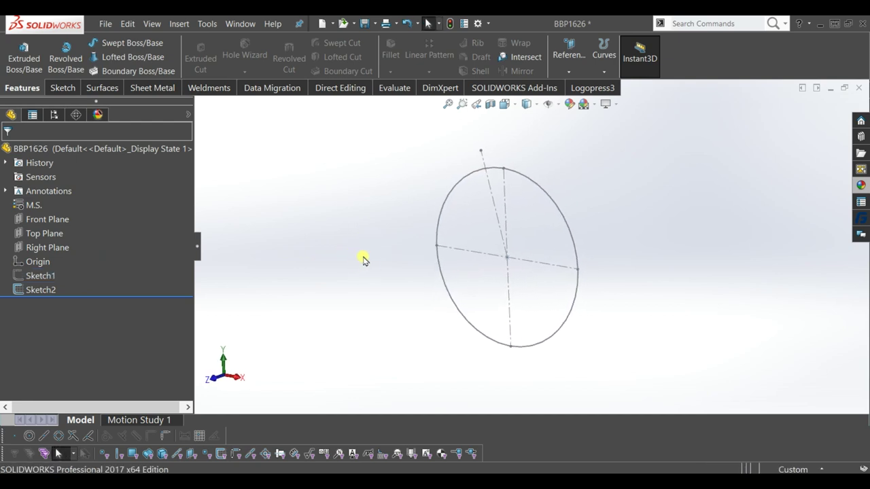
click(56, 248)
click(71, 233)
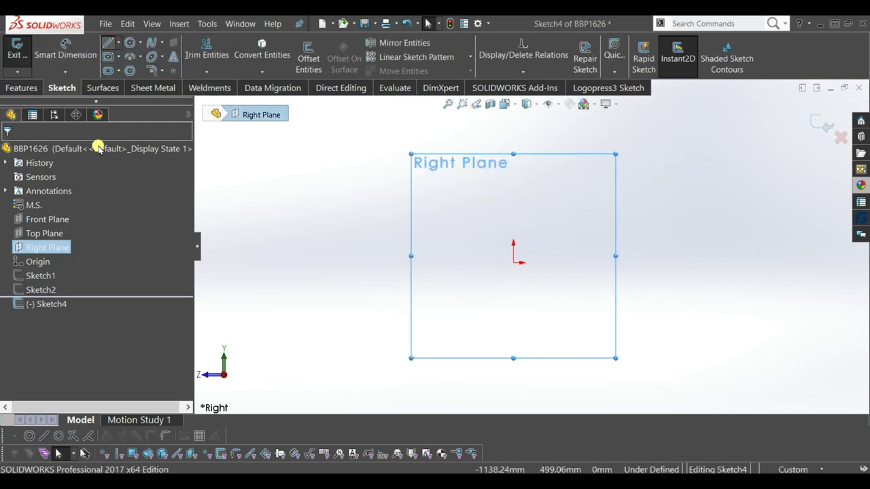
Draw a base line centred on the origin and dimension it to 135.
click(62, 354)
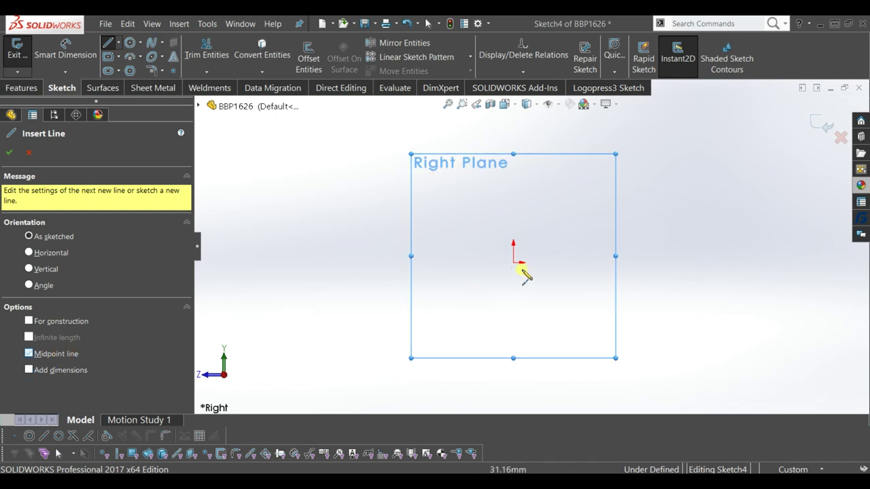
click(513, 262)
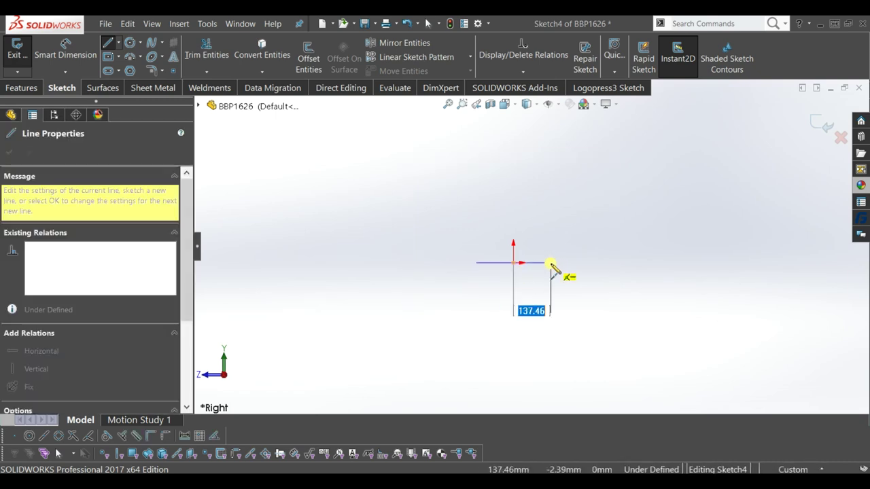
click(551, 265)
key(Escape)
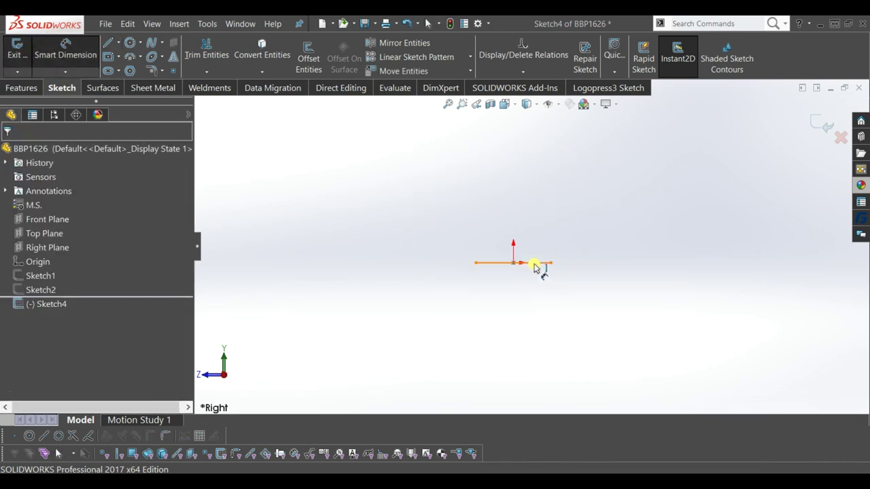
click(518, 308)
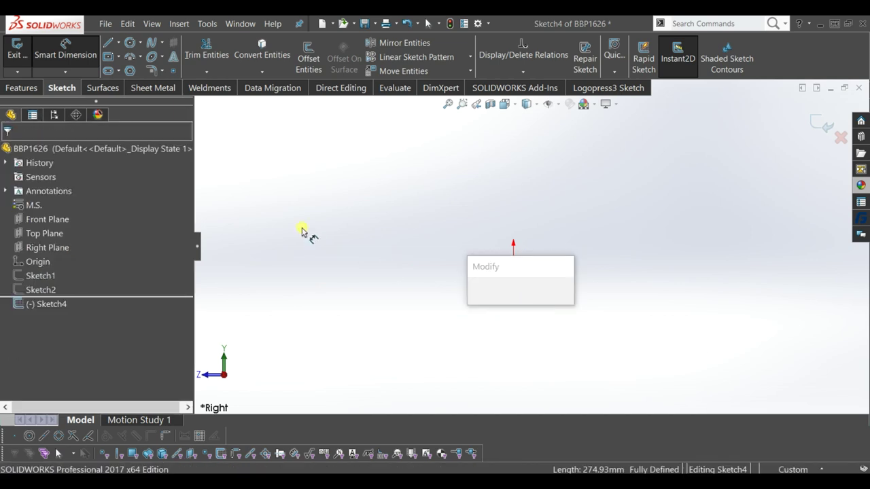
text(135)
key(Return)
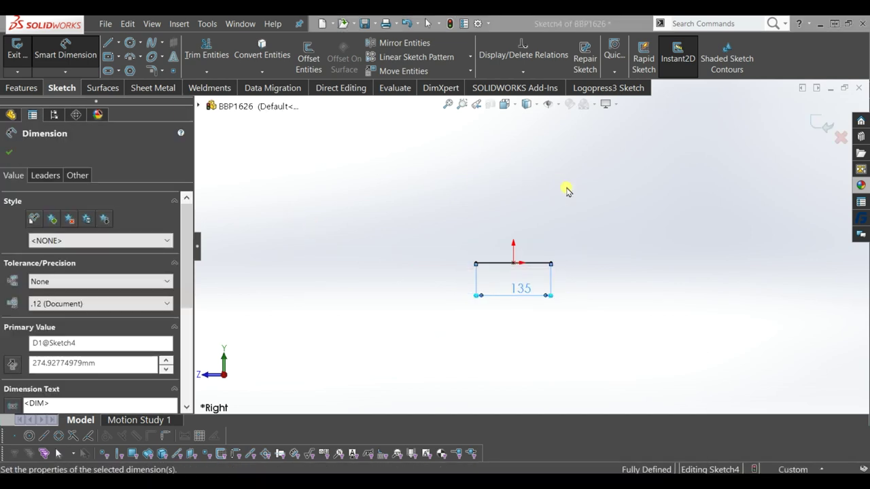
Draw vertical lines up from both ends of the base line.
click(109, 45)
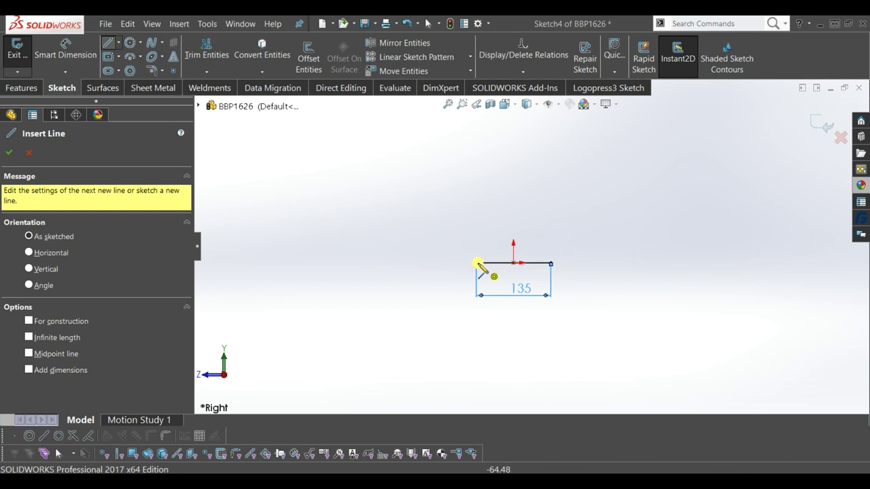
click(476, 263)
drag(482, 151, 476, 139)
click(551, 263)
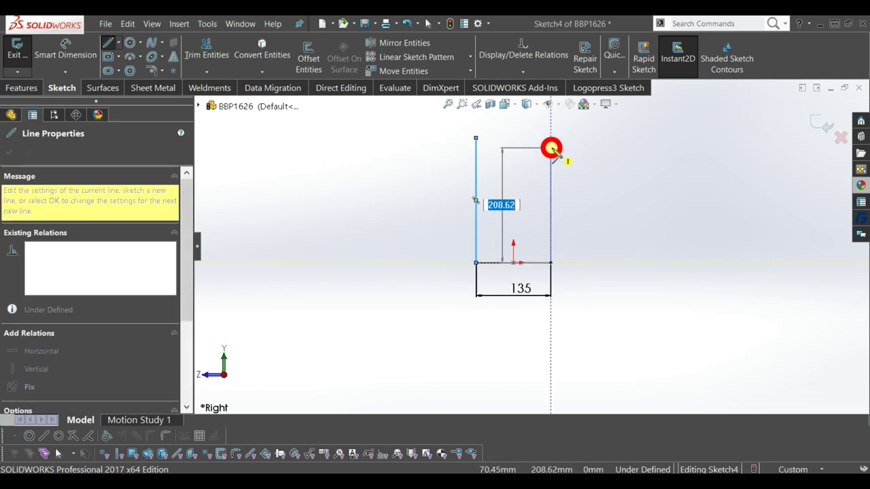
key(Escape)
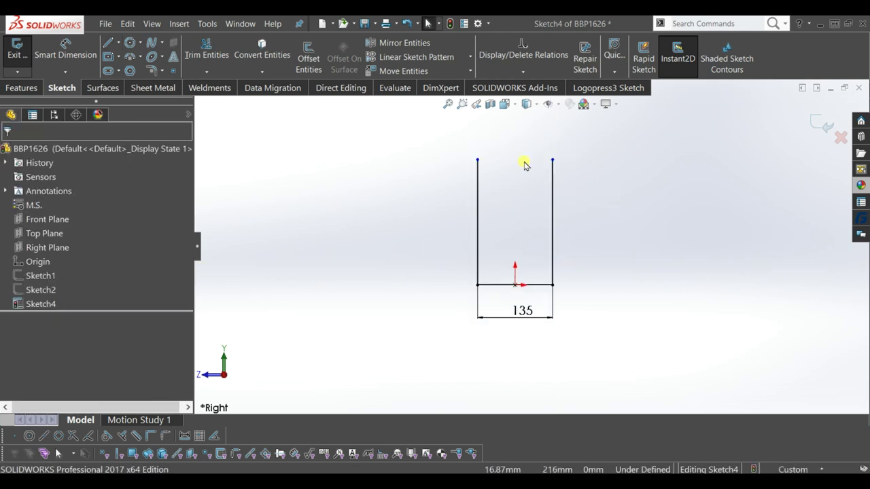
Cap the two vertical lines with a three-point arc of radius 150.
click(132, 58)
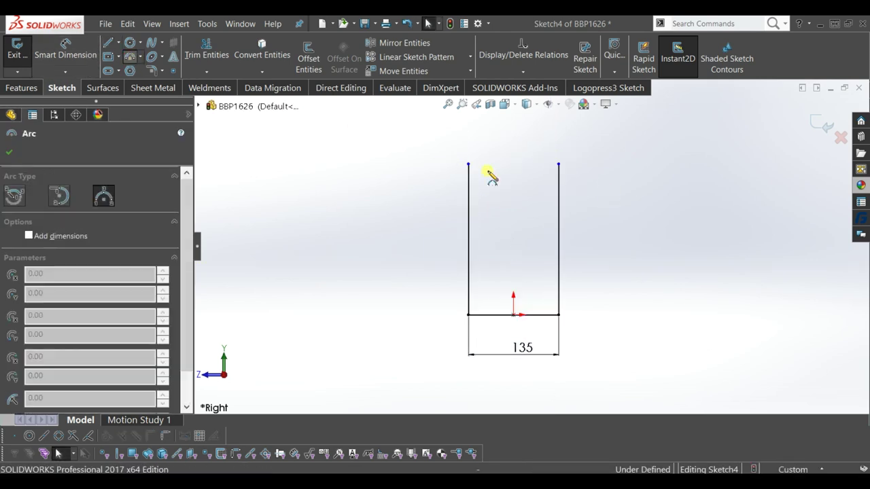
click(468, 165)
click(558, 163)
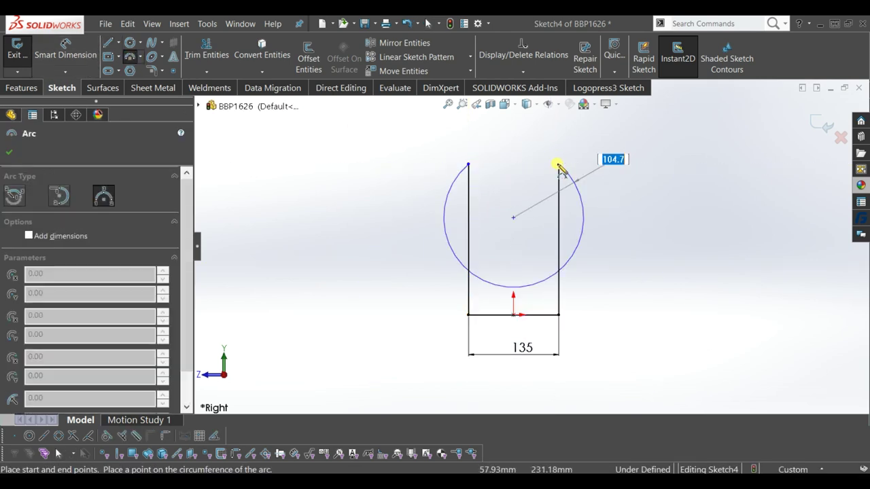
click(527, 151)
key(Escape)
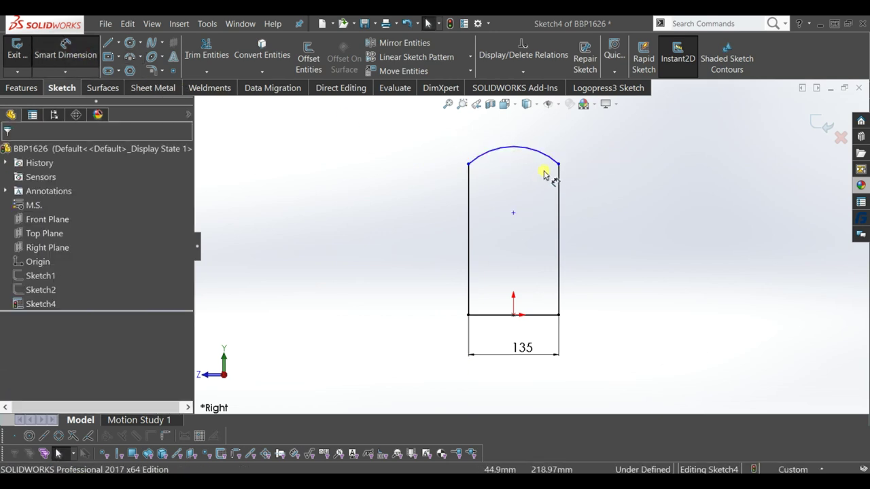
click(547, 159)
click(520, 187)
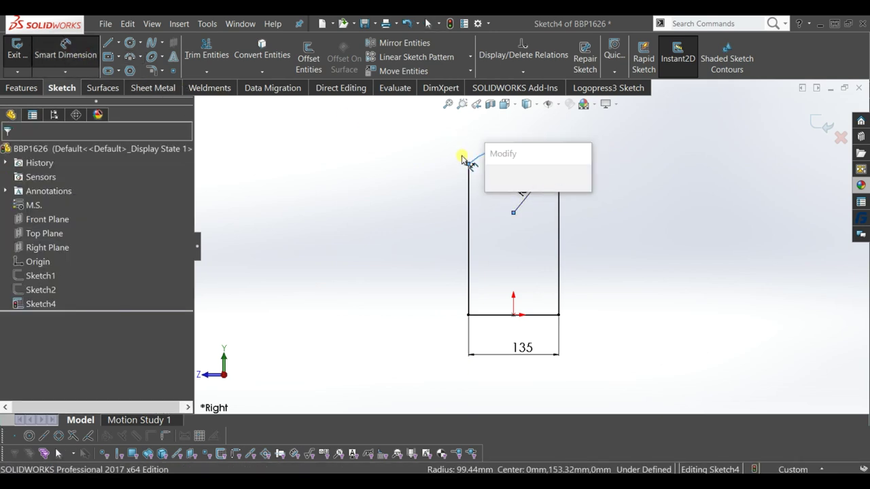
text(150)
key(Return)
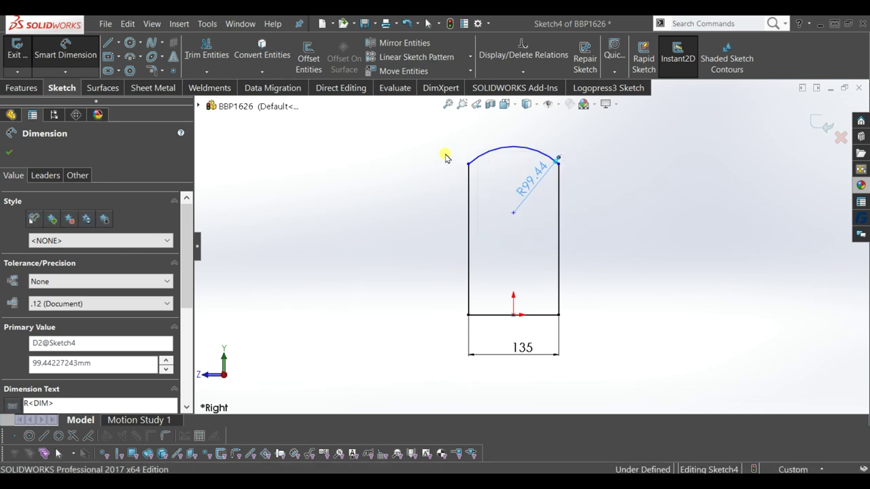
key(Escape)
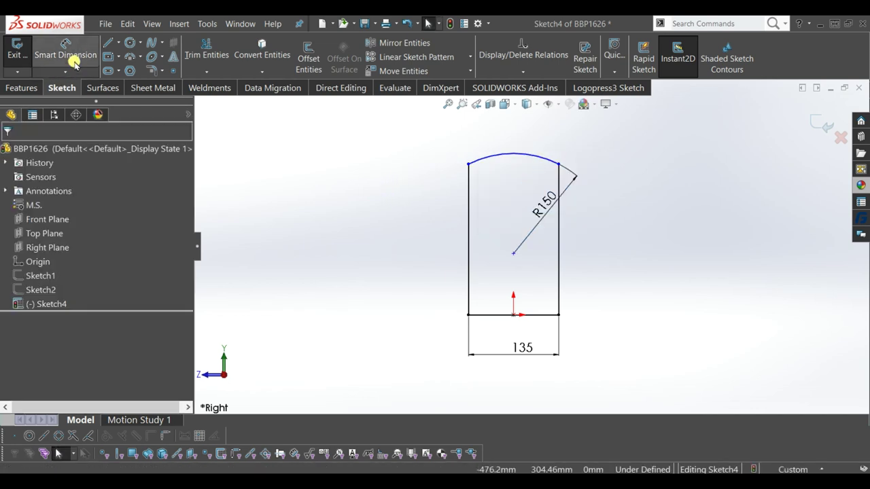
Set the overall height from base line to arc top to 317.5.
click(494, 315)
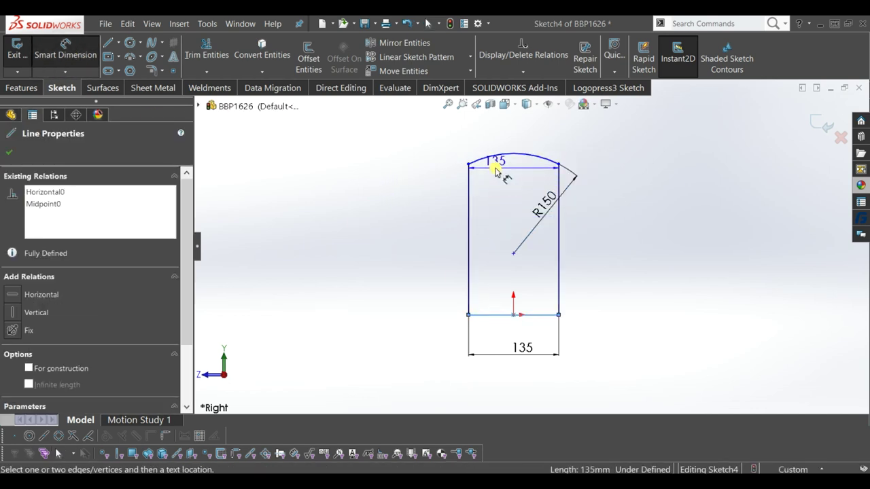
click(448, 183)
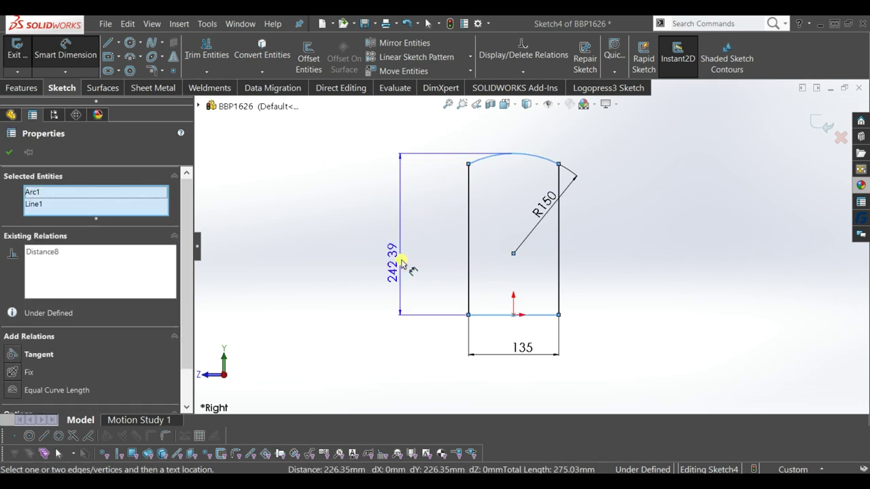
click(418, 226)
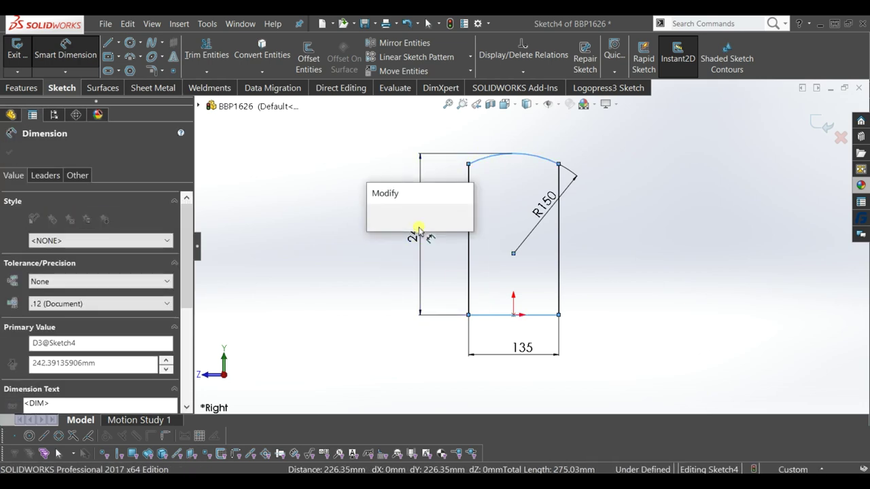
text(317.5)
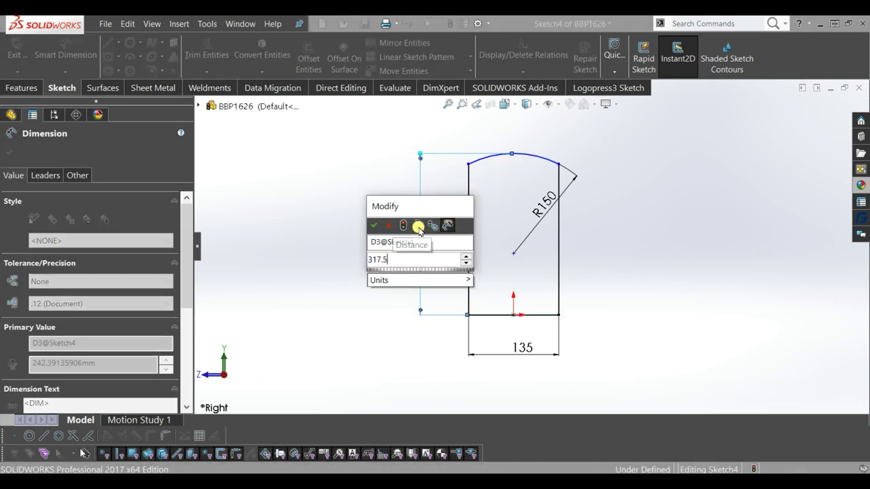
key(Return)
key(Escape)
key(f)
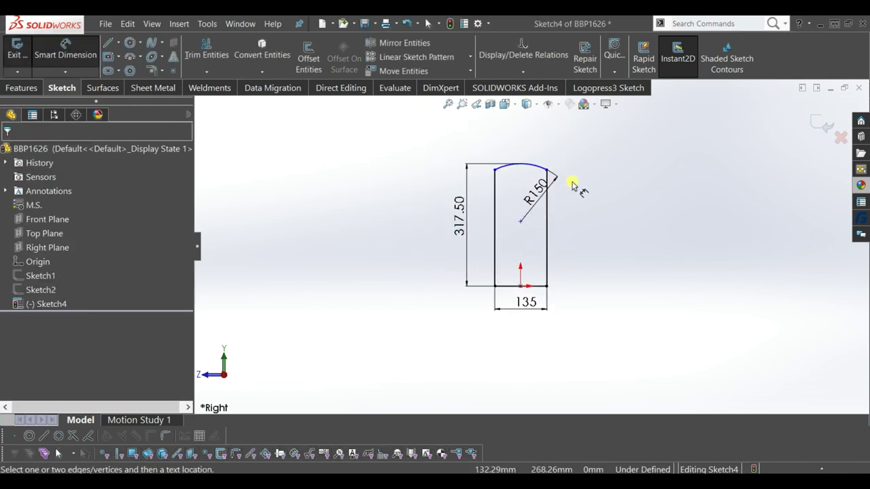
Align the arc centre vertically with the origin and view the sketch isometrically.
click(509, 233)
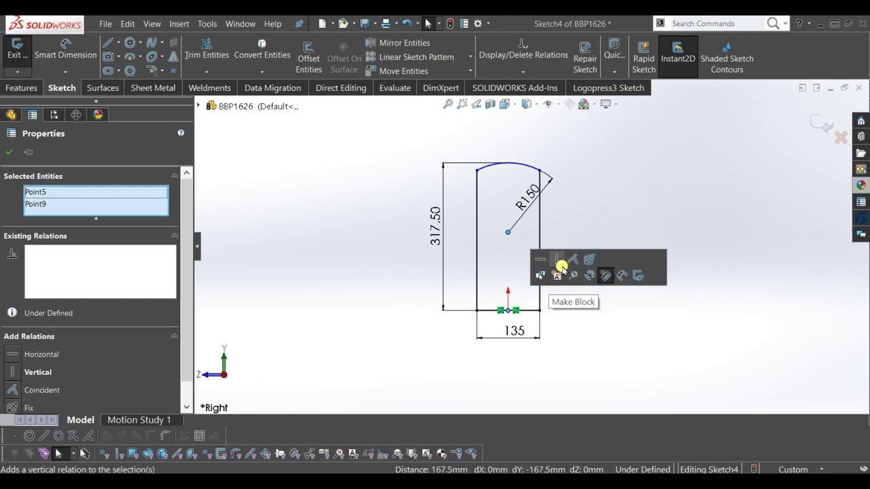
click(552, 272)
click(622, 182)
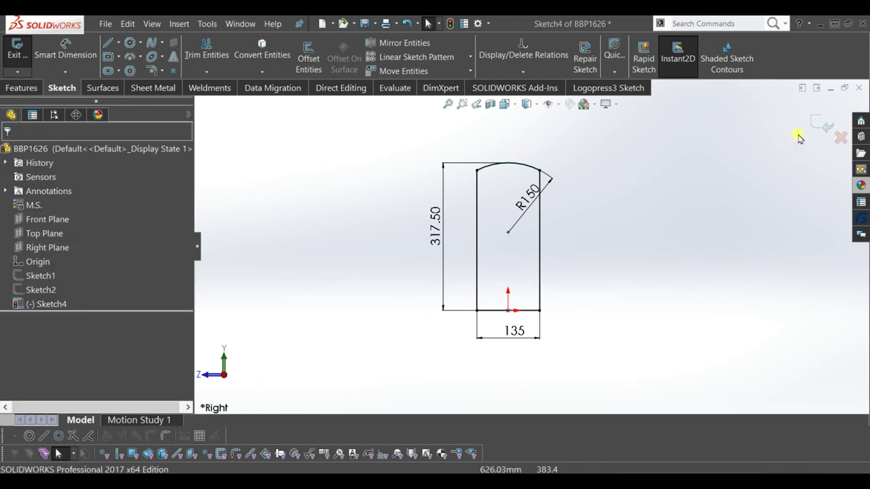
key(ctrl+7)
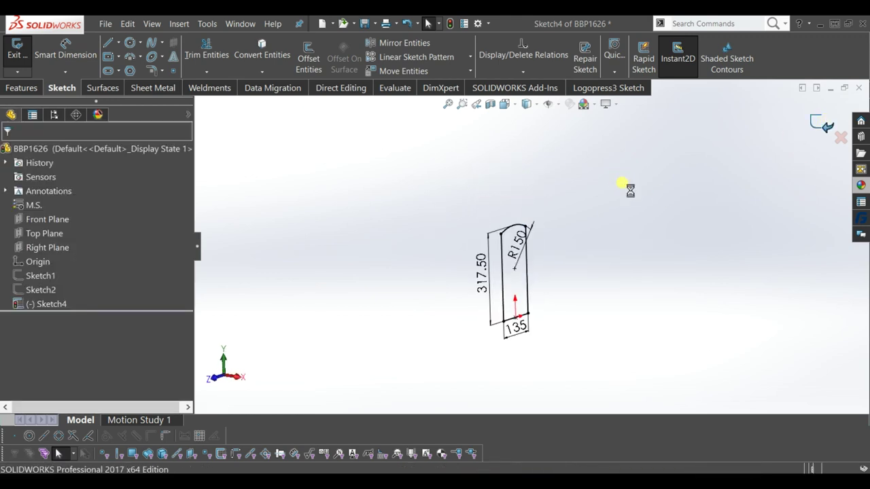
Exit the profile sketch and start a revolve around its base line.
key(ctrl+b)
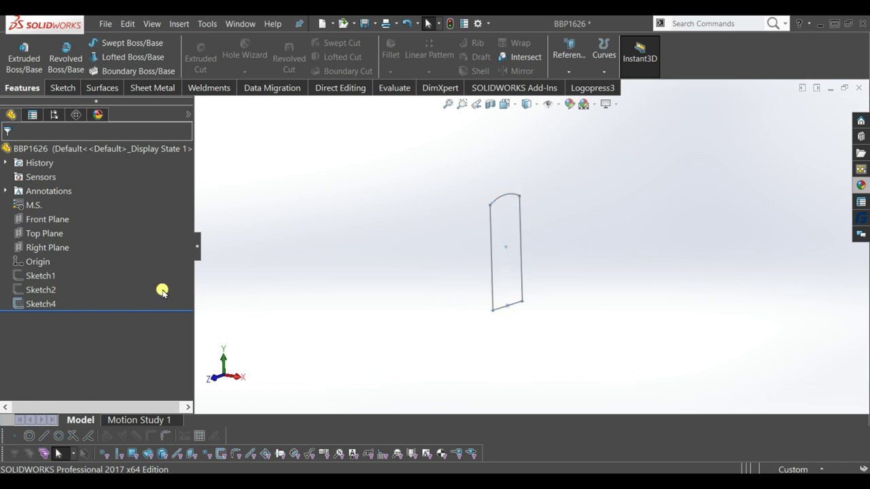
click(59, 290)
key(Escape)
mouse_move(689, 233)
middle_down()
mouse_move(605, 292)
mouse_move(548, 248)
middle_up()
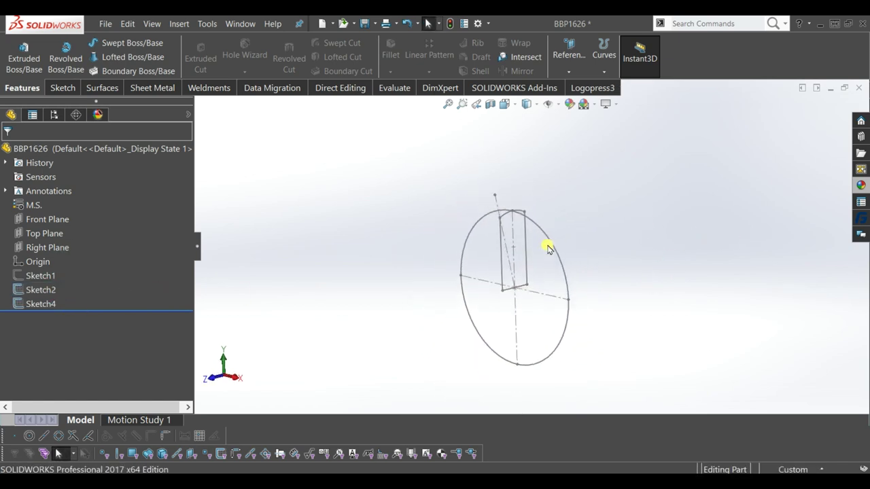
click(66, 58)
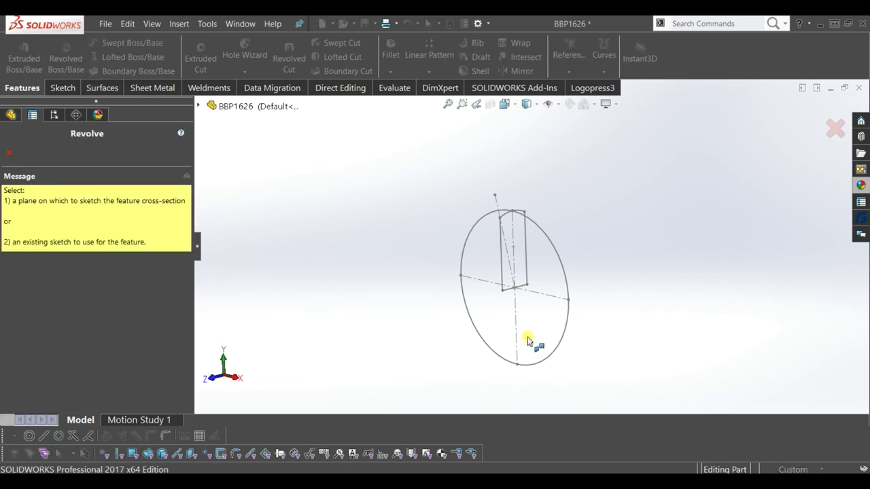
key(Escape)
key(Return)
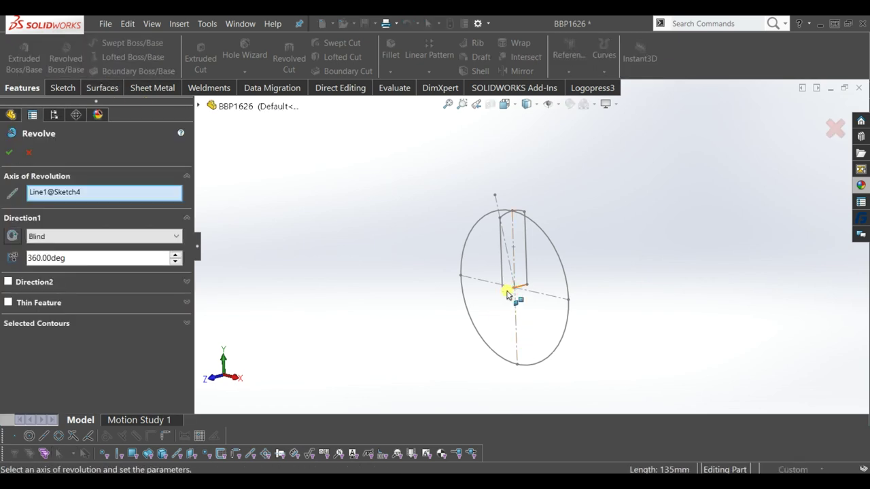
Revolve 35° in Direction 1 and 80° in Direction 2, then accept.
mouse_move(509, 287)
middle_down()
mouse_move(518, 252)
mouse_move(544, 284)
middle_up()
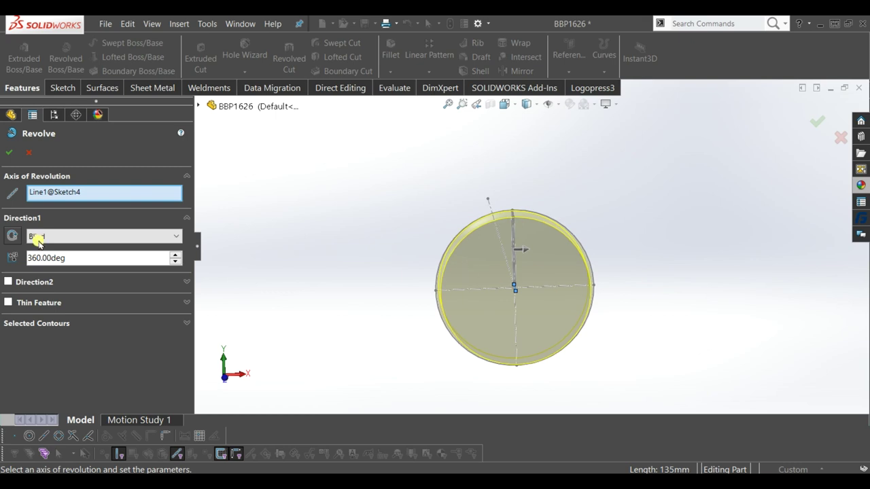
text(3)
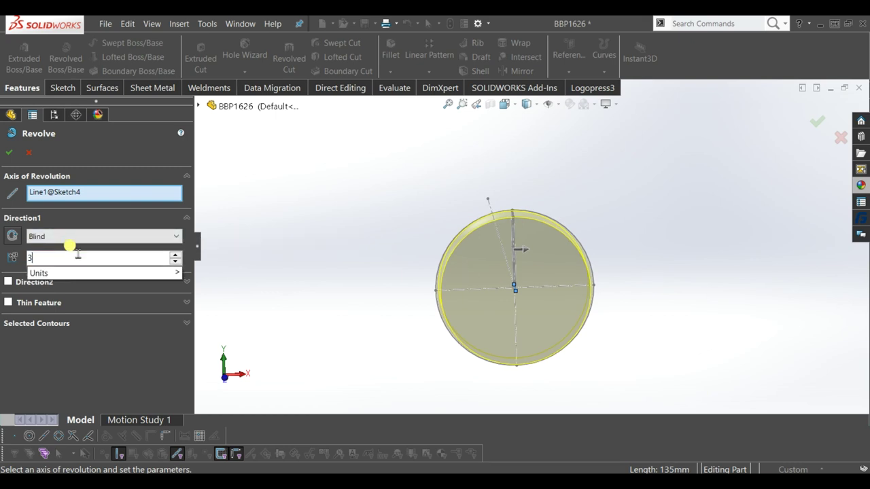
text(5)
key(Return)
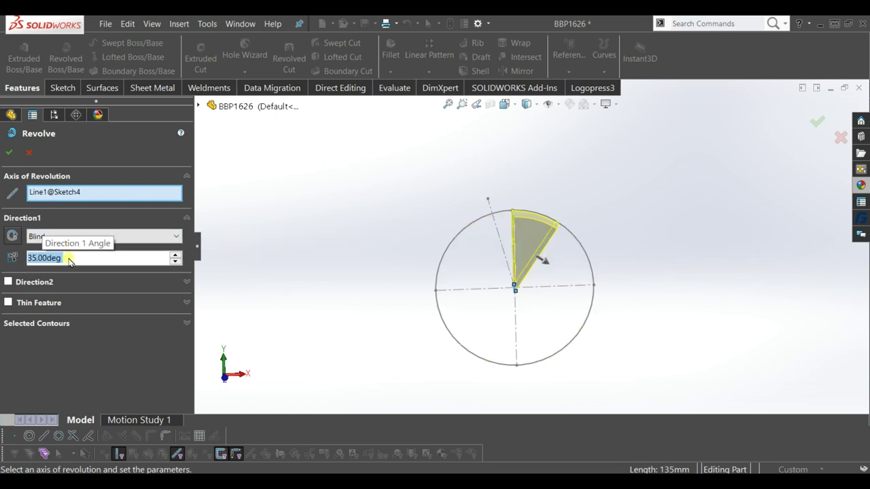
click(8, 281)
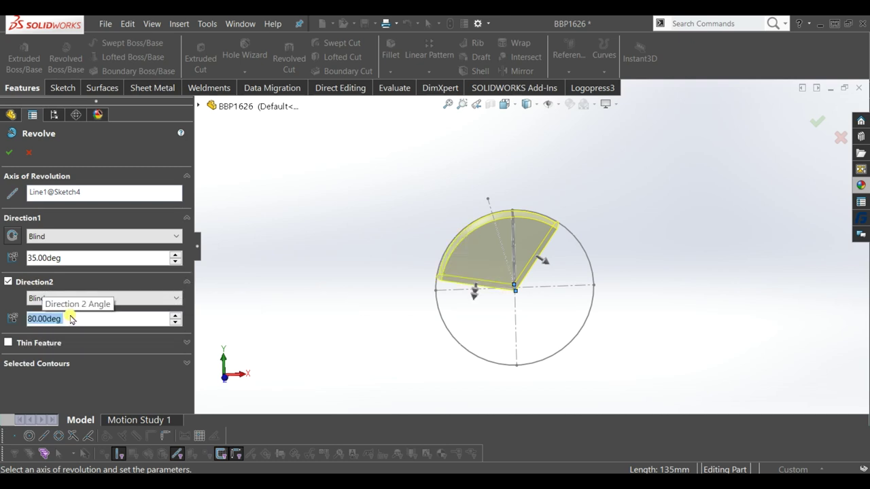
right_click(342, 171)
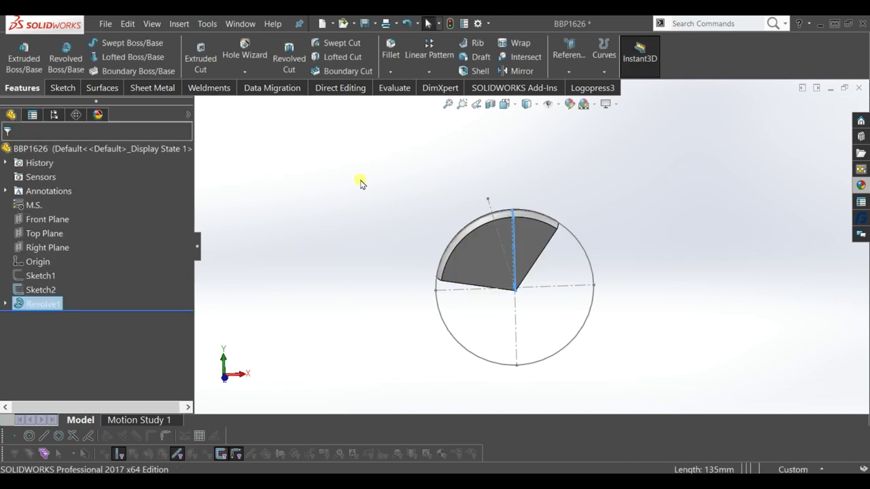
middle_drag(499, 258, 543, 309)
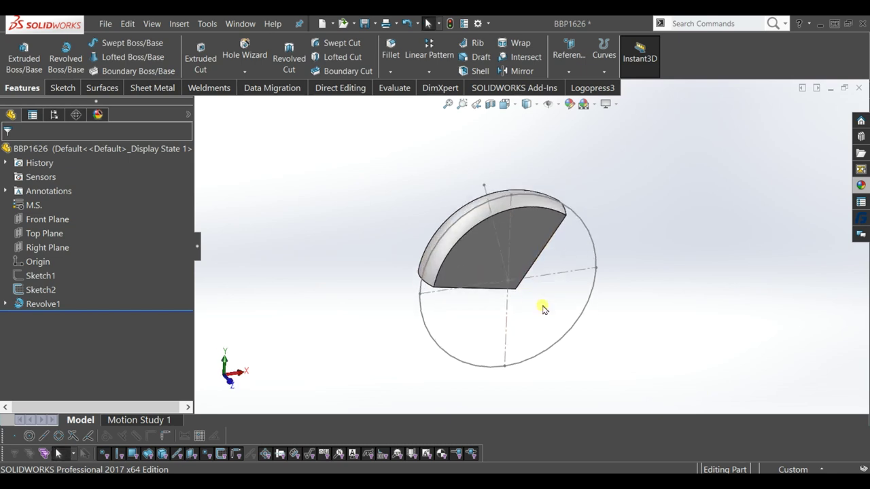
Hide the Sketch2 circle and remove the blue appearance from the wedge face.
click(49, 286)
click(61, 267)
mouse_move(340, 287)
middle_down()
mouse_move(573, 246)
mouse_move(481, 239)
mouse_move(573, 266)
middle_up()
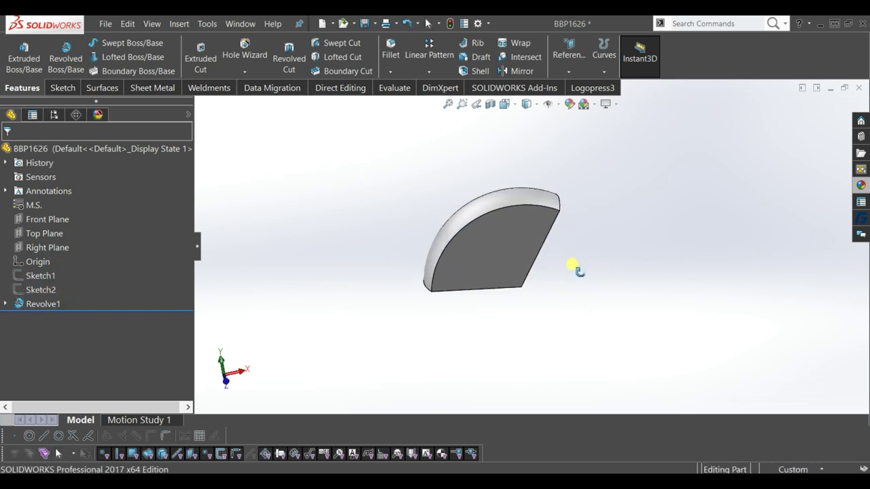
click(594, 107)
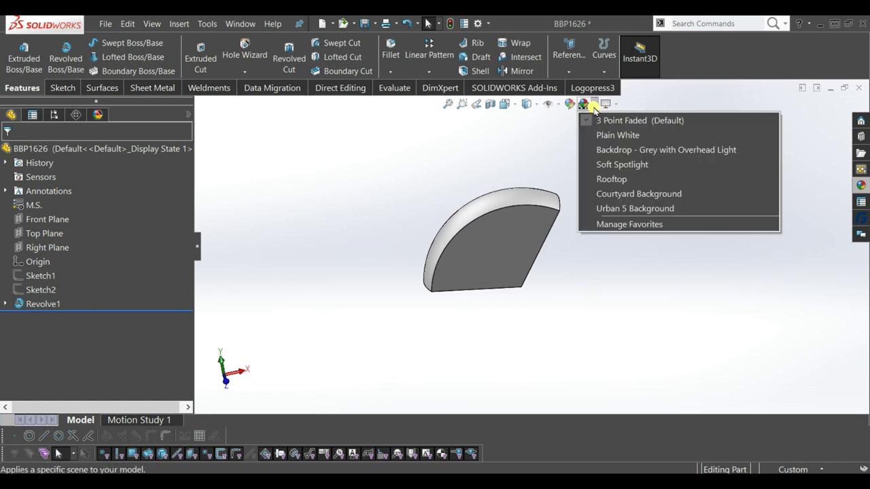
click(517, 270)
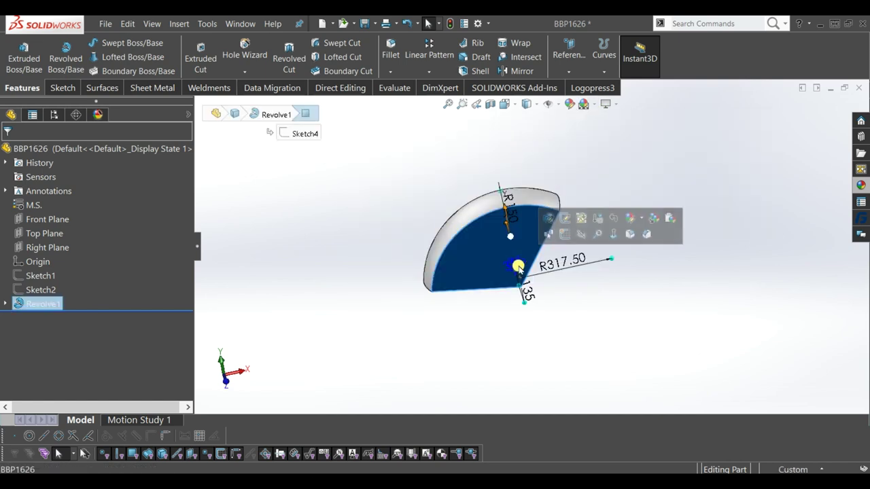
click(644, 219)
click(636, 290)
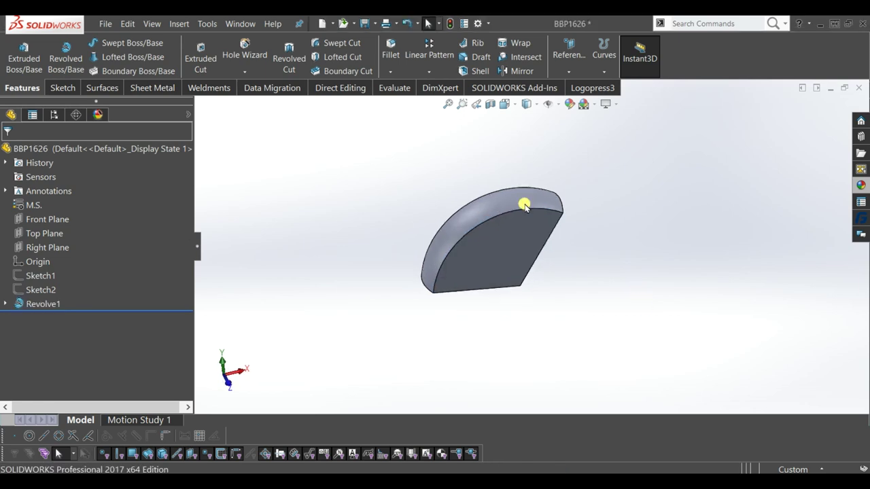
Apply the plain white scene and start a new sketch on the wedge's flat face.
click(584, 104)
click(598, 134)
mouse_move(597, 146)
middle_down()
mouse_move(592, 243)
mouse_move(443, 145)
mouse_move(435, 155)
mouse_move(631, 220)
mouse_move(595, 192)
mouse_move(601, 211)
mouse_move(589, 224)
middle_up()
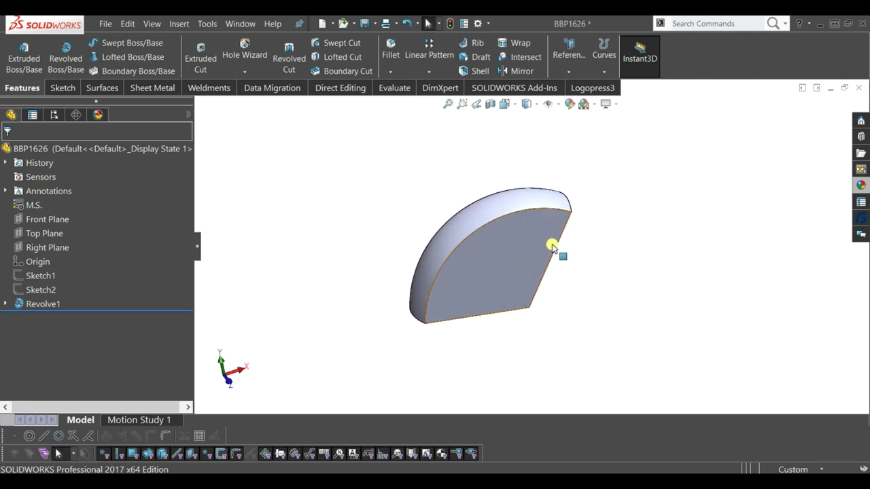
click(515, 294)
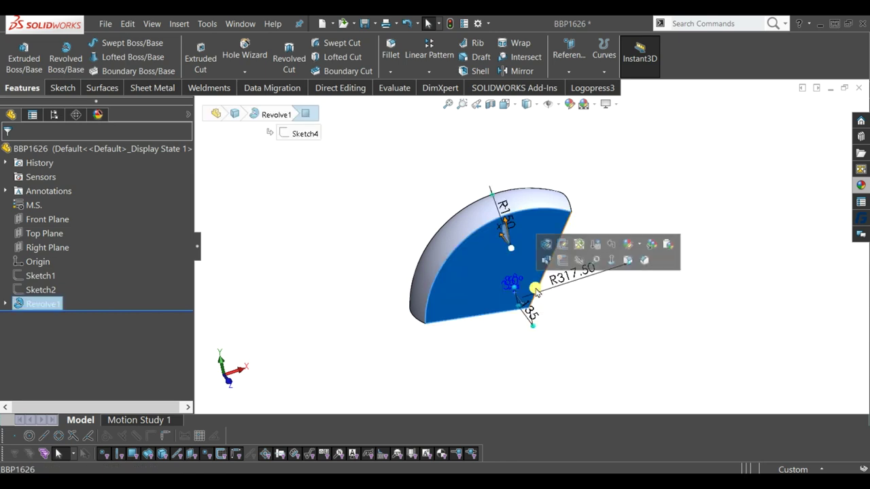
click(568, 273)
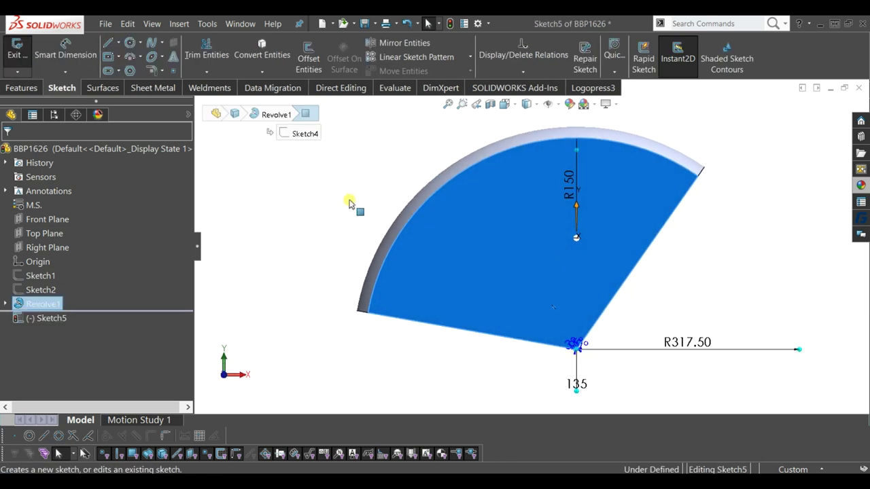
Draw a vertical line up from the origin and make it a construction line.
click(107, 43)
click(569, 332)
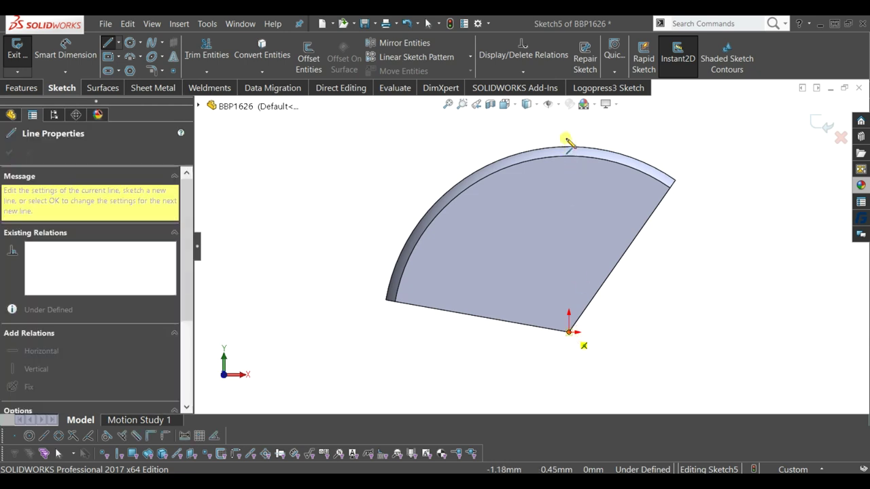
click(564, 127)
key(Escape)
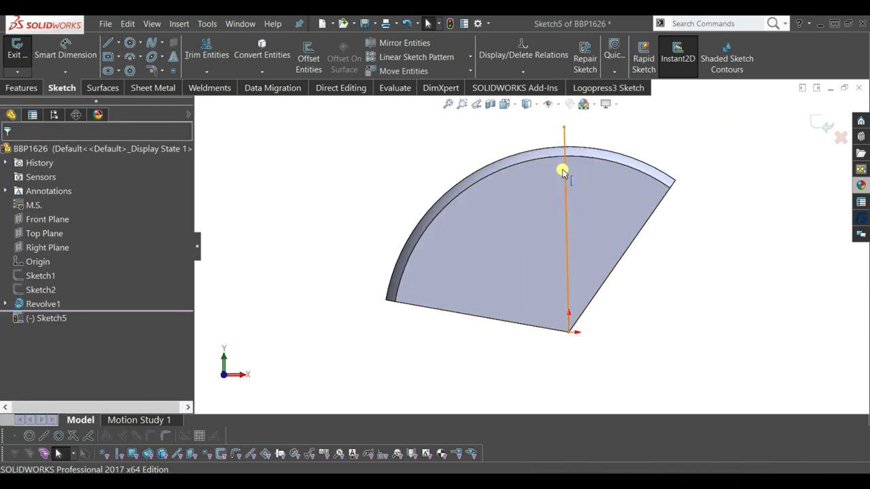
click(595, 171)
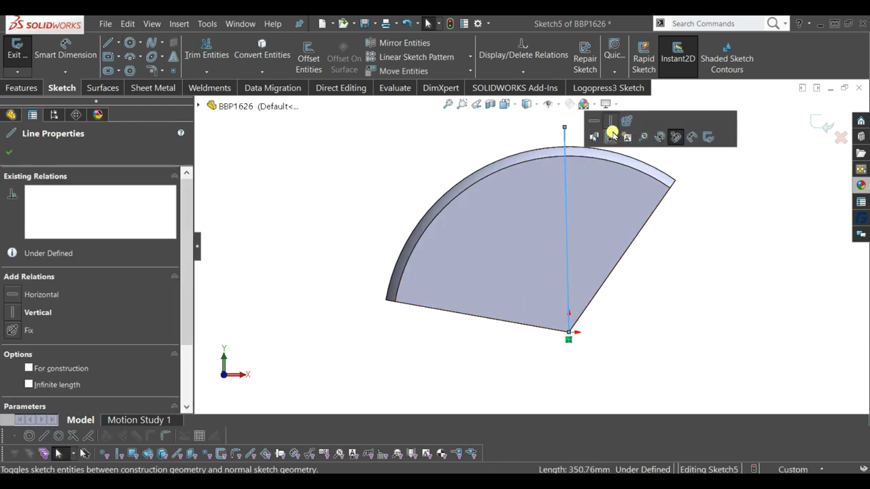
click(613, 138)
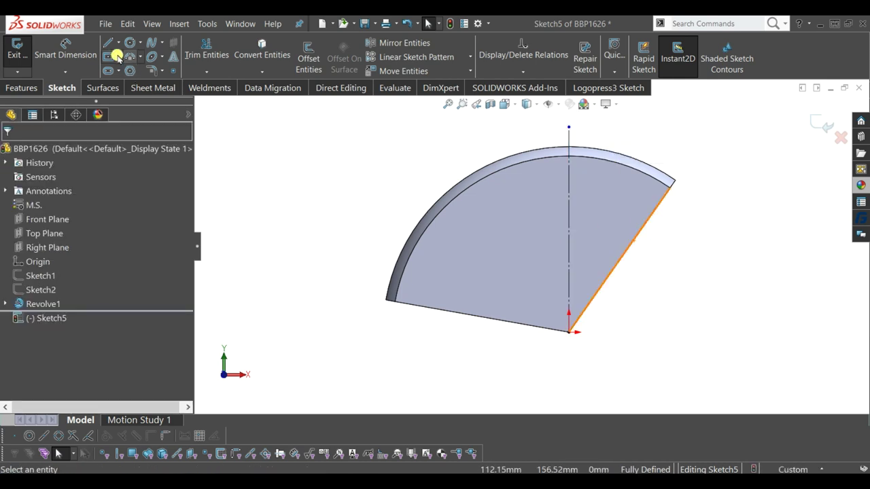
Draw a second line from the bottom vertex slanting up to the left.
key(l)
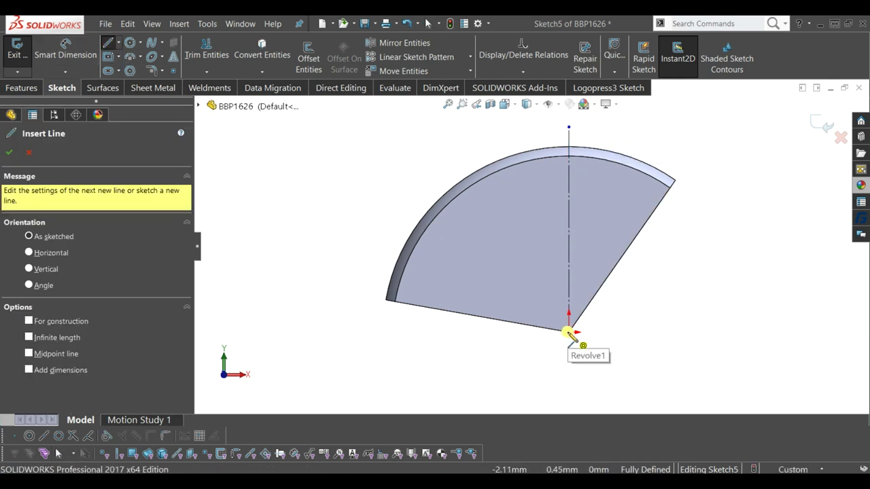
click(569, 333)
click(488, 127)
key(Escape)
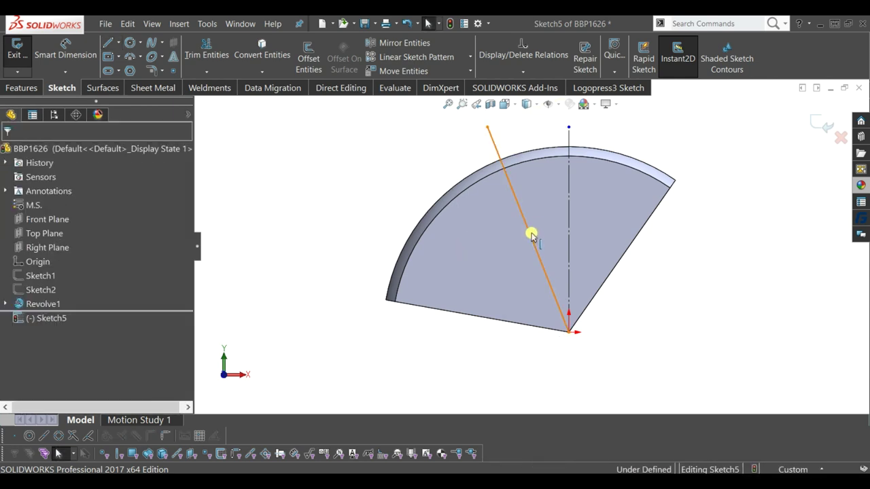
click(529, 231)
key(Escape)
Dimension the slanted line 15° from the centreline and exit the sketch.
click(65, 49)
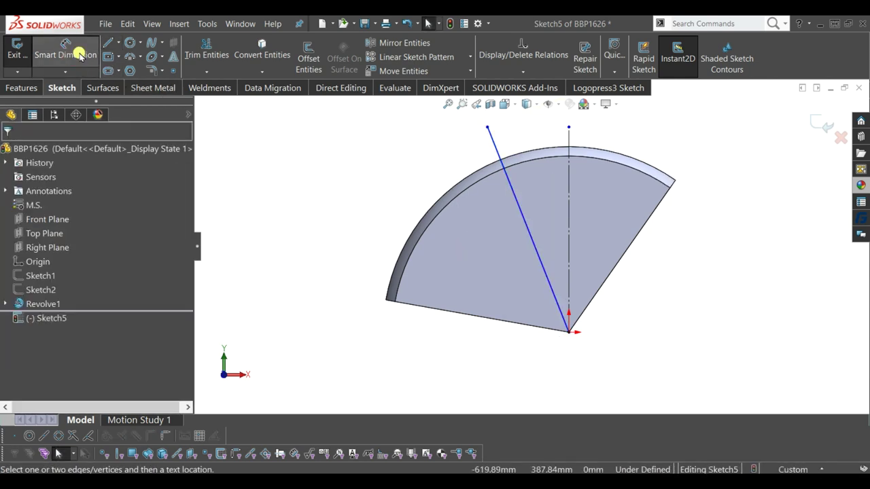
click(528, 224)
click(569, 207)
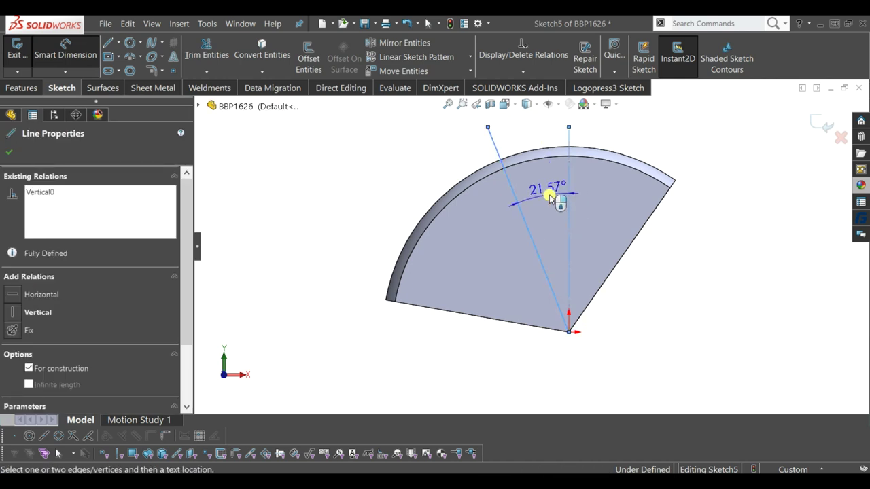
click(515, 184)
text(15)
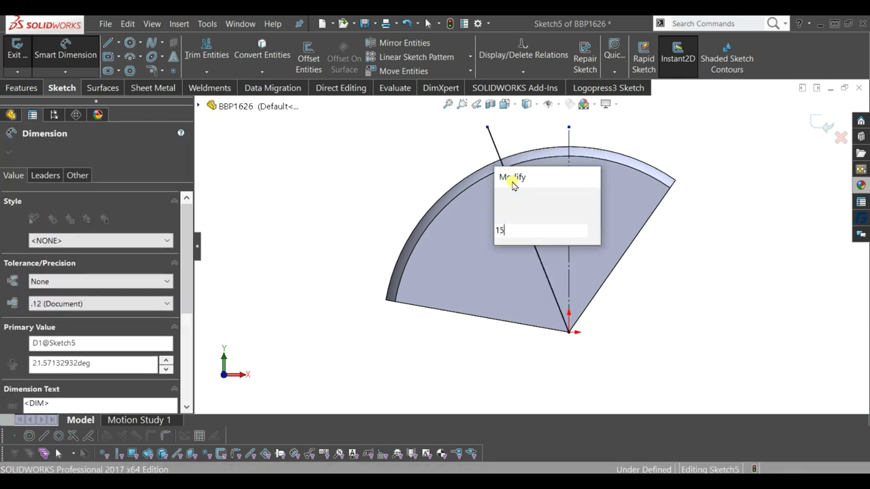
key(Return)
mouse_move(607, 233)
middle_down()
mouse_move(607, 285)
mouse_move(613, 255)
mouse_move(702, 292)
middle_up()
key(ctrl+shift+z)
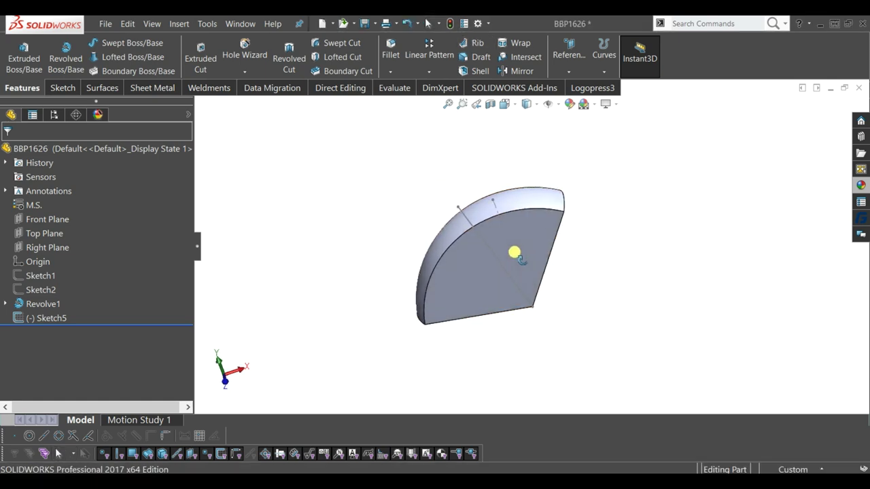
Create Plane1 perpendicular to the 15° Sketch5 line, passing through its top endpoint.
click(569, 72)
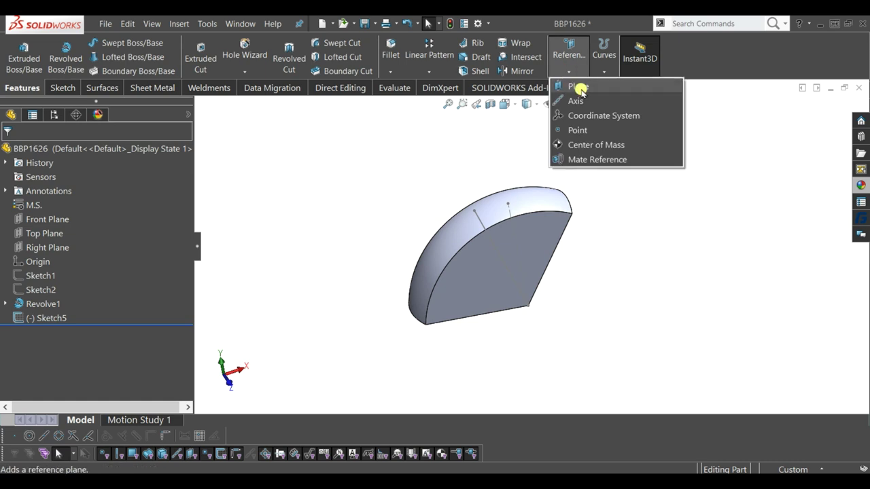
click(581, 87)
scroll(497, 211, down, 3)
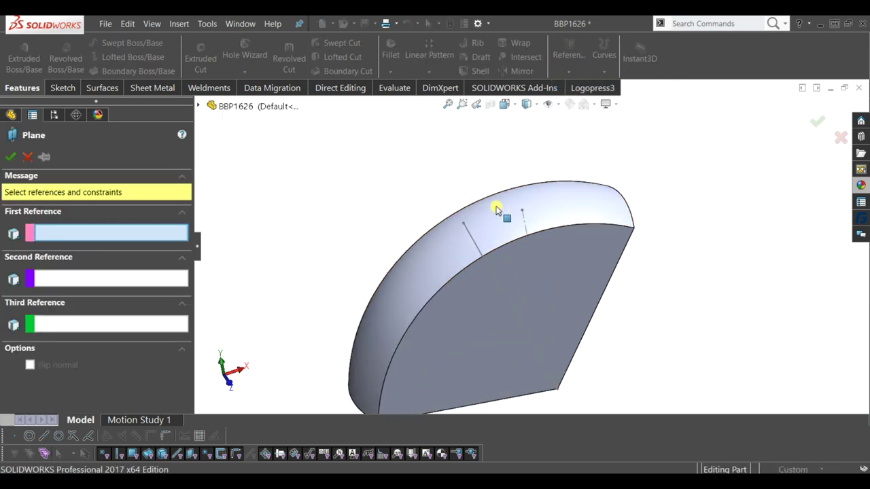
click(478, 252)
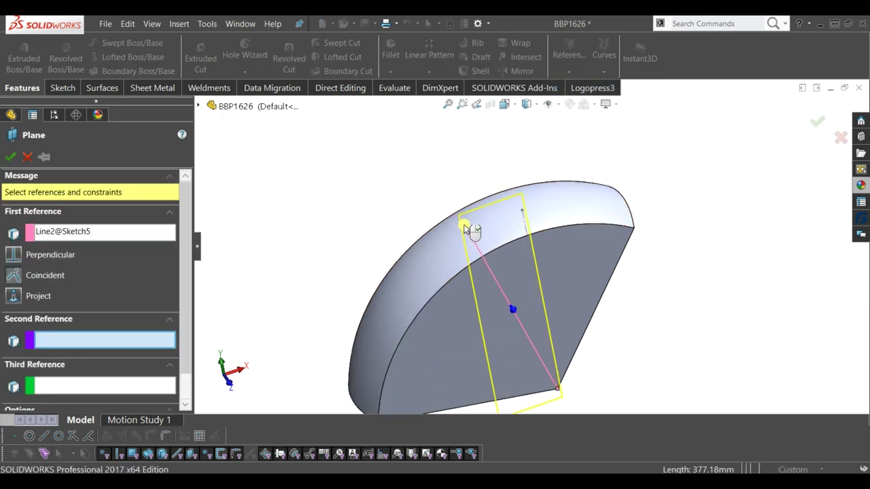
click(462, 226)
middle_drag(462, 210, 450, 155)
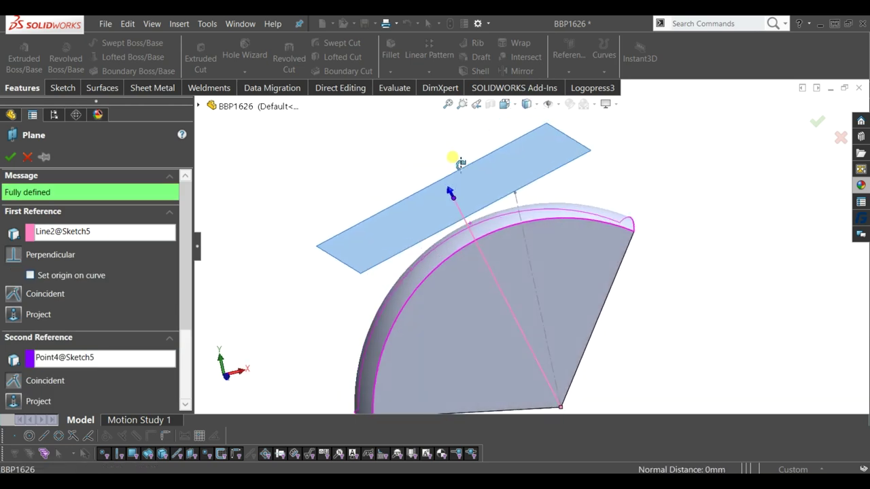
click(11, 158)
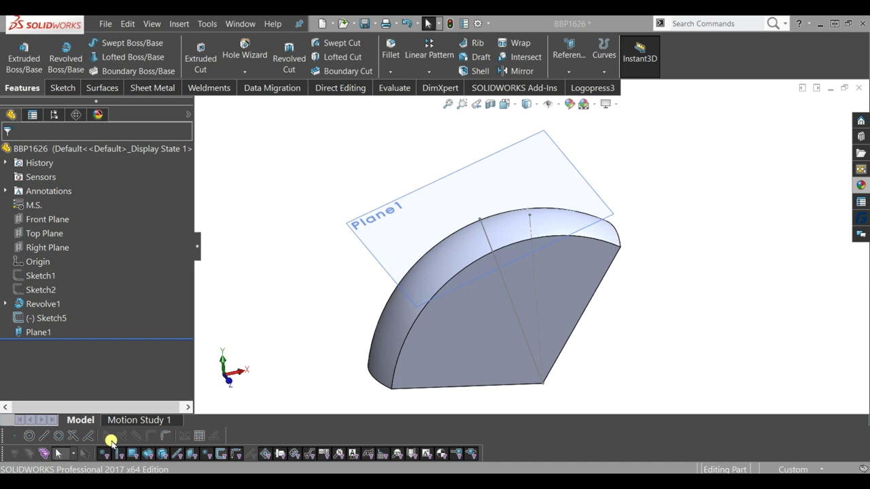
click(565, 204)
click(610, 178)
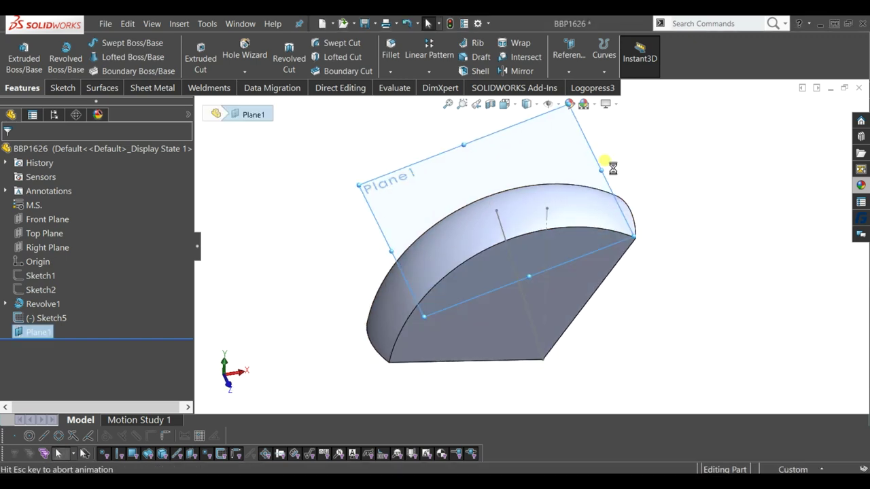
View Plane1 face-on and sketch a small circle below the origin.
mouse_move(578, 307)
middle_down()
mouse_move(546, 187)
mouse_move(556, 183)
mouse_move(549, 223)
mouse_move(630, 326)
middle_up()
key(space)
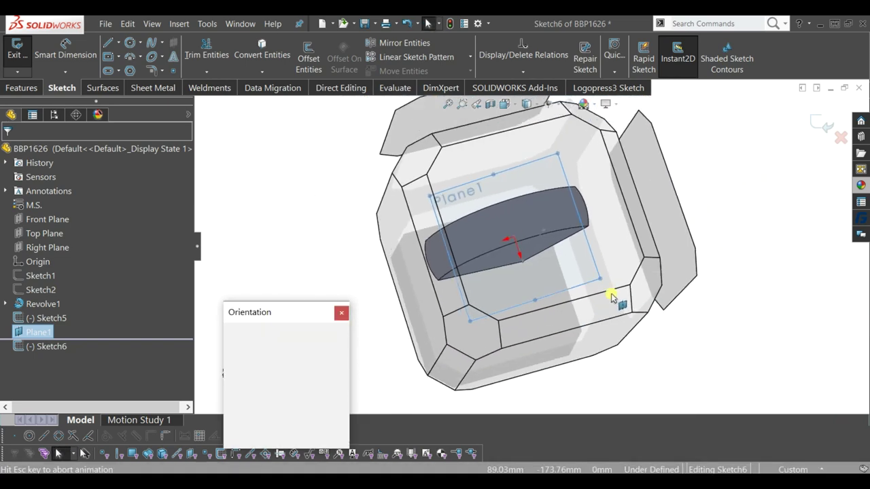
click(579, 253)
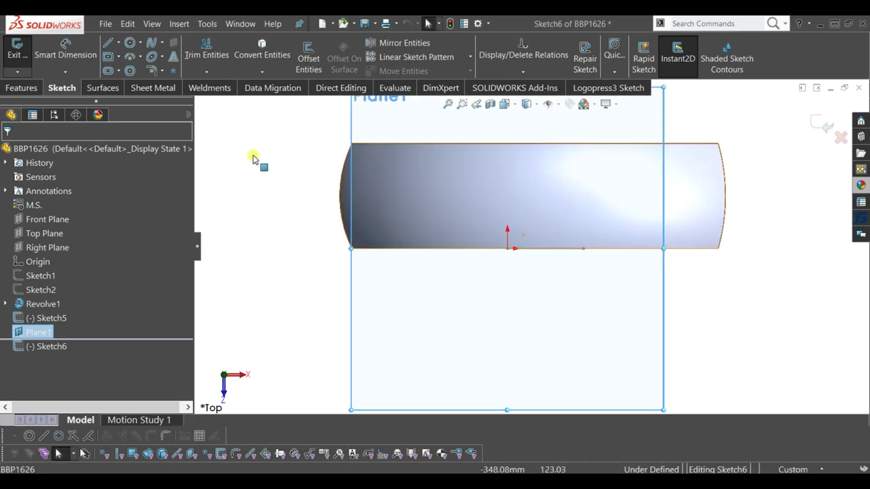
click(130, 43)
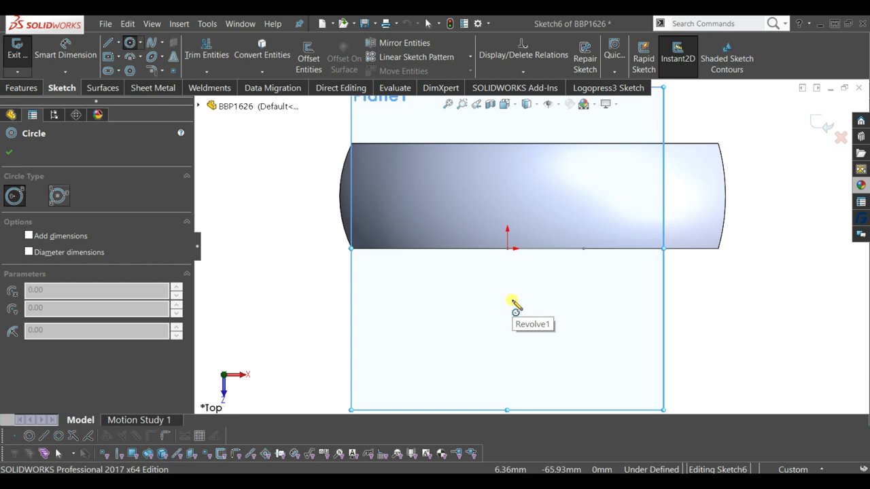
drag(511, 300, 525, 314)
Make the circle tangent to the revolved part's upper edge.
middle_drag(650, 359, 632, 304)
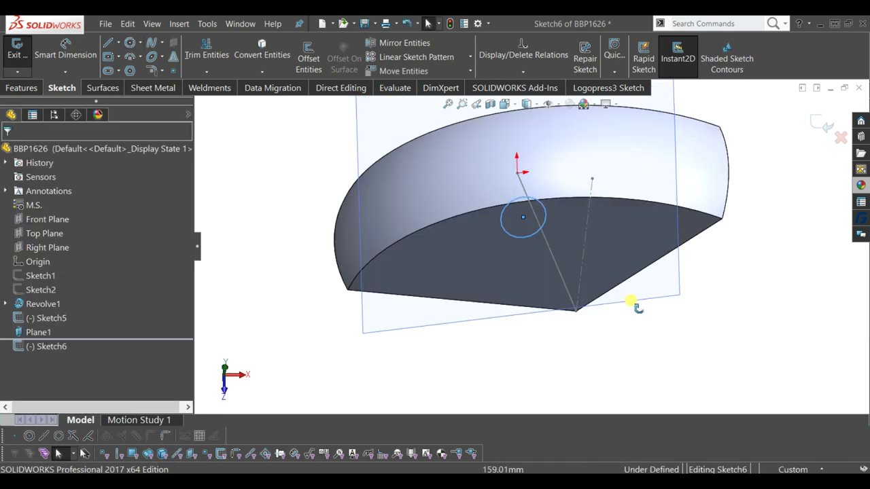
key(space)
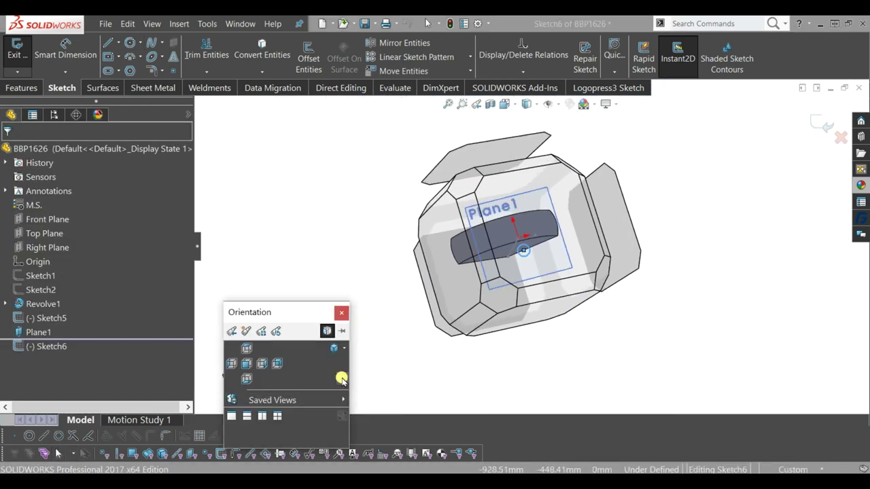
click(342, 380)
scroll(527, 255, down, 4)
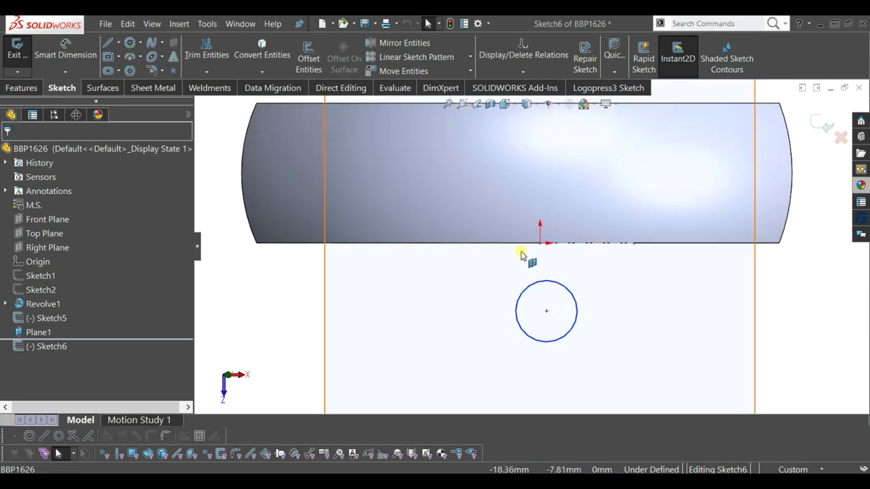
mouse_move(516, 248)
middle_down()
mouse_move(520, 190)
mouse_move(538, 233)
middle_up()
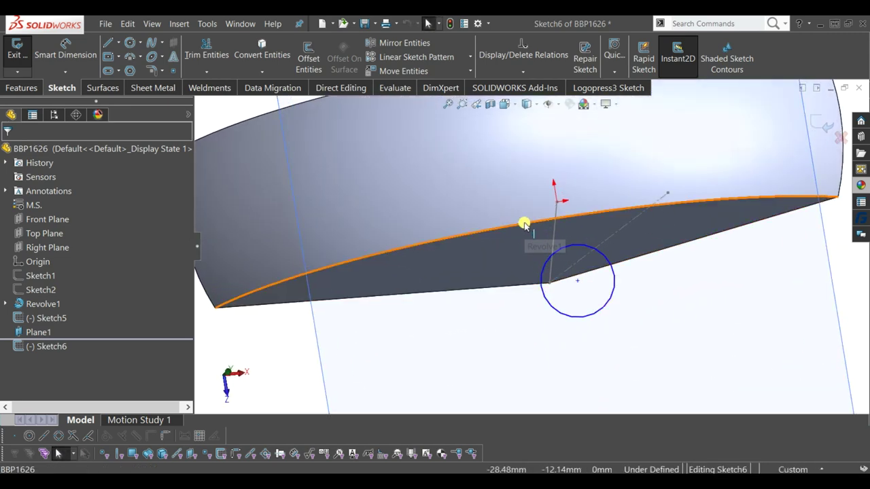
click(522, 225)
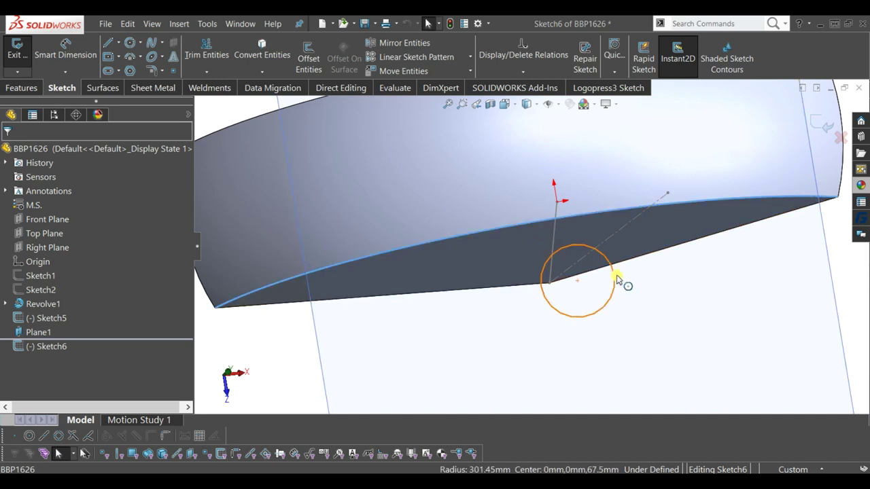
ctrl+click(618, 278)
click(645, 239)
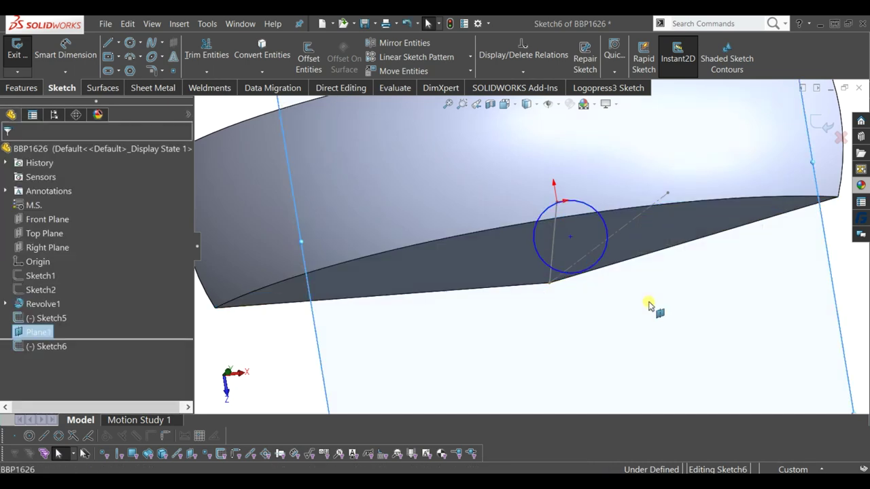
Return the view to Normal To the sketch plane.
middle_drag(579, 254, 578, 281)
scroll(582, 304, up, 5)
key(space)
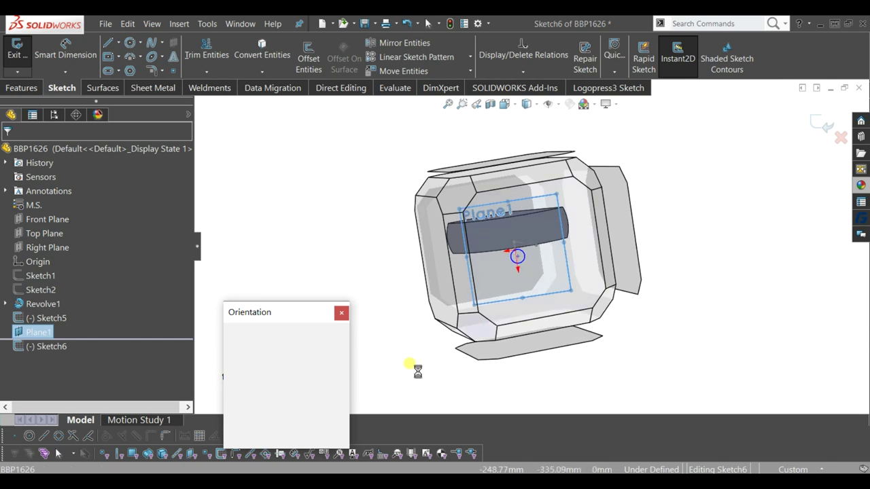
click(333, 375)
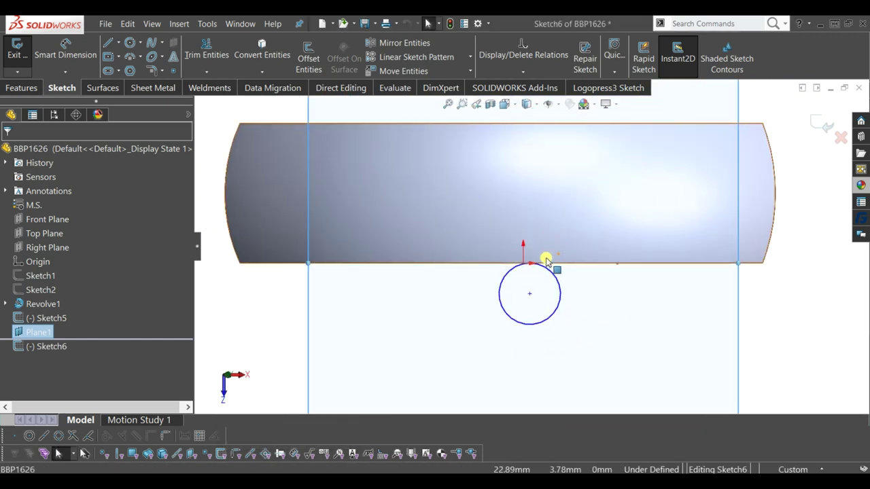
scroll(545, 259, down, 5)
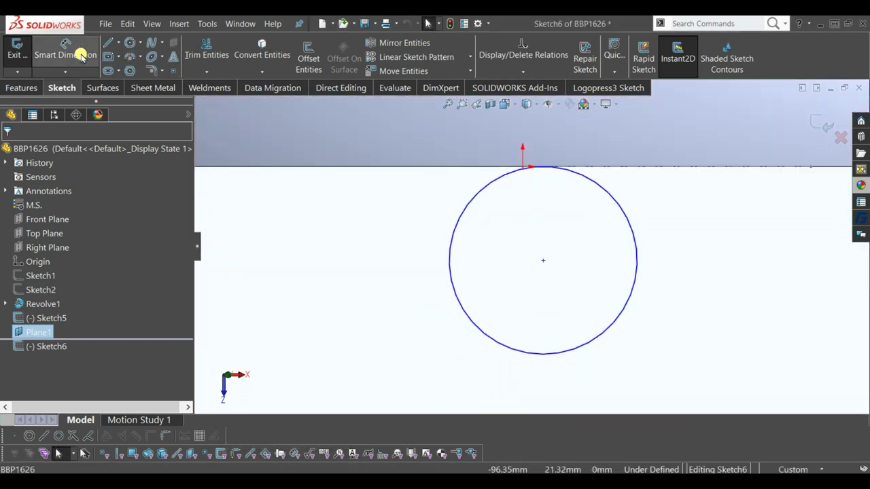
Dimension the circle's diameter to 50.
click(82, 54)
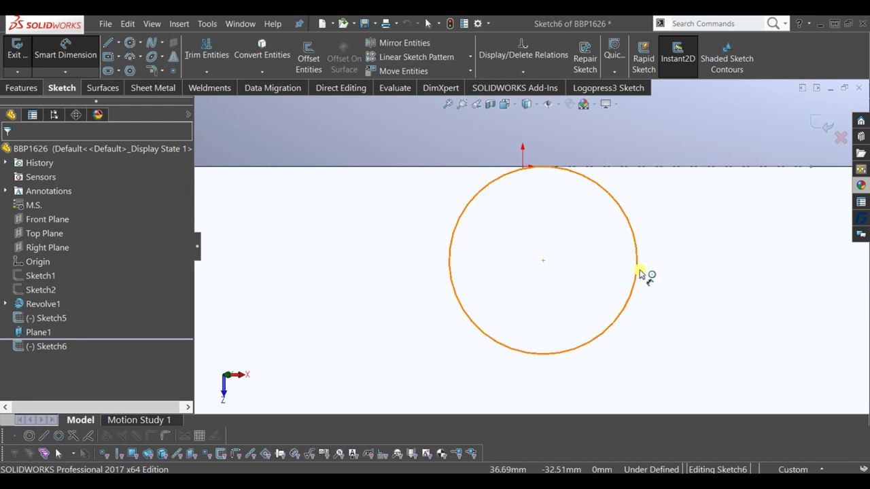
click(625, 314)
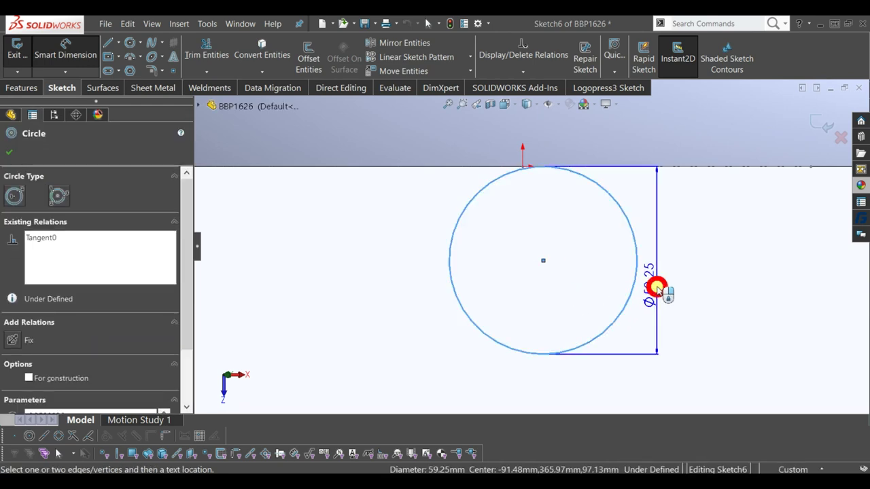
click(657, 288)
text(50)
key(Return)
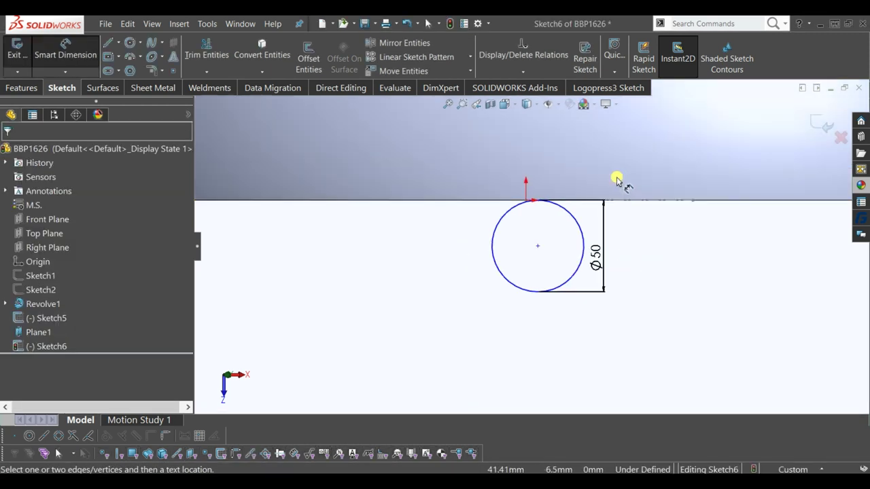
scroll(577, 184, down, 2)
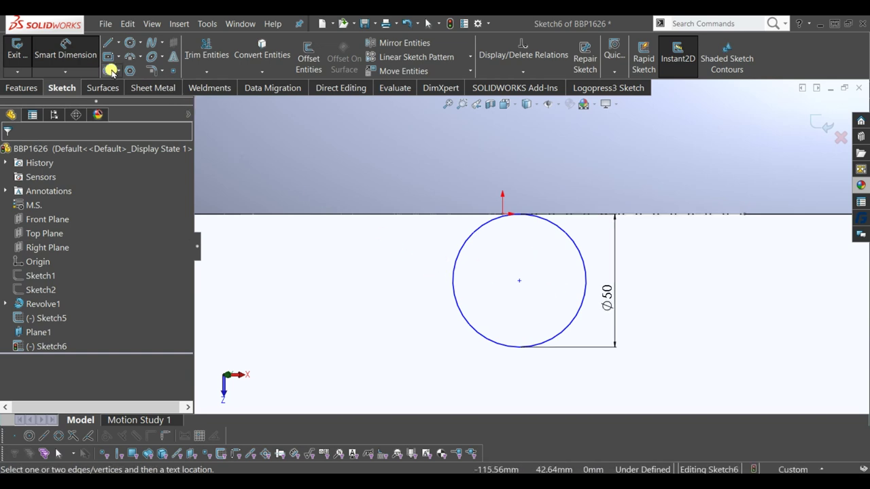
key(Escape)
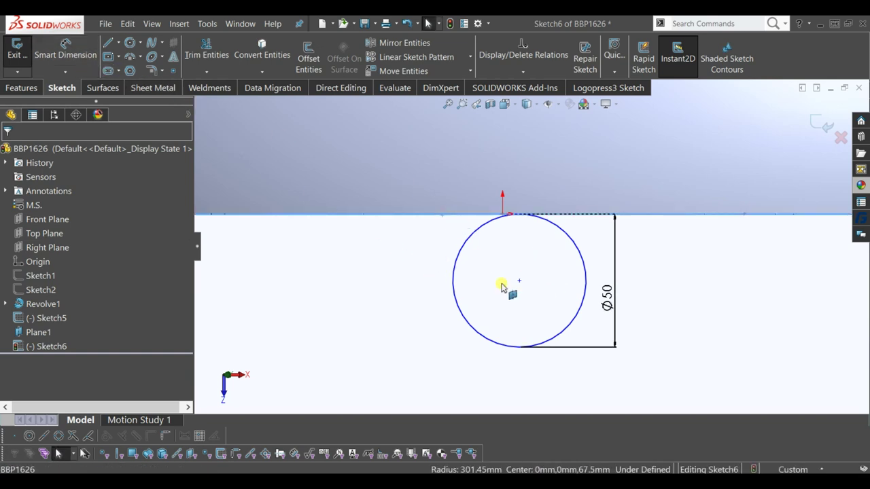
Dimension the circle centre 25 below the top edge line.
click(65, 53)
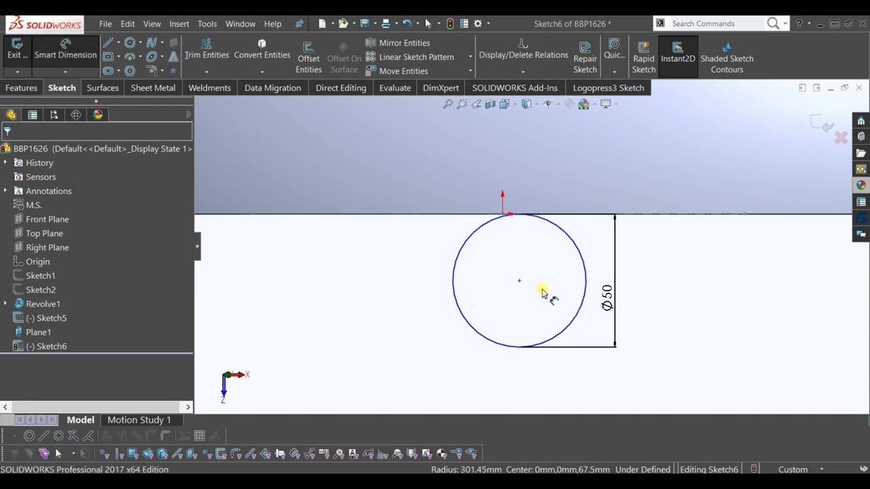
click(467, 216)
click(519, 280)
click(413, 253)
key(Escape)
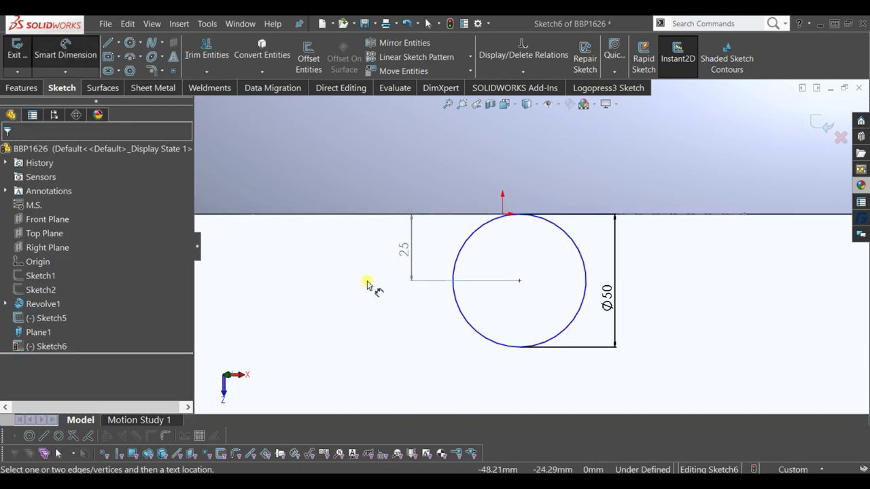
key(Escape)
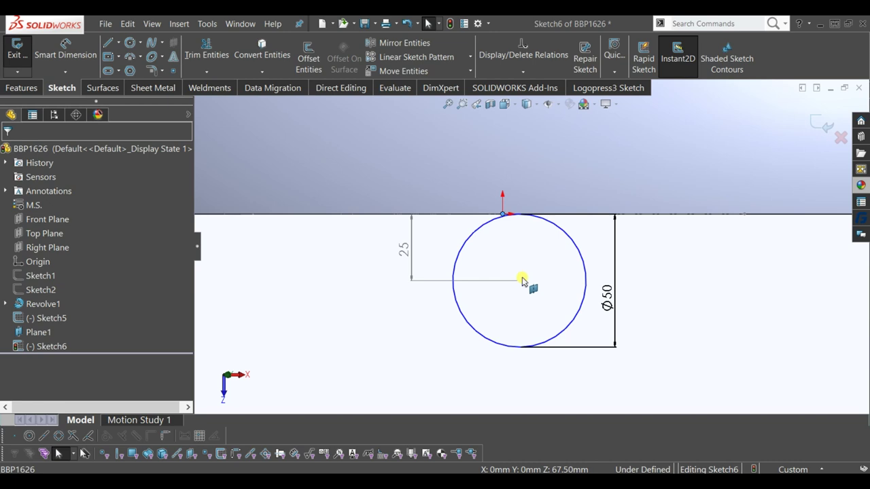
Add a Vertical relation between the circle centre and the origin.
ctrl+click(521, 280)
click(569, 233)
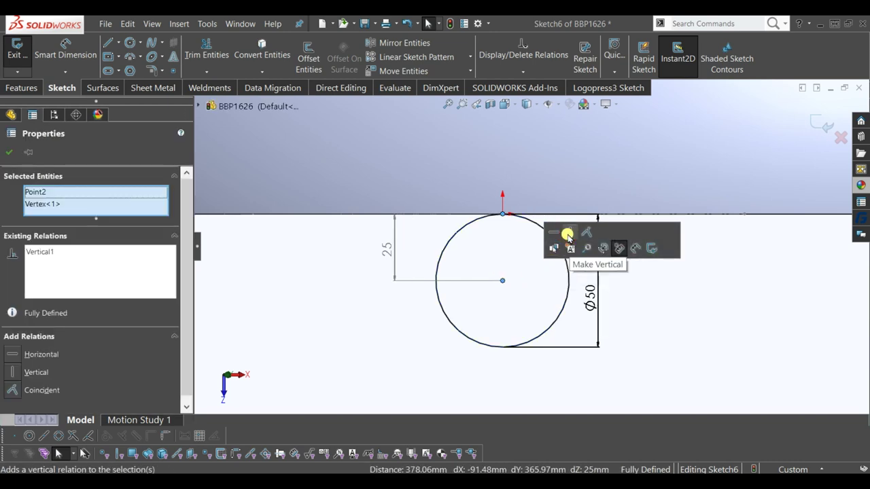
click(533, 284)
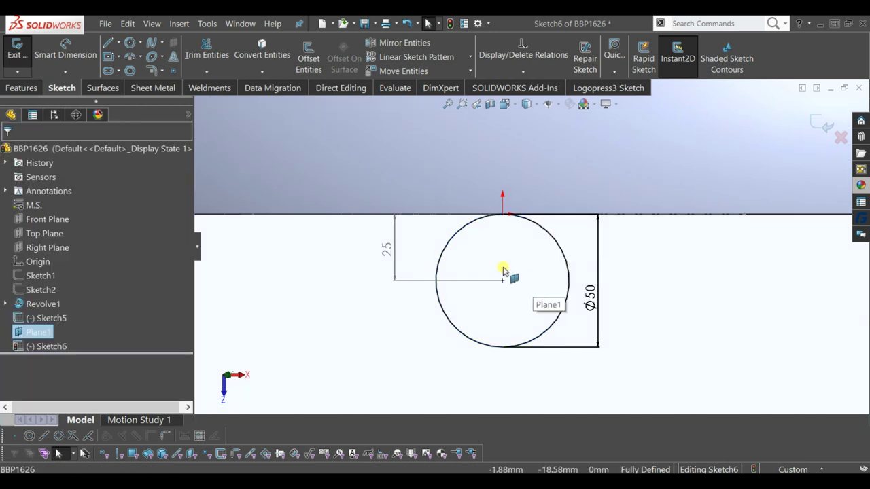
mouse_move(506, 255)
middle_down()
mouse_move(496, 231)
mouse_move(501, 252)
middle_up()
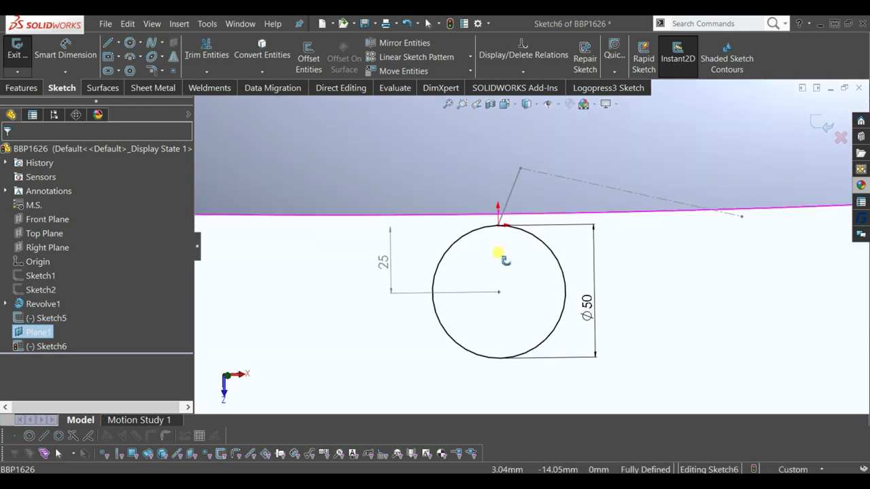
key(space)
click(337, 373)
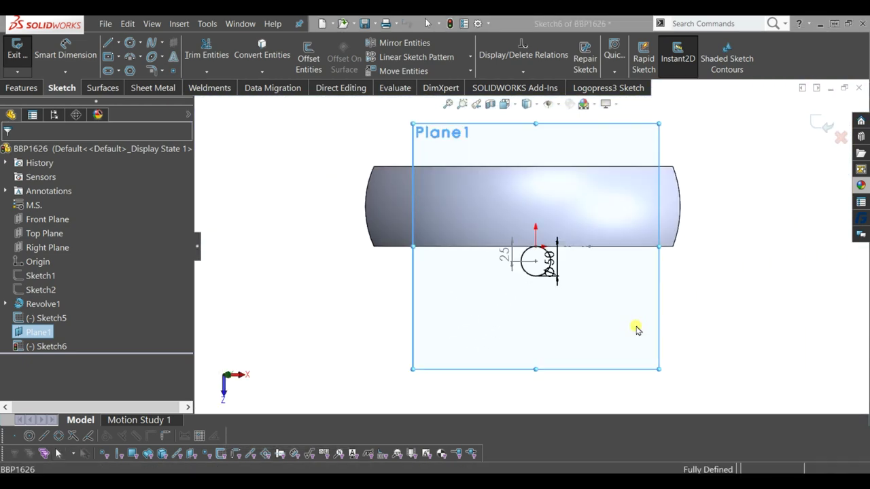
scroll(452, 279, down, 2)
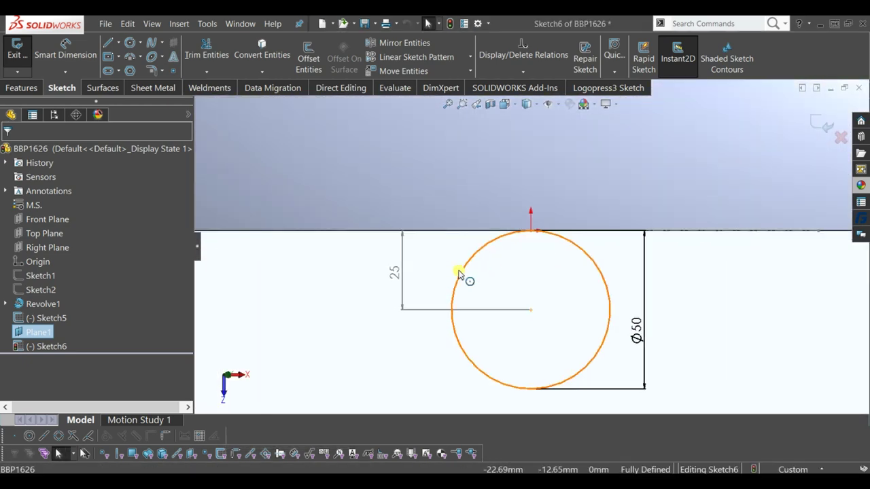
Draw lines up from the circle's left side, across the top edge, and down its right side.
click(108, 43)
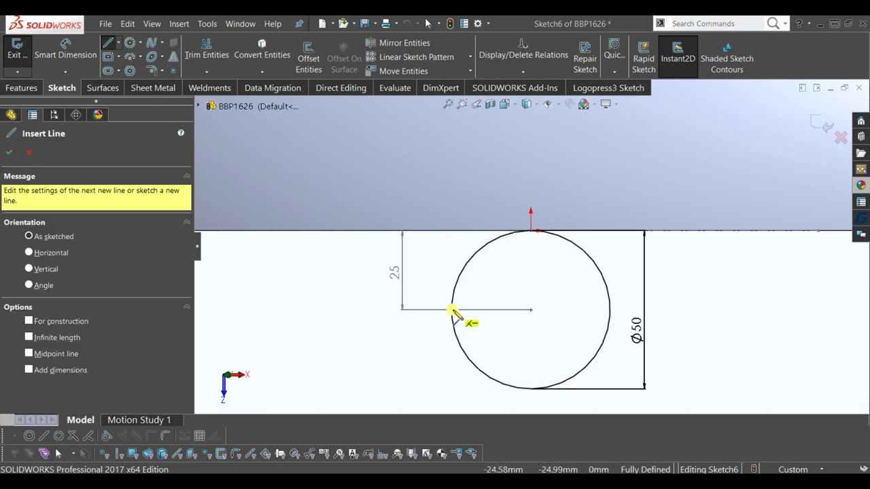
click(451, 310)
click(452, 232)
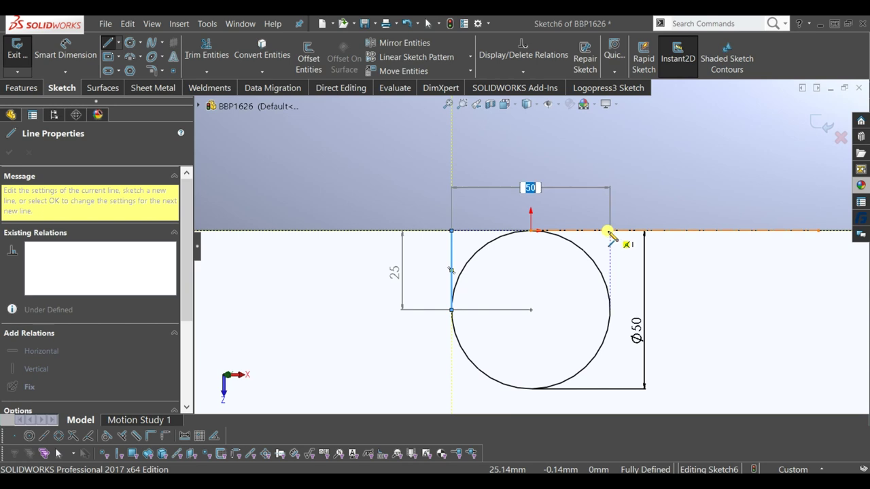
scroll(611, 289, down, 2)
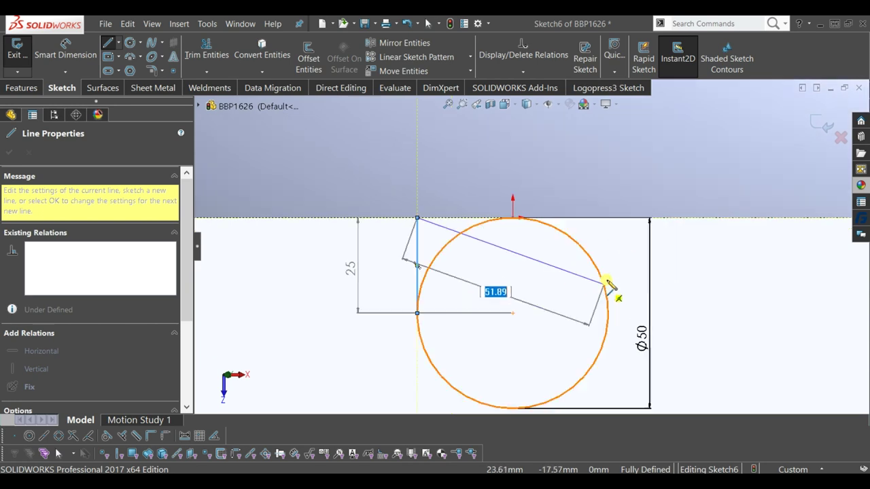
click(608, 218)
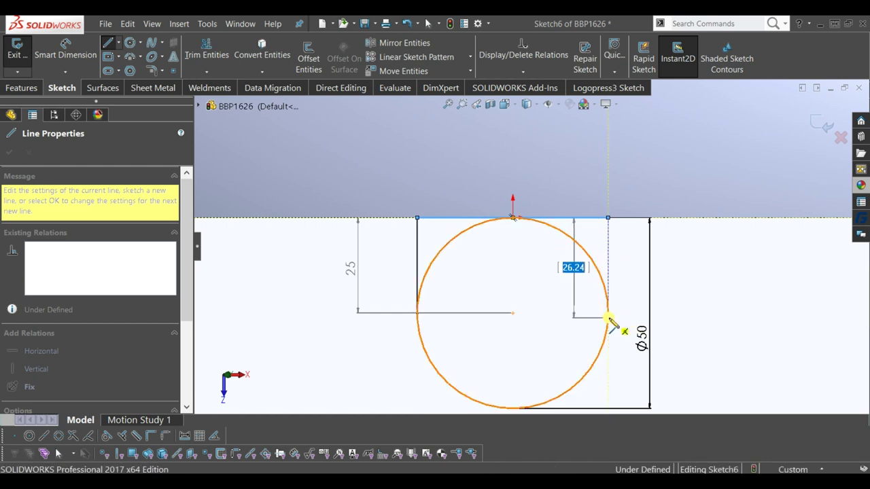
click(608, 313)
key(Escape)
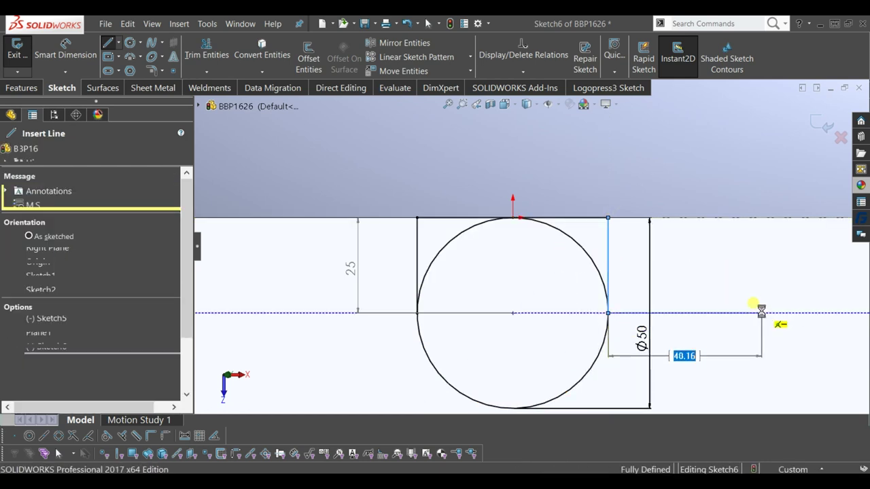
key(Escape)
Trim away the circle's upper arc and exit the sketch.
click(206, 55)
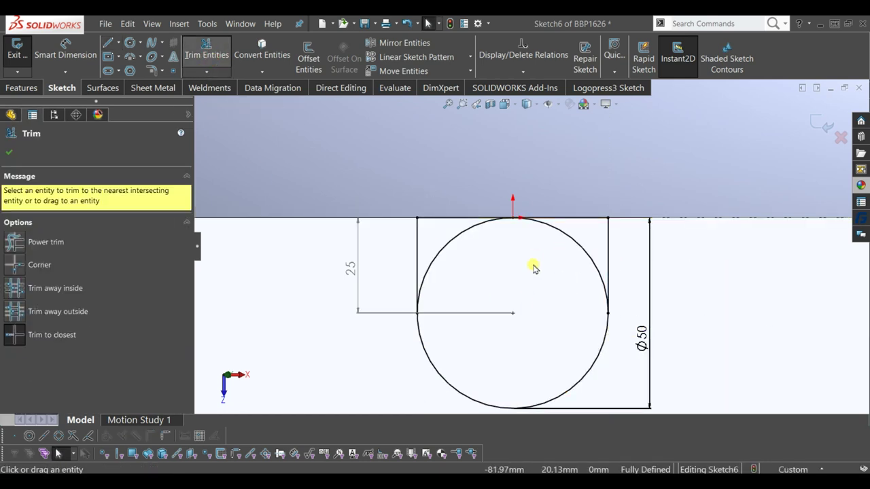
click(442, 249)
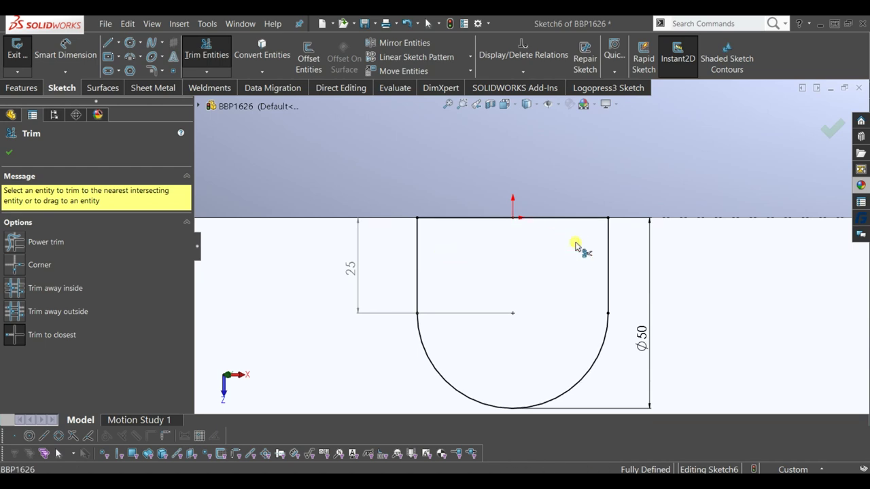
scroll(653, 317, up, 3)
key(Escape)
mouse_move(653, 319)
middle_down()
mouse_move(632, 305)
mouse_move(642, 190)
middle_up()
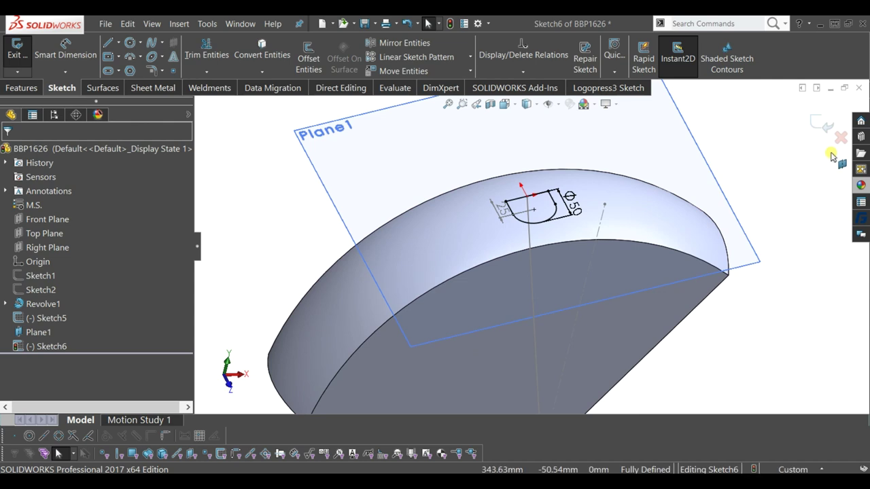
click(824, 124)
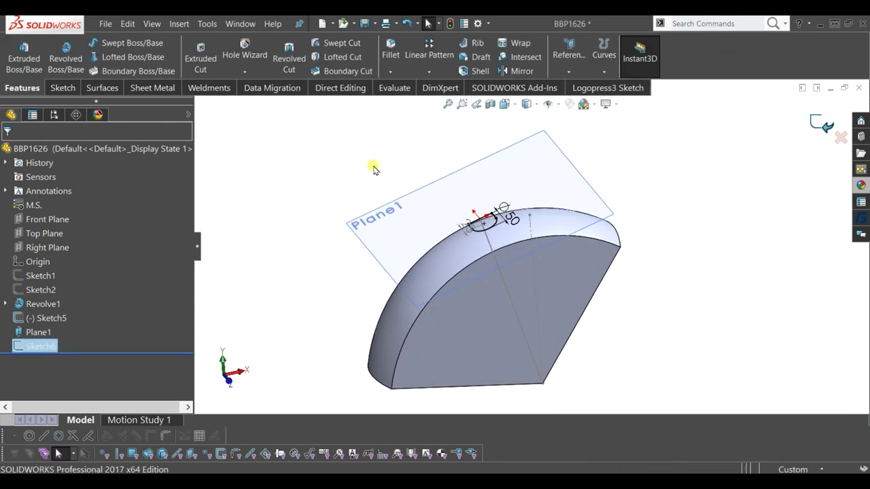
Hide Plane1.
scroll(373, 169, down, 2)
click(521, 186)
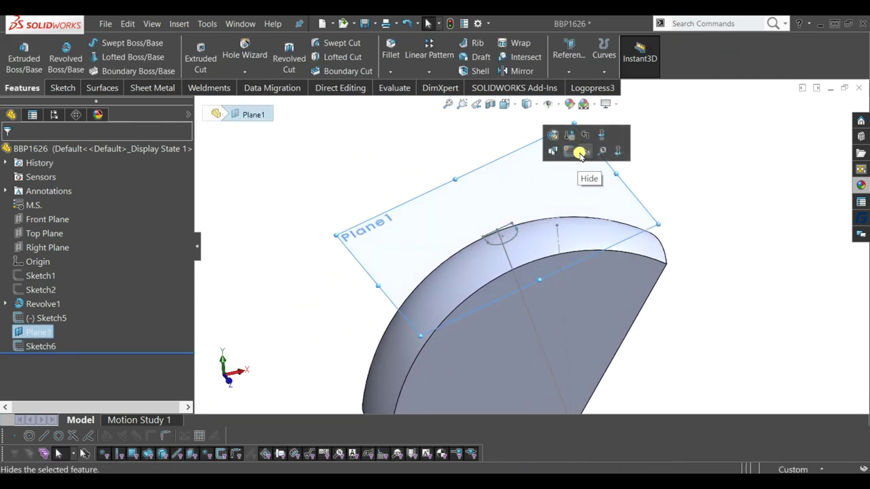
click(576, 155)
scroll(542, 246, down, 2)
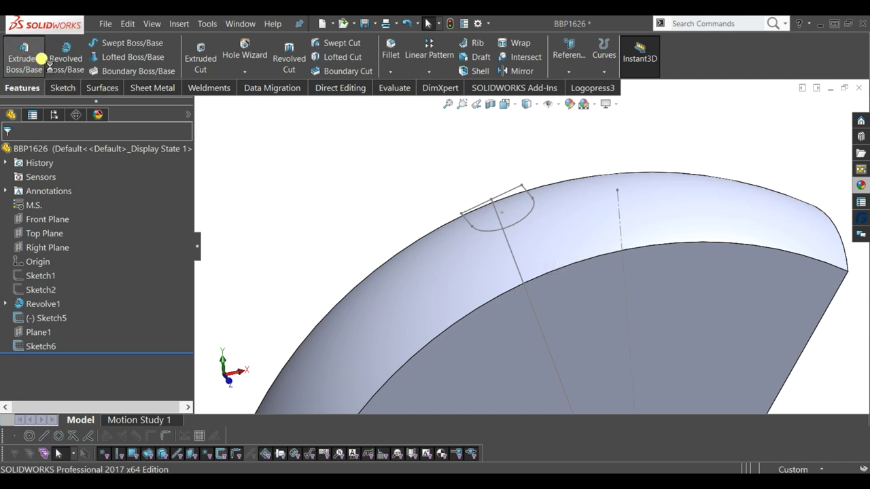
Extrude Sketch6 Up To Surface, ending at the half-disc's flat side face.
click(24, 58)
click(515, 215)
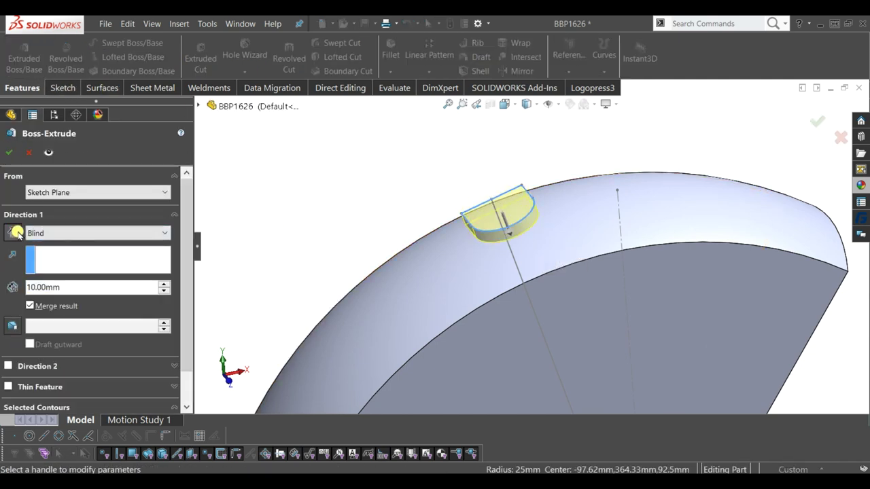
click(58, 232)
click(82, 277)
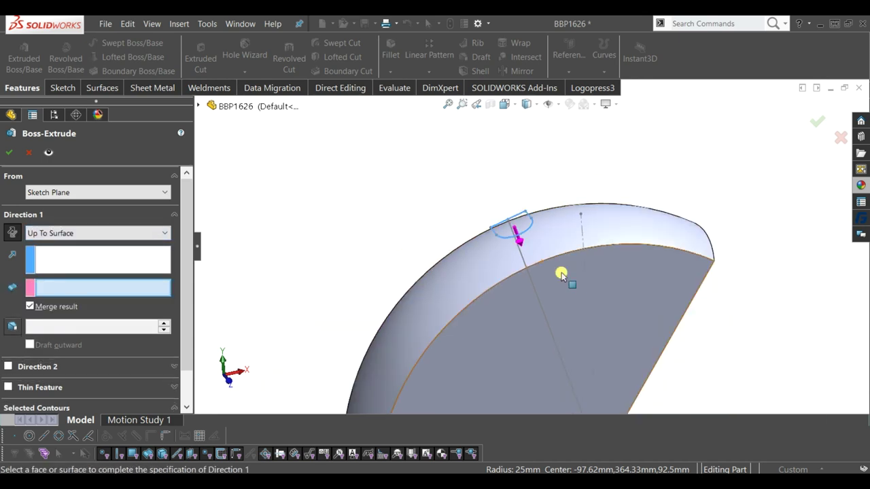
scroll(560, 274, down, 2)
scroll(612, 340, down, 2)
click(586, 356)
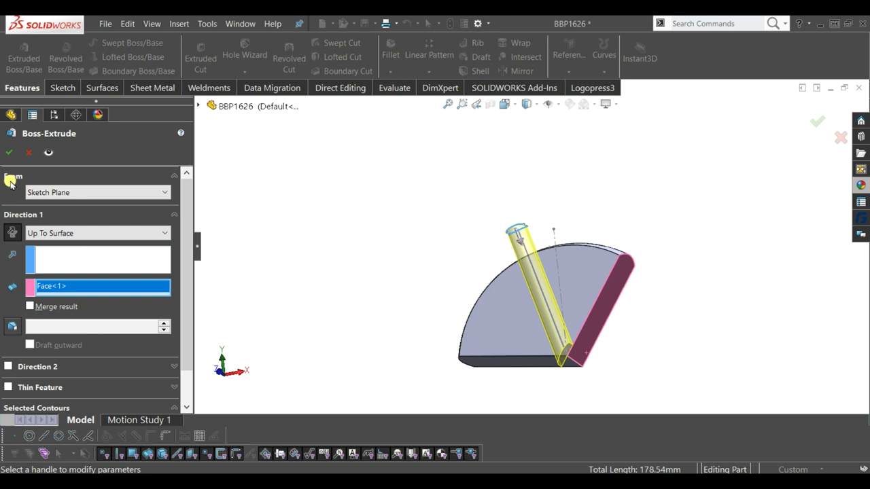
click(9, 153)
scroll(536, 204, up, 2)
mouse_move(516, 181)
middle_down()
mouse_move(559, 241)
mouse_move(537, 198)
mouse_move(521, 265)
middle_up()
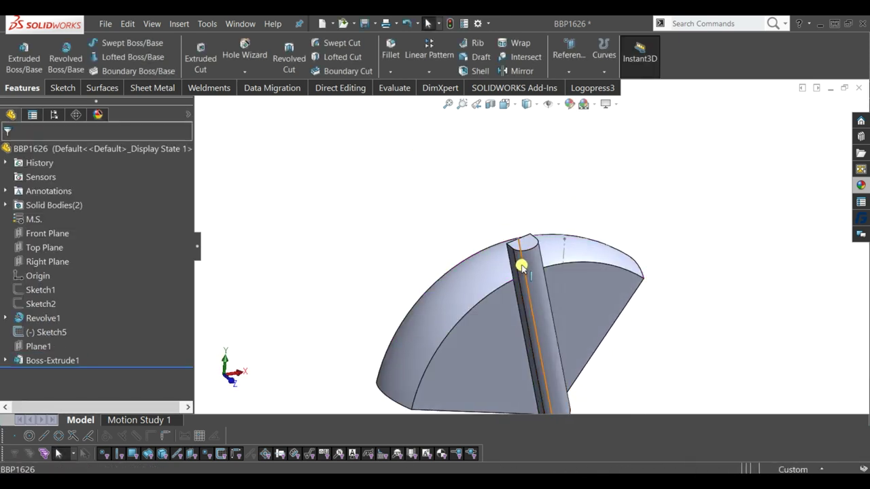
Hide Sketch5.
click(563, 248)
click(564, 236)
middle_drag(476, 213, 462, 252)
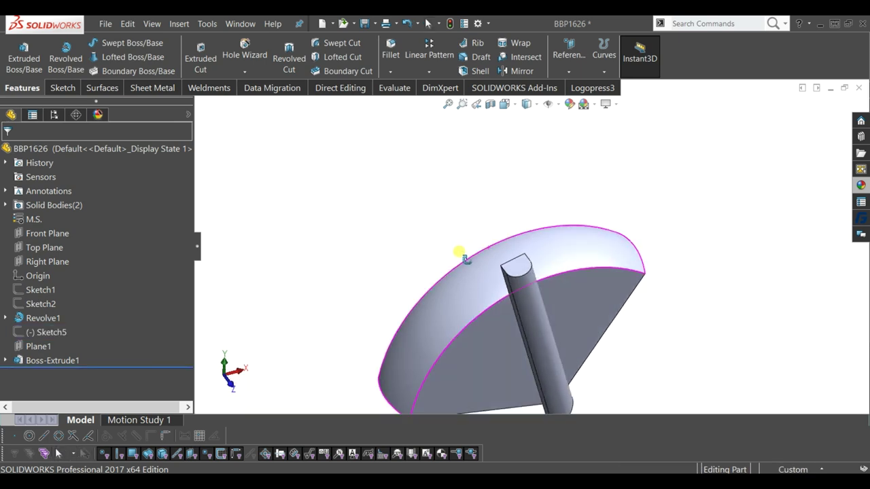
scroll(482, 91, down, 2)
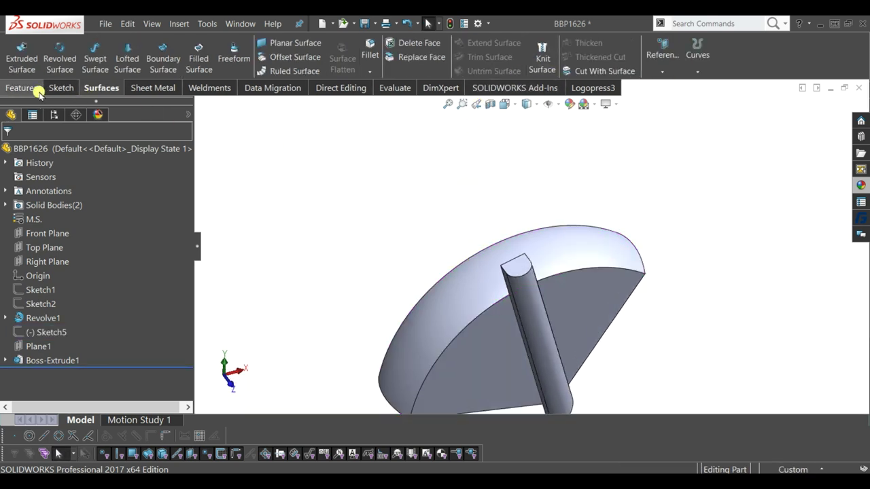
click(39, 89)
Mirror the Boss-Extrude1 pin body across the Front Plane.
click(514, 71)
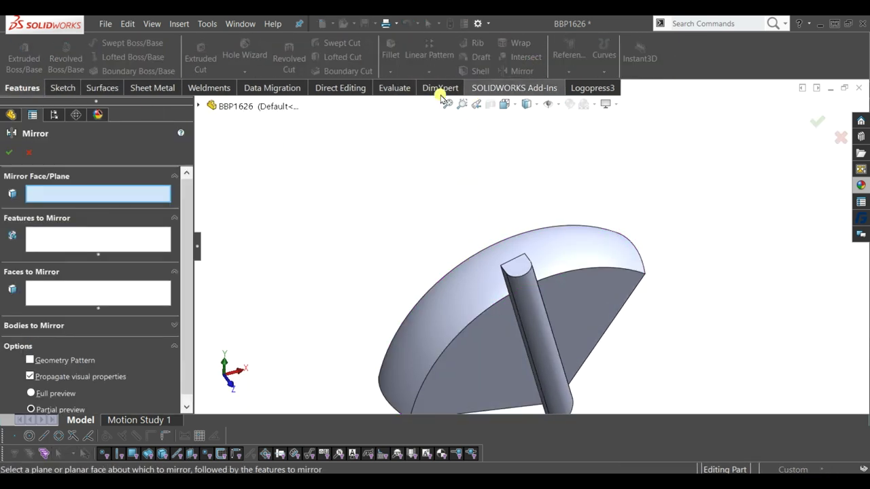
click(199, 107)
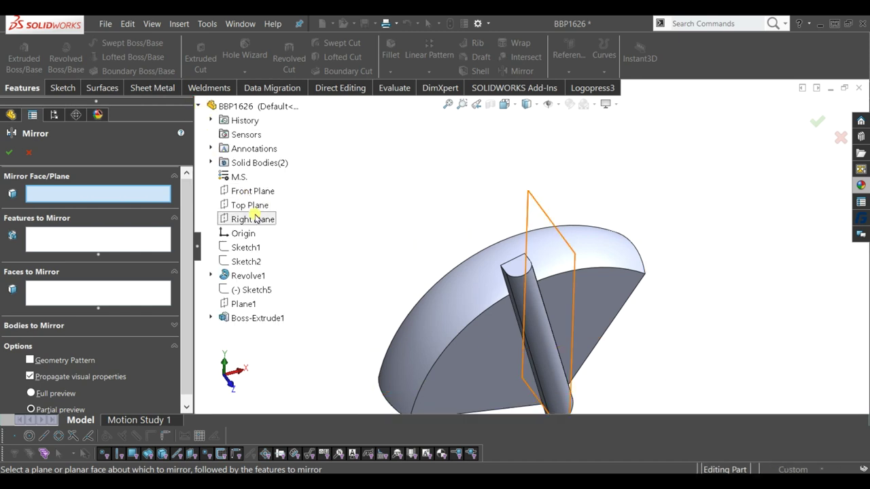
click(259, 194)
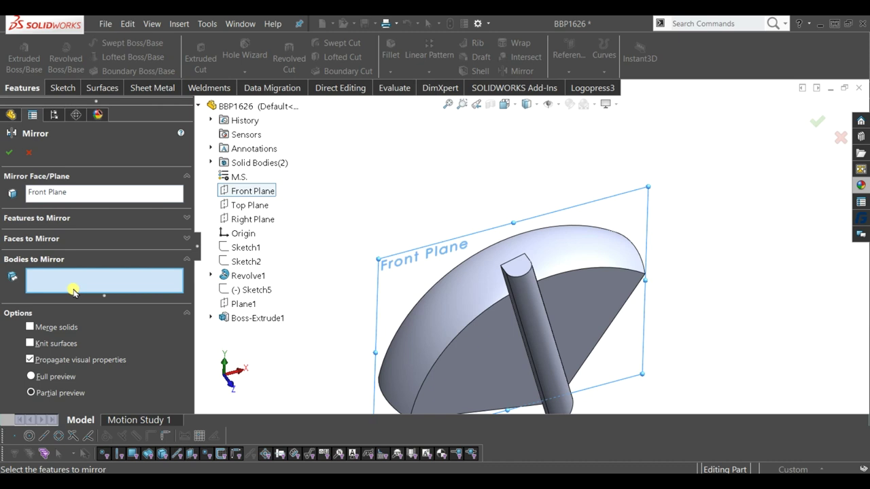
click(536, 310)
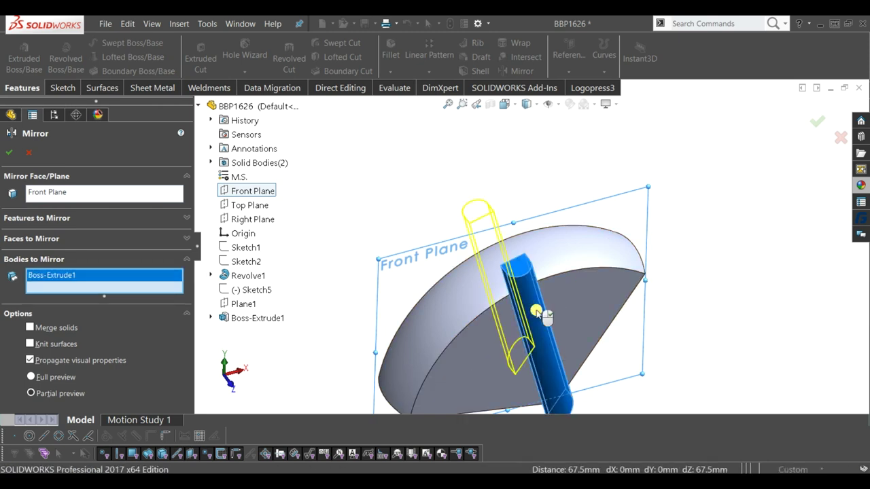
right_click(535, 312)
scroll(424, 188, down, 2)
scroll(376, 185, down, 2)
scroll(427, 171, down, 2)
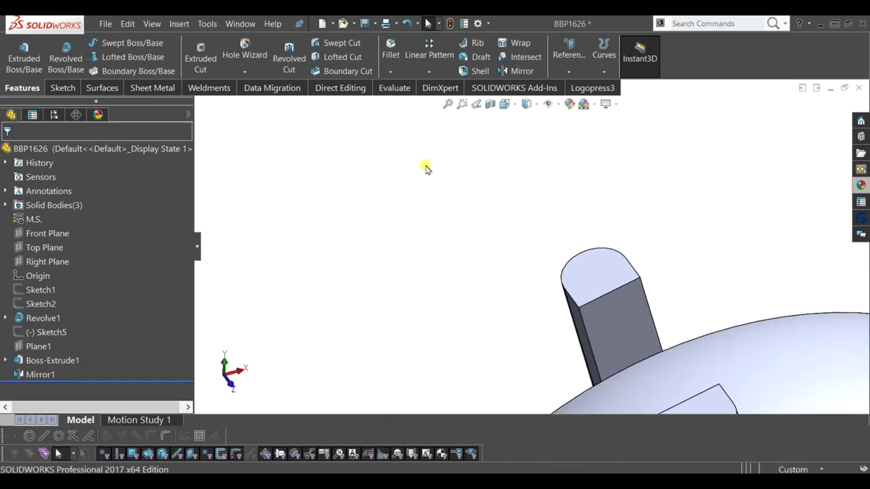
scroll(424, 166, down, 1)
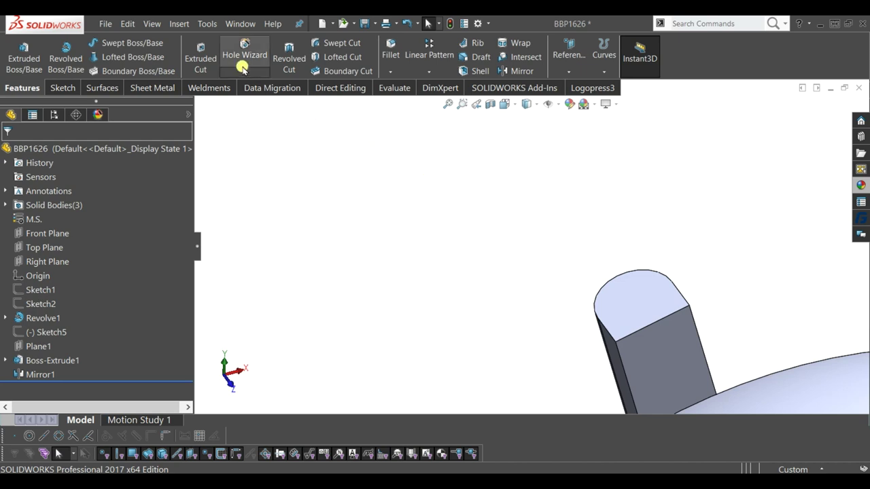
Copy the half-disc's curved outer face as a 0 mm Offset Surface.
scroll(602, 335, up, 5)
mouse_move(602, 336)
middle_down()
mouse_move(582, 292)
mouse_move(567, 331)
middle_up()
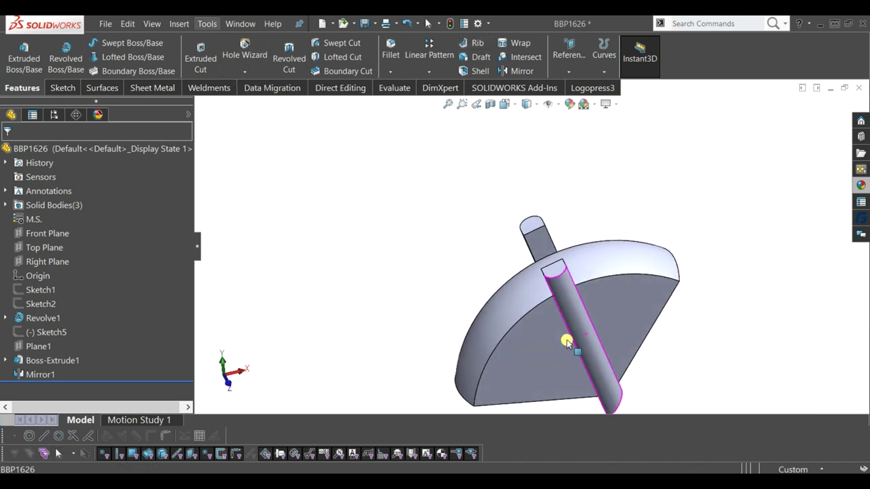
middle_drag(471, 274, 356, 163)
click(109, 88)
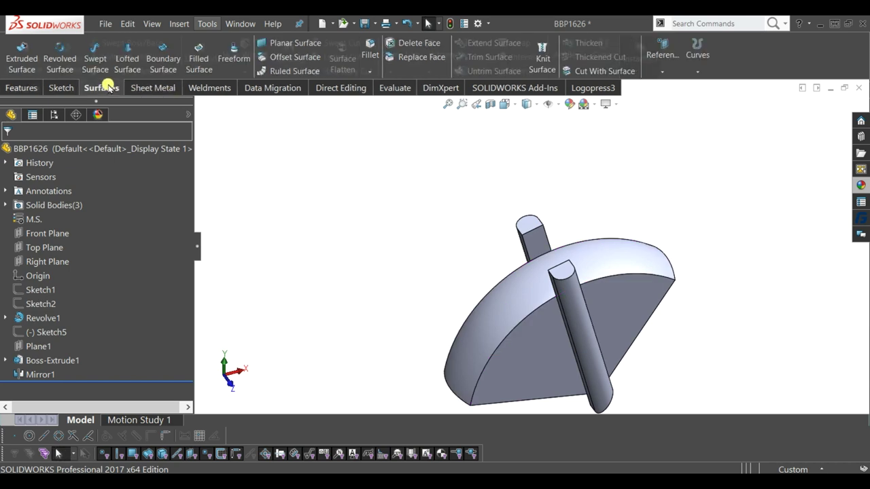
click(293, 57)
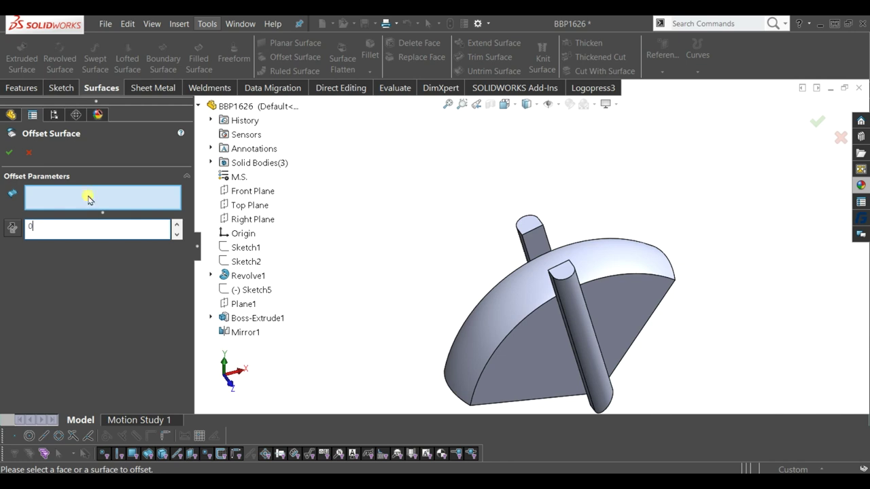
click(513, 308)
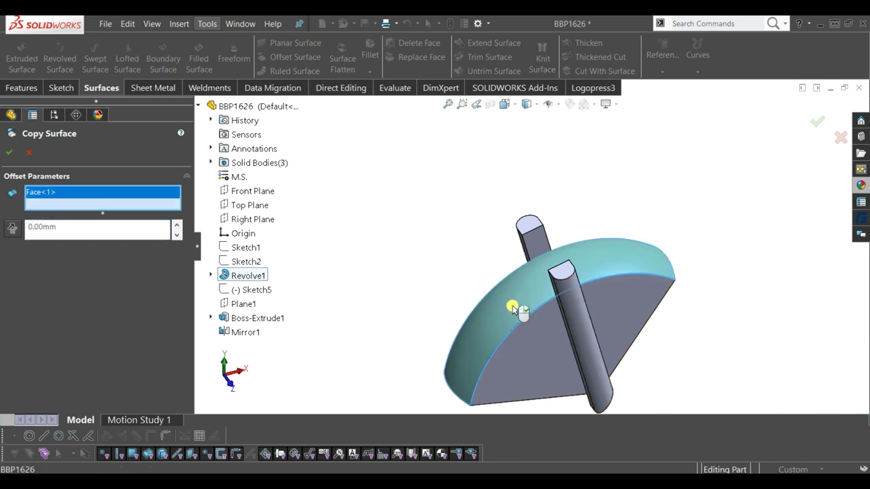
right_click(445, 279)
click(479, 313)
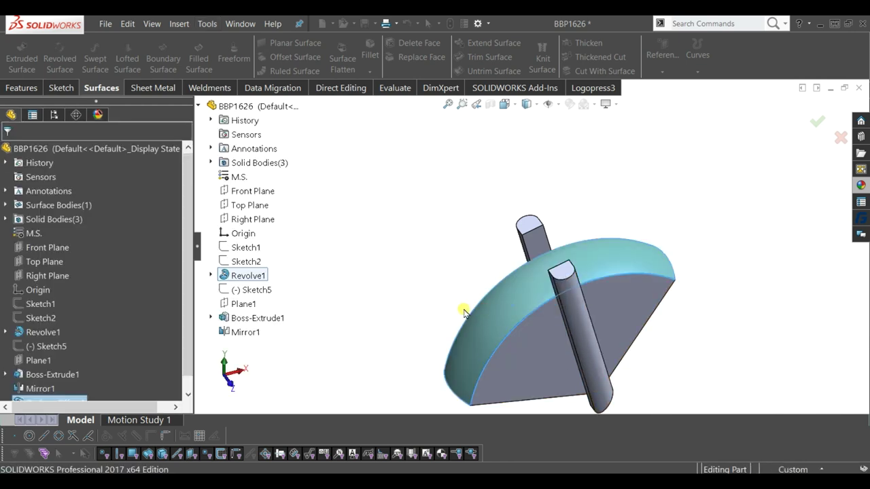
middle_drag(423, 243, 495, 321)
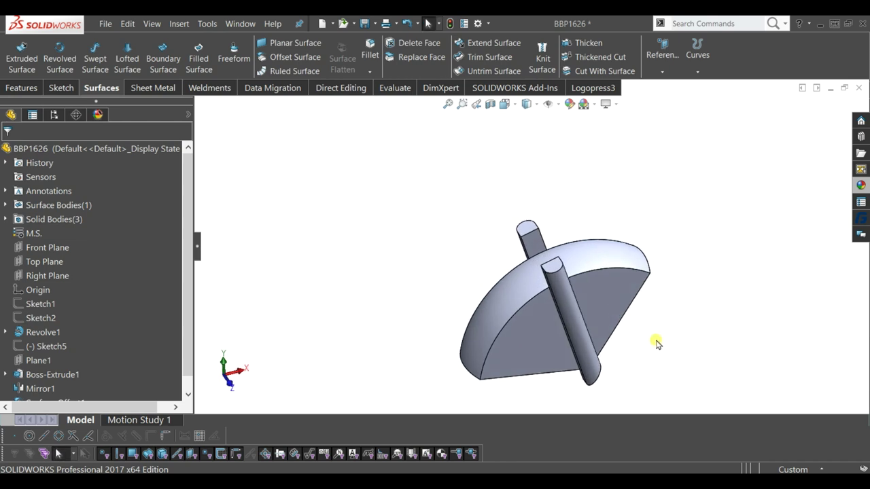
click(496, 321)
Hide the half-disc solid body.
click(561, 284)
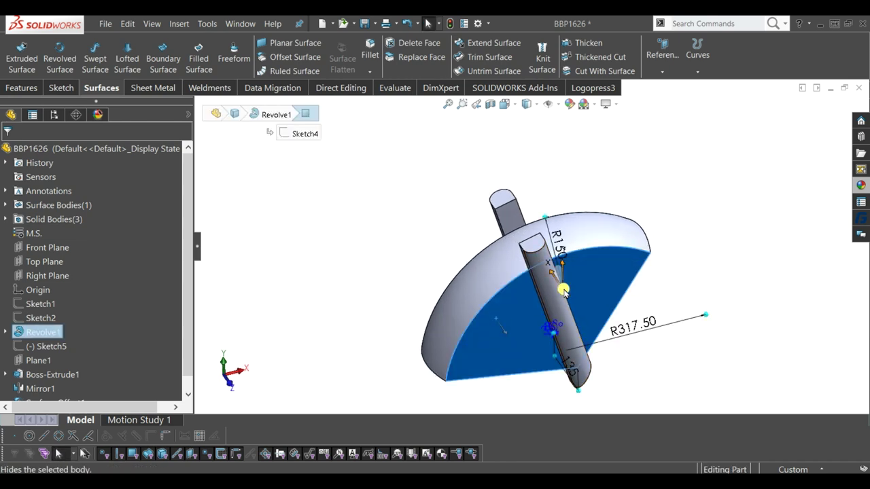
click(394, 248)
mouse_move(394, 248)
middle_down()
mouse_move(556, 272)
mouse_move(394, 189)
middle_up()
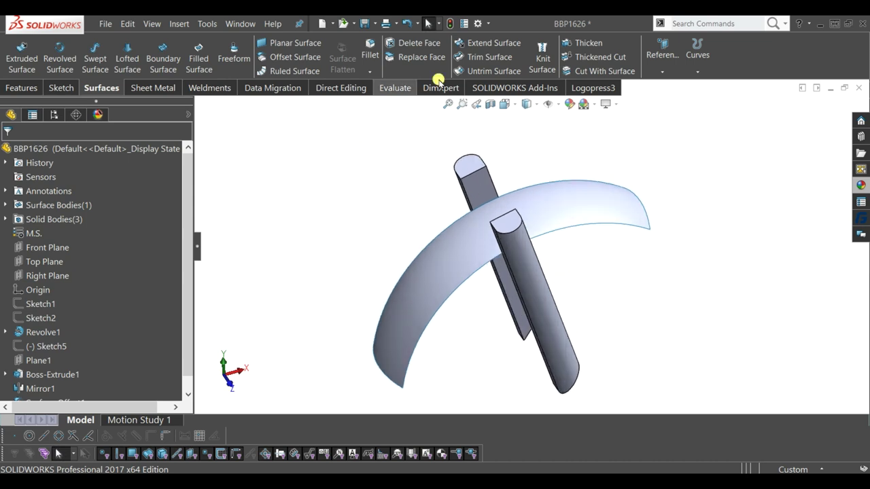
Extend the copied surface 100 mm past both of its curved edges.
click(474, 41)
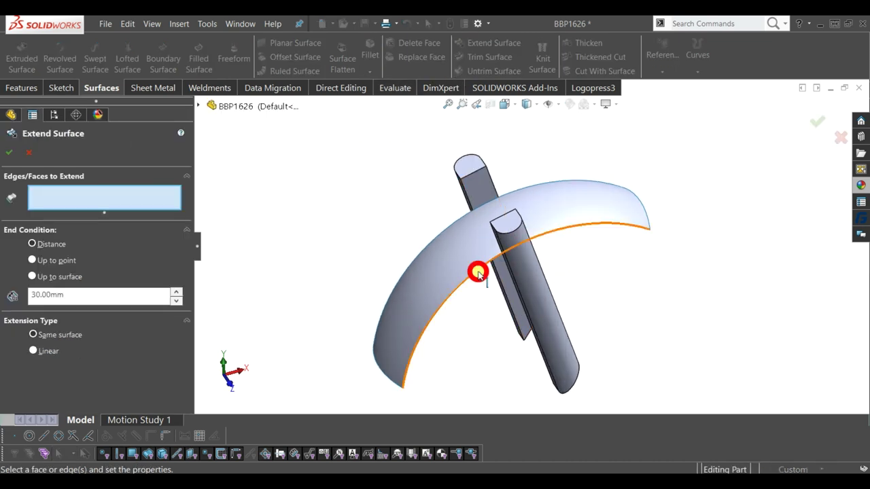
click(478, 273)
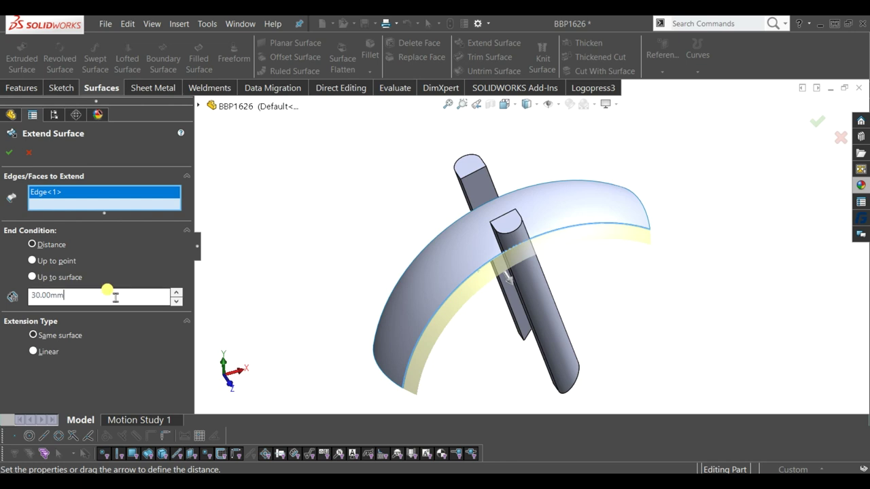
click(99, 295)
text(100)
key(Return)
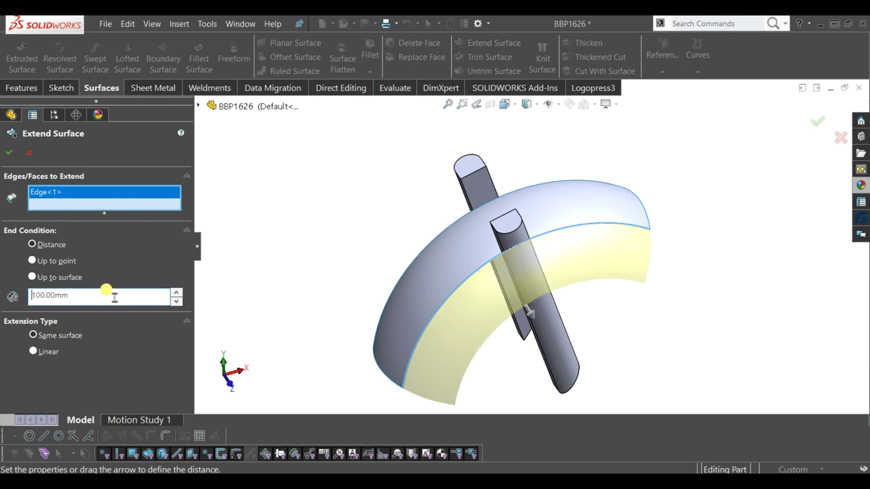
click(397, 286)
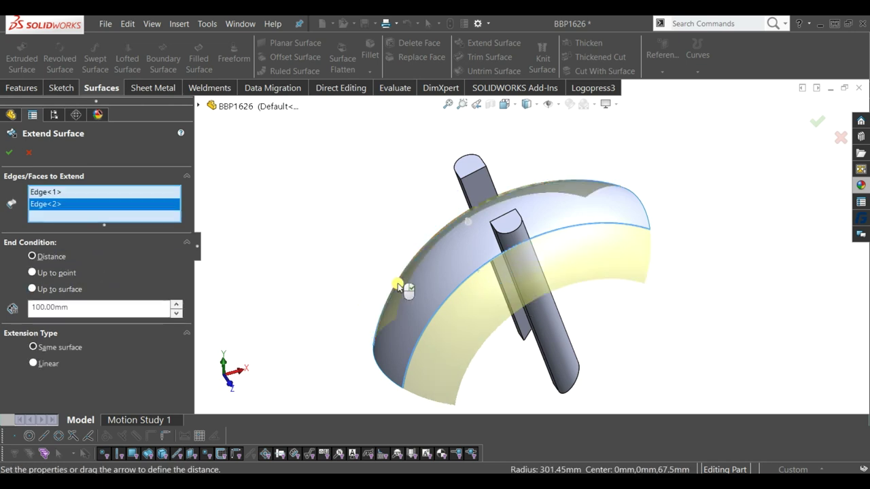
mouse_move(397, 286)
middle_down()
mouse_move(387, 252)
mouse_move(355, 259)
mouse_move(354, 276)
middle_up()
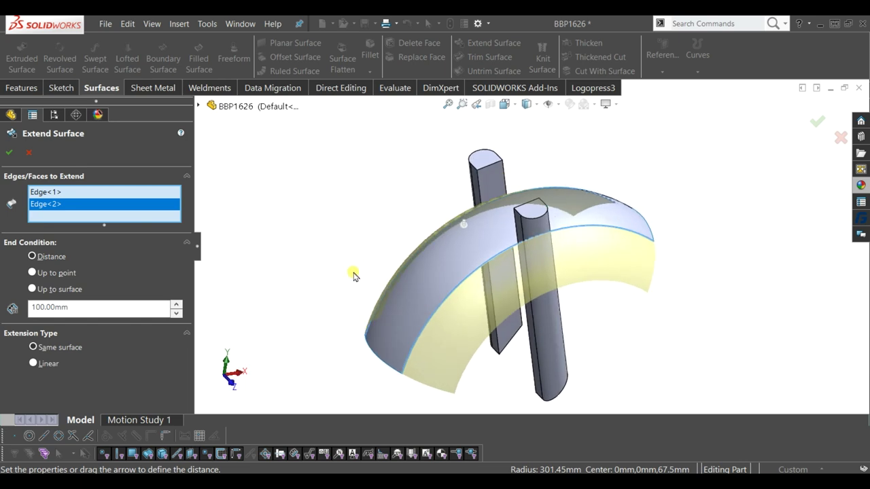
click(9, 153)
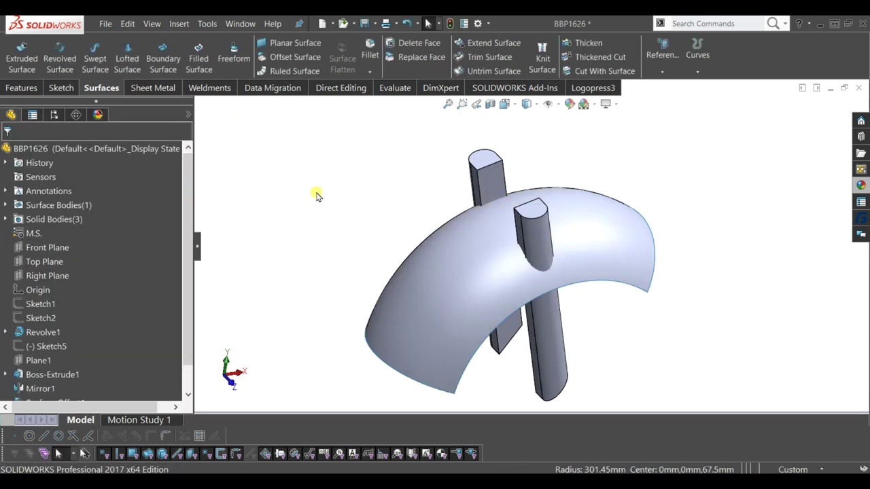
right_click(588, 280)
Briefly show the hidden bodies and orbit the model.
click(633, 471)
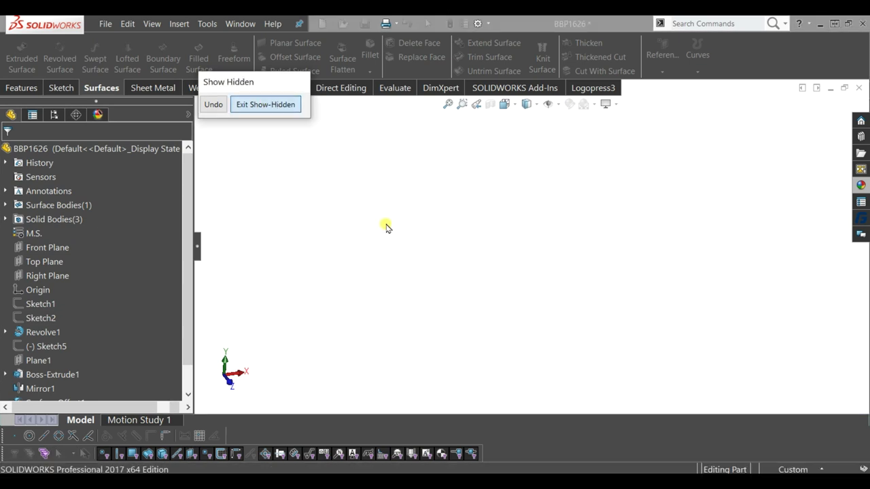
key(Escape)
mouse_move(412, 225)
middle_down()
mouse_move(520, 260)
mouse_move(559, 289)
middle_up()
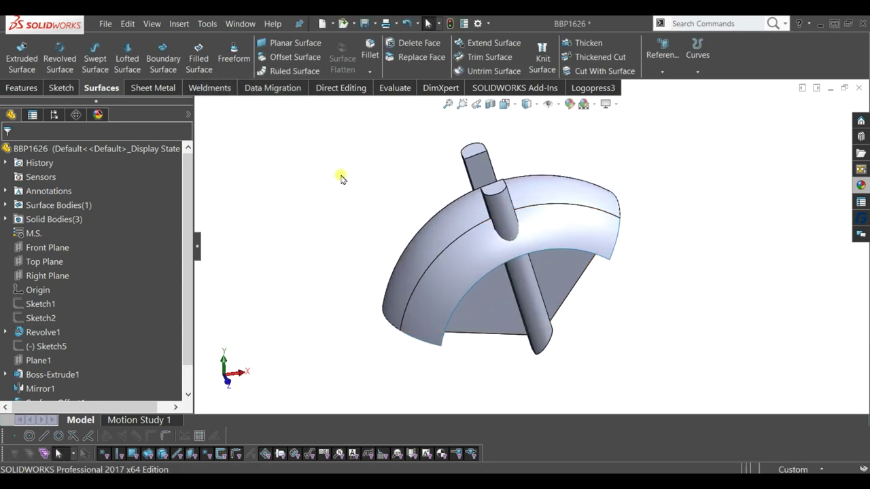
middle_drag(342, 178, 340, 165)
Combine Revolve1, Boss-Extrude1 and Mirror1 with Add into one solid.
click(340, 88)
click(315, 54)
click(29, 190)
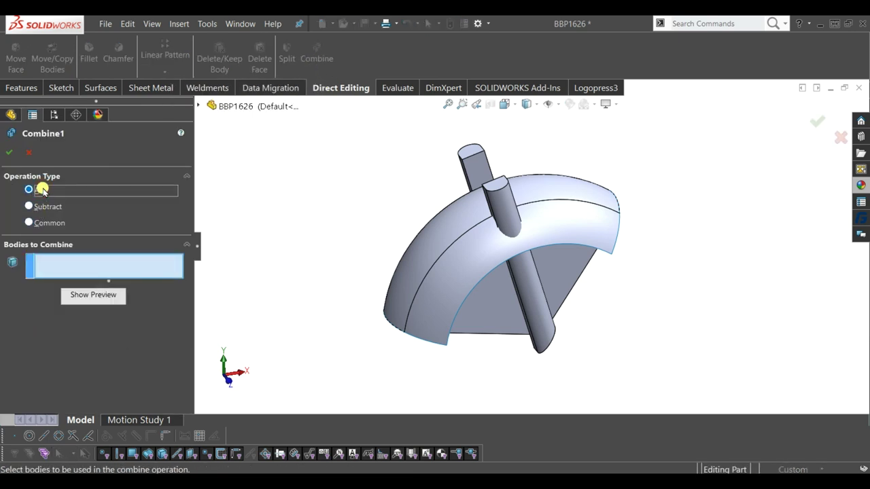
click(553, 278)
click(511, 196)
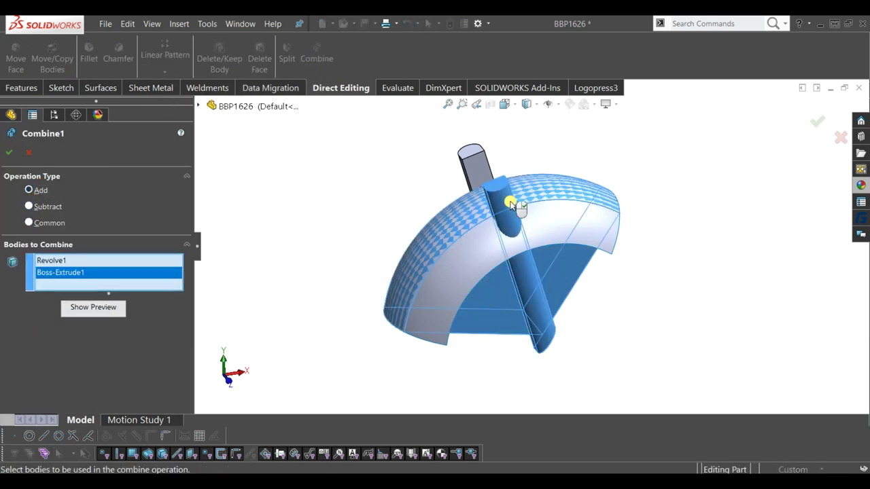
click(462, 171)
click(9, 152)
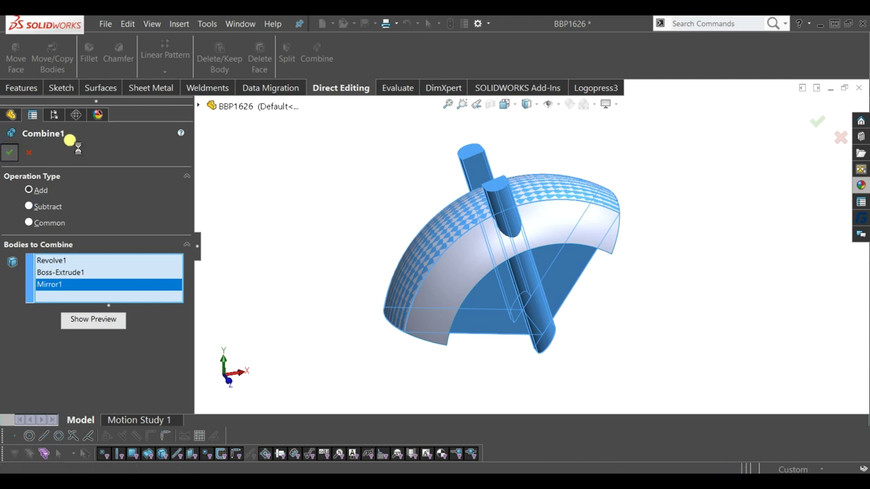
mouse_move(356, 159)
middle_down()
mouse_move(331, 189)
mouse_move(350, 189)
middle_up()
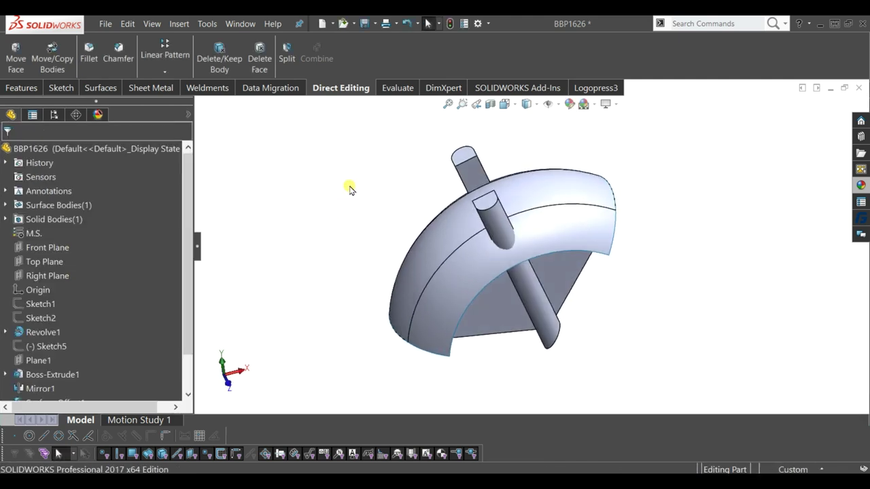
click(100, 89)
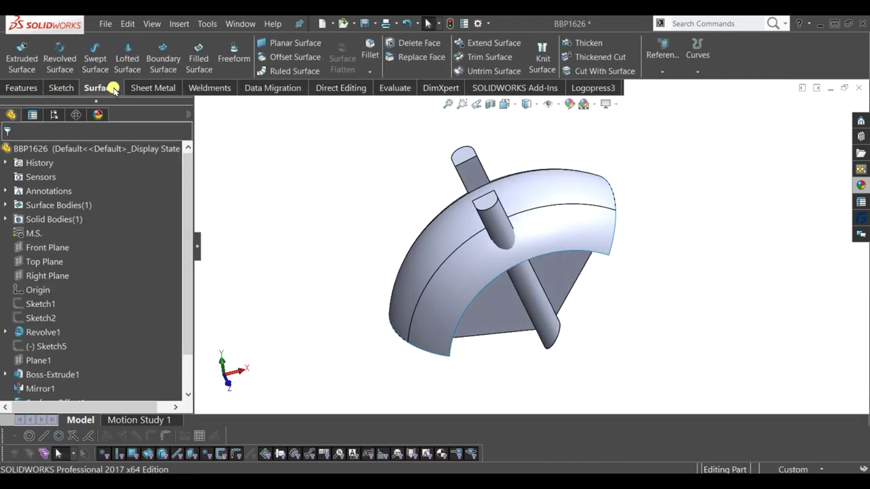
Cut the part with Surface-Extend1.
click(598, 71)
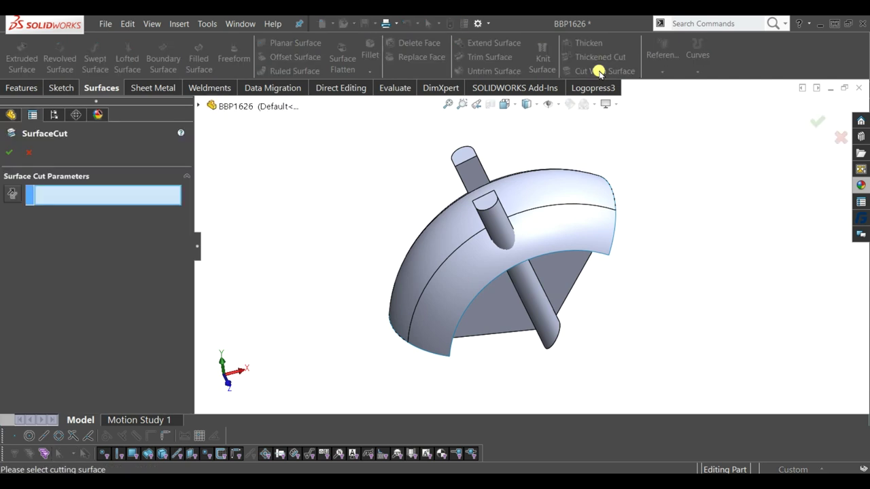
click(567, 232)
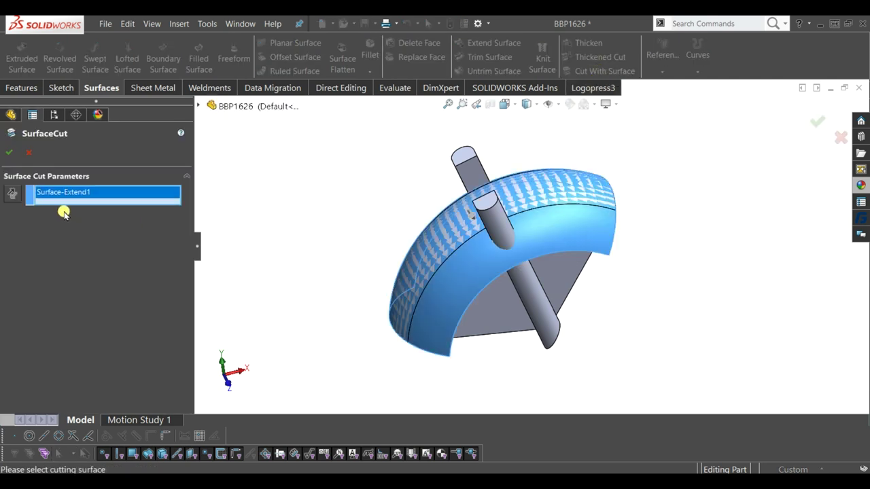
middle_drag(493, 229, 486, 178)
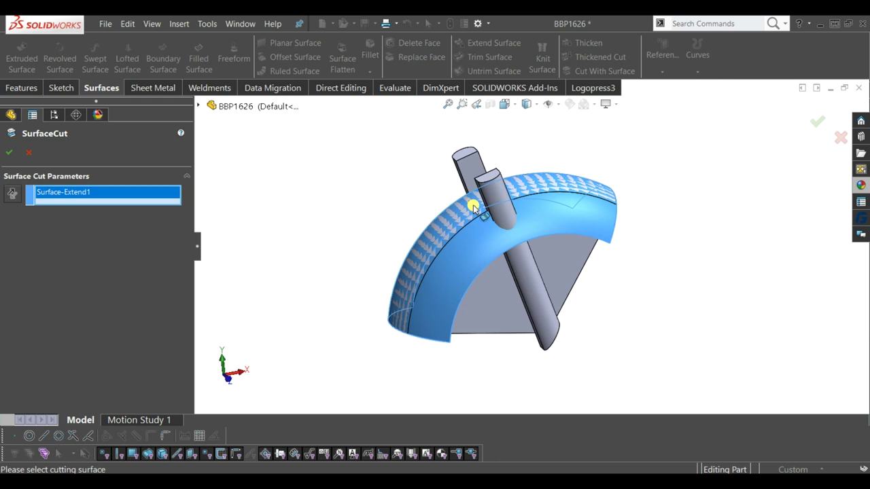
click(8, 153)
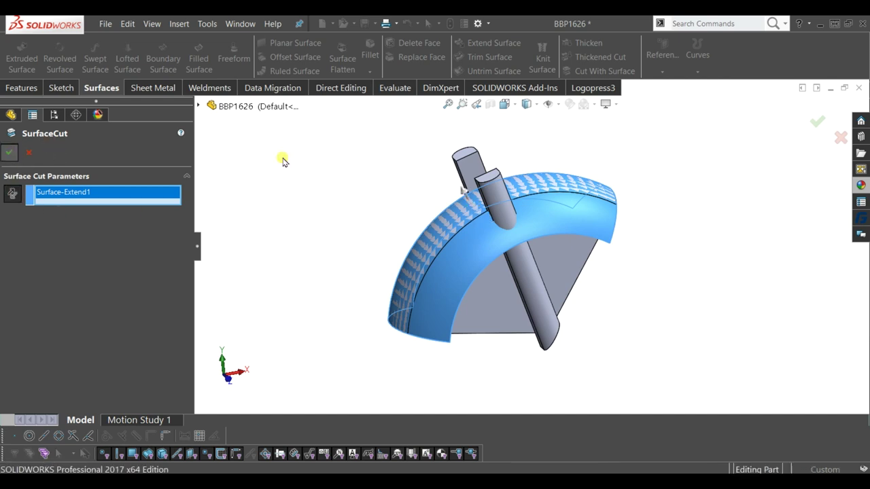
Delete the Surface-Extend1 body, leaving only the trimmed solid.
click(356, 91)
click(219, 58)
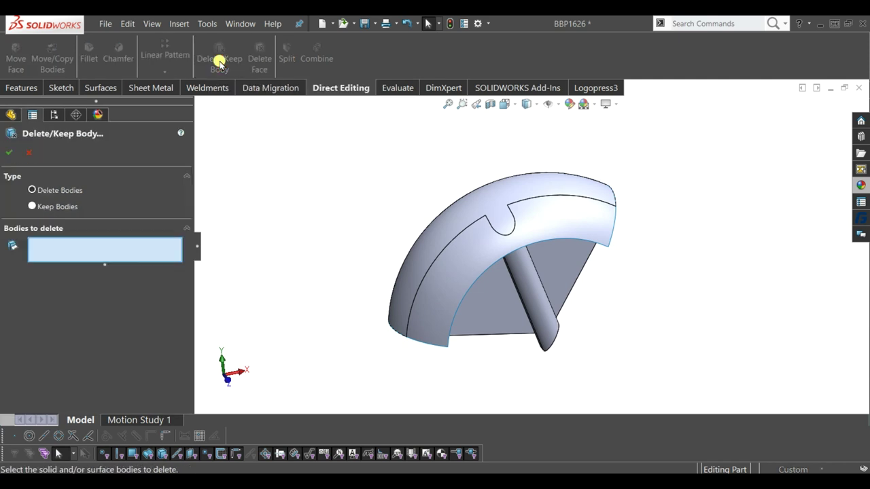
click(454, 274)
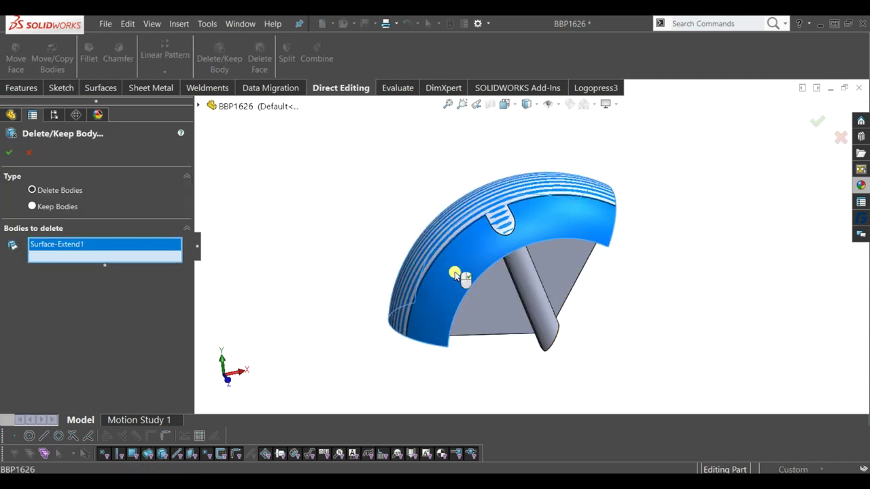
right_click(454, 274)
mouse_move(590, 281)
middle_down()
mouse_move(591, 311)
mouse_move(532, 200)
mouse_move(505, 215)
mouse_move(626, 281)
mouse_move(594, 262)
mouse_move(605, 276)
mouse_move(593, 253)
mouse_move(602, 272)
mouse_move(614, 272)
mouse_move(603, 279)
mouse_move(611, 284)
mouse_move(604, 266)
mouse_move(603, 282)
middle_up()
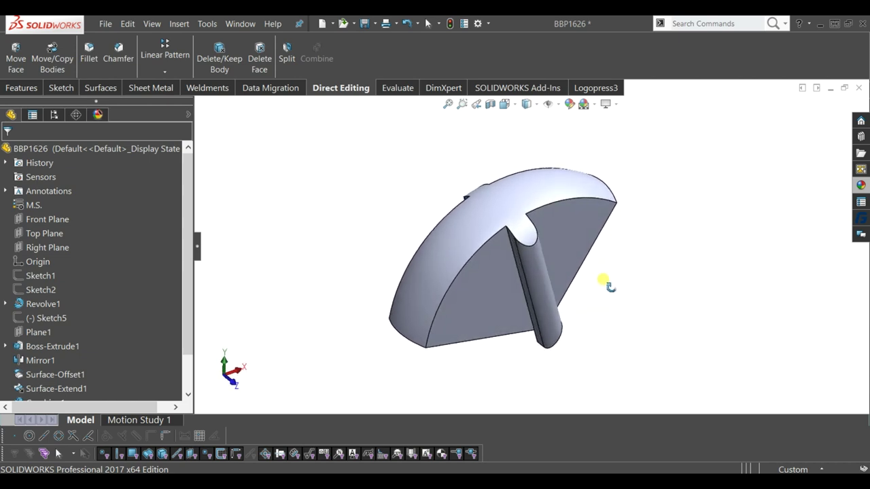
mouse_move(604, 281)
middle_down()
mouse_move(549, 203)
mouse_move(528, 251)
mouse_move(392, 171)
mouse_move(489, 240)
mouse_move(366, 197)
middle_up()
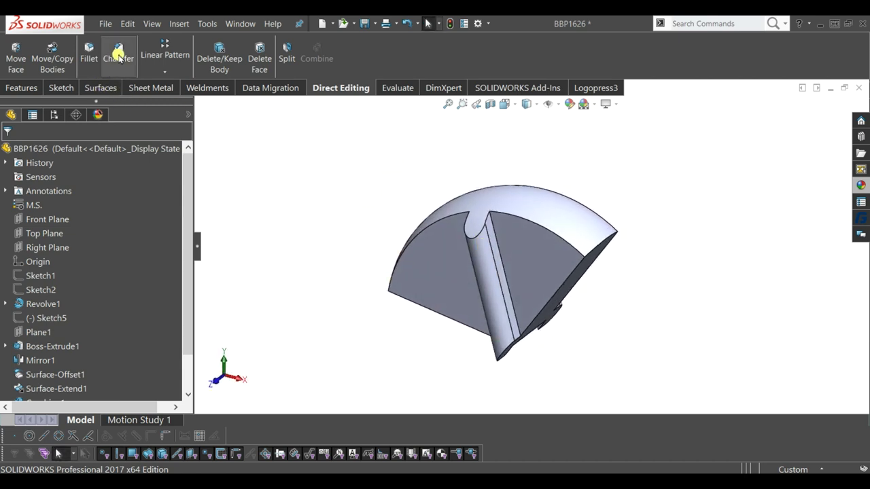
Apply a variable-size fillet to the first rib edge, 350mm at top and 40mm at bottom.
click(93, 58)
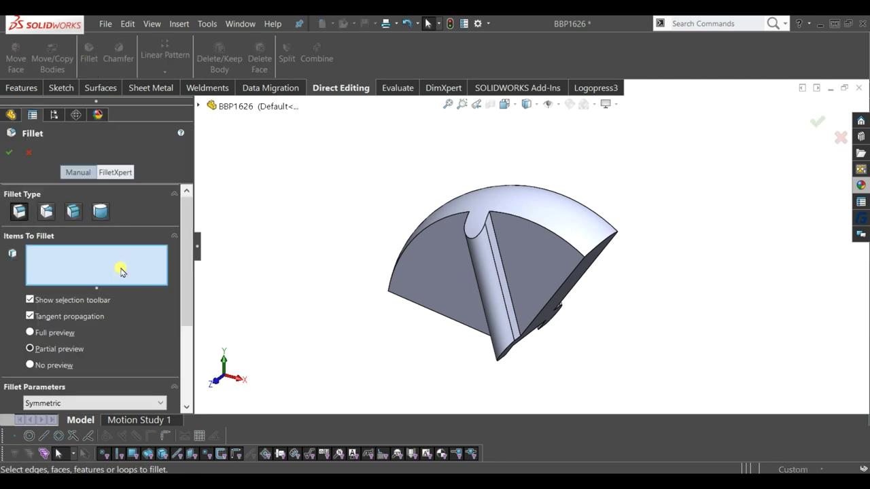
click(48, 212)
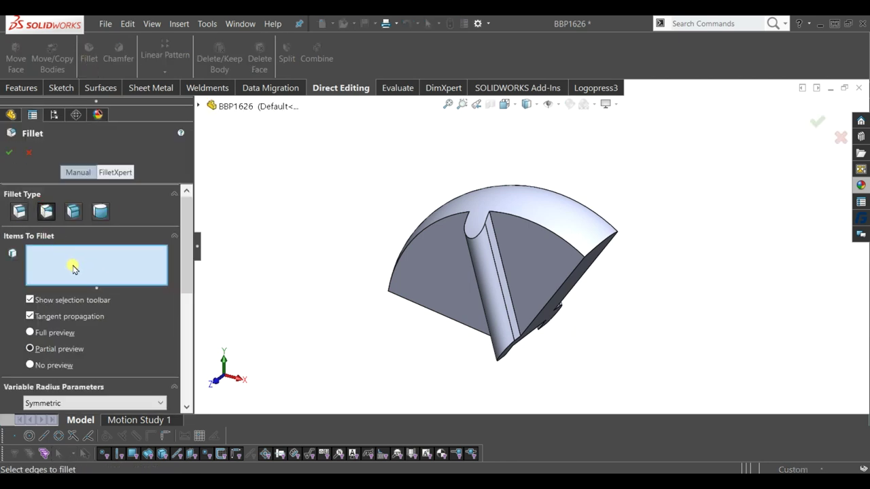
click(508, 285)
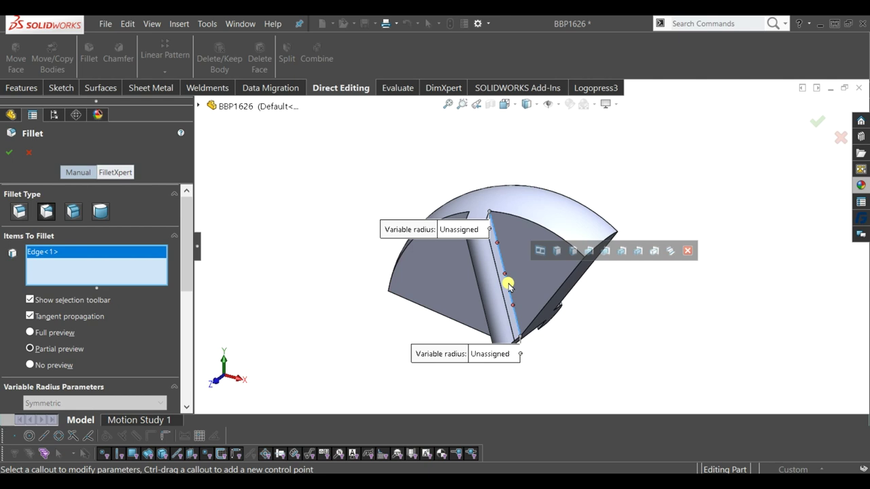
click(445, 229)
text(350)
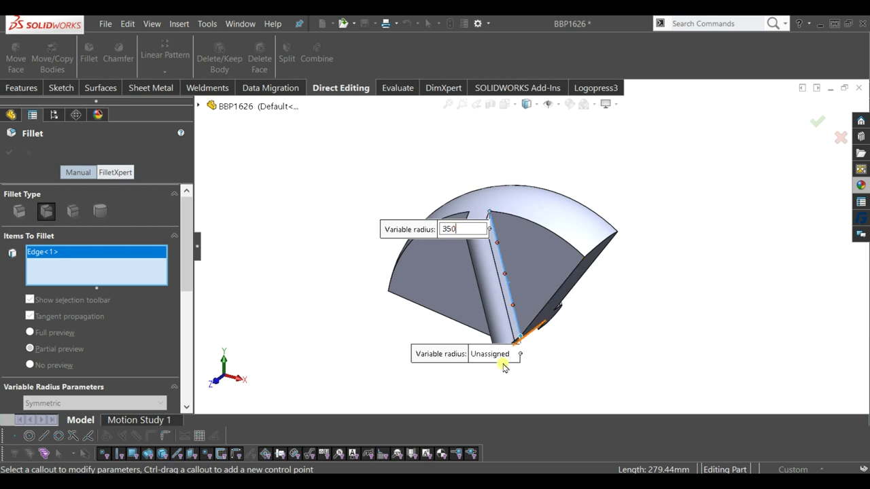
key(Return)
click(494, 354)
text(40)
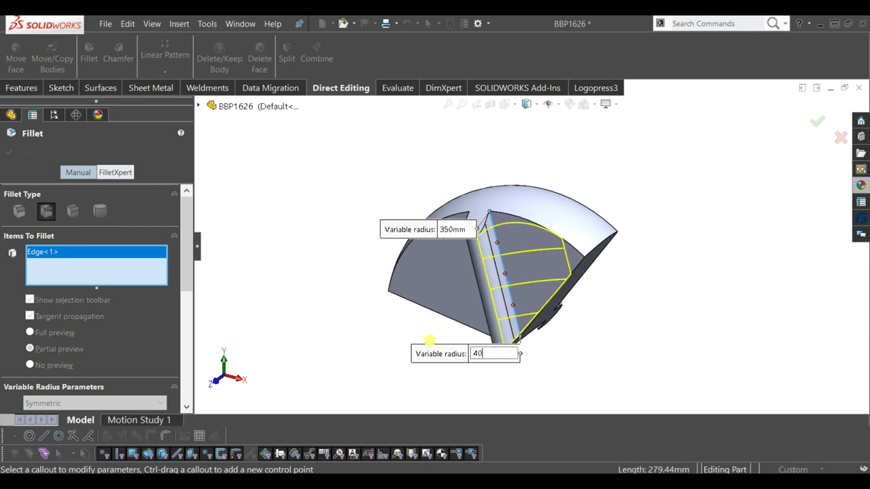
key(Return)
Add the second rib edge with the same 350mm top and 40mm bottom radii.
middle_drag(617, 311, 515, 331)
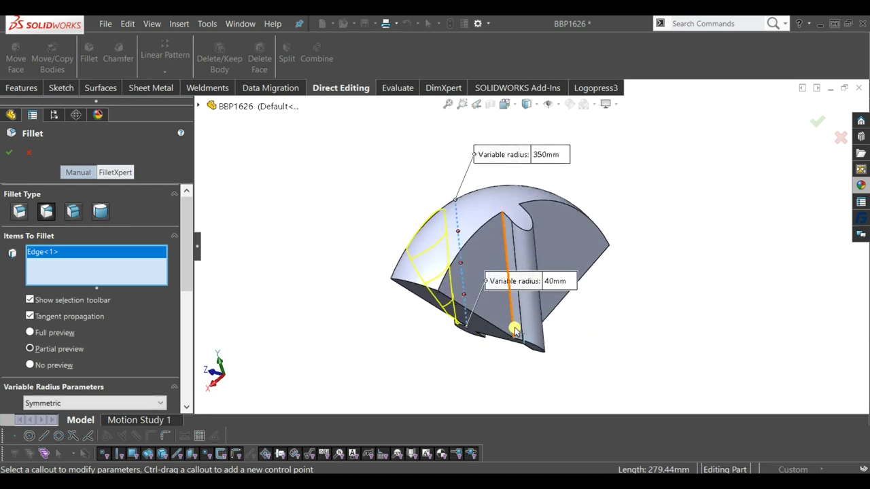
click(515, 331)
click(543, 231)
text(350)
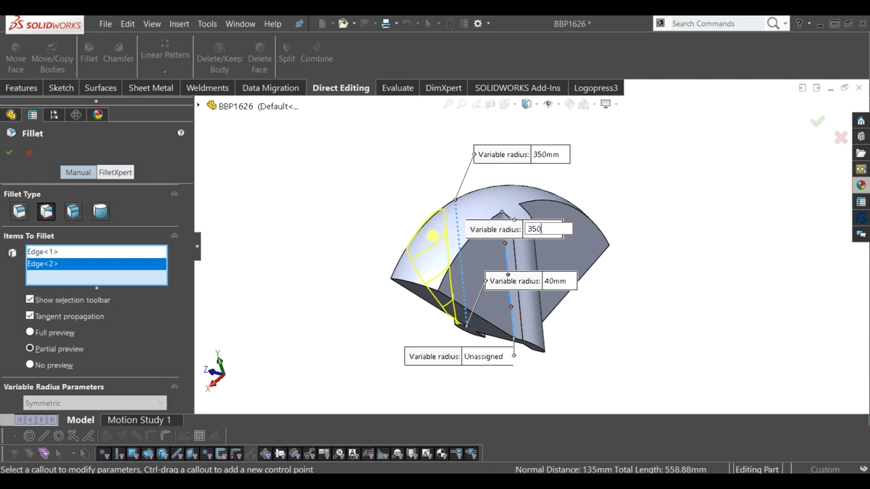
key(Return)
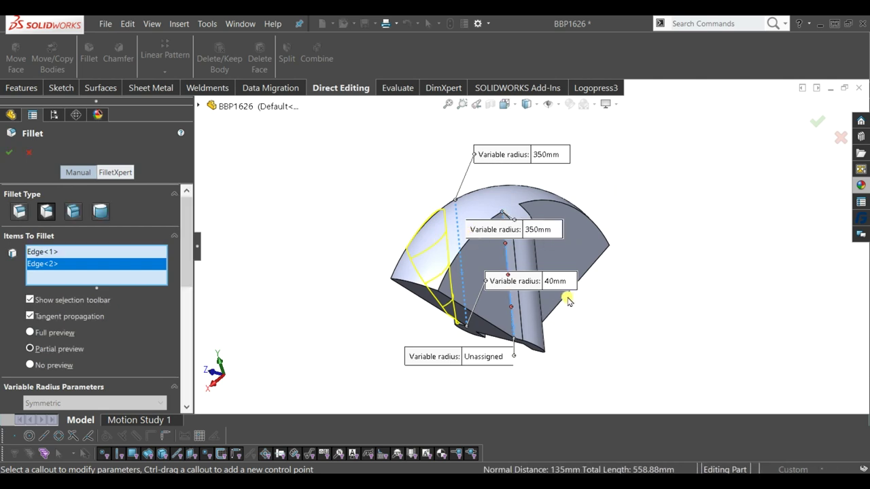
click(479, 360)
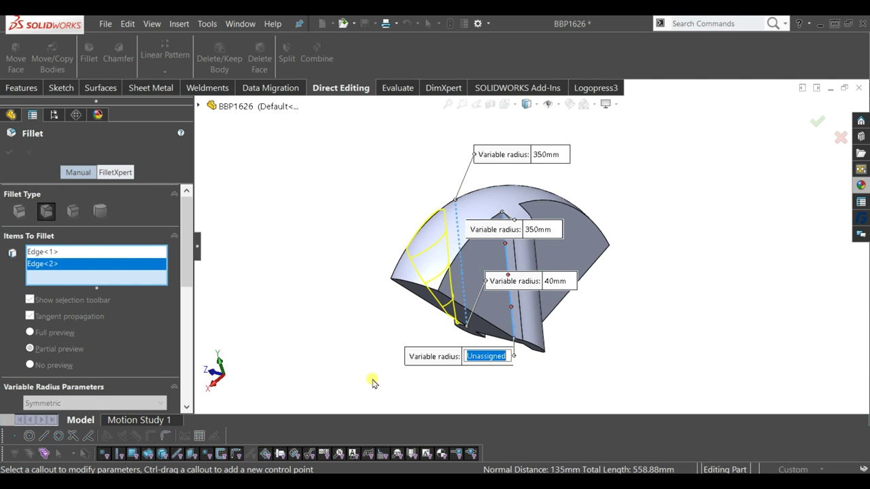
text(40)
click(324, 376)
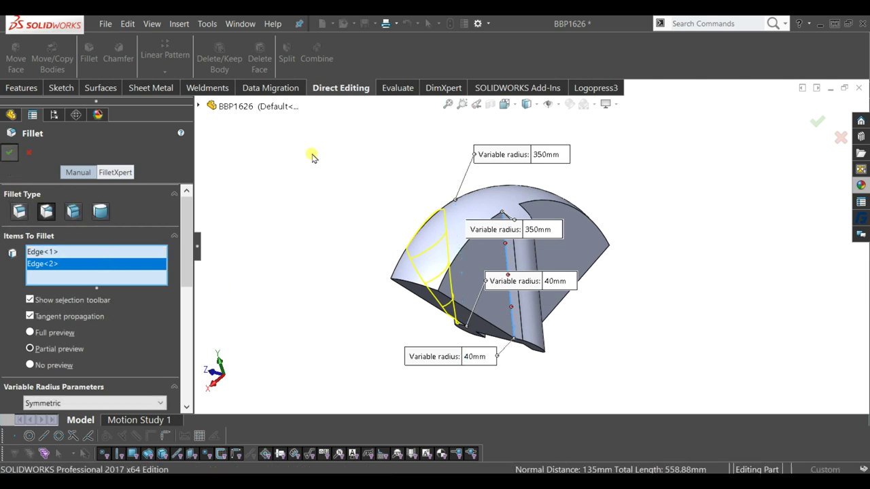
mouse_move(467, 295)
middle_down()
mouse_move(480, 253)
mouse_move(556, 251)
mouse_move(592, 270)
mouse_move(573, 333)
mouse_move(574, 267)
mouse_move(592, 295)
mouse_move(588, 279)
mouse_move(583, 313)
mouse_move(596, 326)
mouse_move(582, 249)
mouse_move(572, 283)
mouse_move(568, 218)
mouse_move(577, 231)
mouse_move(581, 225)
mouse_move(581, 278)
mouse_move(625, 329)
middle_up()
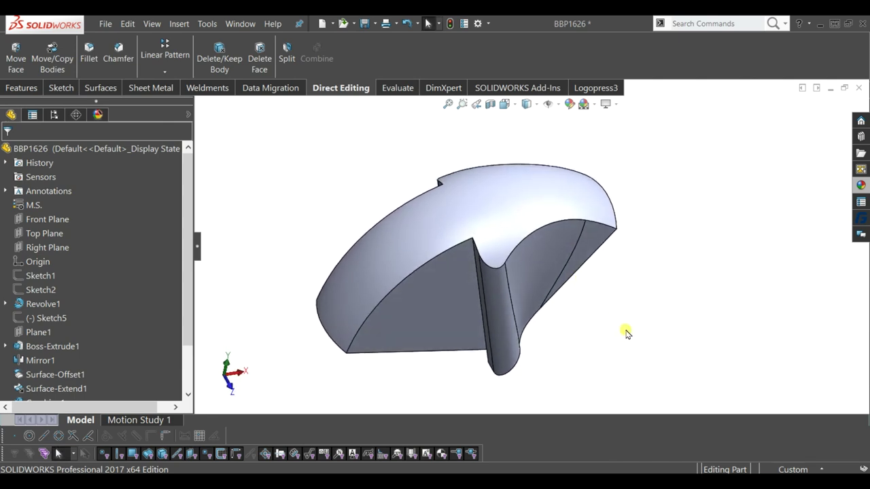
Start a new sketch on Plane1, viewed normal to it.
scroll(103, 369, down, 1)
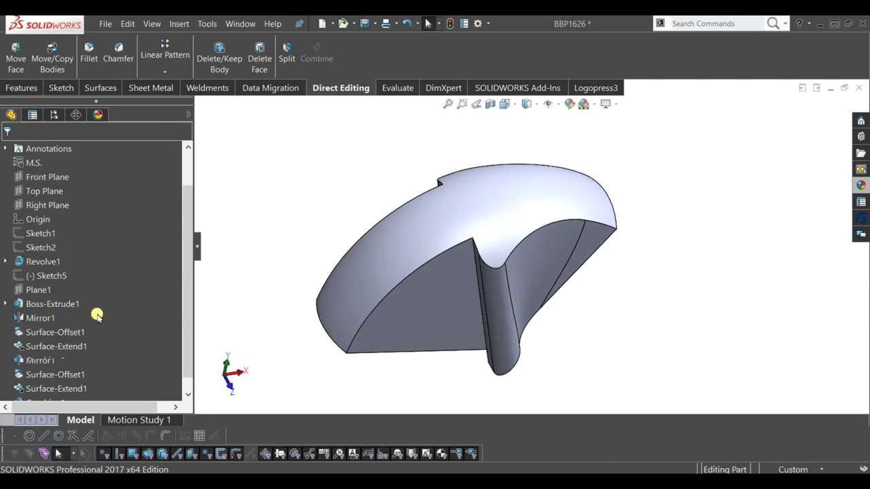
click(40, 290)
mouse_move(322, 326)
middle_down()
mouse_move(323, 220)
mouse_move(317, 311)
middle_up()
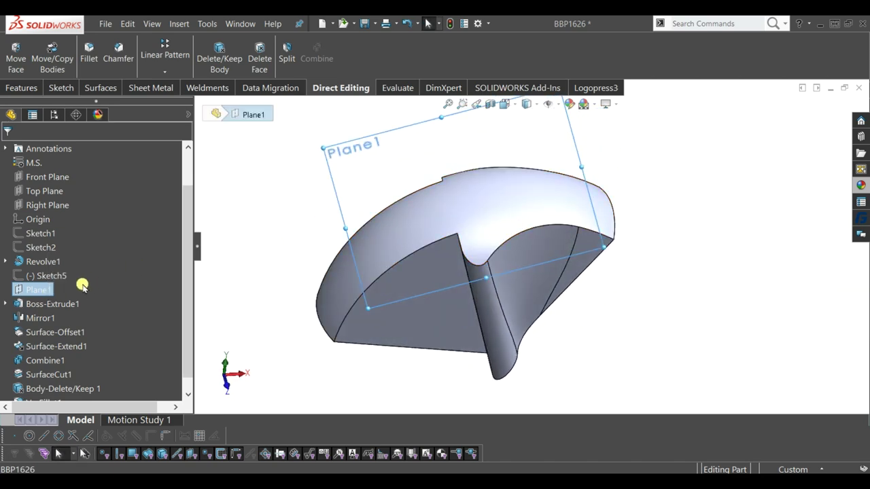
click(40, 291)
click(42, 288)
click(55, 274)
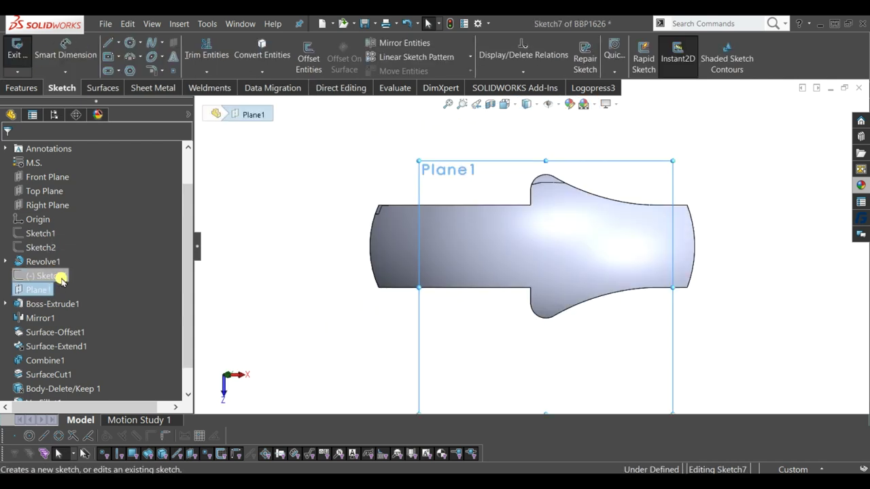
Draw a circle centred at the lower notch of the fender.
scroll(594, 290, down, 1)
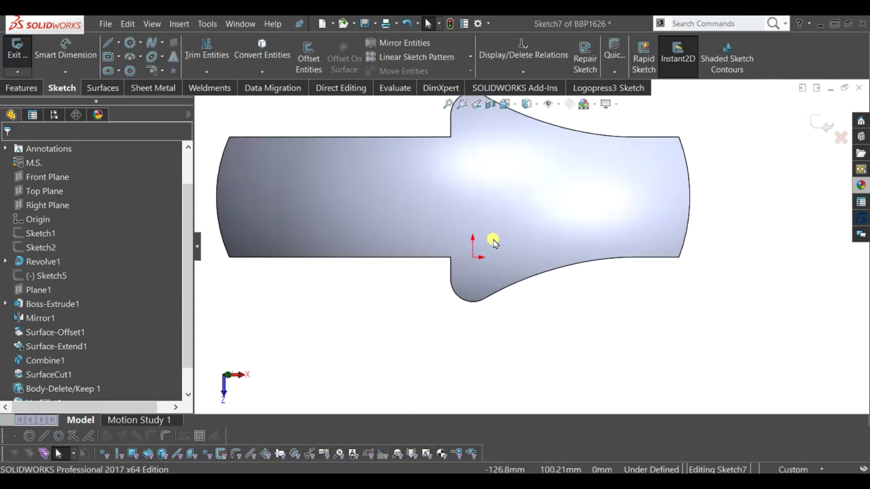
click(129, 44)
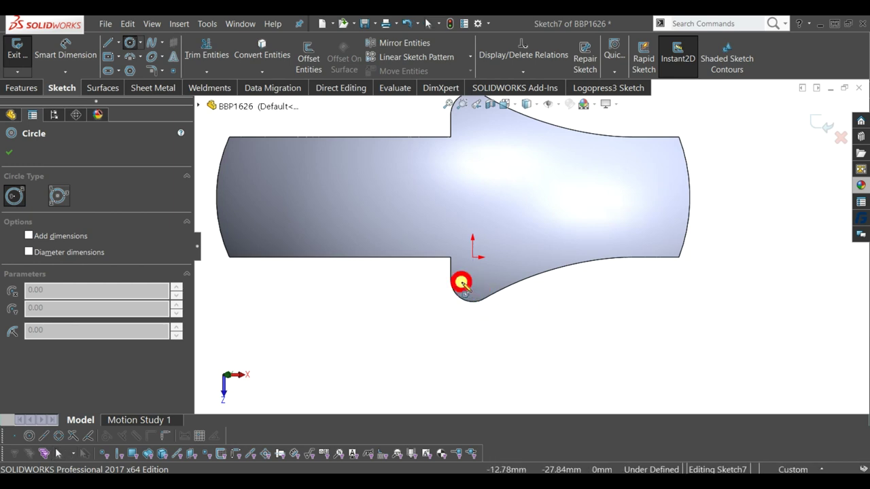
click(462, 282)
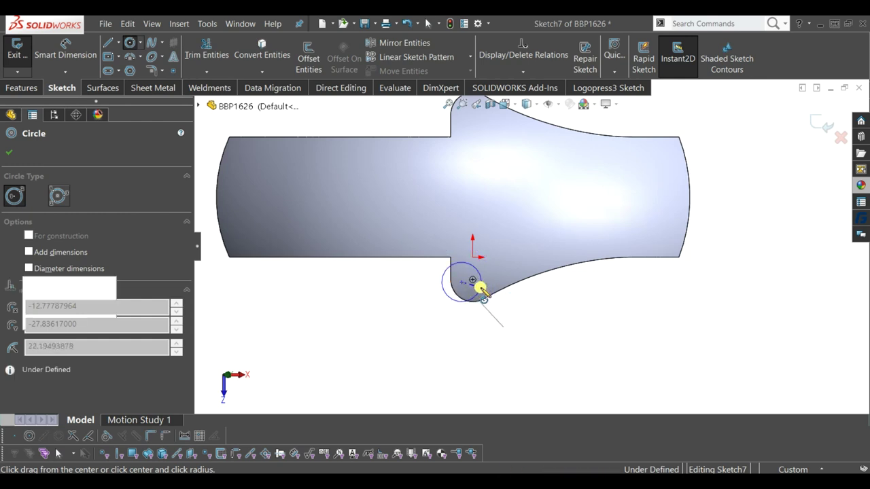
click(480, 288)
key(Escape)
Give the circle a diameter dimension of 50.
scroll(475, 295, down, 2)
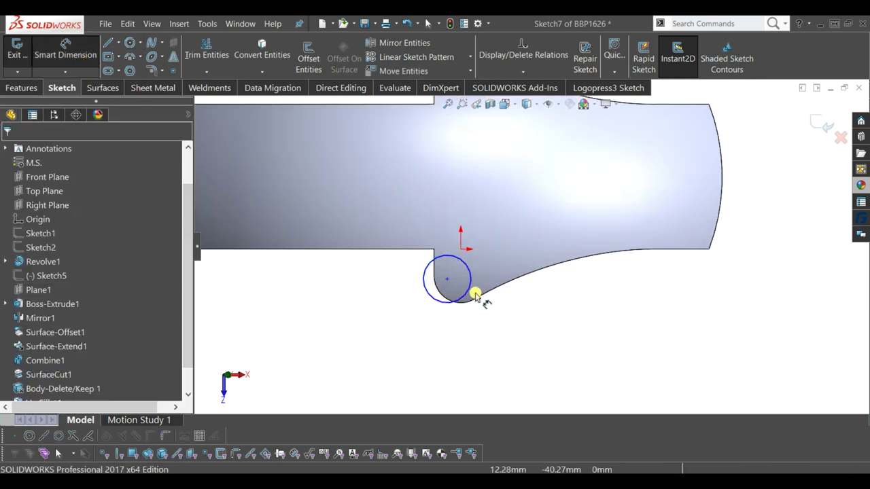
click(469, 290)
click(517, 319)
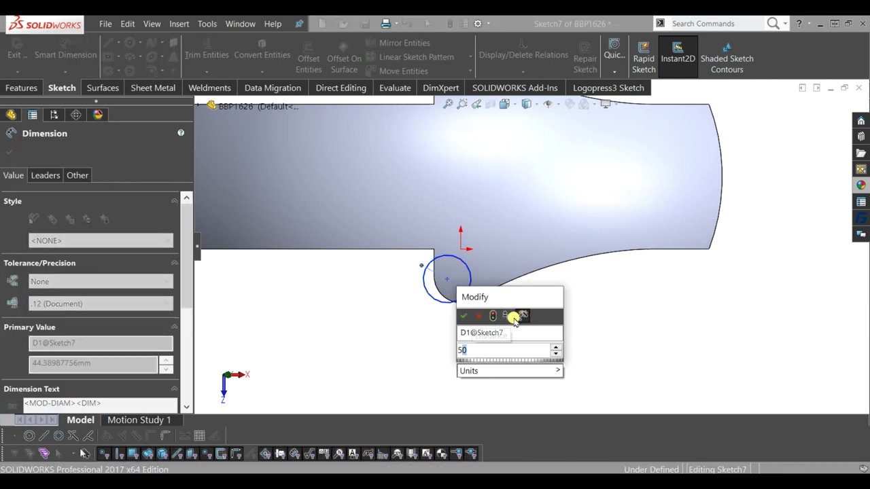
click(515, 318)
scroll(452, 237, down, 2)
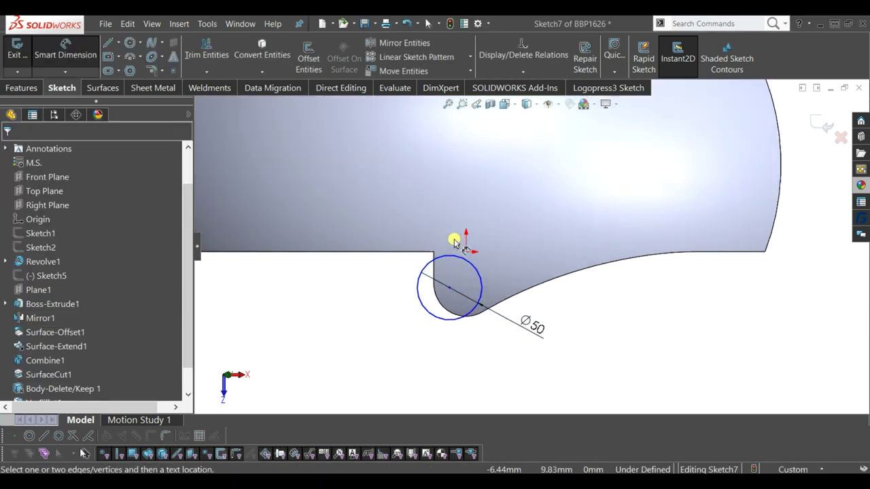
scroll(454, 246, down, 2)
scroll(440, 278, down, 2)
key(Escape)
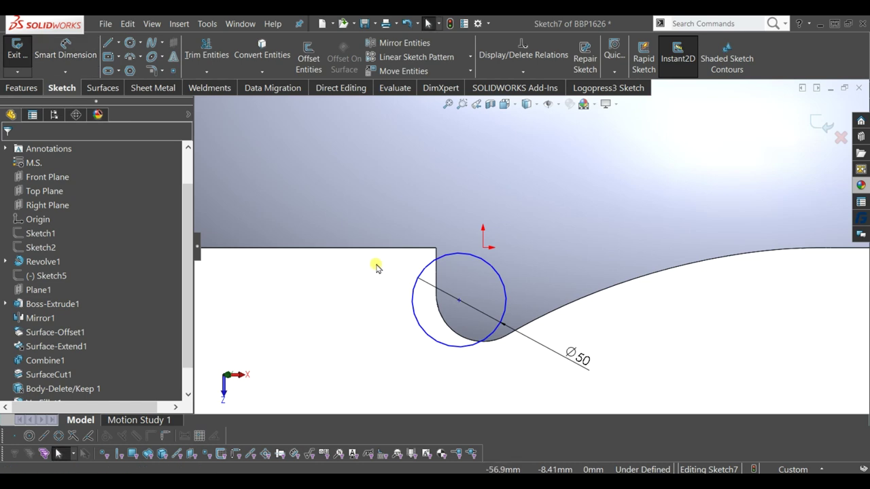
Dimension the circle's centre 10 mm horizontally from the origin, using wireframe view temporarily.
click(68, 54)
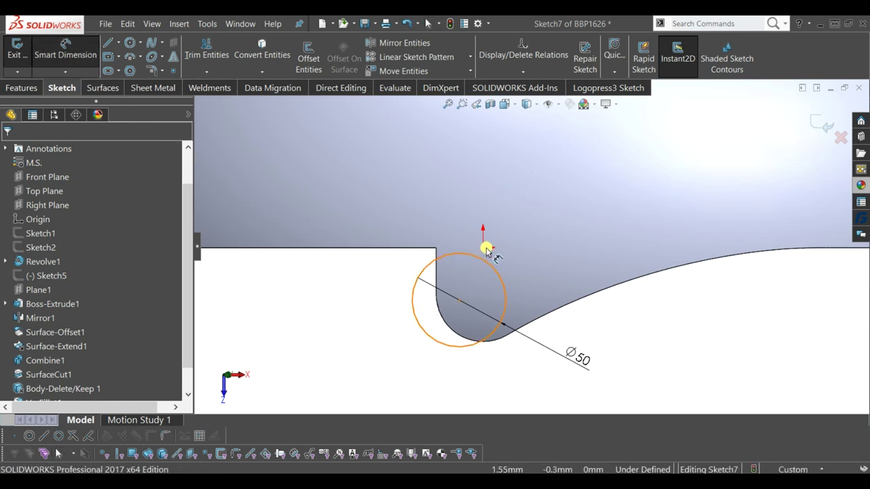
click(476, 270)
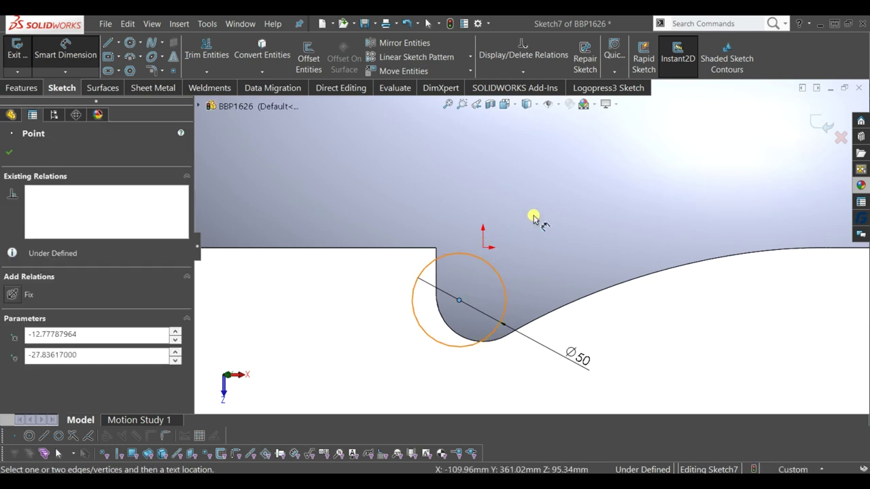
click(537, 103)
click(527, 168)
click(482, 248)
click(394, 337)
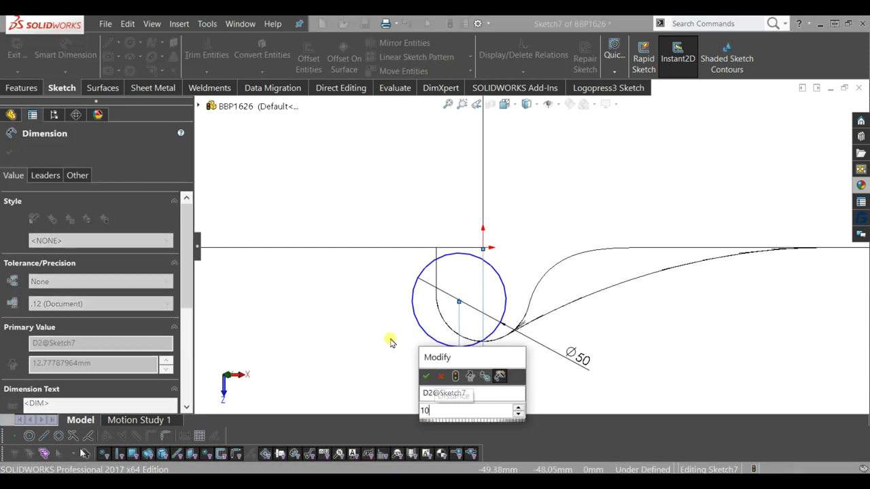
key(Return)
click(373, 338)
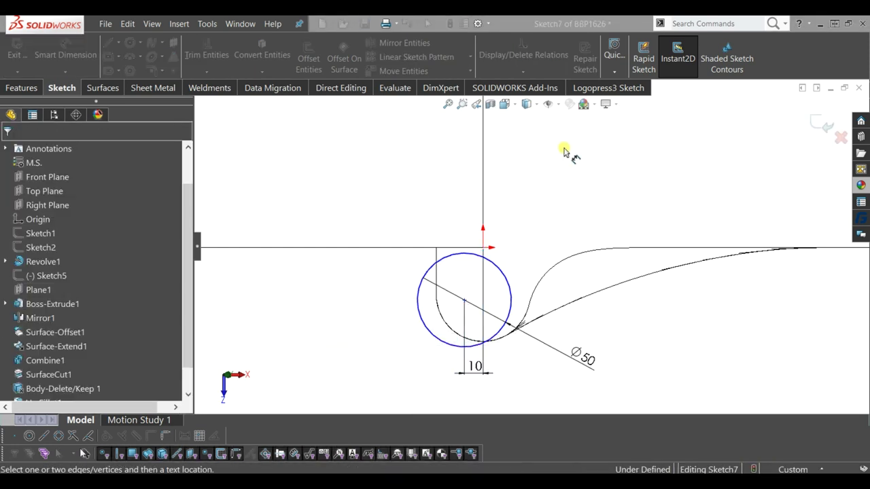
click(527, 104)
click(528, 123)
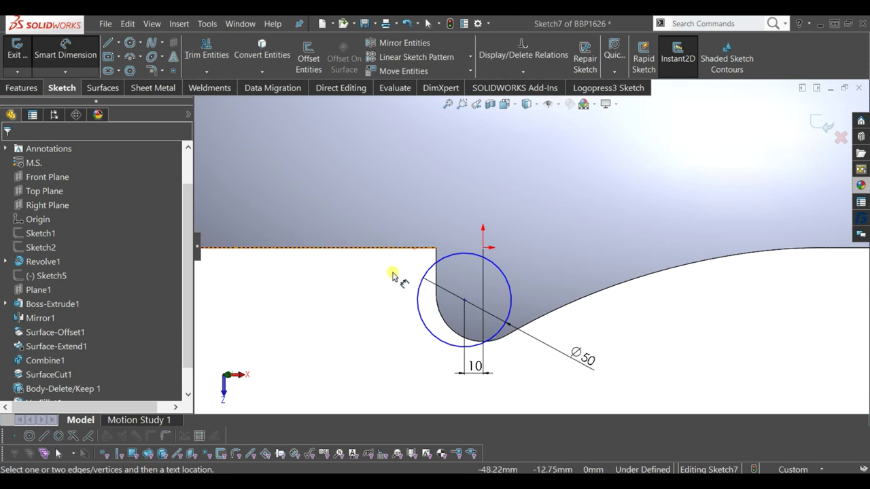
key(Escape)
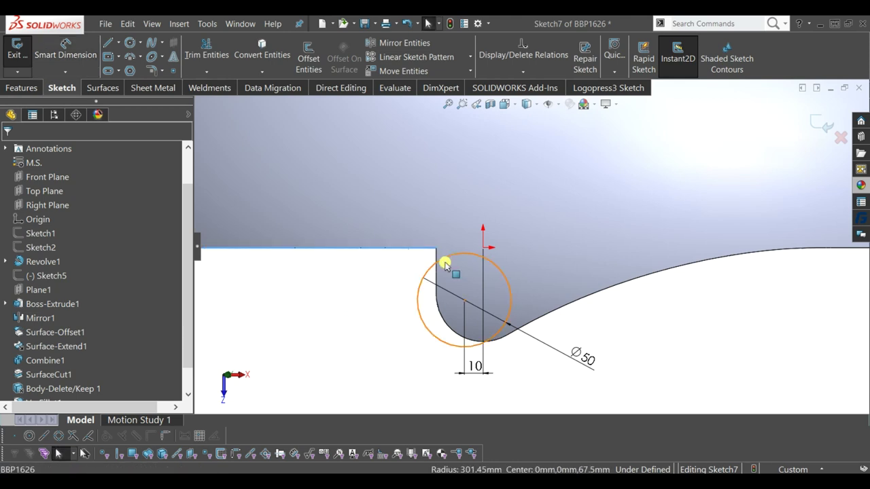
Make the circle tangent to the curved fender edge.
click(445, 258)
ctrl+click(445, 258)
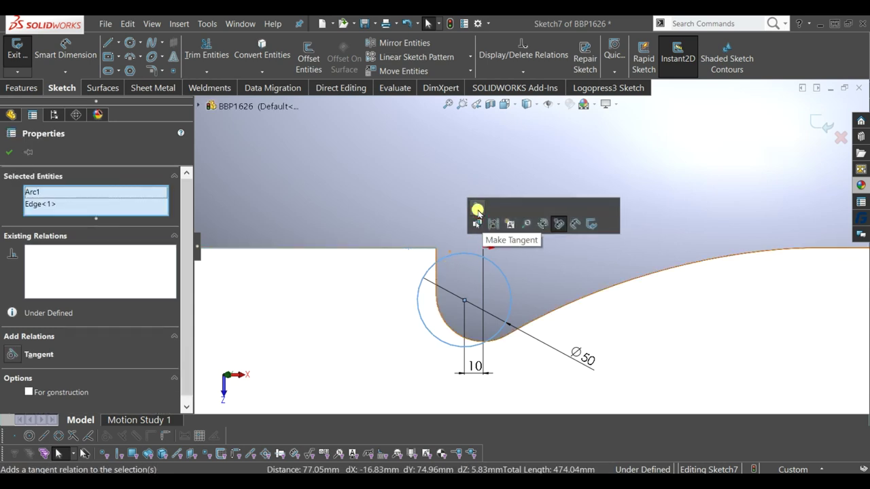
click(477, 210)
key(Escape)
Draw a horizontal and a vertical line closing the circle's corner.
click(110, 46)
click(462, 250)
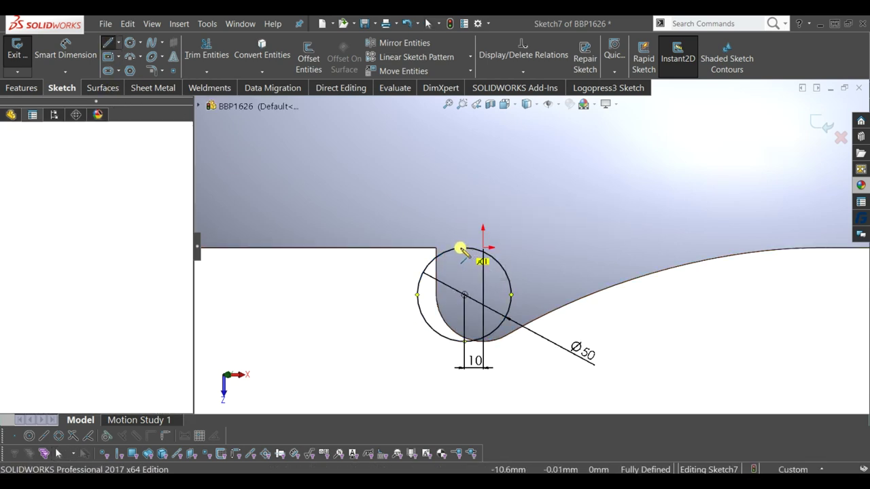
click(416, 248)
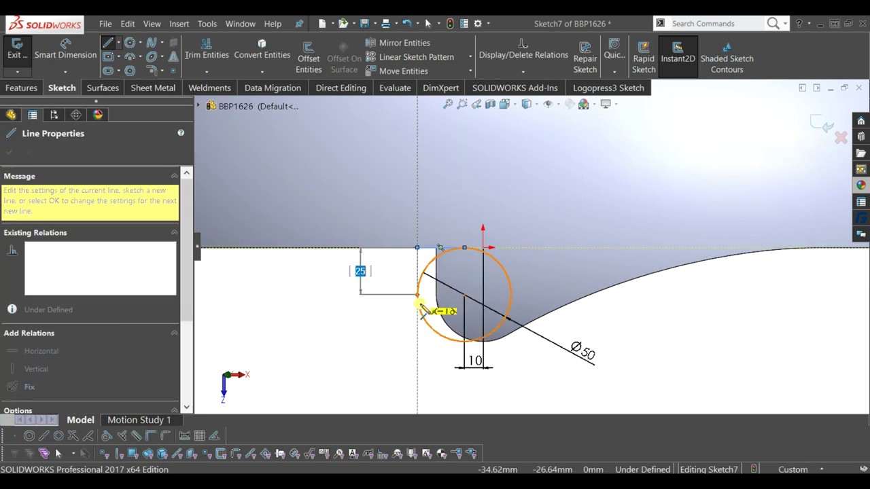
click(417, 294)
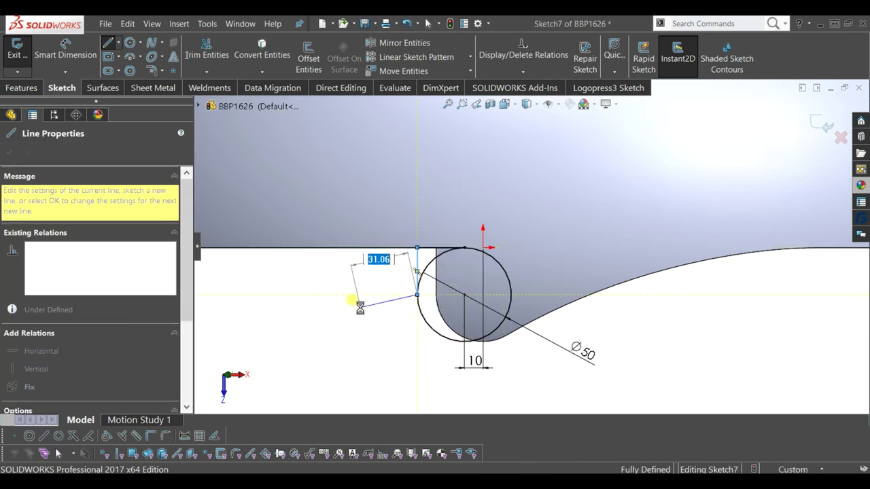
key(Escape)
Trim the excess sketch segments and exit Sketch7.
click(212, 71)
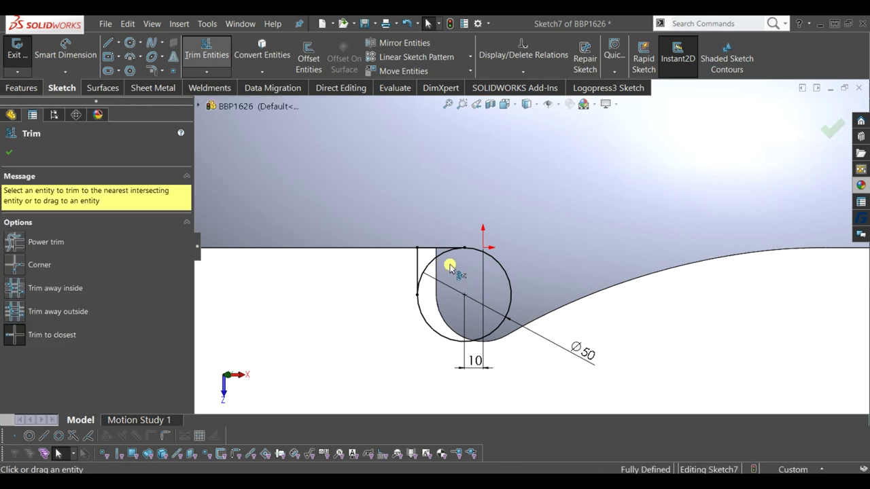
key(f)
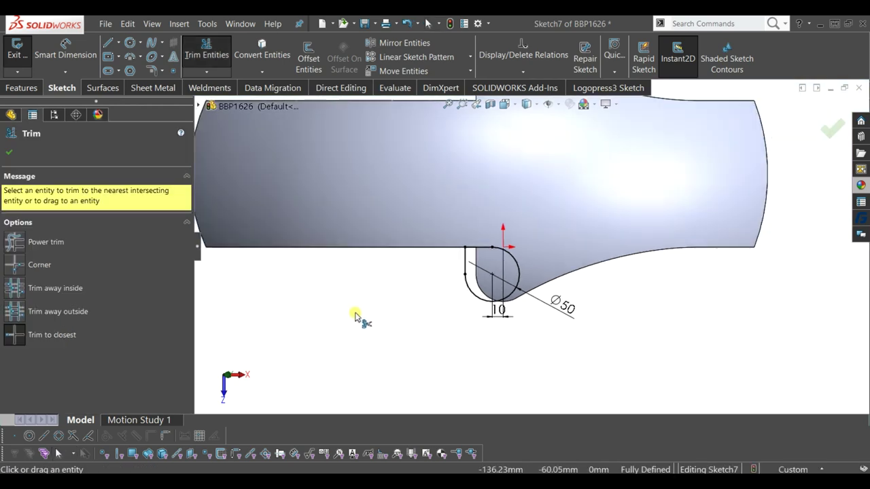
click(832, 127)
click(821, 122)
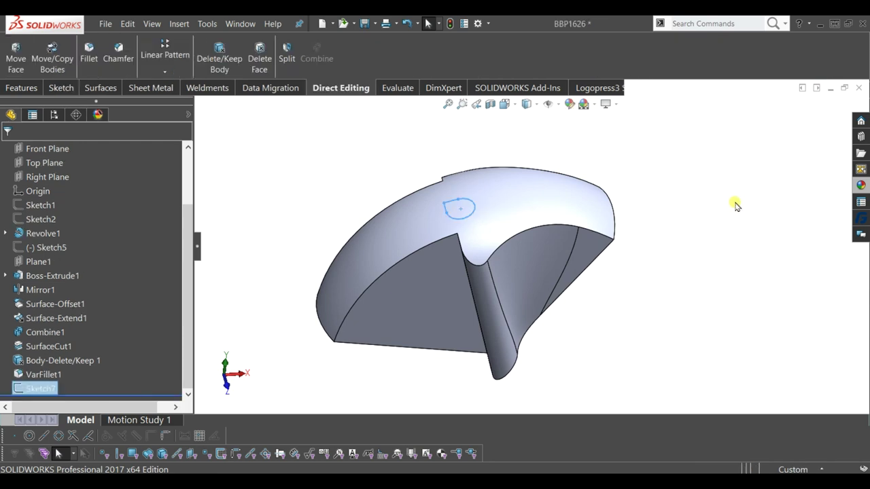
Extrude-cut the Sketch7 profile Through All to create Cut-Extrude1.
click(27, 88)
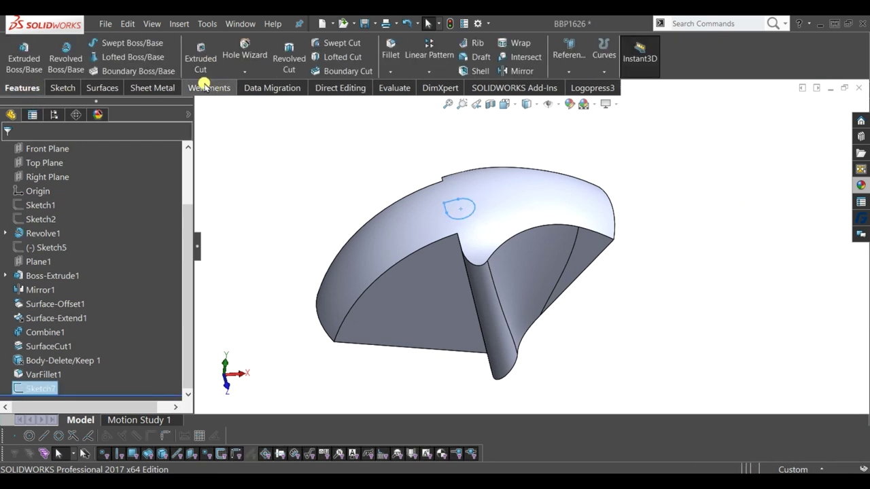
click(201, 55)
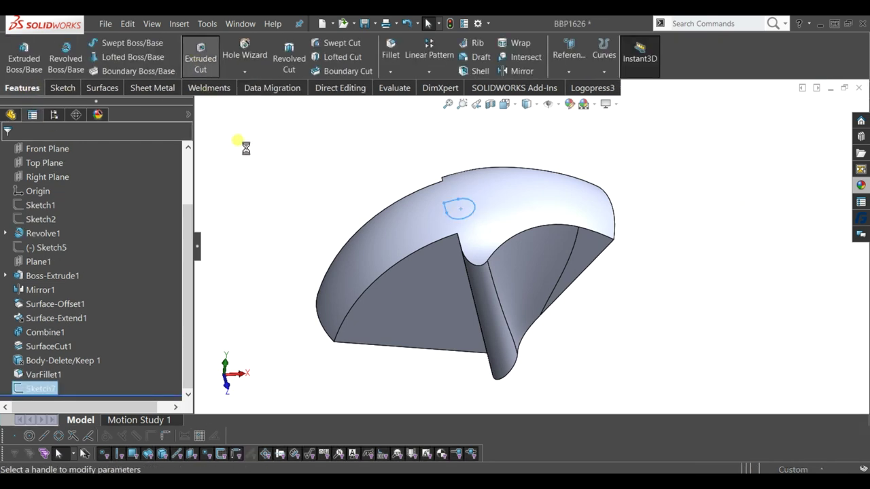
middle_drag(247, 151, 285, 139)
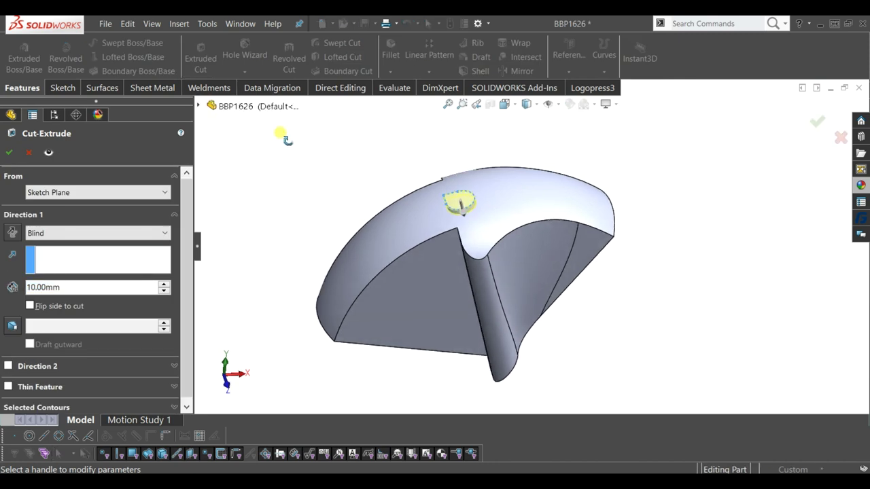
click(69, 235)
click(76, 255)
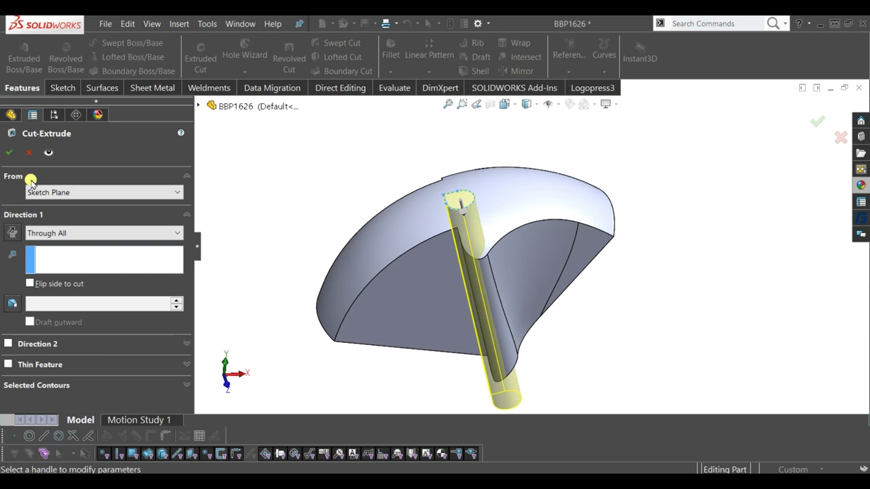
click(14, 151)
mouse_move(399, 208)
middle_down()
mouse_move(552, 222)
mouse_move(602, 159)
mouse_move(560, 200)
mouse_move(567, 317)
middle_up()
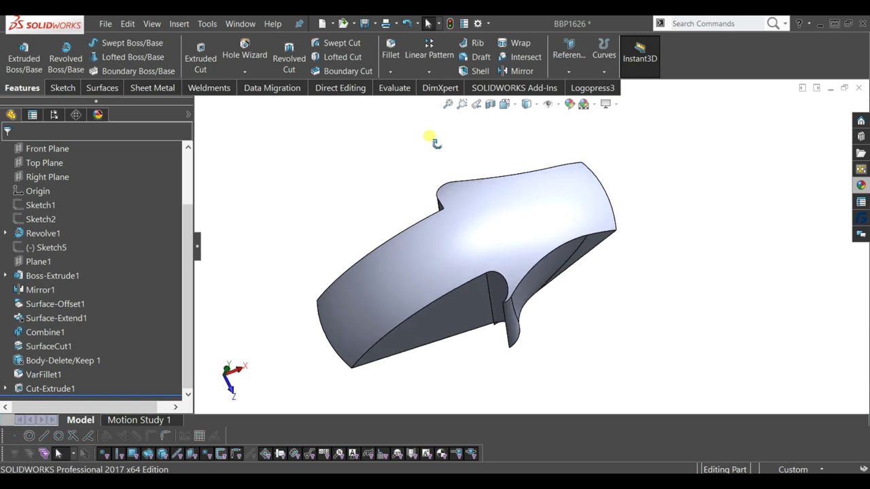
click(510, 71)
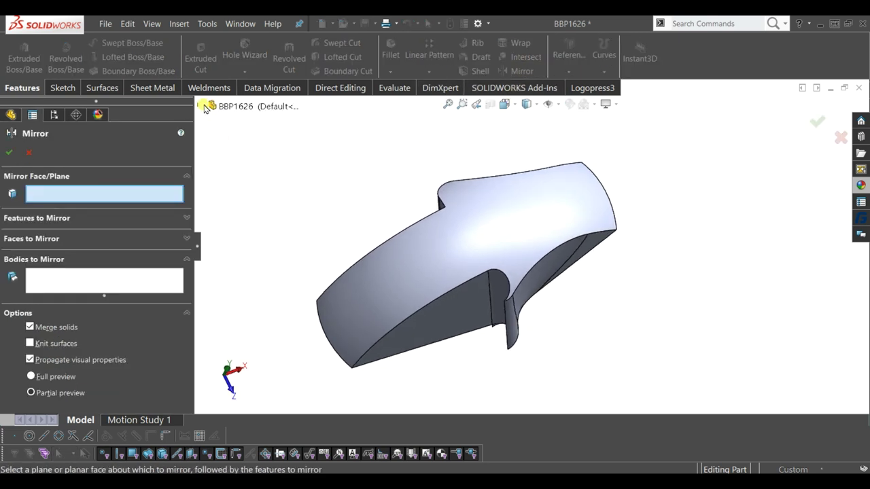
Mirror Cut-Extrude1 across the Front Plane.
click(206, 107)
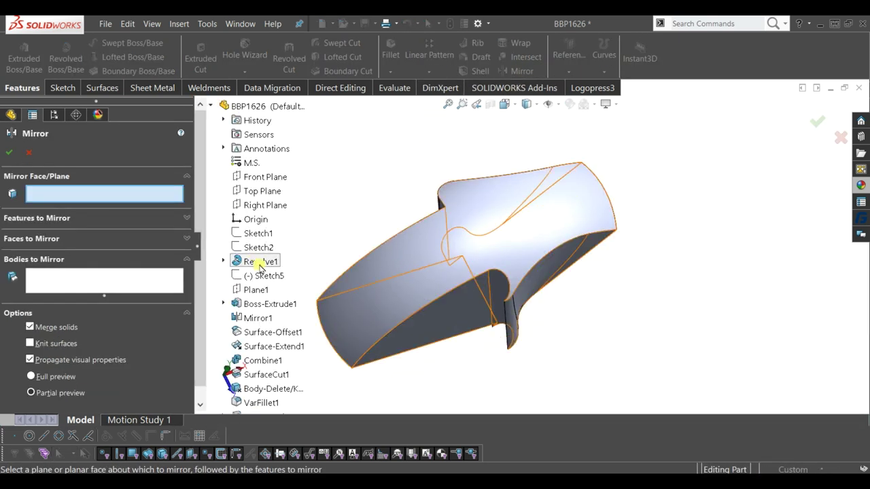
click(264, 178)
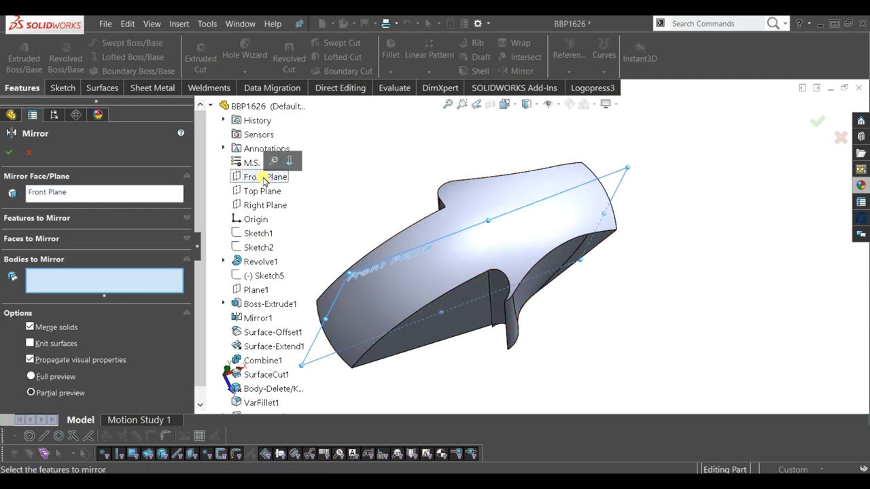
middle_drag(469, 221, 450, 175)
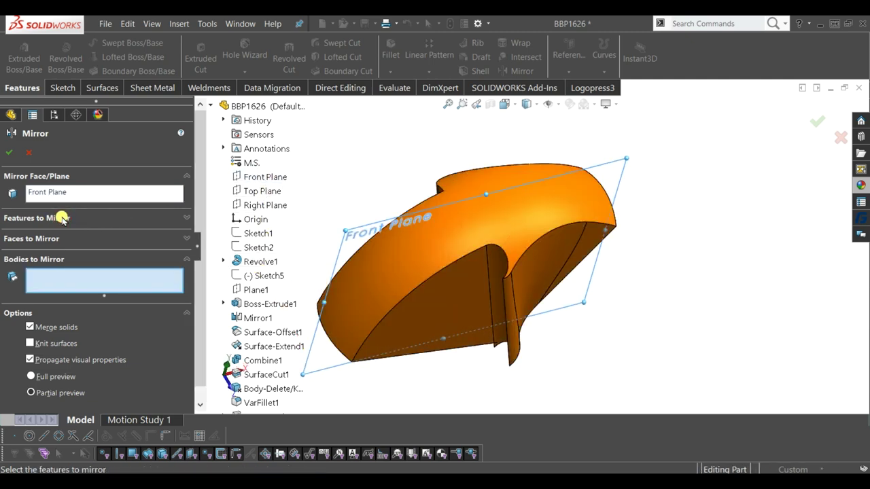
click(62, 217)
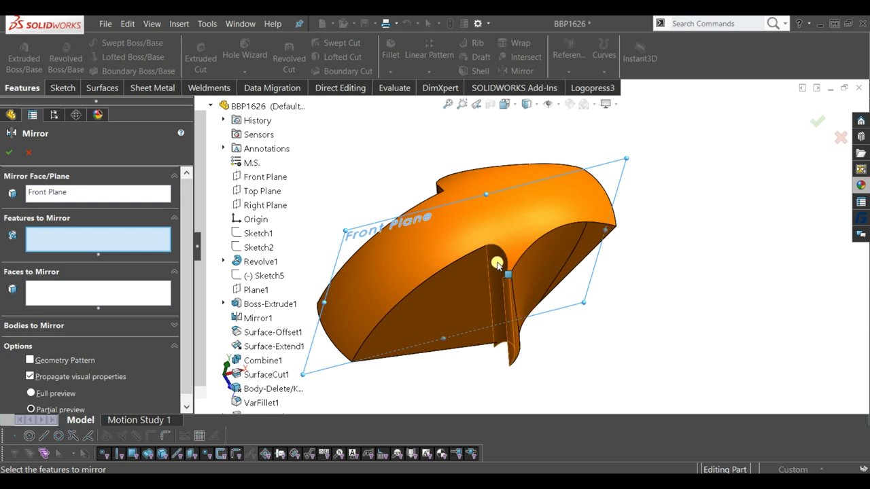
mouse_move(506, 296)
middle_down()
mouse_move(485, 224)
mouse_move(493, 242)
middle_up()
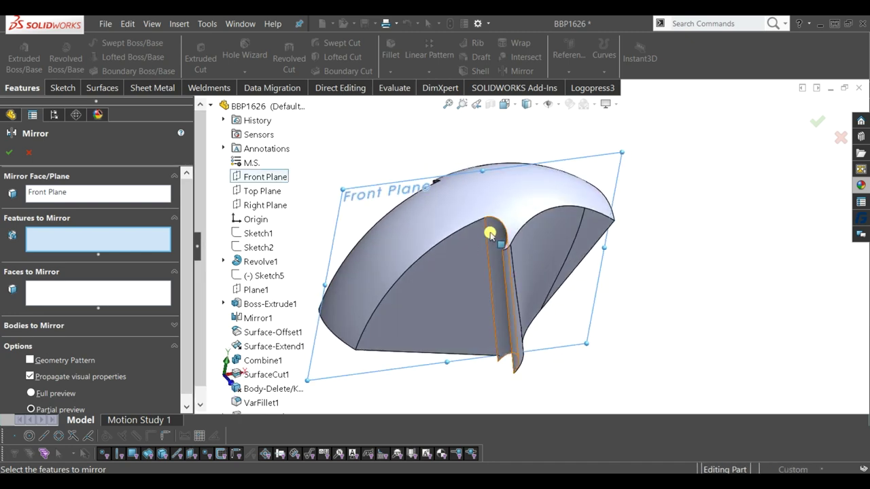
click(493, 234)
right_click(493, 234)
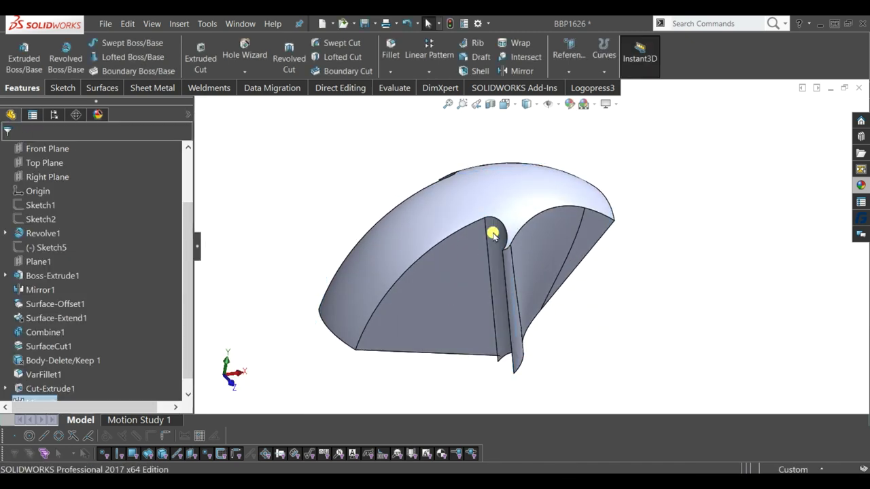
Orbit to check the mirrored cut and select the Front Plane.
mouse_move(623, 318)
middle_down()
mouse_move(675, 248)
mouse_move(683, 258)
mouse_move(583, 237)
mouse_move(565, 270)
mouse_move(573, 365)
mouse_move(565, 237)
mouse_move(586, 240)
mouse_move(596, 285)
mouse_move(596, 258)
mouse_move(606, 272)
middle_up()
middle_drag(607, 314, 601, 311)
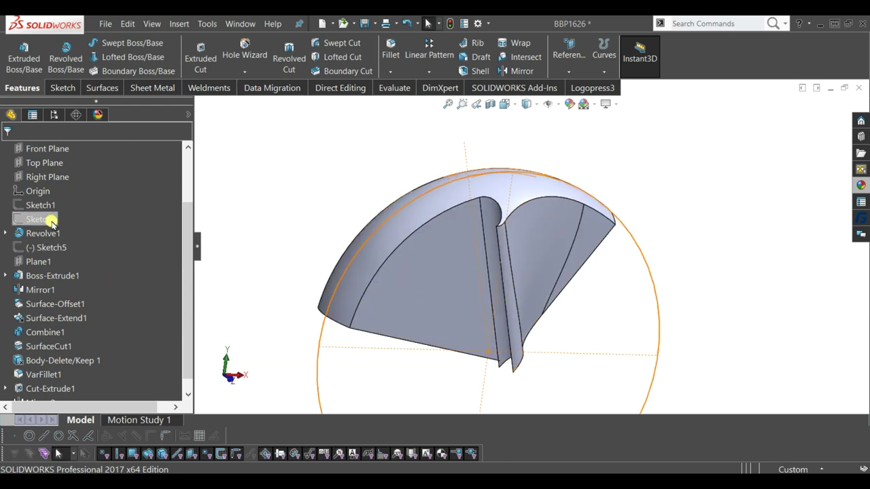
scroll(48, 210, up, 1)
click(47, 192)
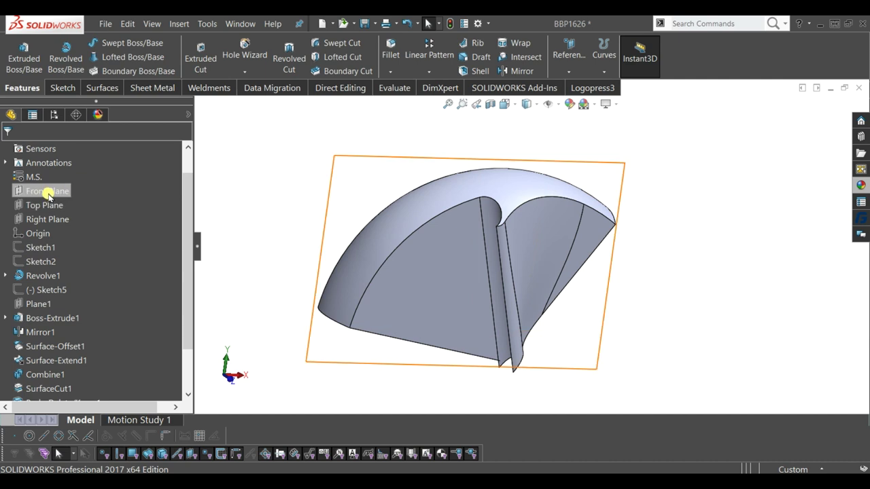
On a new Front Plane sketch, draw a short horizontal line at the fender's top-right corner.
click(52, 170)
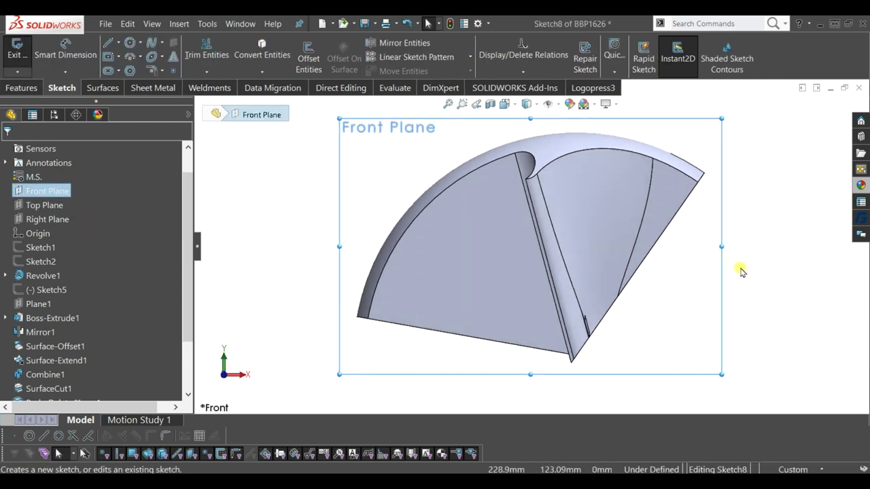
click(750, 235)
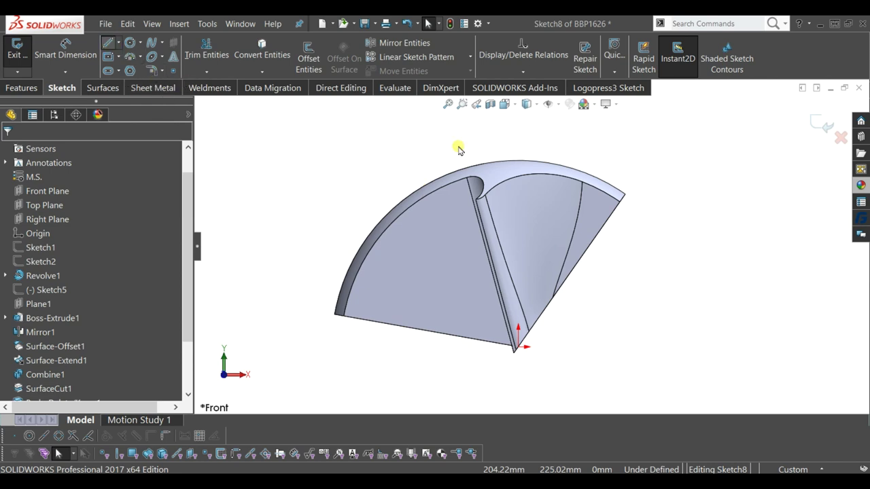
key(l)
scroll(635, 194, down, 3)
scroll(633, 199, down, 2)
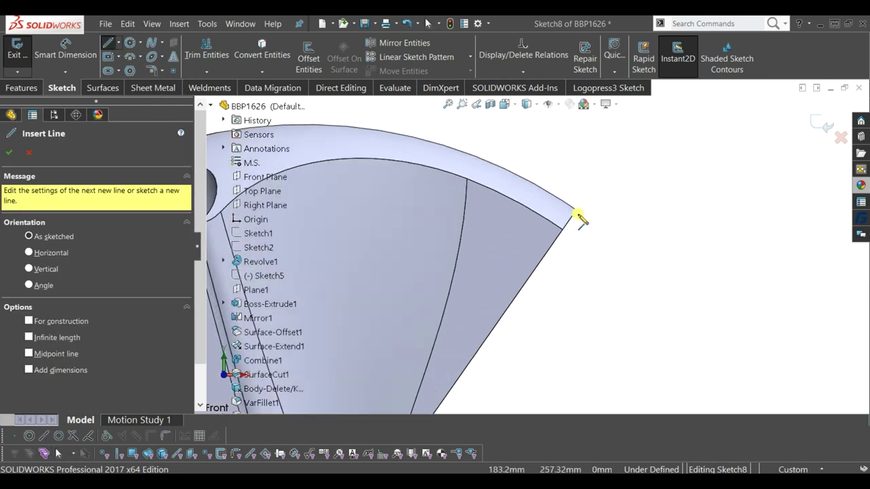
scroll(581, 209, down, 2)
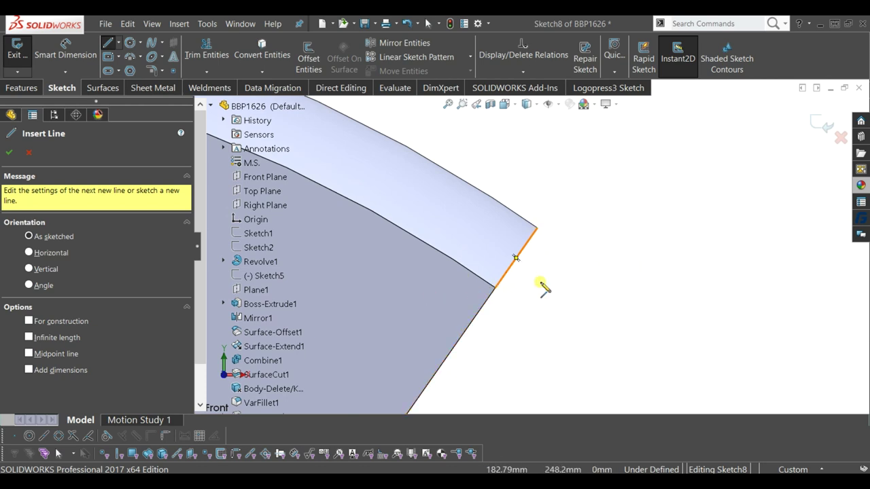
click(538, 232)
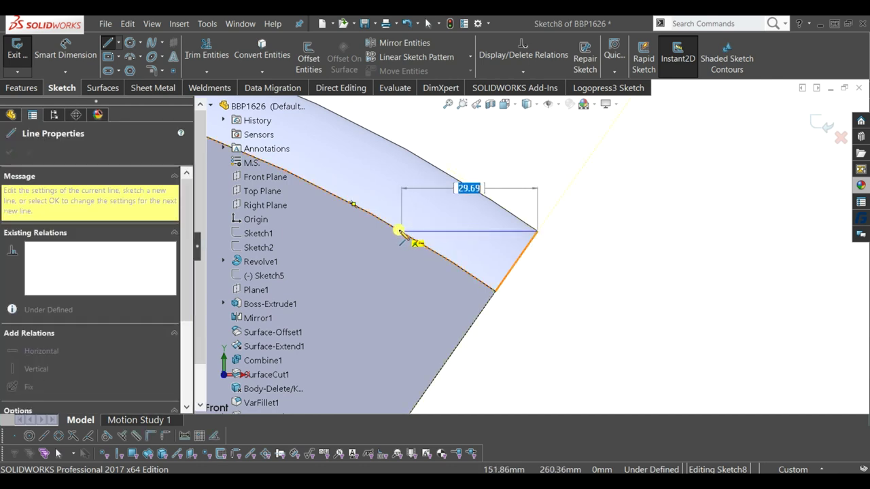
click(401, 232)
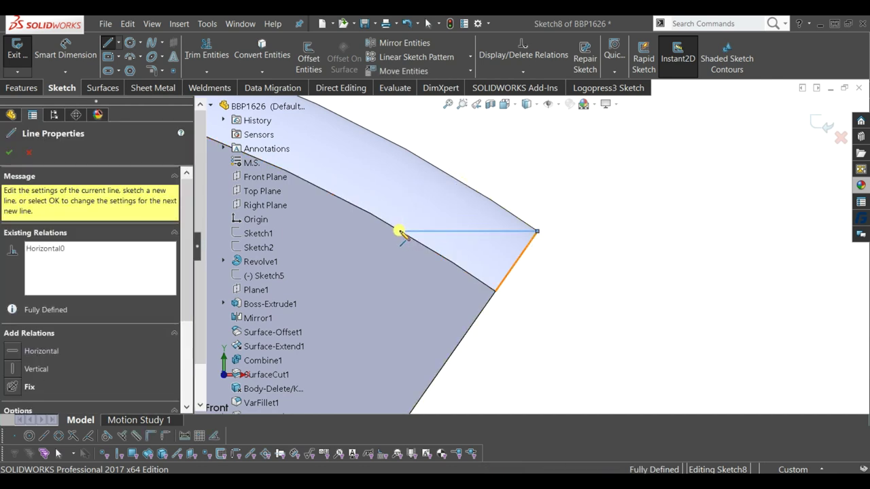
key(Escape)
key(Escape)
Inspect the new horizontal line and fit the whole fender in view.
click(481, 235)
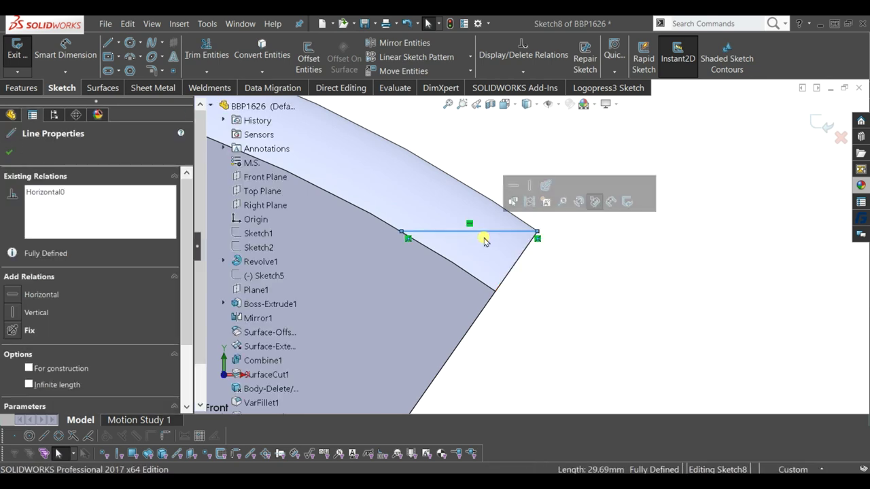
click(591, 285)
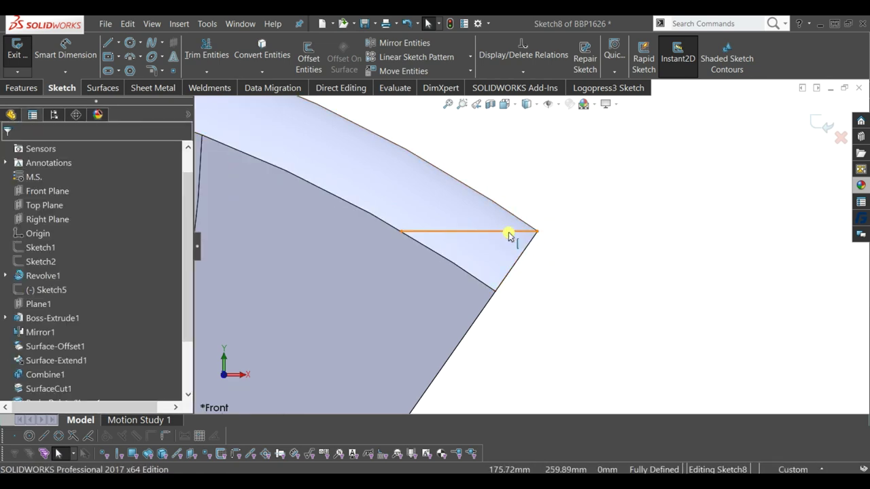
click(510, 235)
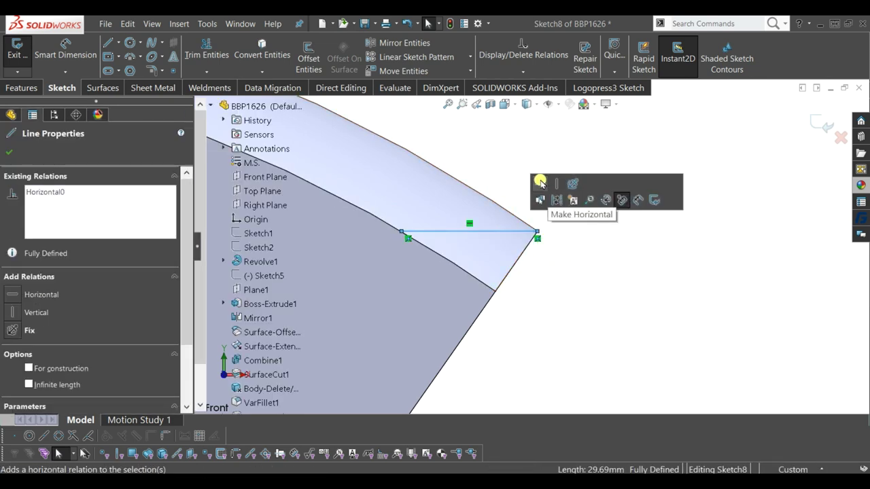
click(567, 290)
key(ctrl+8)
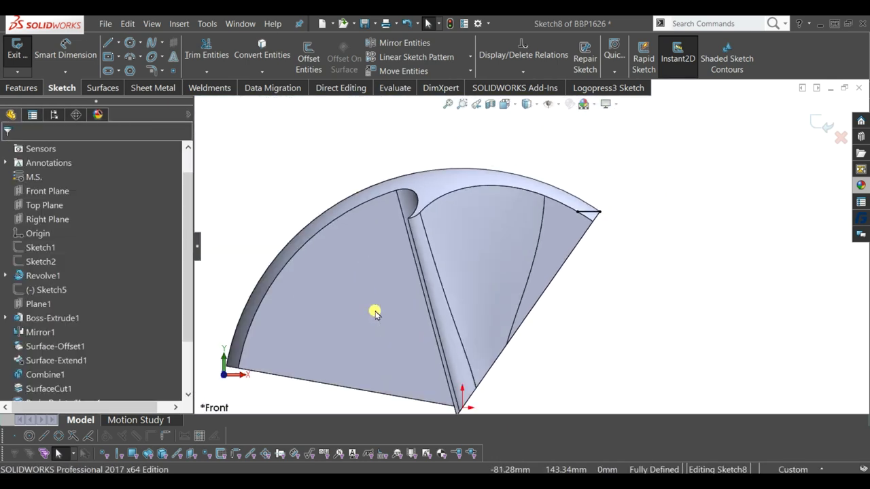
Draw a zigzag line chain from the short line's end to the fender's lower-left corner.
click(109, 45)
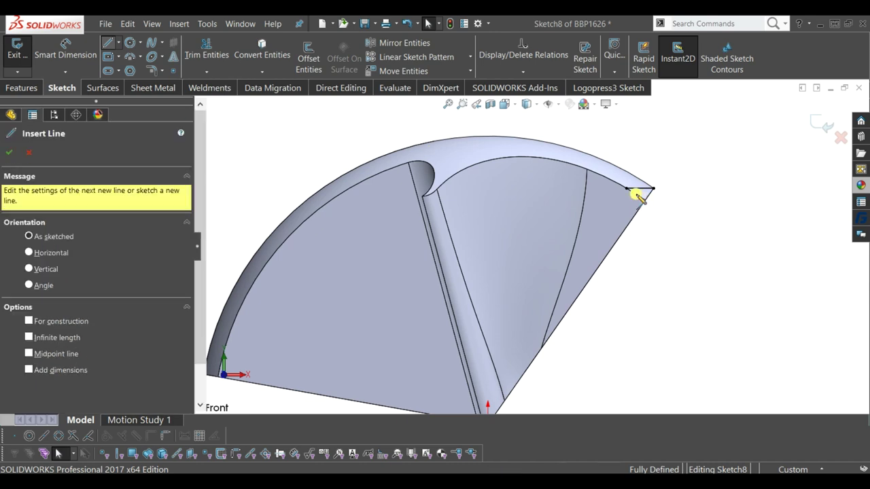
click(643, 202)
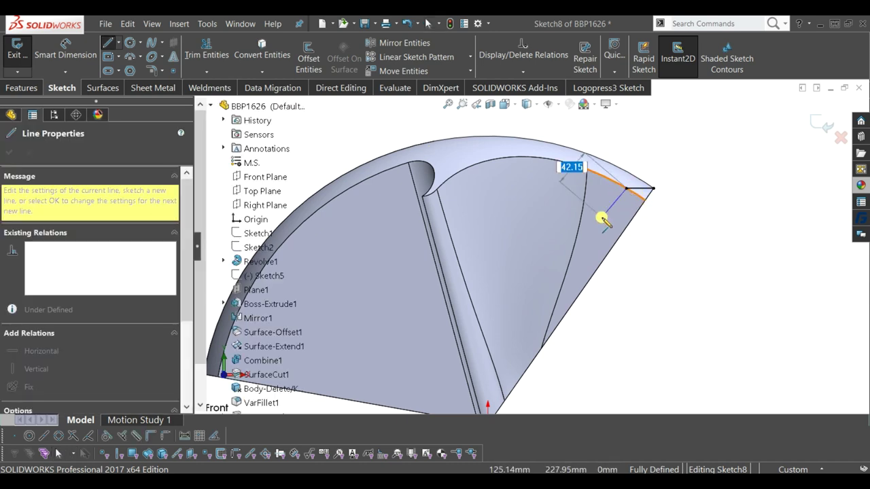
click(526, 251)
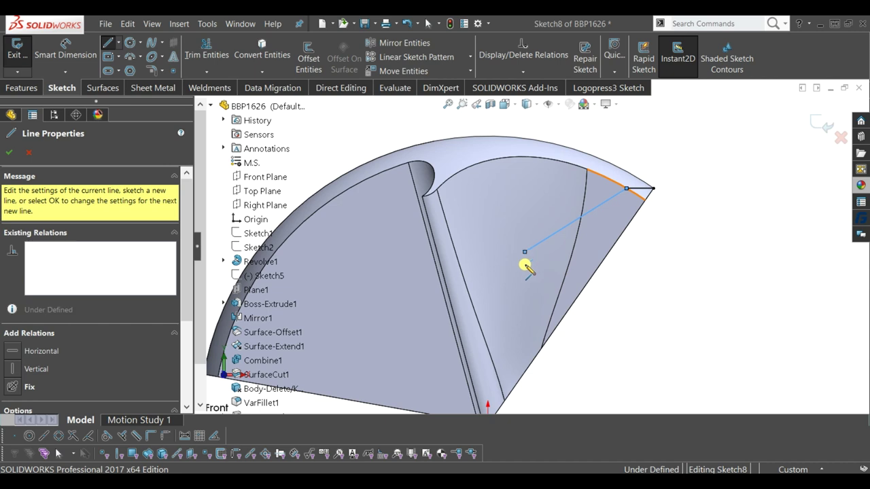
click(488, 306)
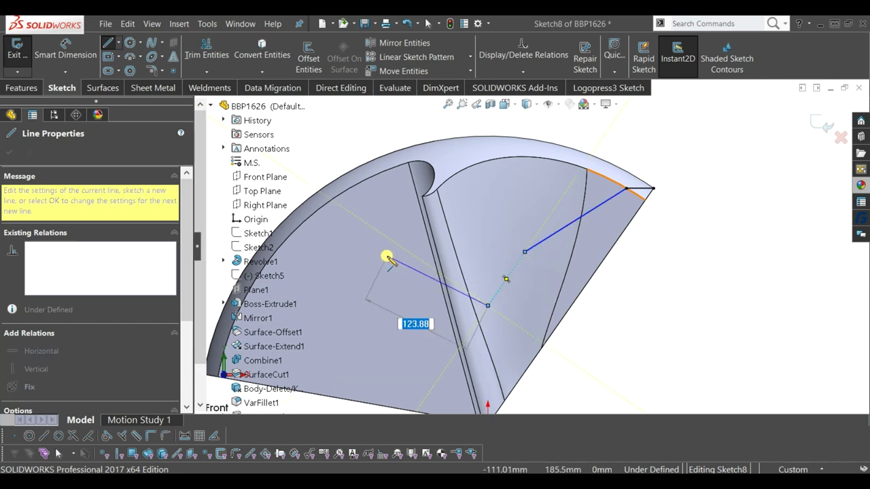
click(384, 255)
scroll(385, 277, up, 3)
scroll(388, 288, down, 2)
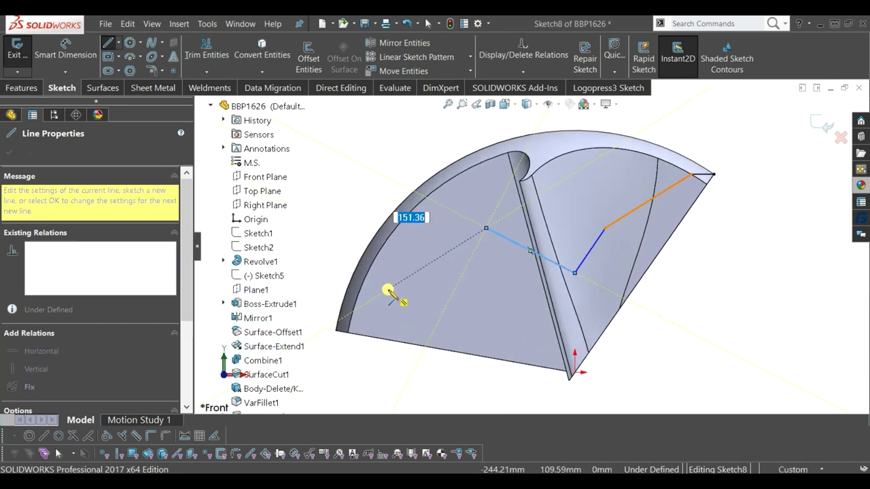
scroll(345, 340, down, 1)
click(333, 335)
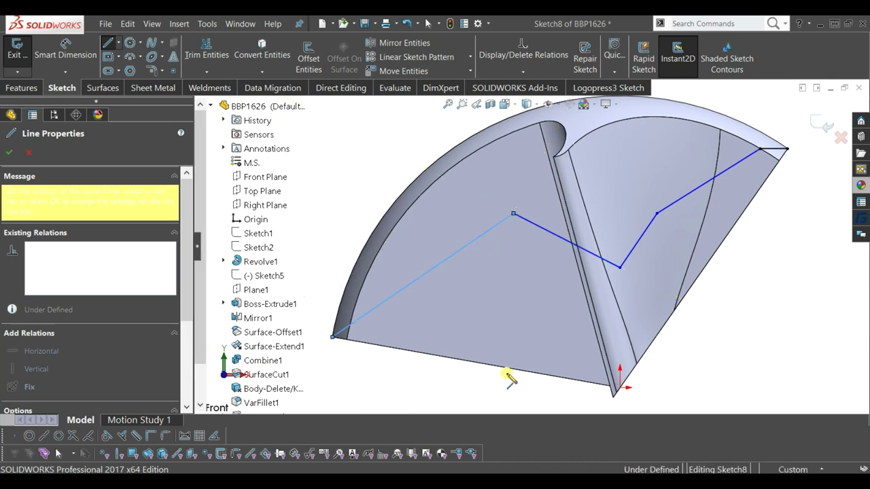
Close the outline via a bottom corner below the fender back to the top-right corner.
scroll(516, 373, up, 2)
scroll(557, 375, up, 1)
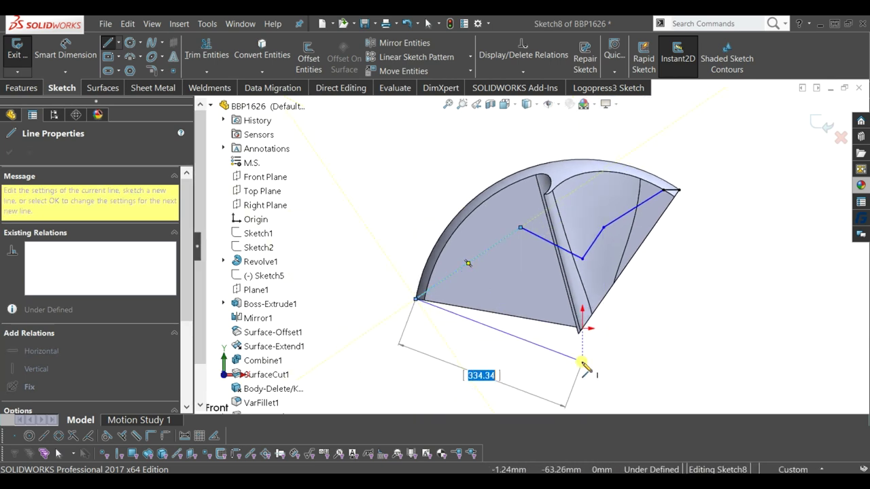
click(582, 361)
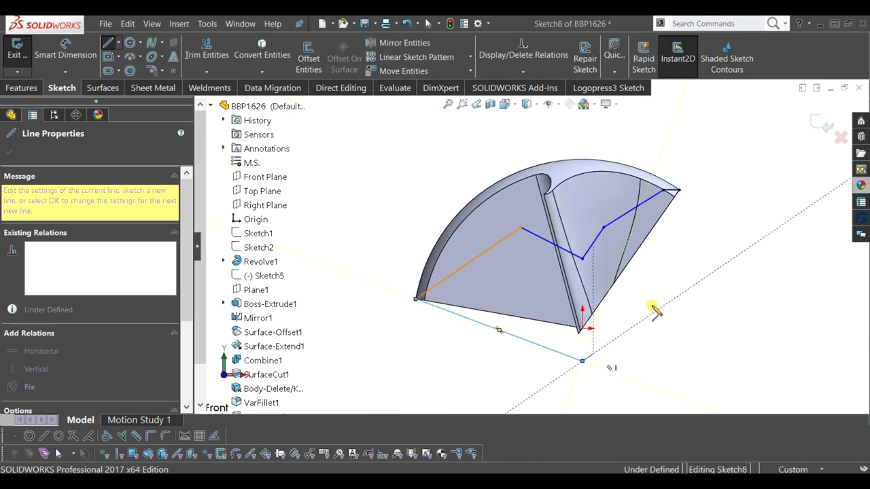
click(678, 191)
scroll(686, 231, down, 2)
key(Escape)
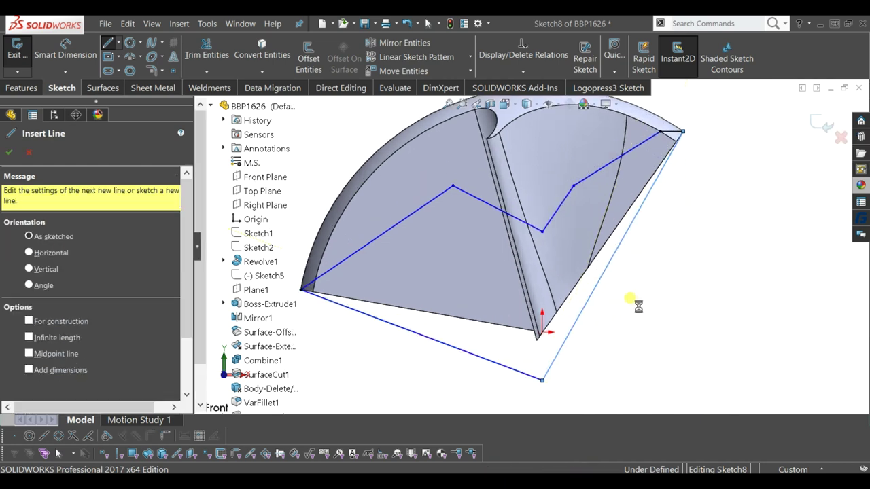
key(Escape)
scroll(561, 357, down, 2)
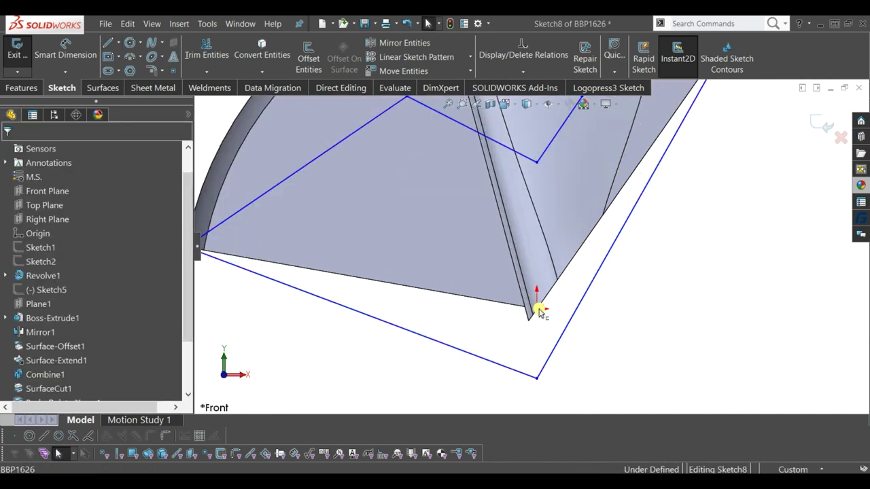
Align the bottom corner vertically with the origin and set their distance to 35.
ctrl+click(537, 377)
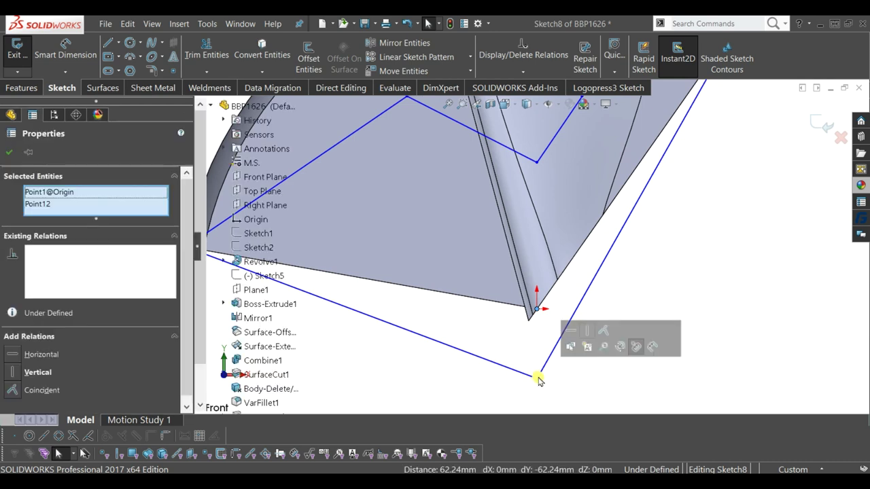
click(586, 333)
click(572, 378)
click(66, 49)
click(537, 310)
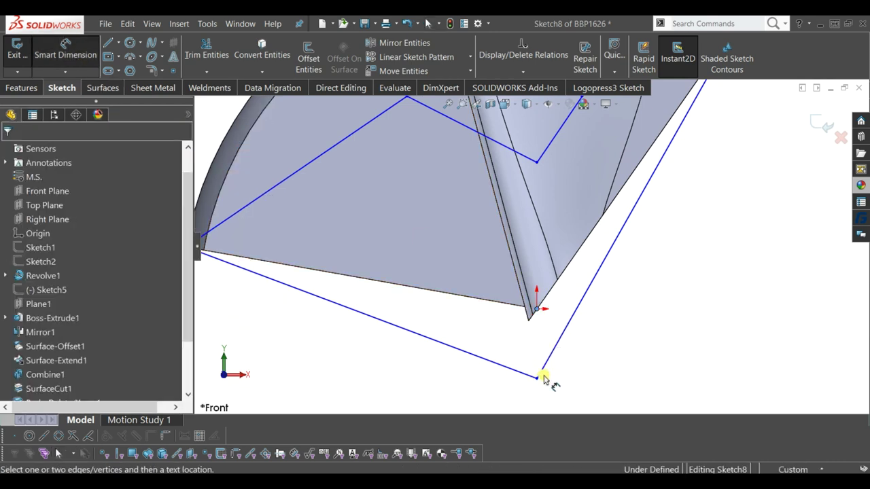
click(537, 378)
click(586, 352)
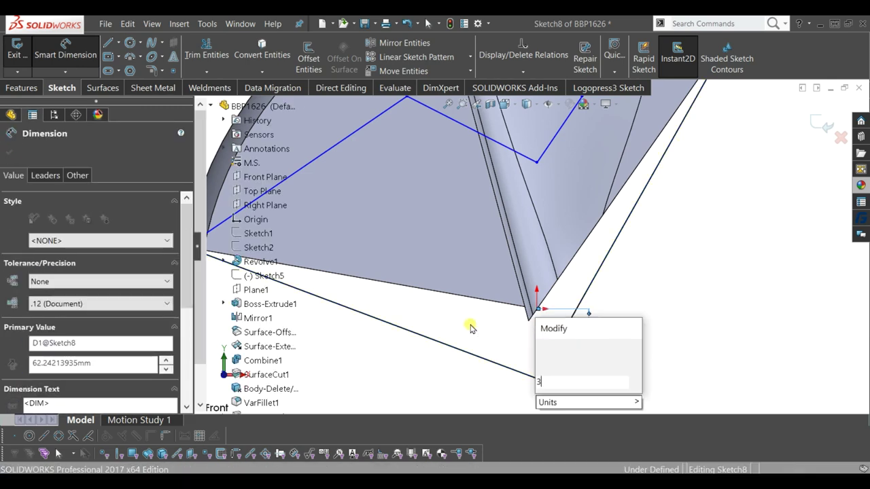
click(422, 395)
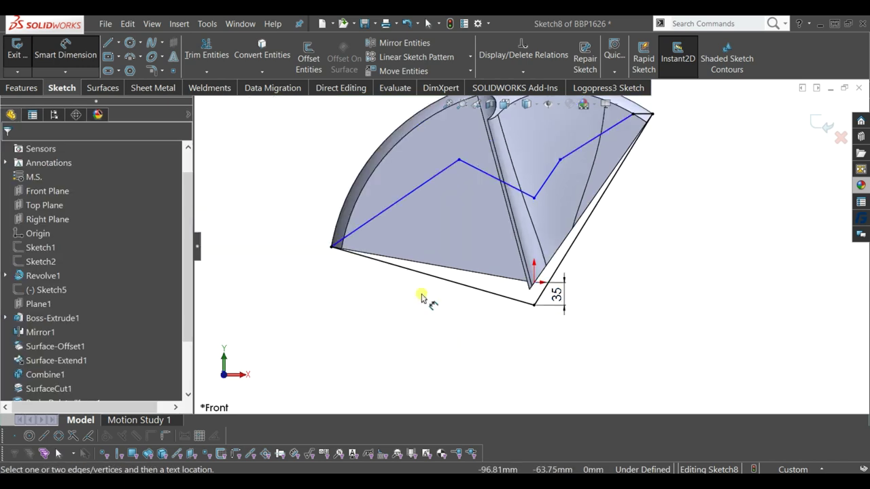
scroll(465, 266, down, 1)
click(75, 60)
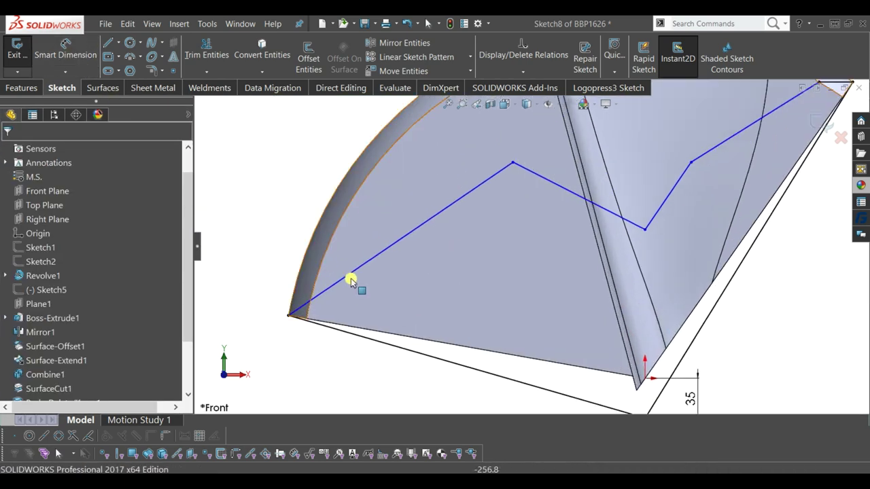
Set the angle between the left line and bottom line to 60°.
click(67, 55)
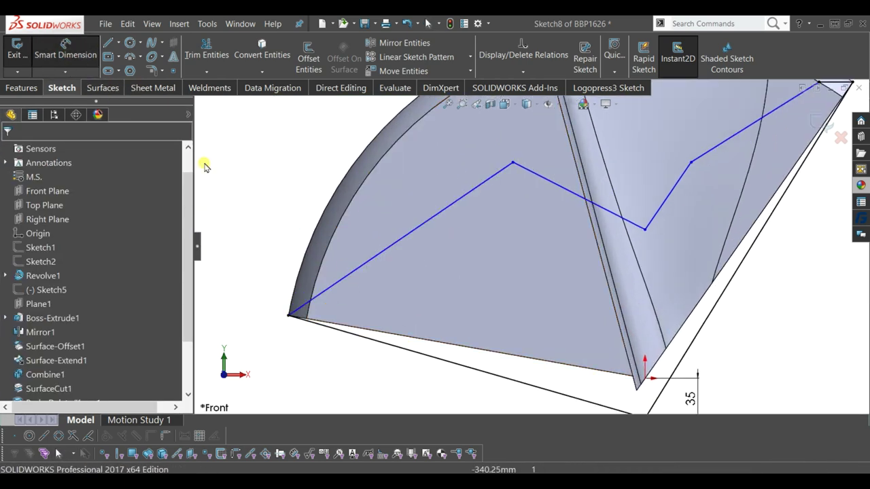
click(351, 278)
click(402, 350)
click(385, 311)
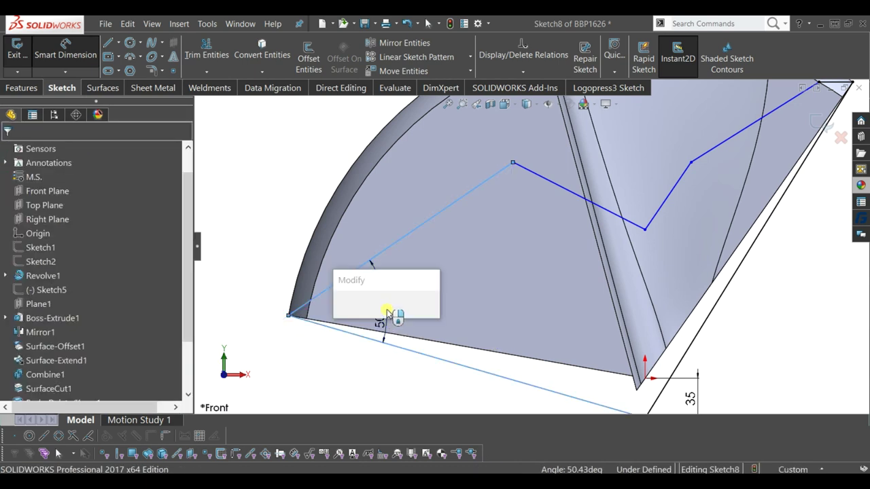
text(60)
key(Return)
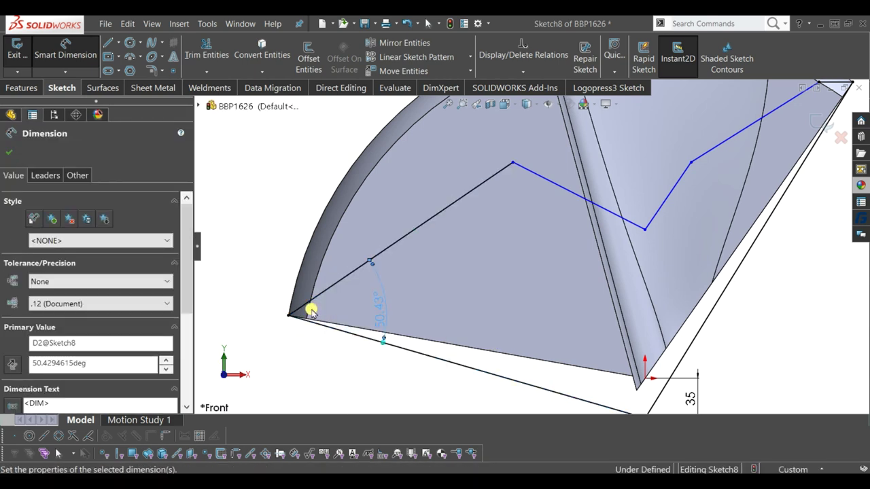
click(301, 389)
Dimension the left line's length to 260.
scroll(403, 224, up, 1)
click(401, 211)
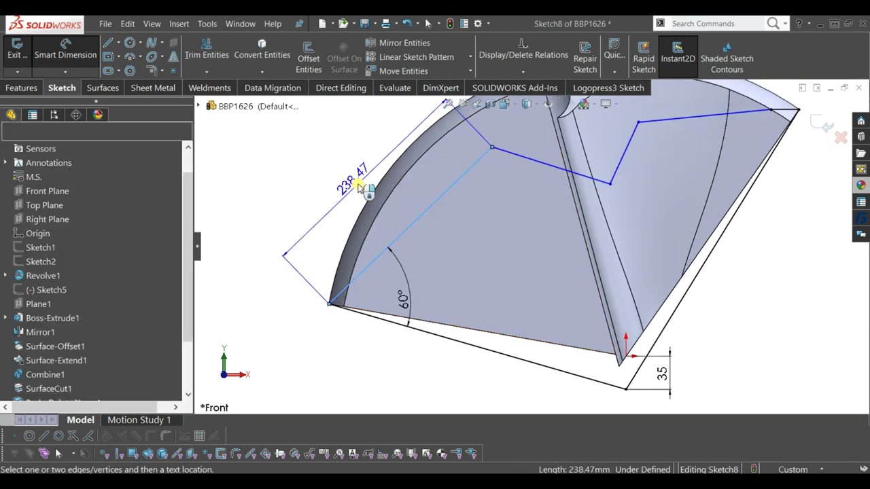
click(336, 195)
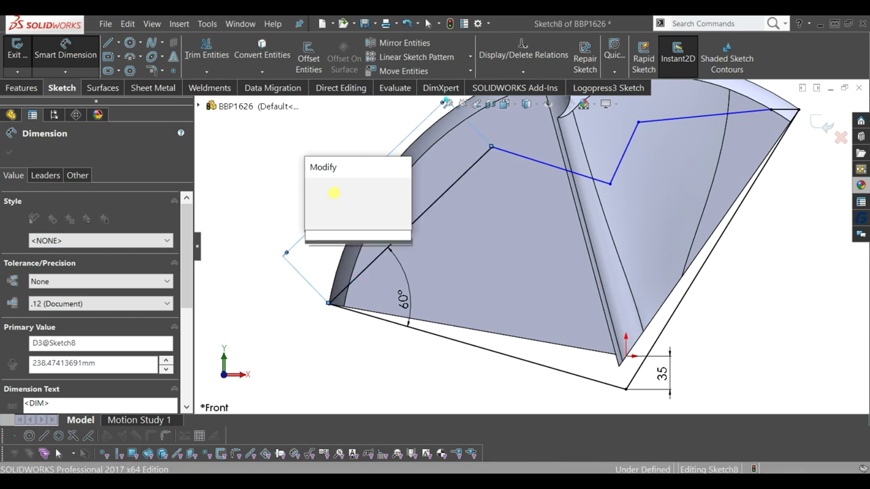
click(319, 187)
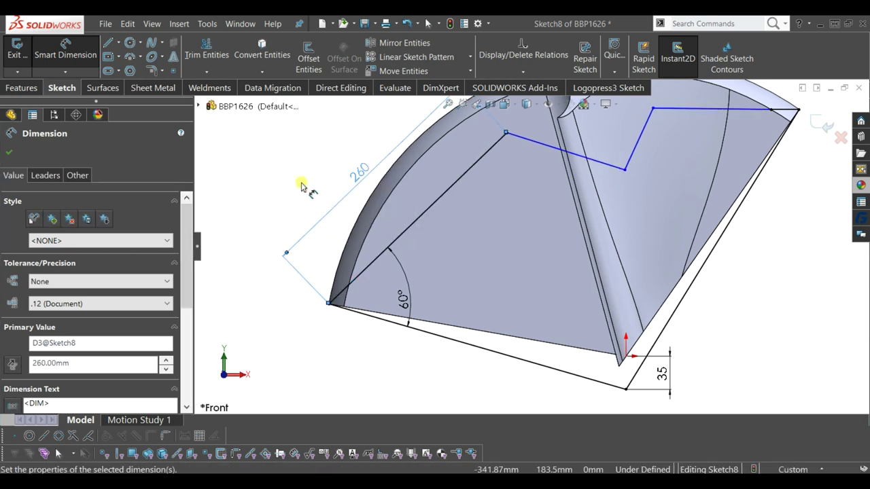
key(Escape)
scroll(534, 165, down, 2)
scroll(534, 165, down, 3)
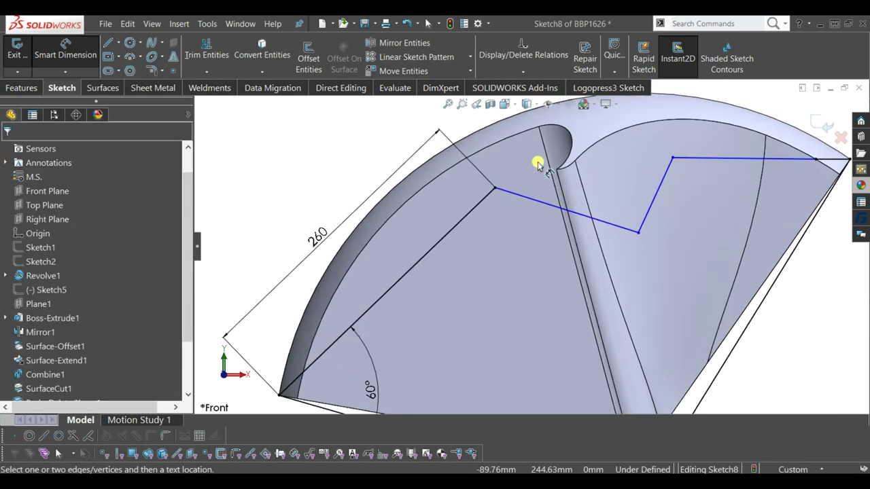
Dimension the angle between the first two zigzag lines as 80°, then drag the loose vertex upward.
click(494, 218)
click(528, 197)
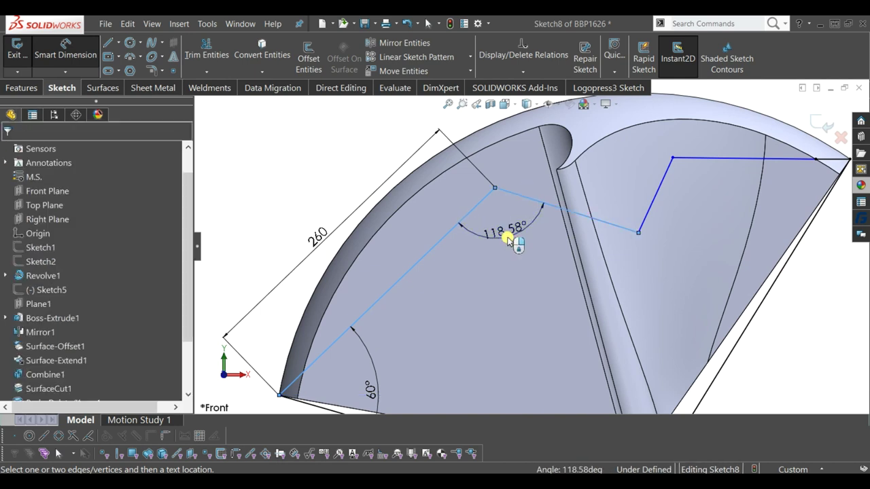
click(508, 239)
text(80)
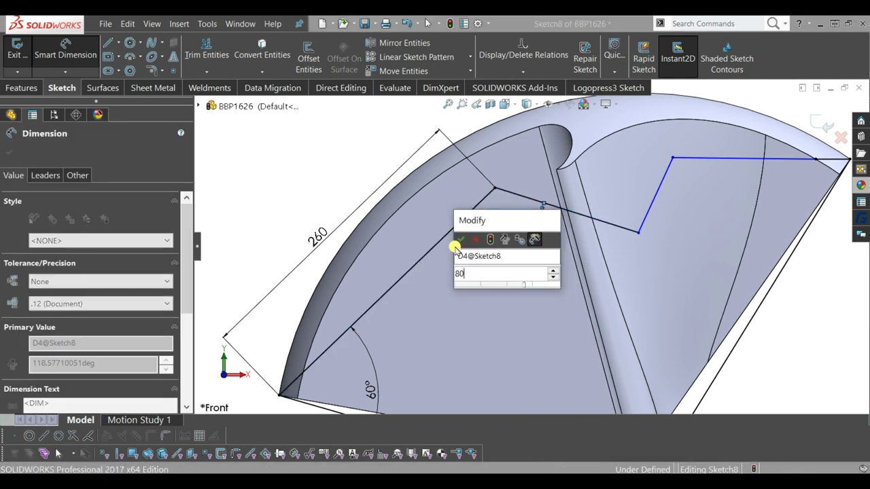
click(457, 242)
scroll(526, 251, up, 2)
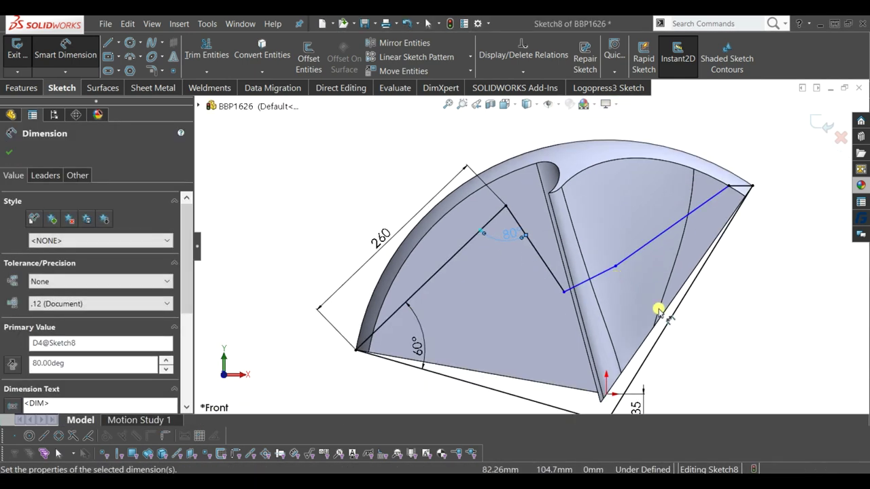
key(Escape)
drag(615, 267, 615, 210)
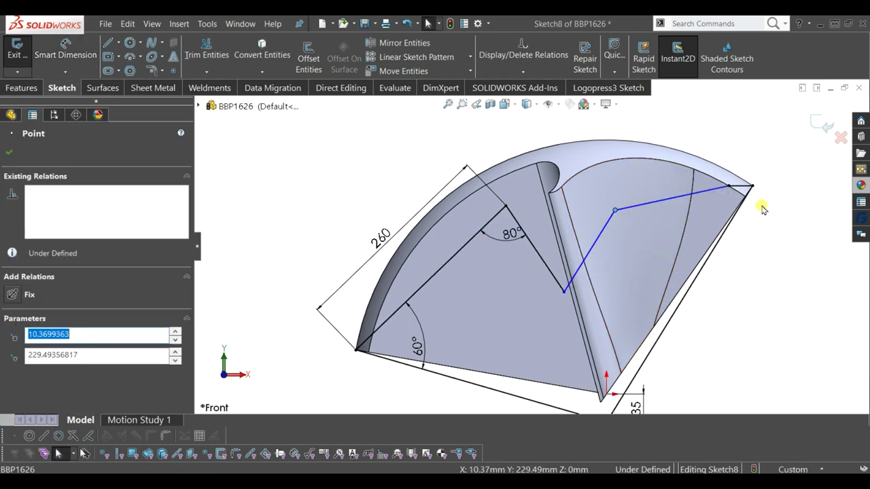
scroll(771, 241, down, 2)
click(742, 181)
Add a 45° angle between the last segment and the slanted edge.
click(83, 67)
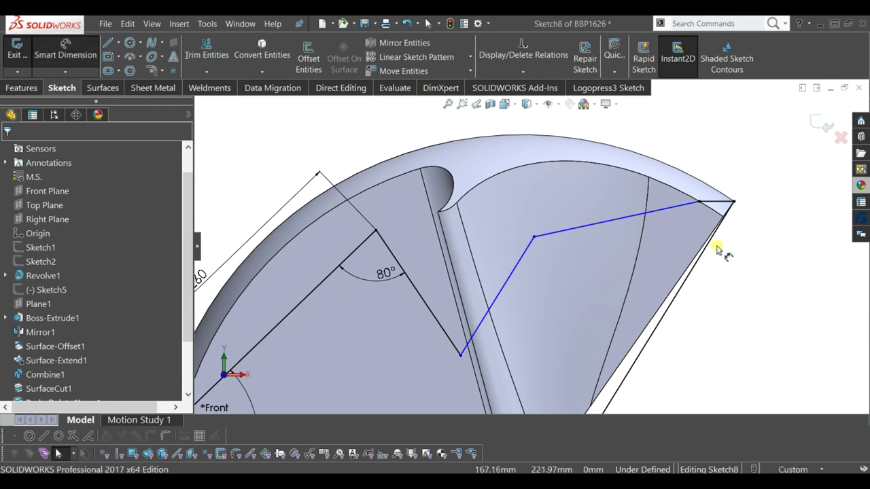
click(689, 270)
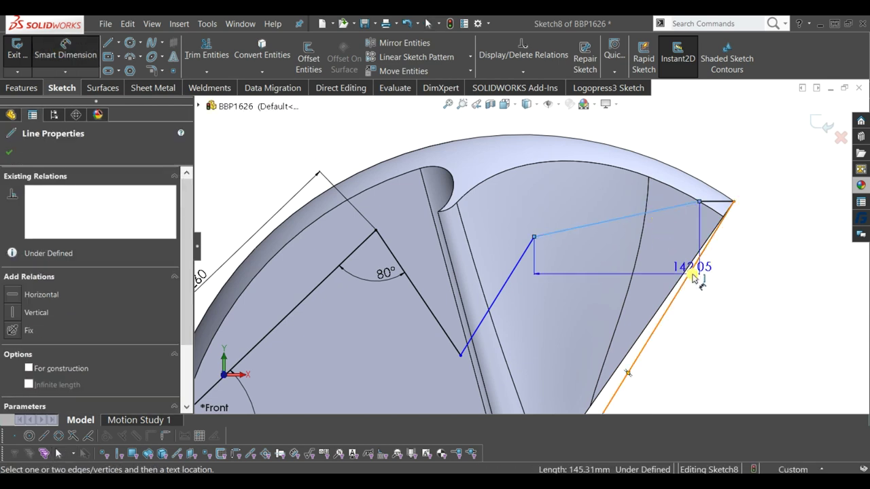
click(666, 247)
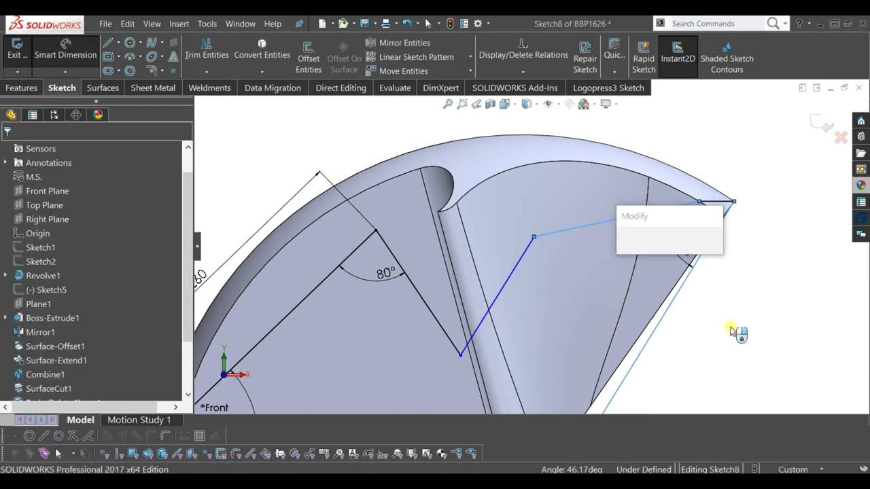
text(45)
key(Return)
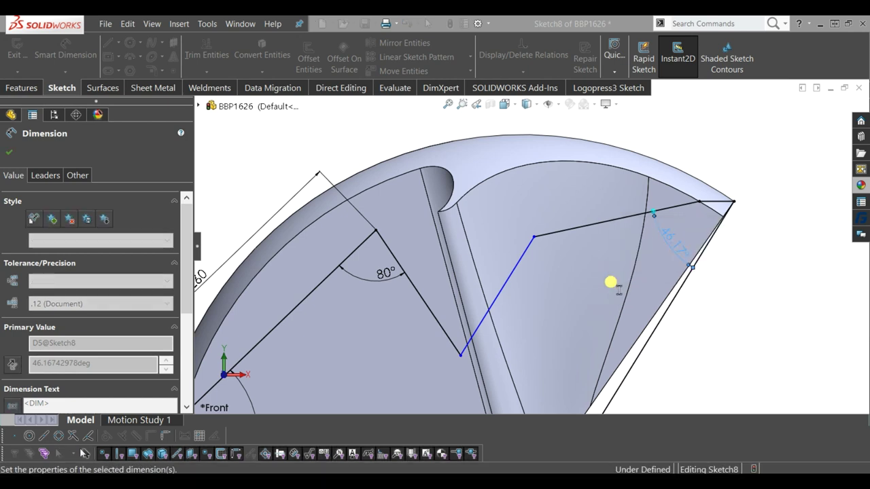
click(806, 272)
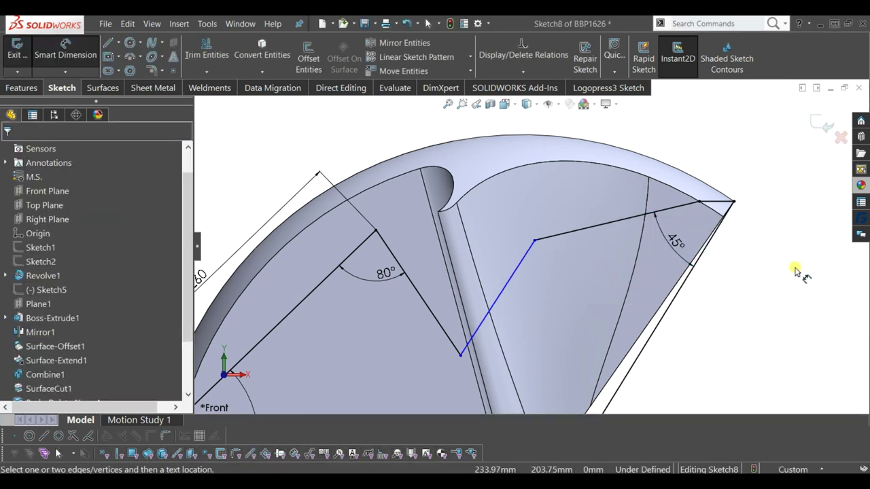
Dimension the last zigzag segment's length as 150 mm.
click(735, 202)
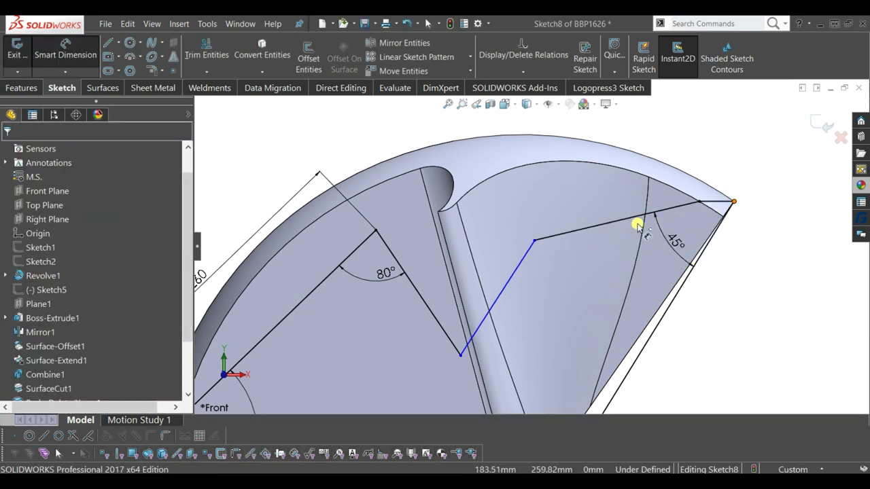
click(534, 240)
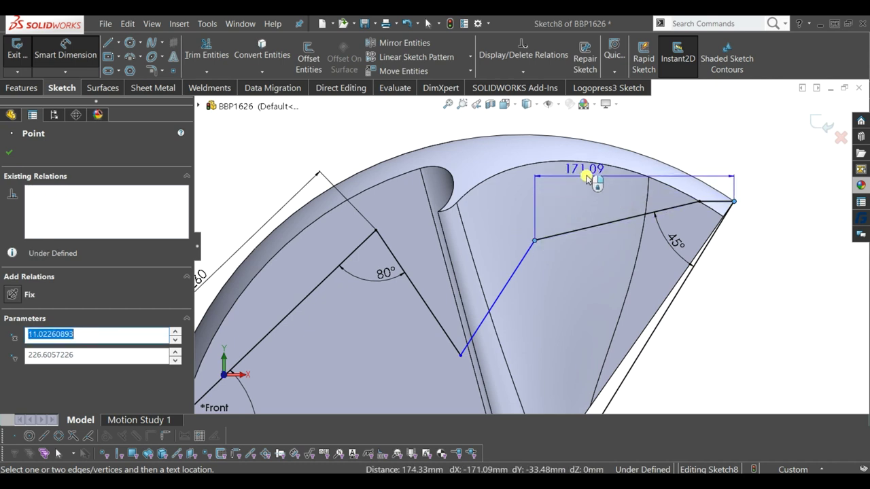
click(581, 219)
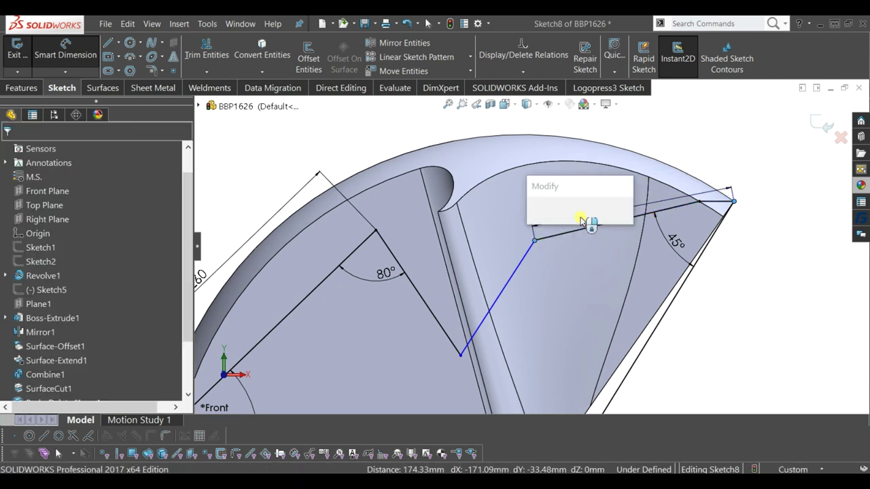
text(150)
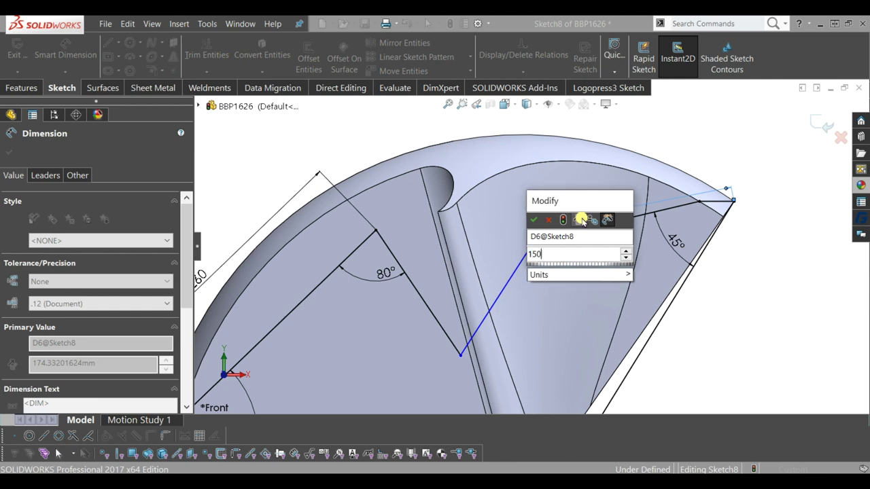
key(Return)
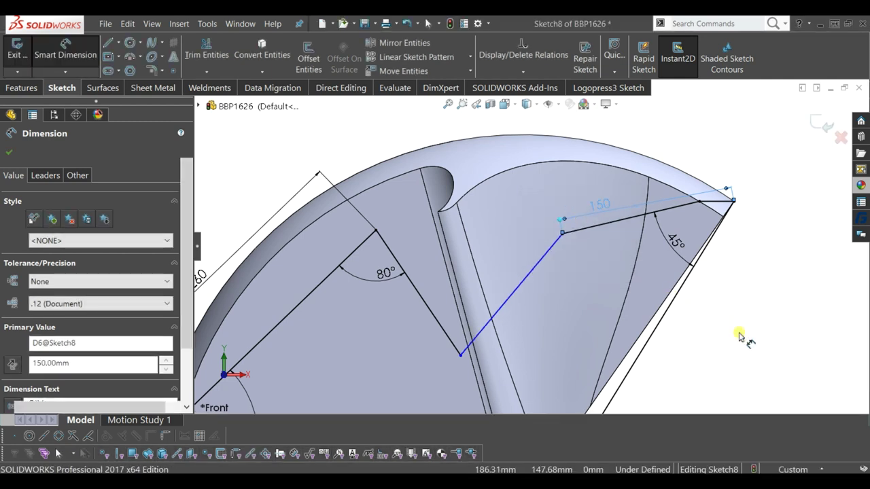
click(738, 333)
Set the angle at the middle zigzag corner to 155°, fully defining the sketch.
click(531, 272)
click(587, 231)
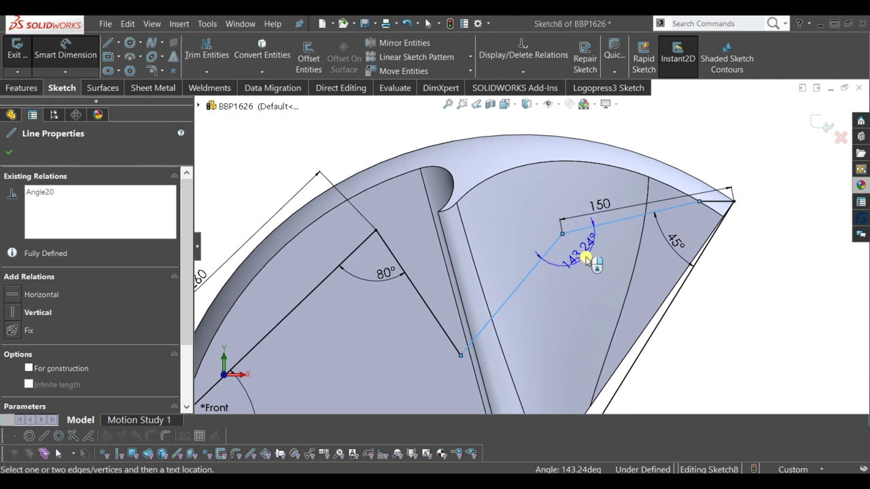
click(588, 278)
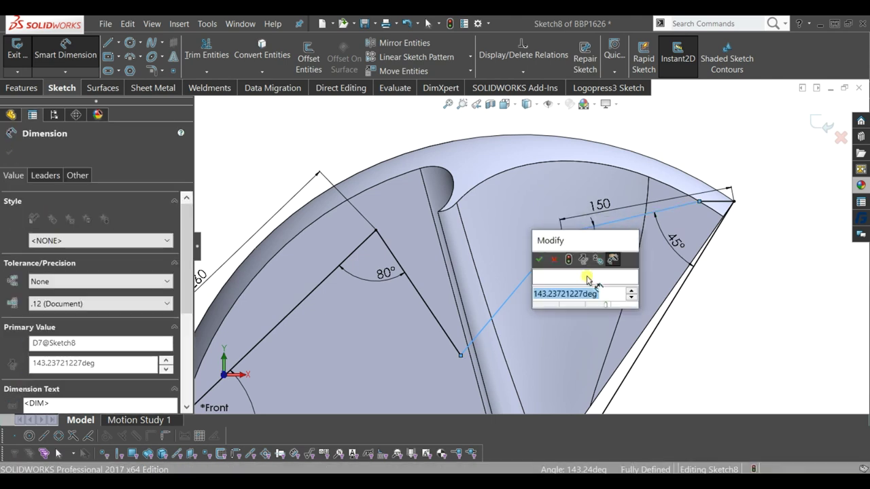
text(10)
key(Escape)
click(684, 325)
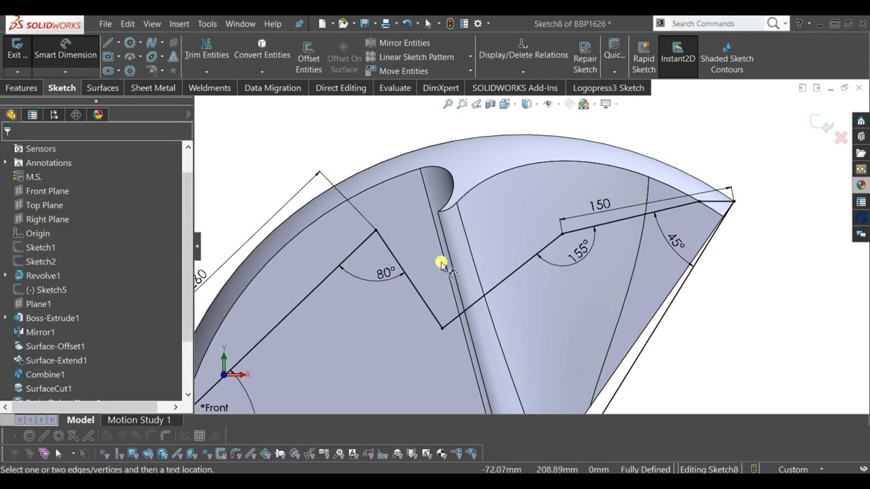
scroll(440, 263, up, 1)
click(442, 263)
scroll(454, 320, up, 1)
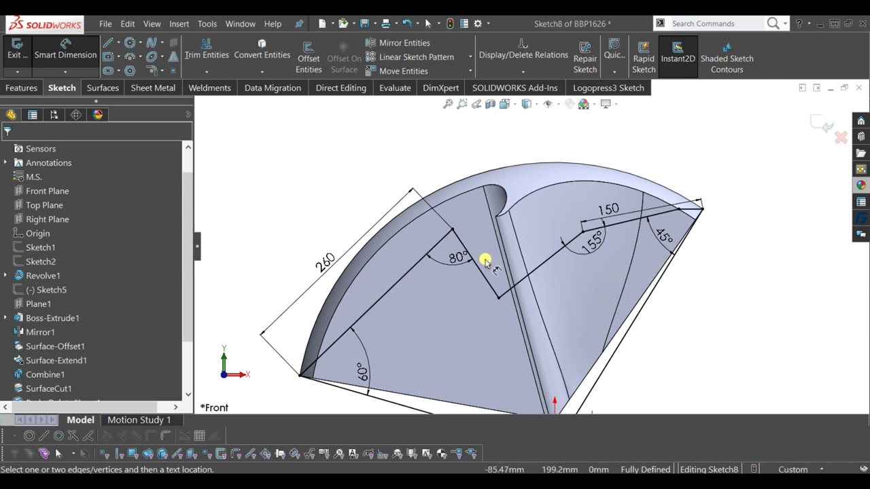
scroll(485, 261, down, 1)
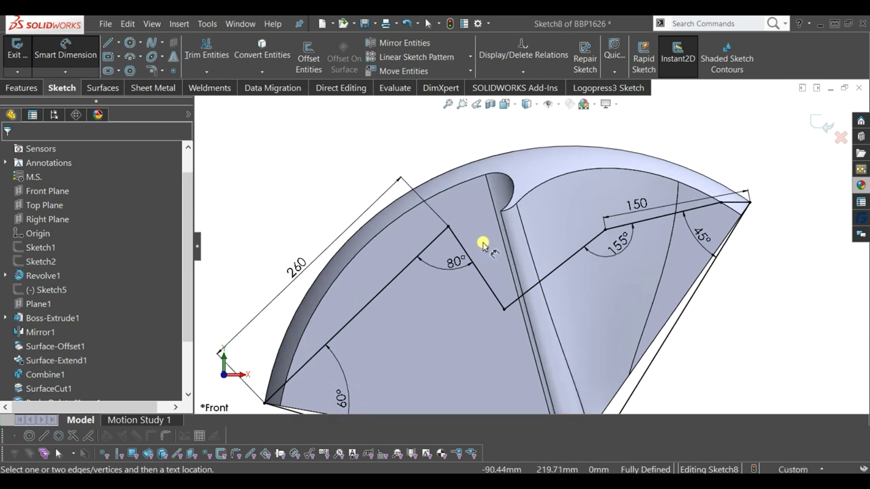
Fillet the 80°, lower and 155° zigzag corners with R40 and exit Sketch8.
click(155, 71)
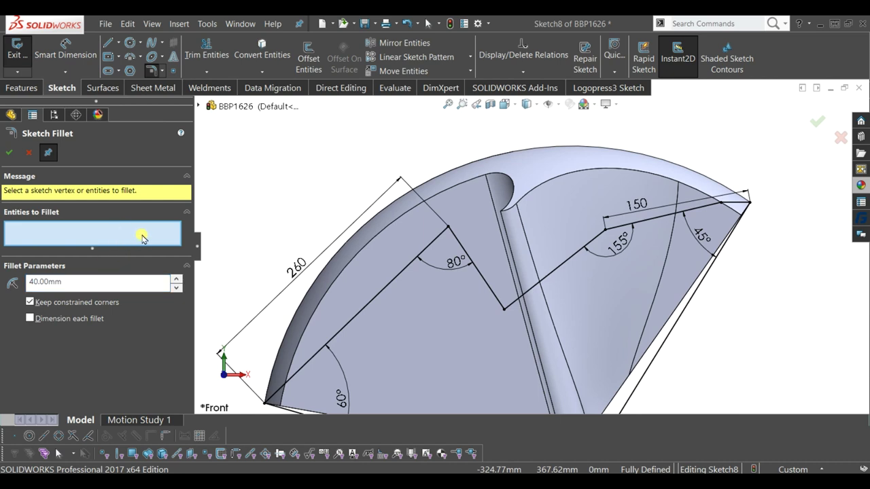
click(449, 228)
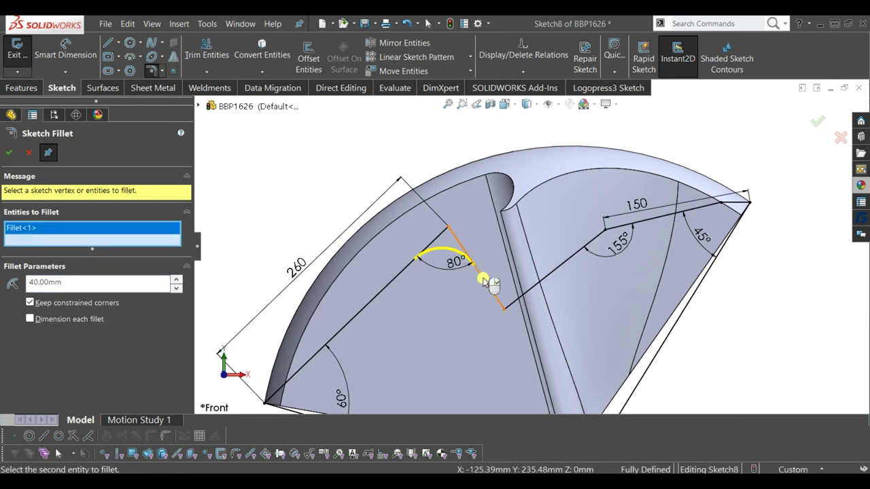
click(504, 314)
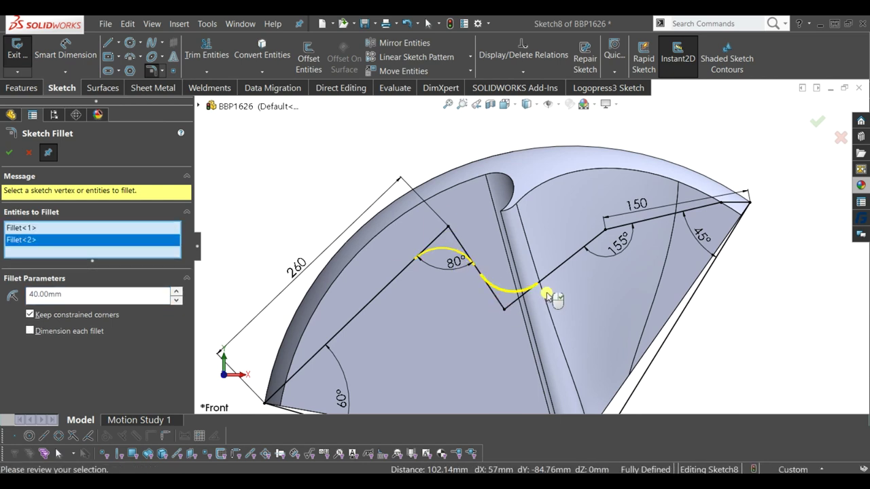
click(607, 232)
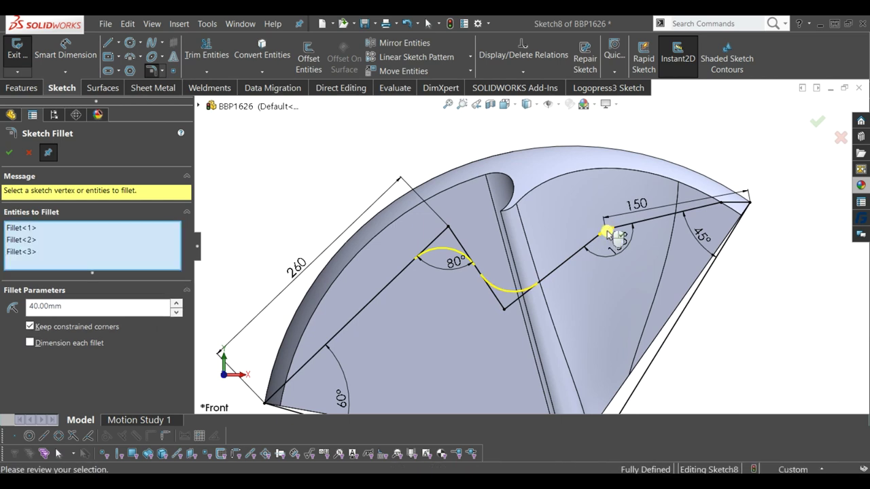
key(Return)
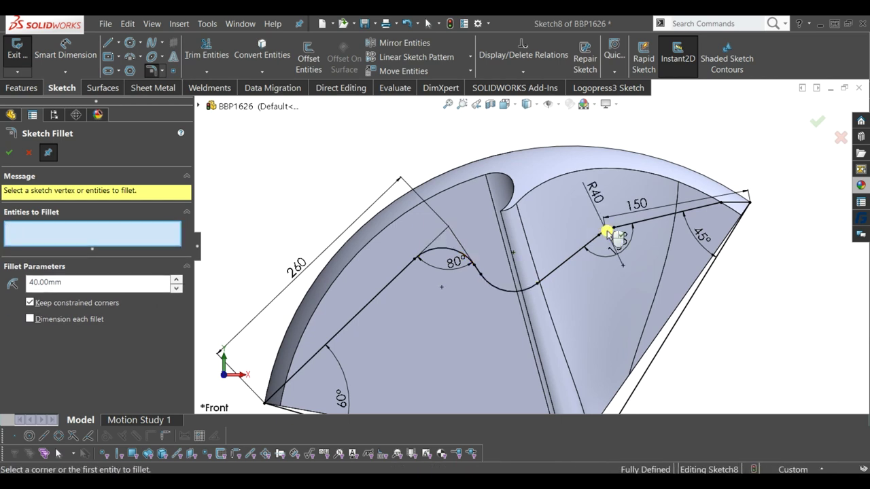
click(26, 155)
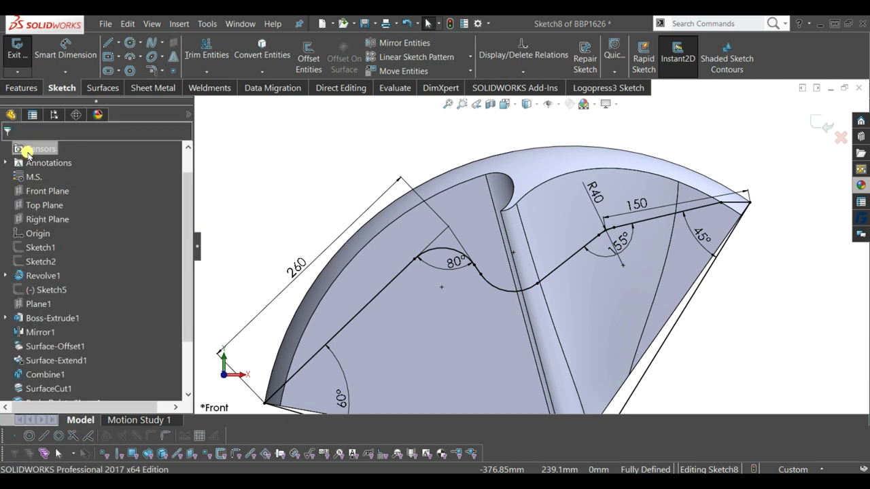
click(815, 125)
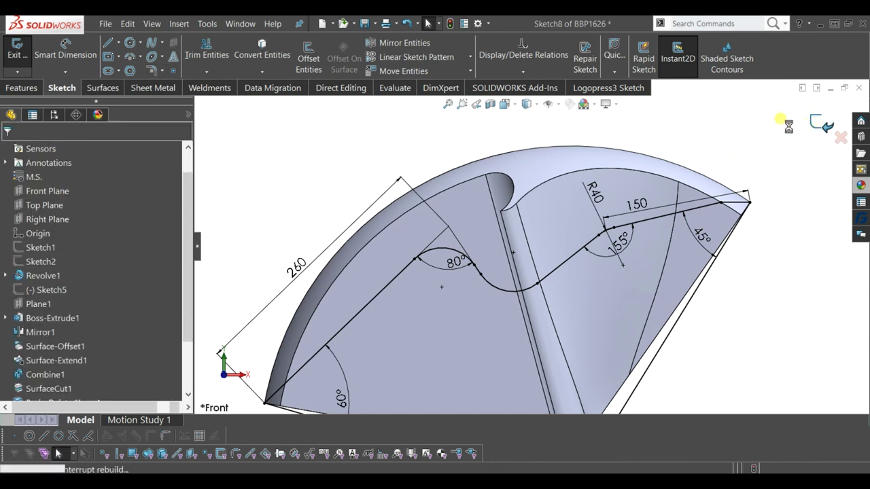
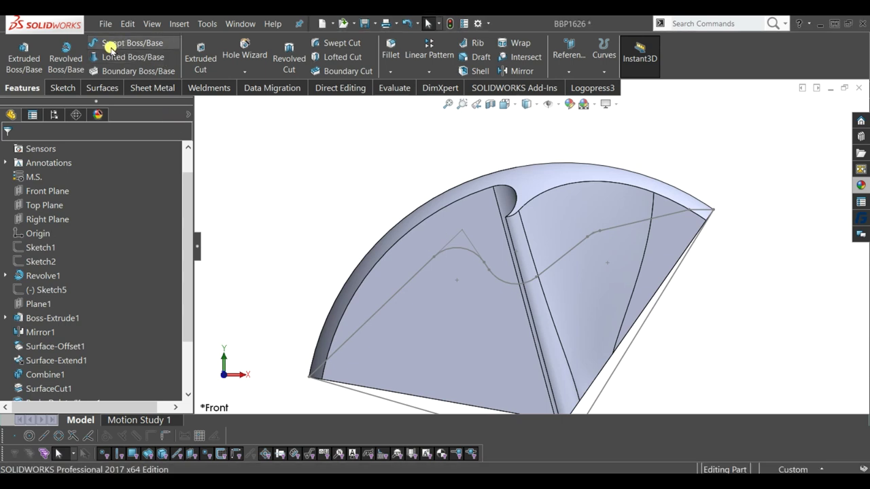
Cut-extrude the existing side sketch Through All – Both to open the fender's underside.
click(201, 57)
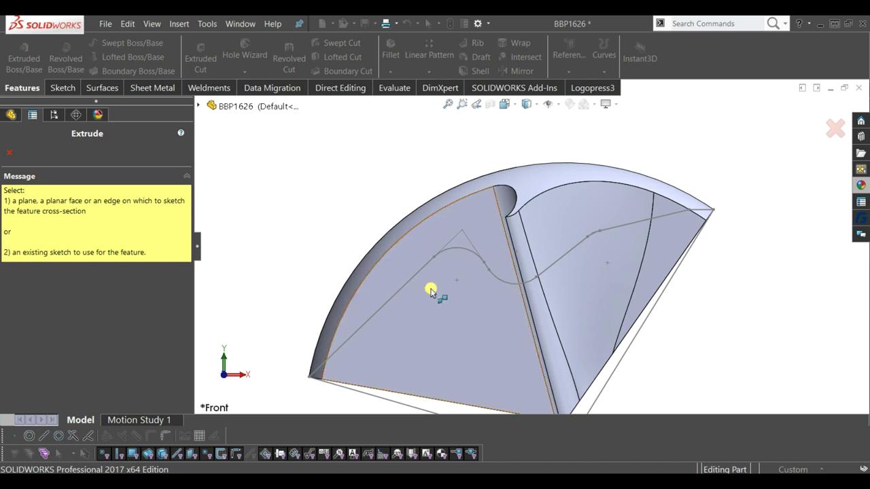
click(394, 394)
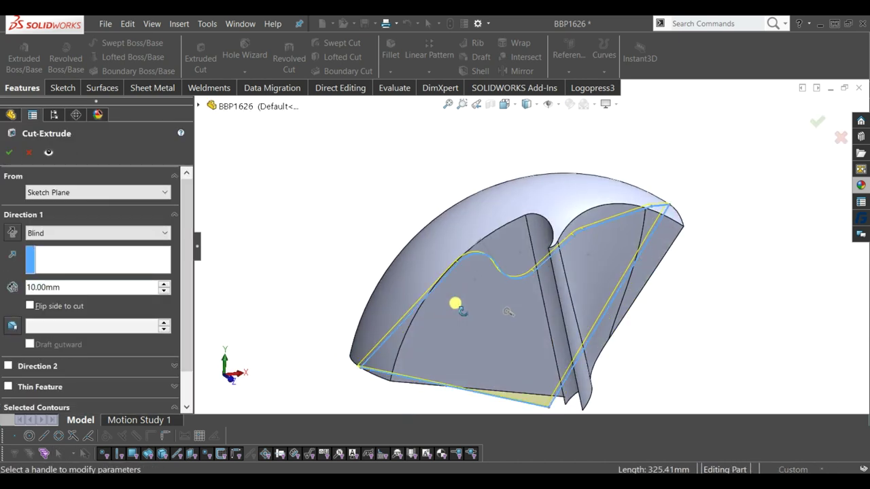
click(61, 233)
click(70, 265)
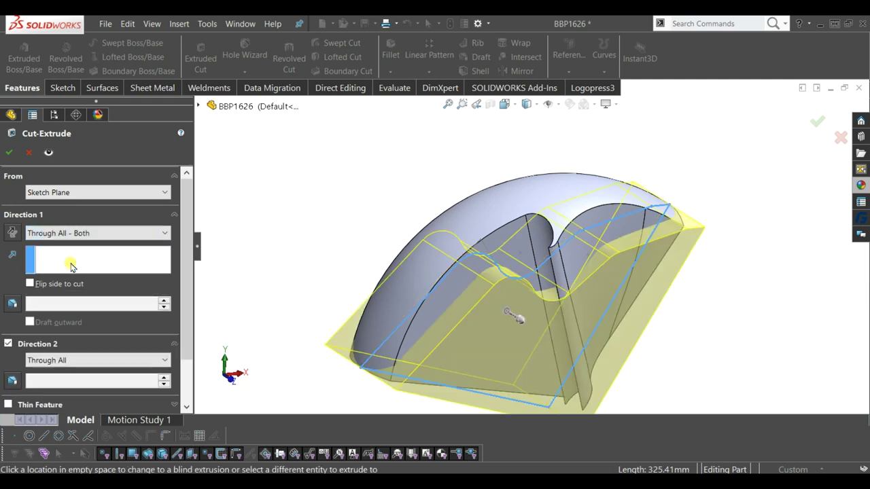
click(11, 152)
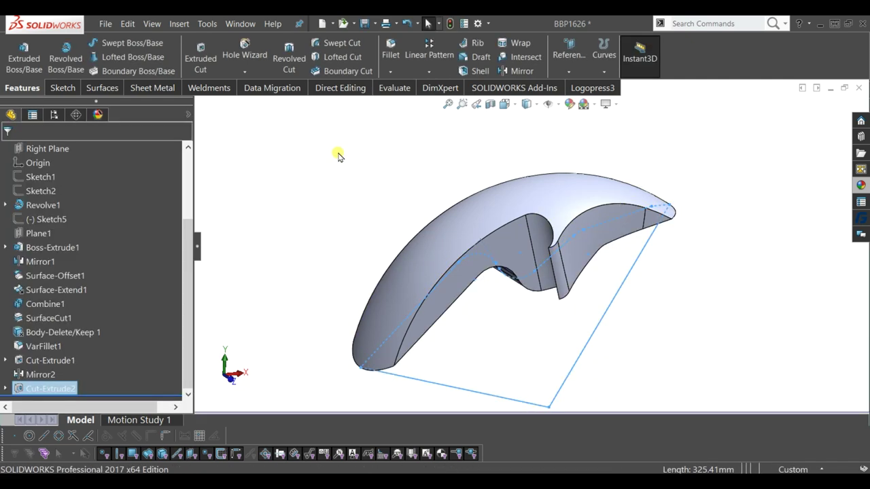
mouse_move(509, 254)
middle_down()
mouse_move(491, 140)
mouse_move(534, 317)
mouse_move(519, 251)
mouse_move(536, 293)
mouse_move(528, 293)
mouse_move(586, 225)
mouse_move(575, 269)
middle_up()
mouse_move(611, 332)
middle_down()
mouse_move(611, 307)
mouse_move(608, 316)
mouse_move(575, 256)
mouse_move(559, 317)
middle_up()
scroll(68, 224, up, 2)
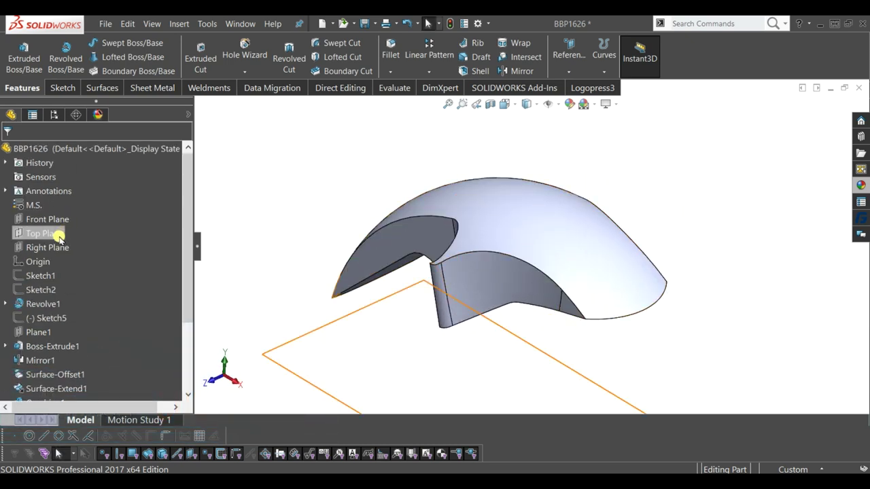
Start a sketch on the Right Plane and show Revolve1's Sketch4 for reference.
click(60, 248)
click(69, 231)
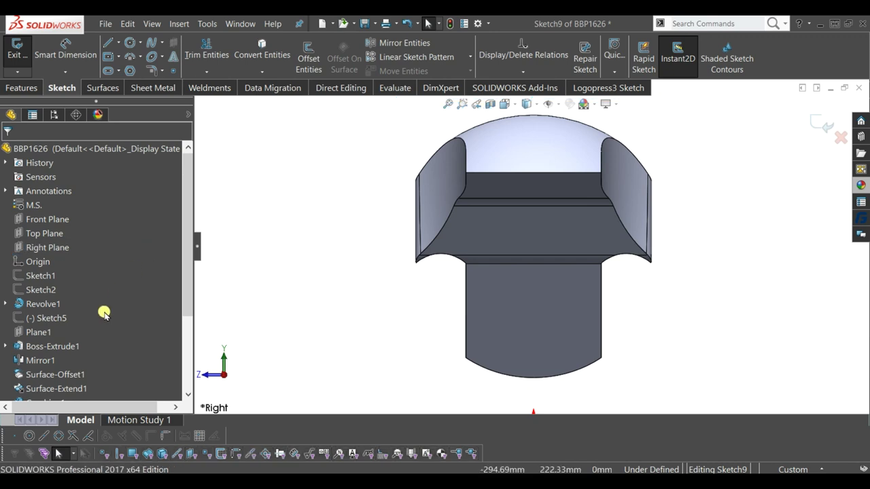
scroll(59, 343, down, 1)
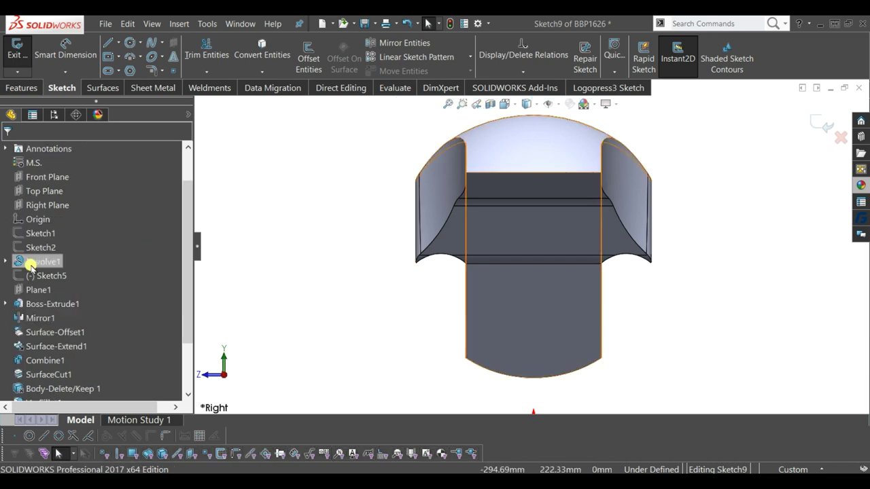
click(6, 261)
click(59, 275)
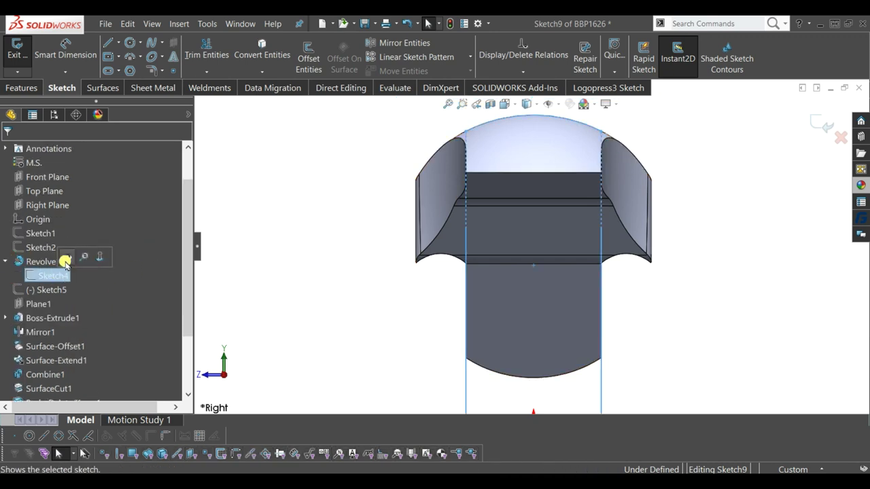
click(307, 259)
scroll(493, 171, down, 5)
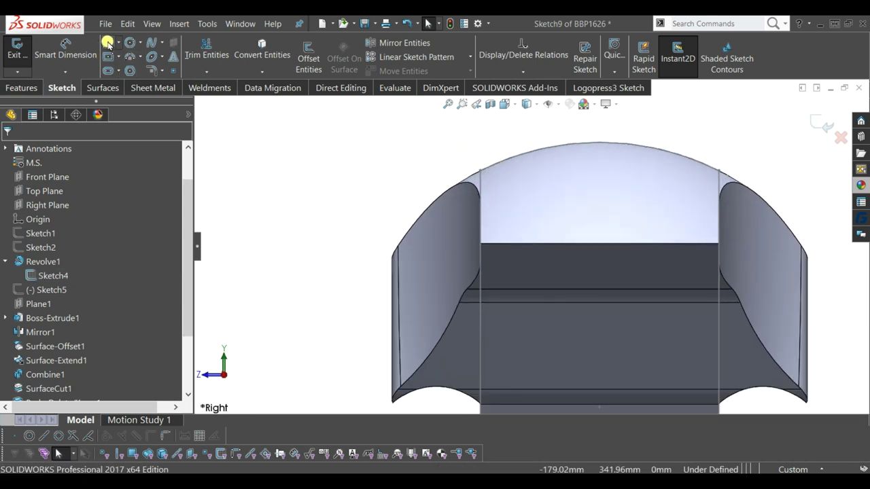
Draw a closed triangle starting from the fender's top corner vertex.
click(480, 170)
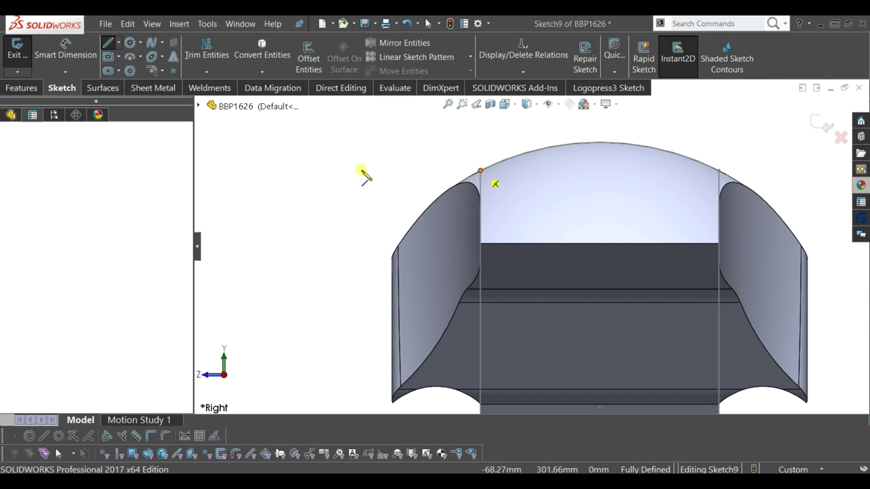
click(320, 171)
click(321, 287)
click(481, 173)
Dimension the triangle's top edge length and a 45° angle to the diagonal.
click(61, 38)
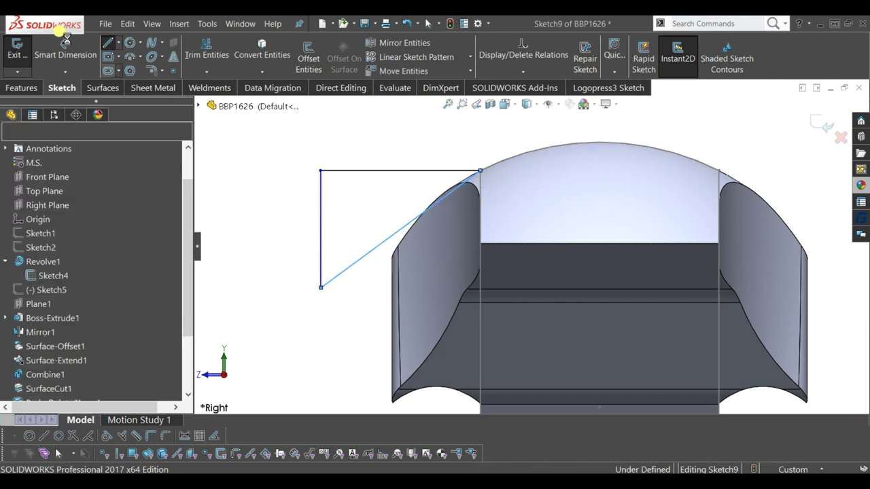
click(379, 170)
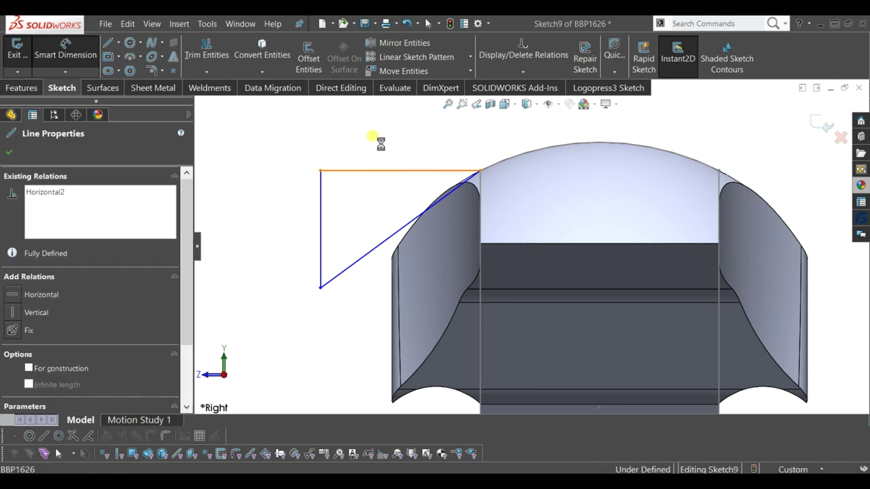
click(380, 144)
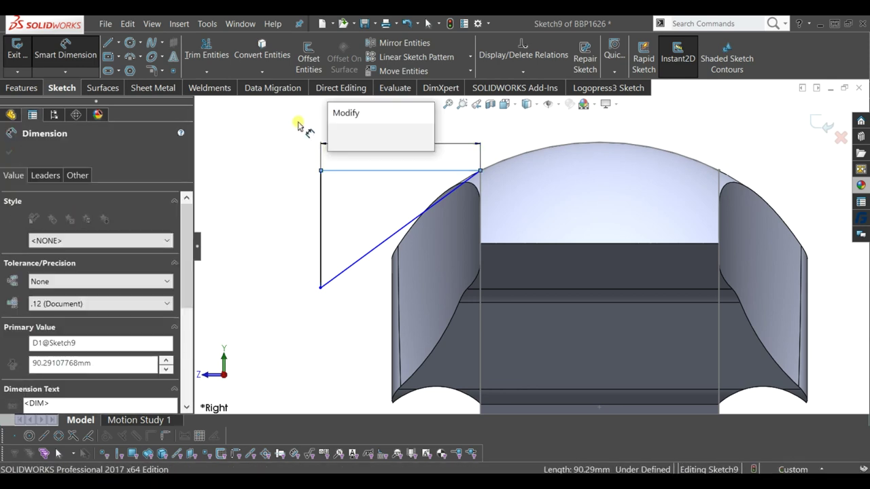
text(860)
key(Return)
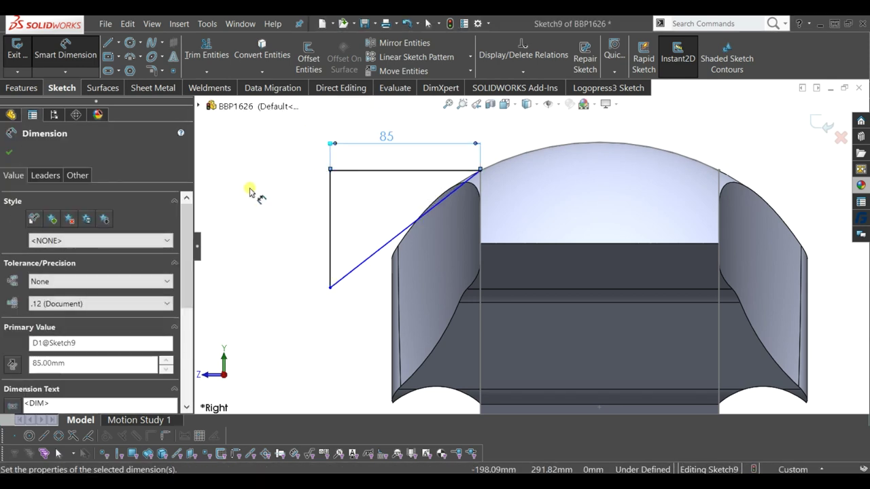
key(Escape)
click(450, 170)
click(450, 198)
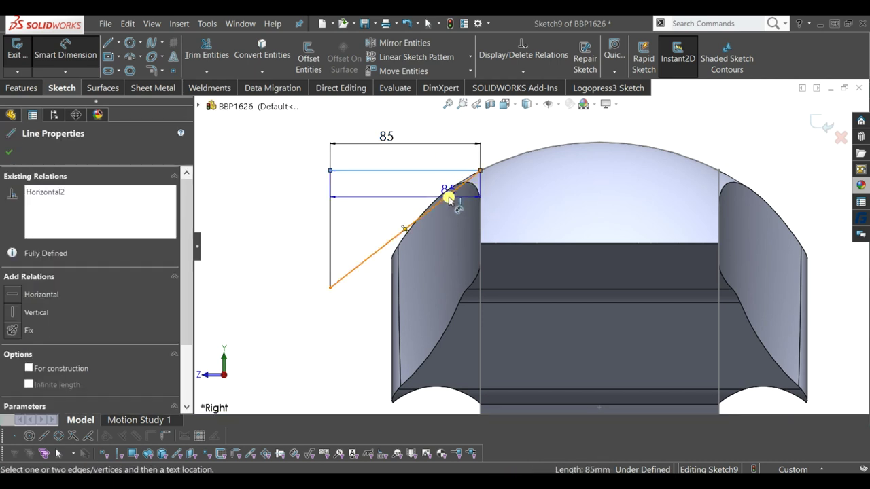
click(360, 184)
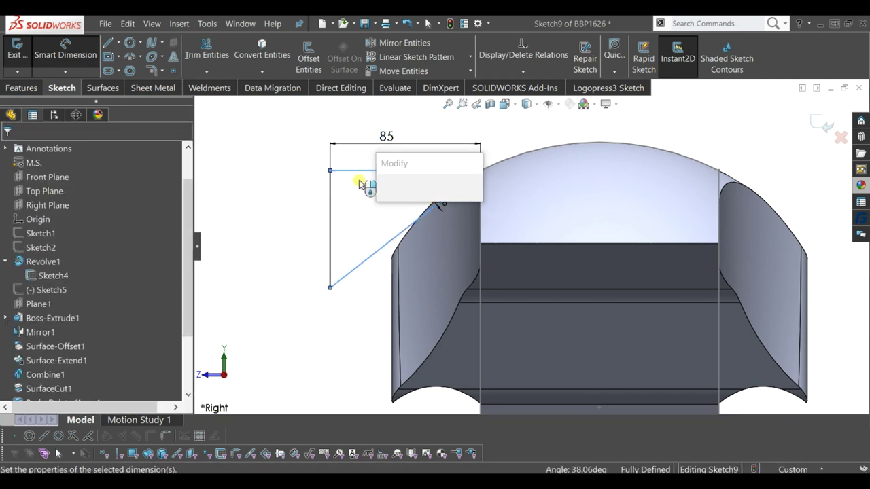
text(45)
key(Return)
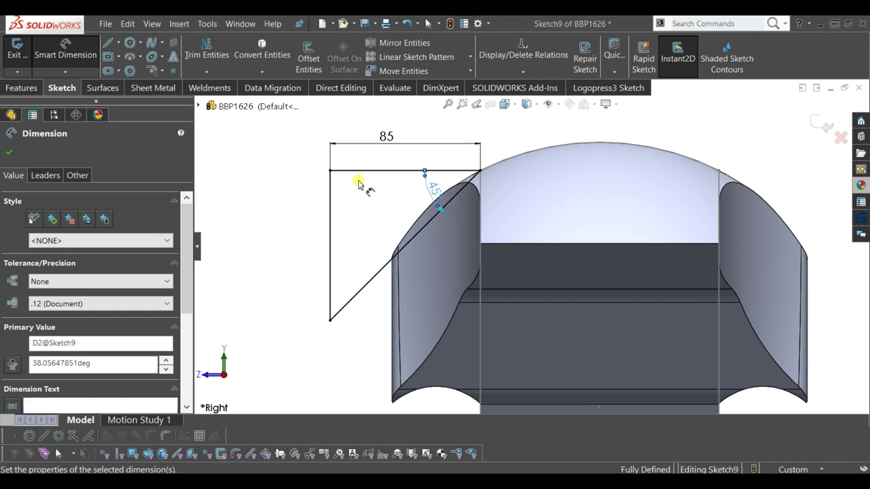
key(Escape)
Add a horizontal construction line from the origin as the revolve axis.
key(f)
click(107, 44)
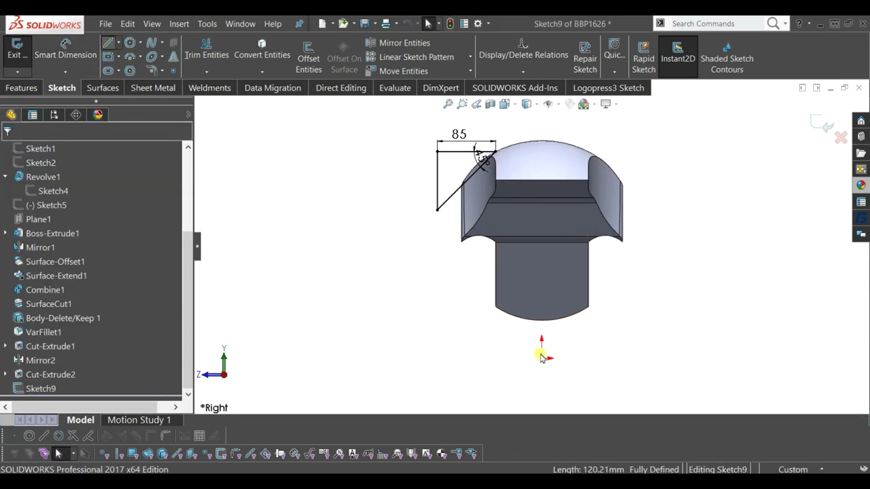
click(541, 358)
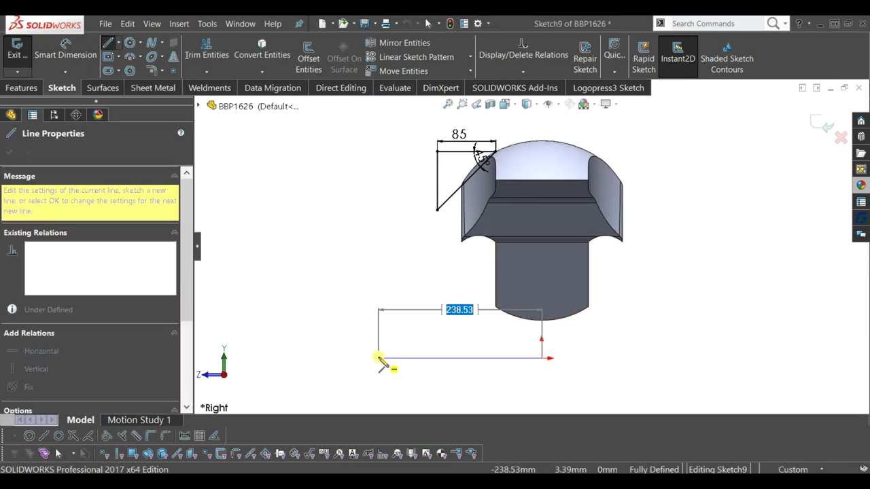
click(378, 359)
key(Escape)
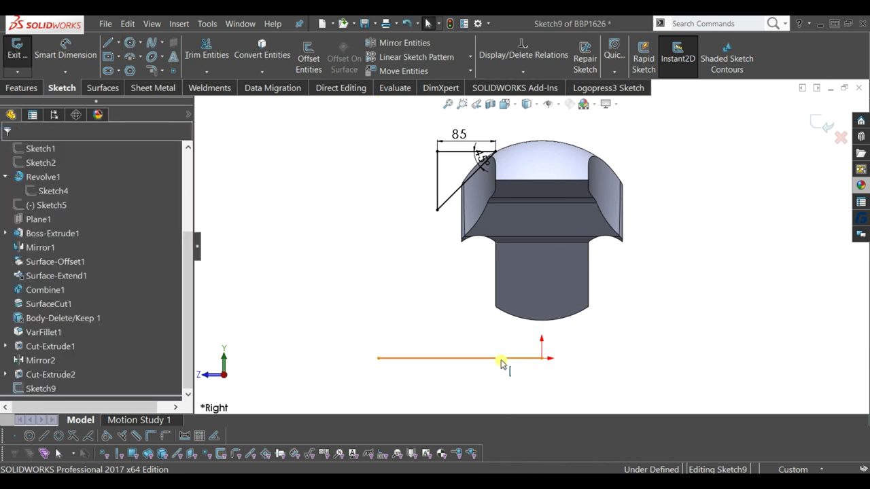
click(501, 360)
click(537, 331)
key(f)
mouse_move(522, 305)
middle_down()
mouse_move(548, 334)
mouse_move(788, 181)
middle_up()
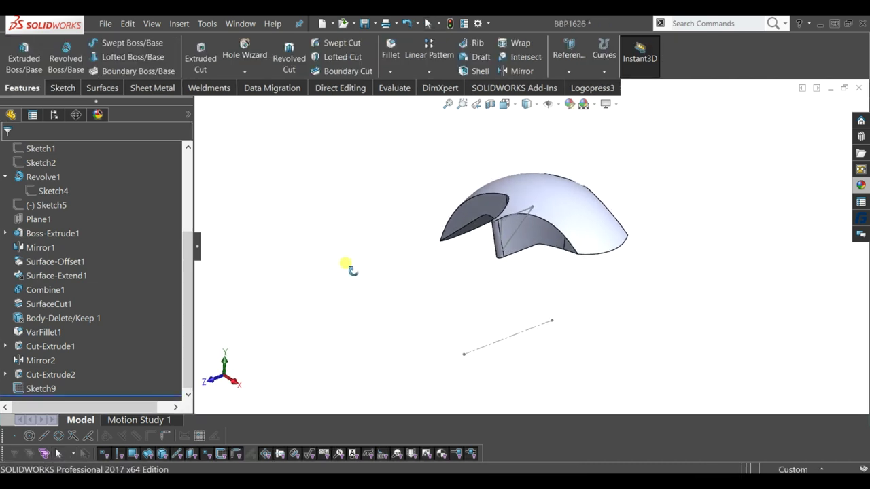
Revolve-cut Sketch9's triangle 360° about its horizontal centerline.
click(397, 74)
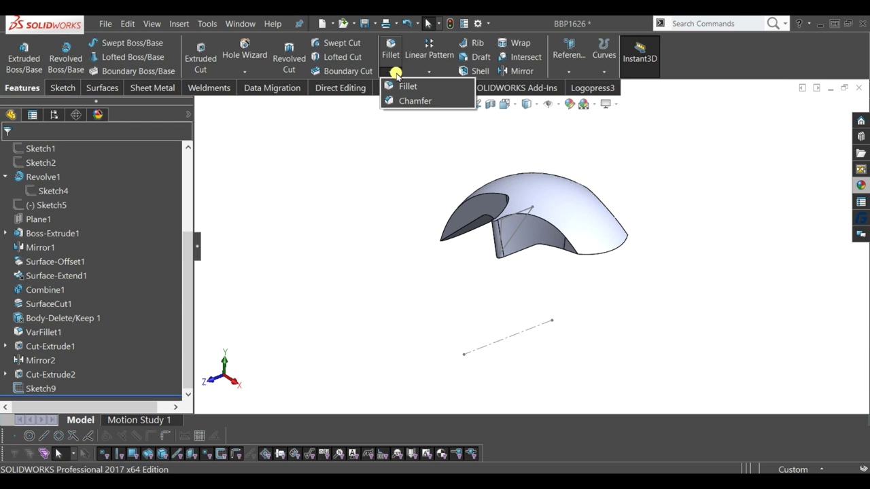
click(291, 59)
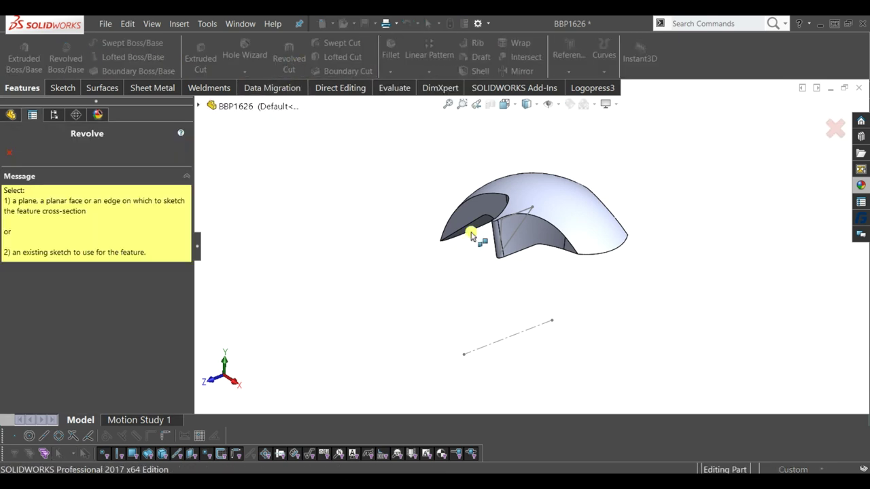
click(531, 333)
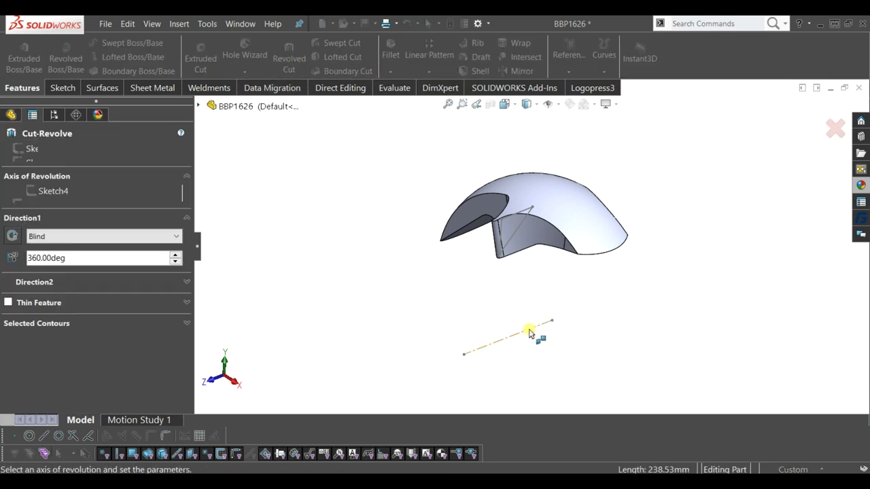
click(531, 333)
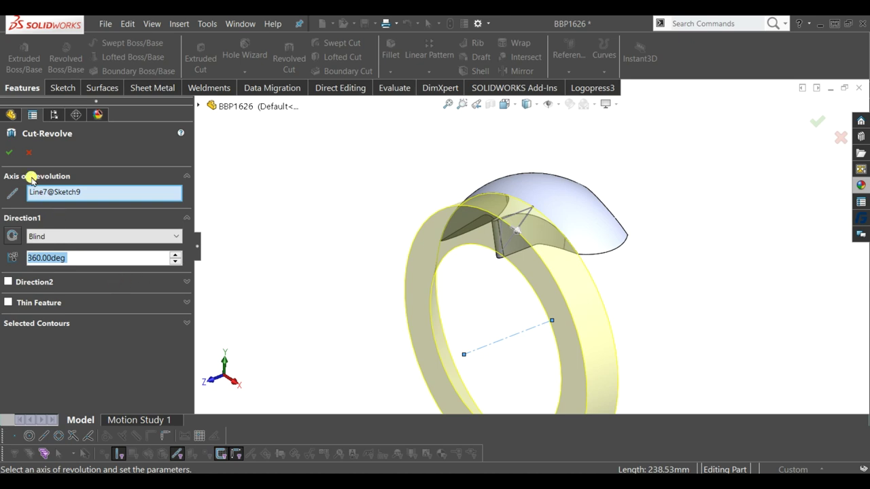
click(12, 153)
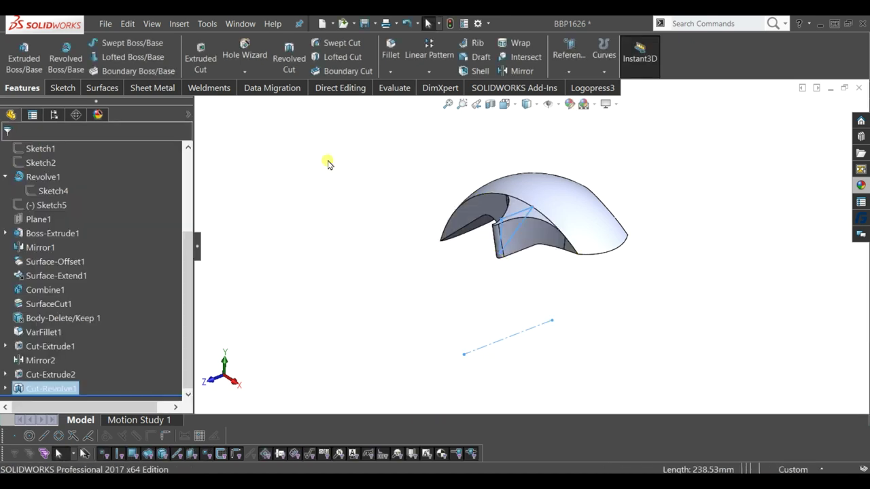
mouse_move(506, 257)
middle_down()
mouse_move(490, 271)
mouse_move(468, 241)
mouse_move(506, 307)
middle_up()
key(Escape)
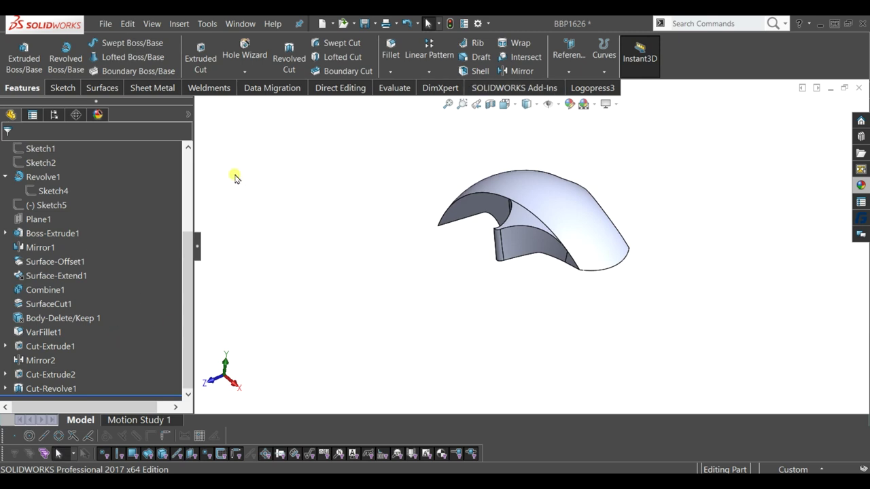
Mirror Cut-Revolve1 across the Front Plane and rebuild the model.
click(524, 71)
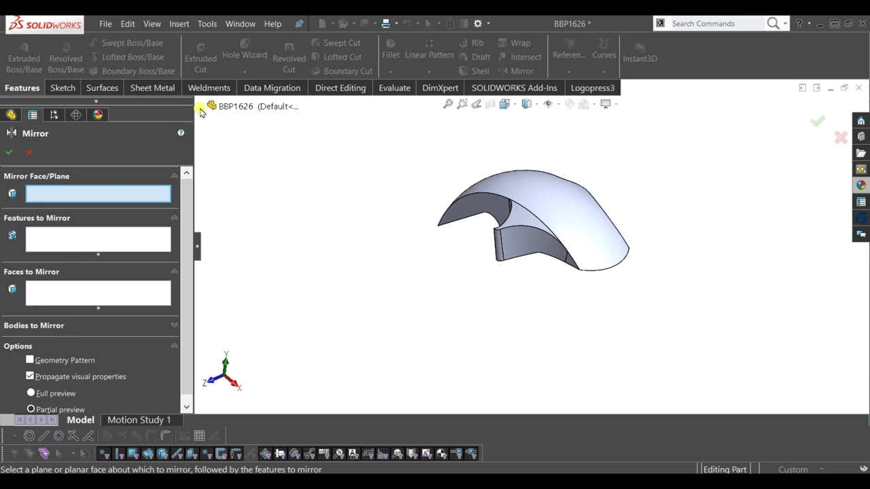
click(200, 106)
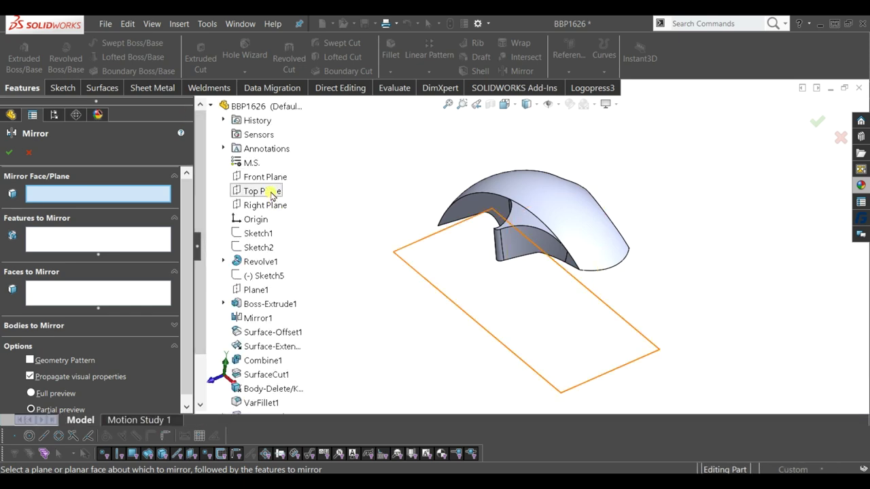
click(268, 178)
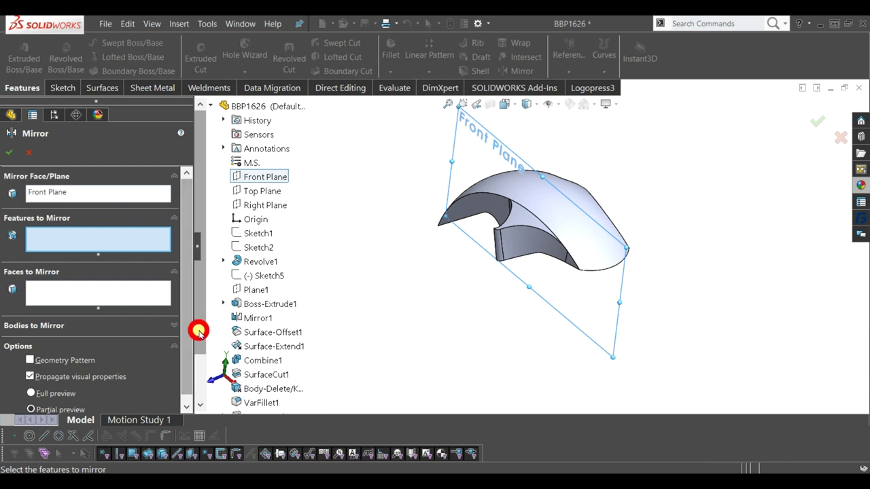
drag(198, 331, 194, 385)
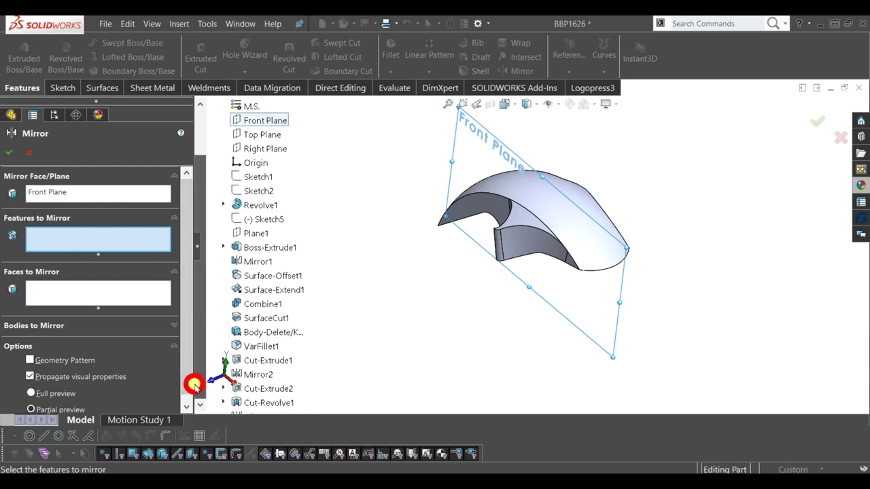
click(266, 403)
click(12, 155)
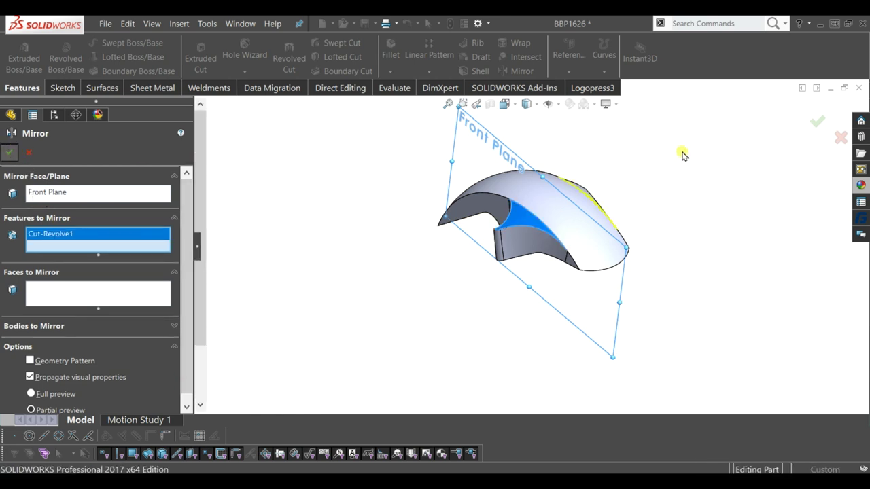
mouse_move(631, 225)
middle_down()
mouse_move(591, 240)
mouse_move(714, 195)
middle_up()
scroll(614, 196, down, 1)
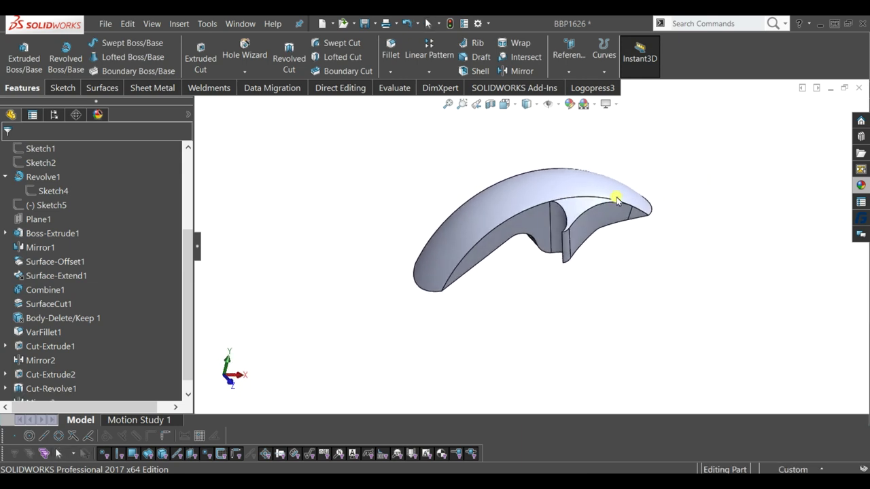
scroll(596, 202, down, 1)
scroll(588, 209, down, 2)
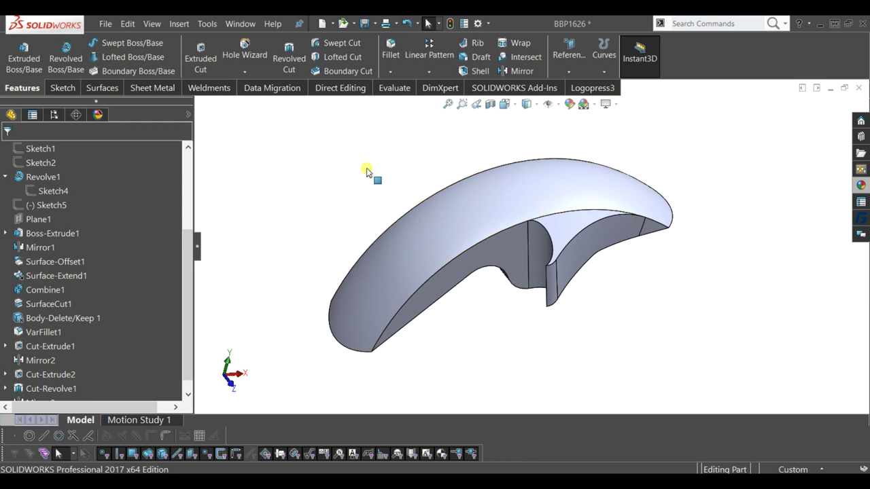
key(ctrl+b)
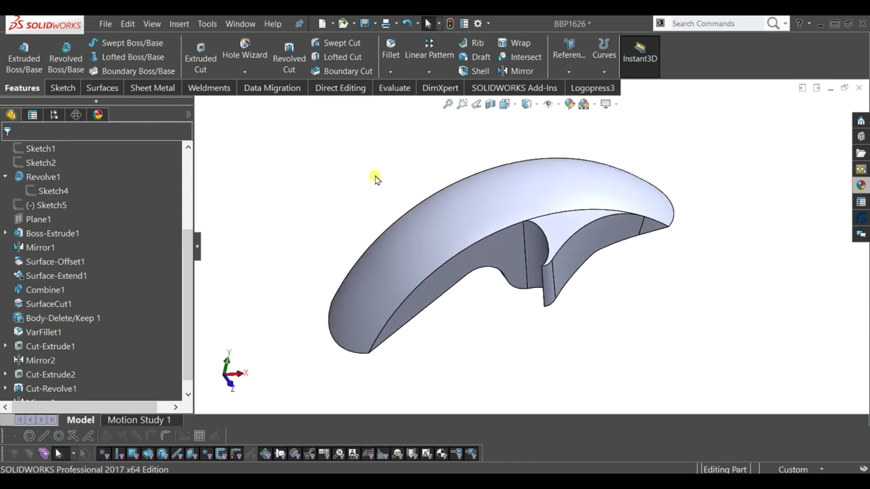
Start a variable-size fillet on the inner side edge with 3 mm and 8 mm radii.
click(385, 54)
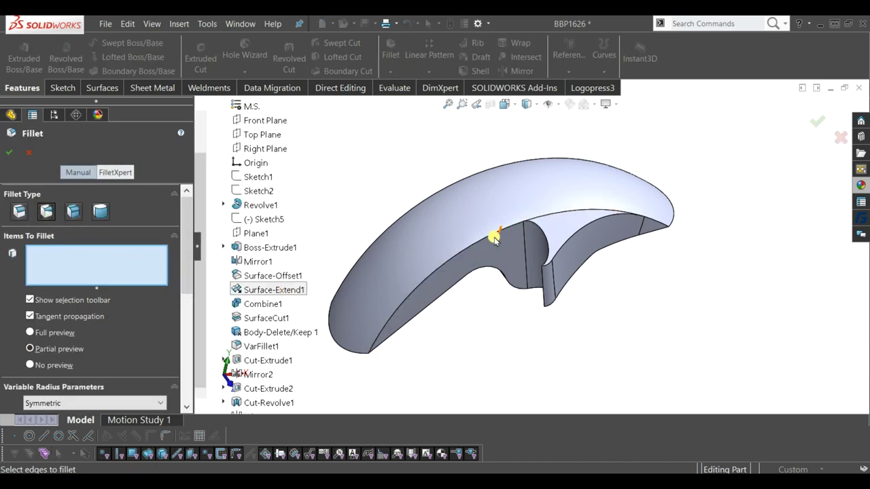
click(539, 229)
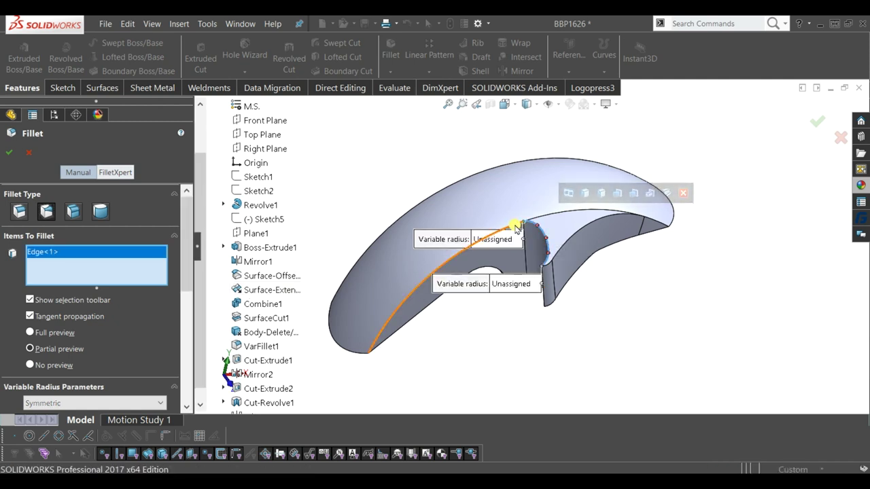
scroll(494, 306, down, 2)
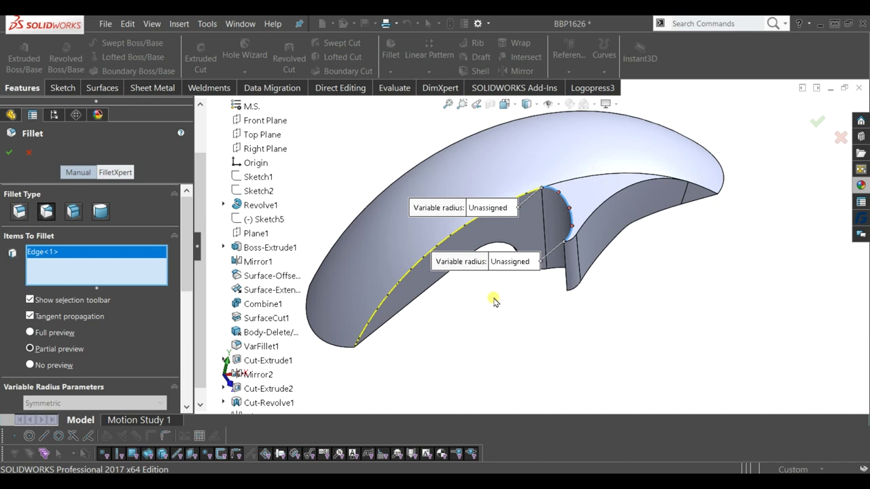
drag(475, 211, 403, 171)
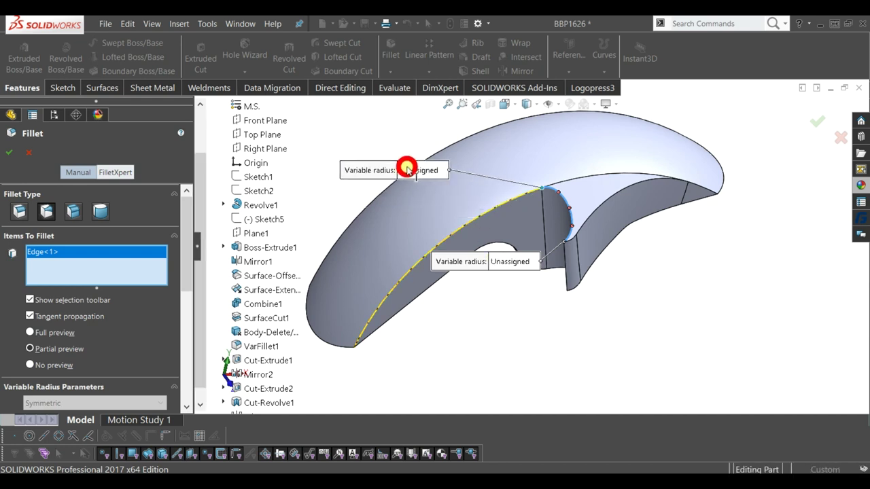
click(508, 263)
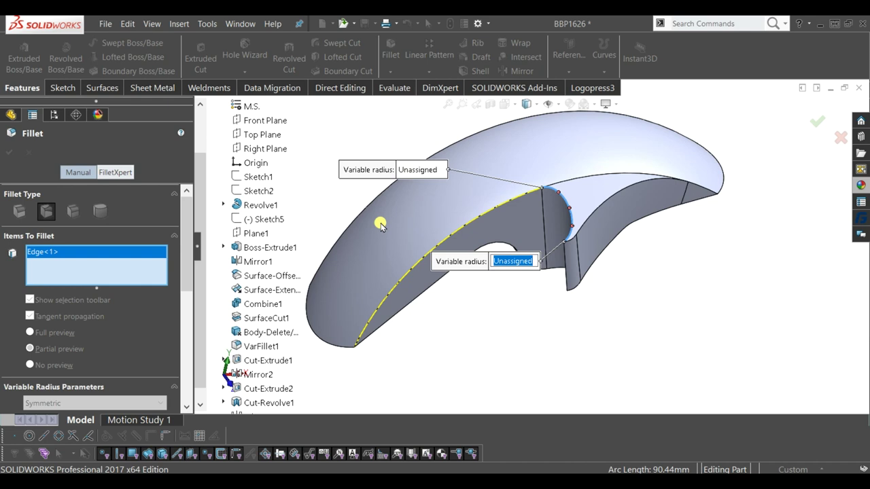
text(3)
click(422, 170)
click(421, 169)
text(8)
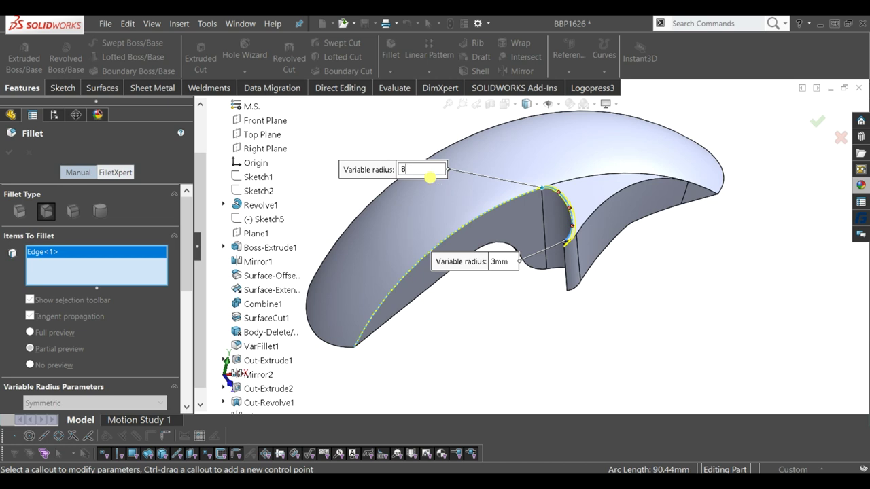
Add the long lower edge with a 5 mm front-end radius and apply the fillet.
click(355, 346)
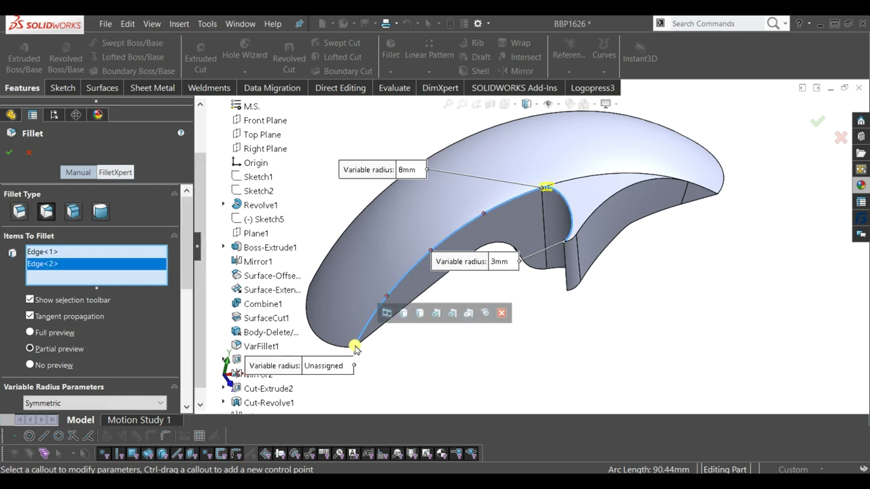
click(336, 366)
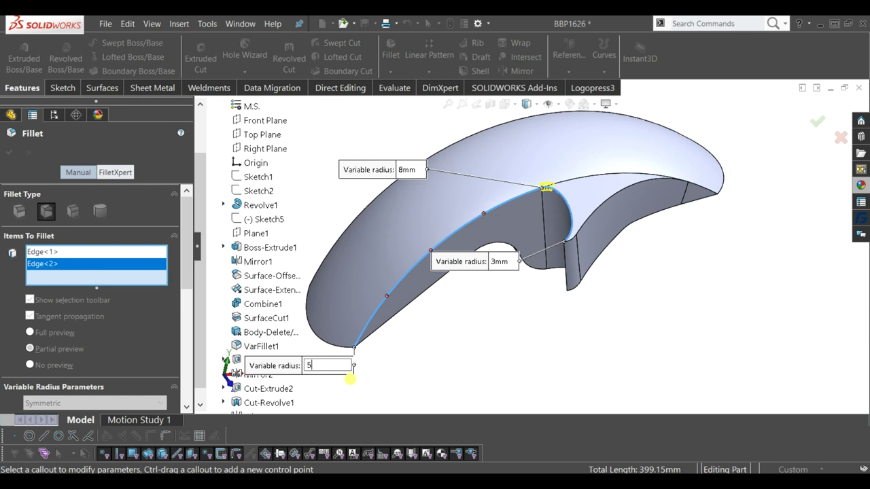
click(351, 381)
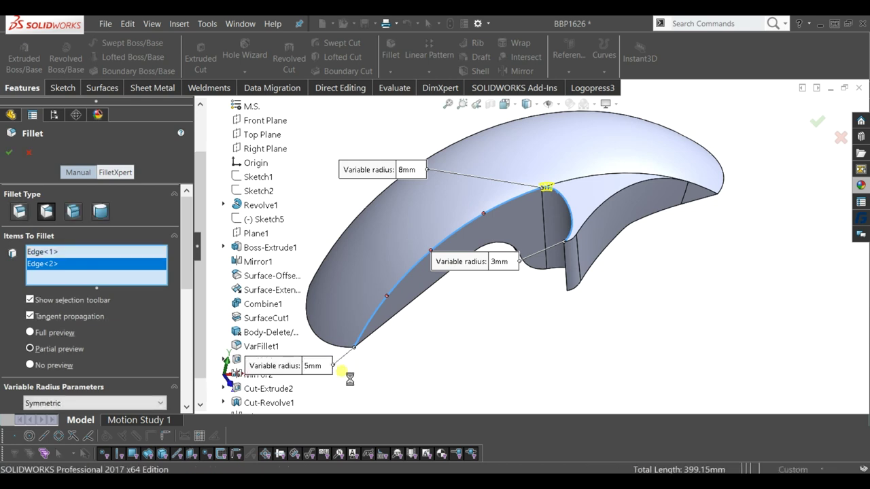
right_click(452, 350)
mouse_move(519, 350)
middle_down()
mouse_move(539, 295)
mouse_move(583, 237)
mouse_move(679, 315)
mouse_move(664, 356)
middle_up()
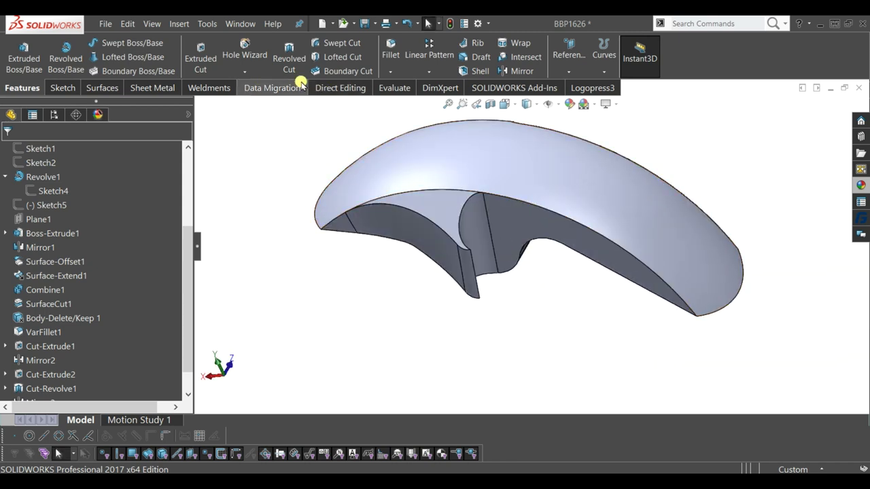
scroll(99, 343, down, 1)
Reopen VarFillet2 and add the opposite inner edge with 3 mm and 10 mm radii.
click(47, 389)
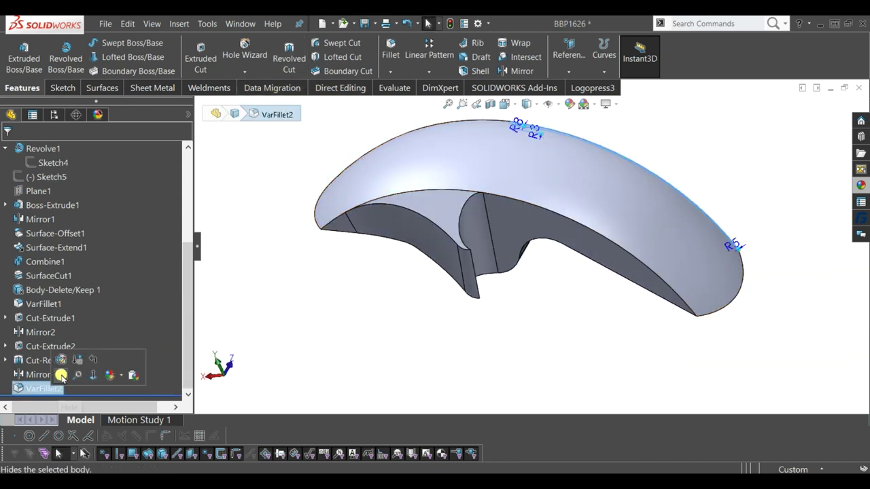
key(Return)
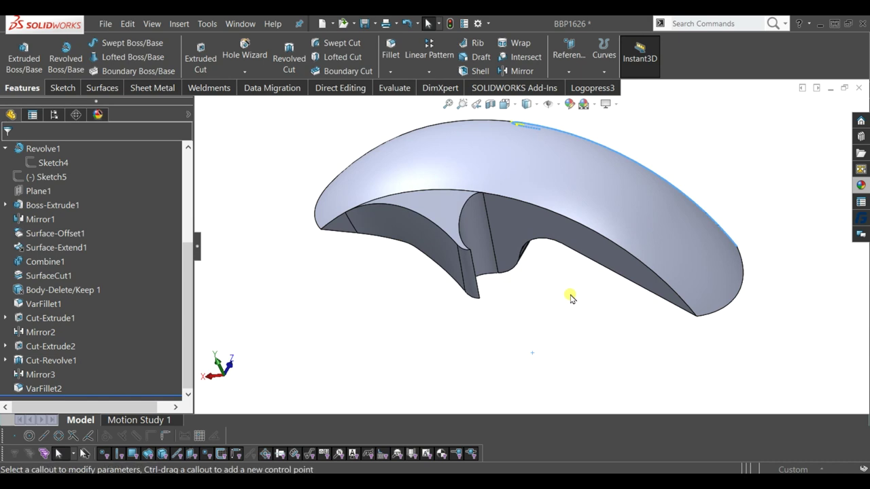
click(464, 212)
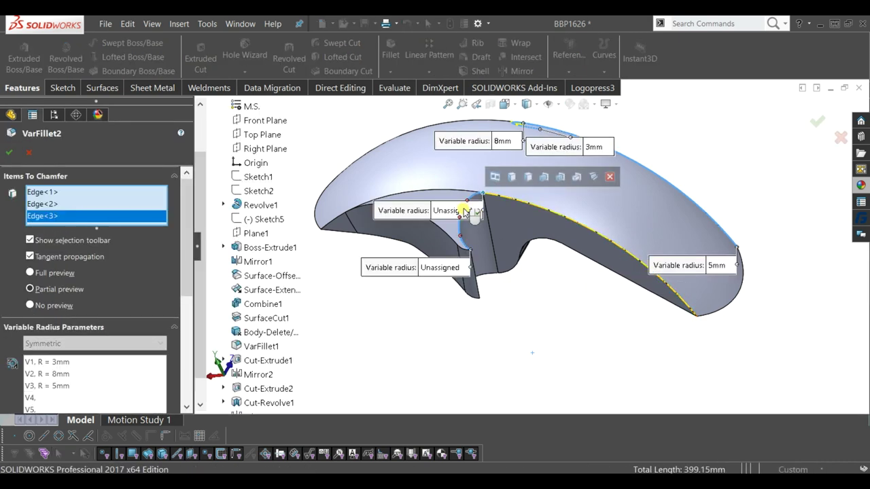
click(451, 273)
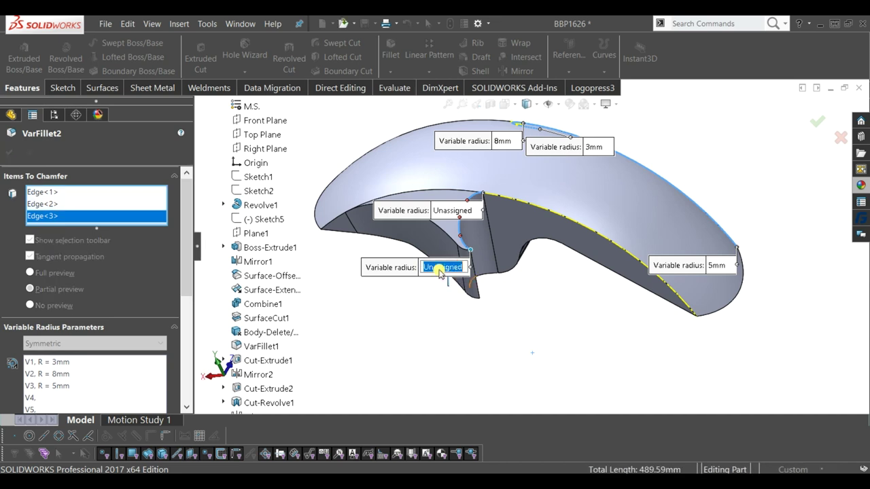
text(3)
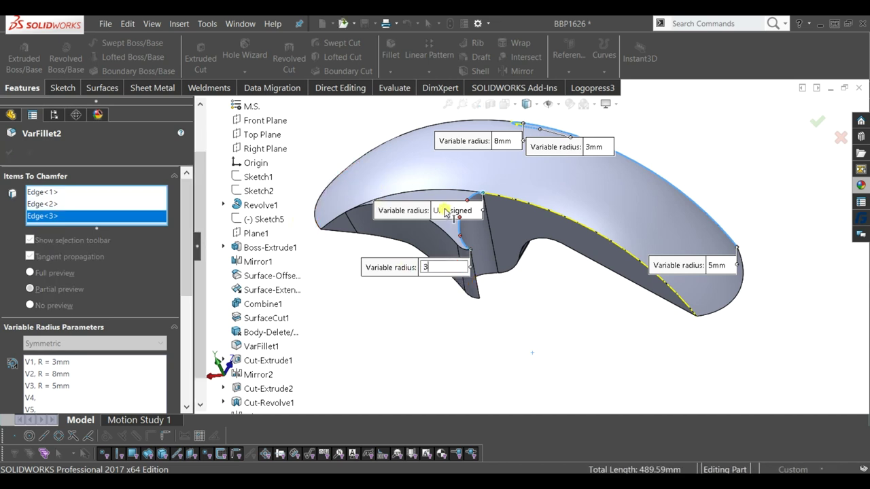
key(Return)
click(445, 211)
text(10)
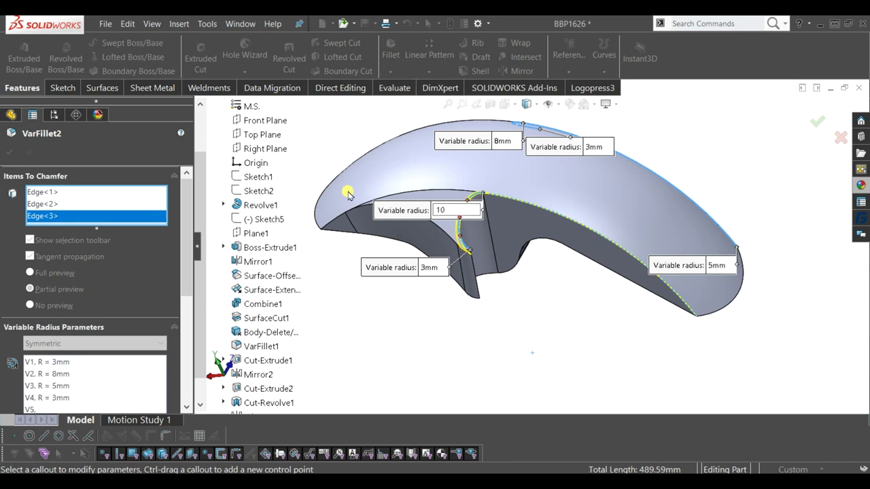
Add the remaining long edge with a 5 mm end radius and apply the updated fillet.
click(696, 318)
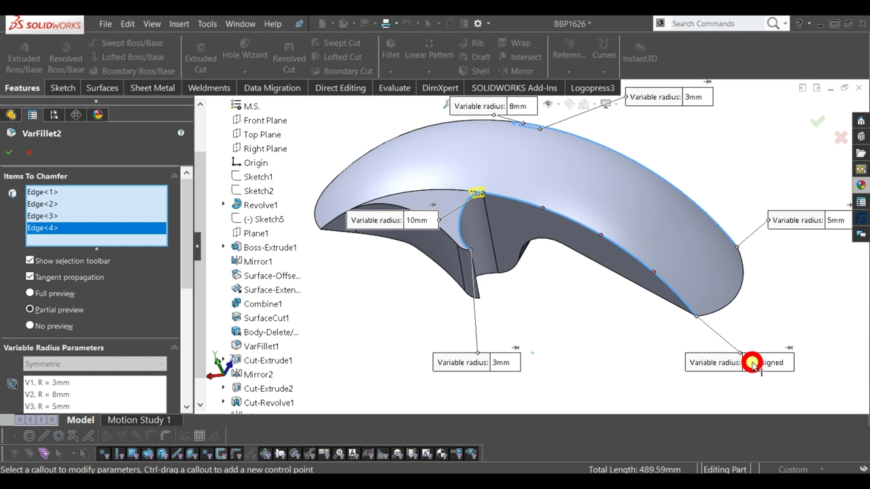
click(753, 364)
text(5)
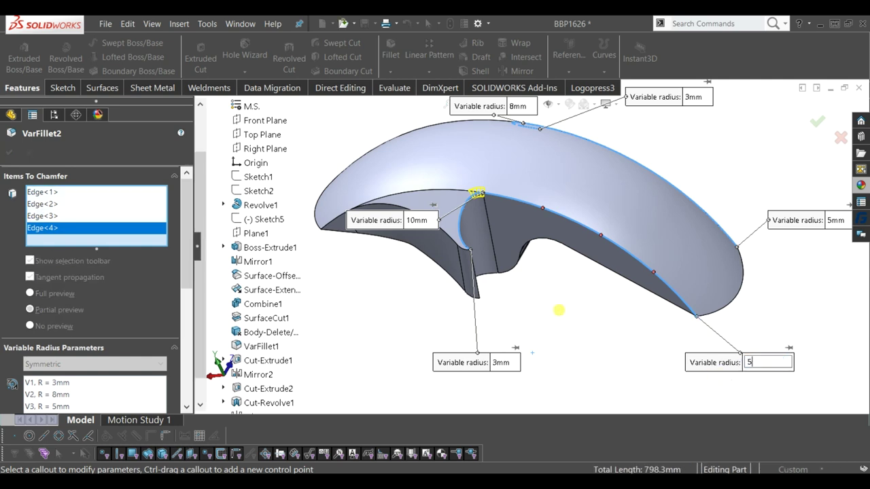
key(Return)
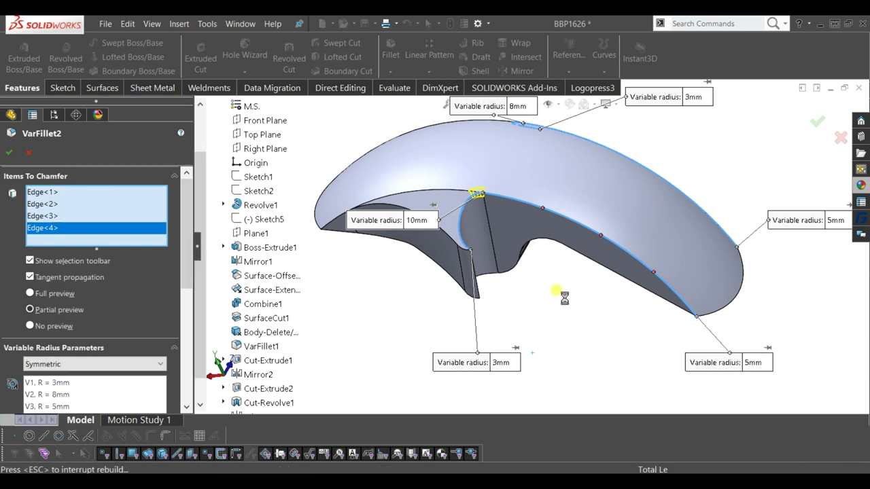
right_click(569, 303)
mouse_move(578, 274)
middle_down()
mouse_move(432, 267)
mouse_move(426, 210)
mouse_move(458, 278)
mouse_move(646, 288)
mouse_move(676, 262)
middle_up()
mouse_move(337, 165)
middle_down()
mouse_move(443, 200)
mouse_move(435, 194)
mouse_move(521, 179)
mouse_move(517, 168)
mouse_move(391, 147)
middle_up()
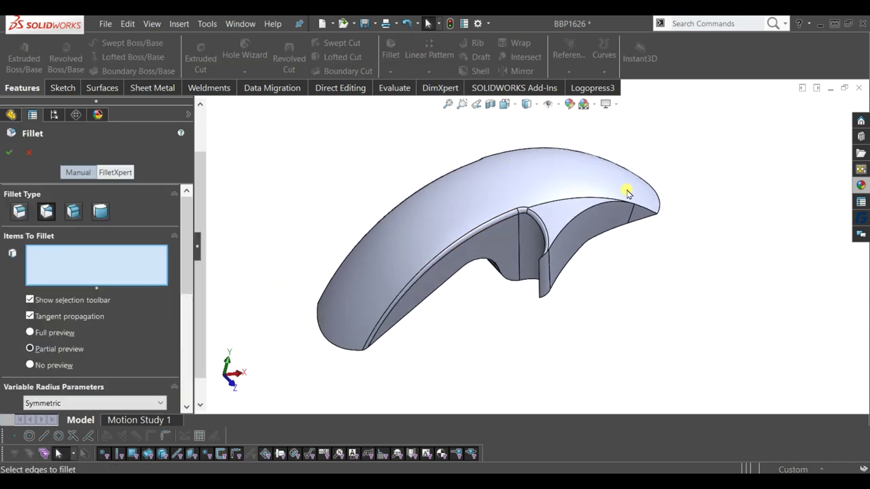
Fillet the top side edge with variable radii of 8 mm and 5 mm.
click(584, 201)
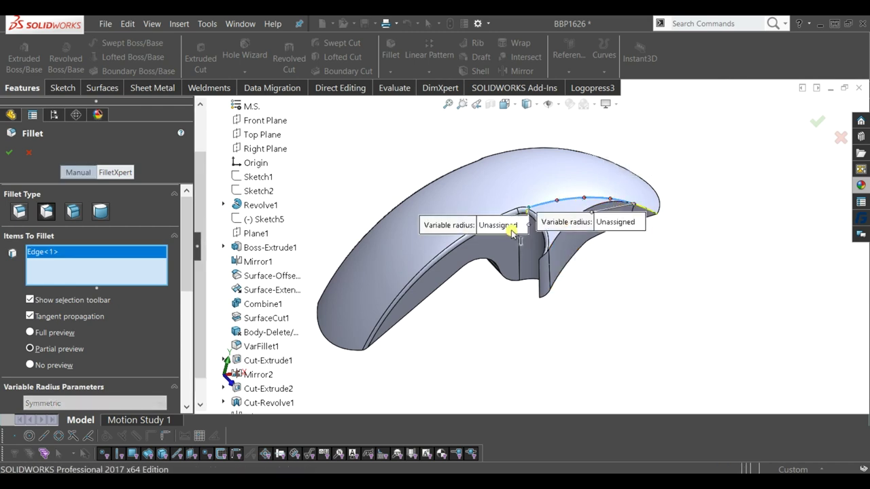
click(510, 230)
text(8)
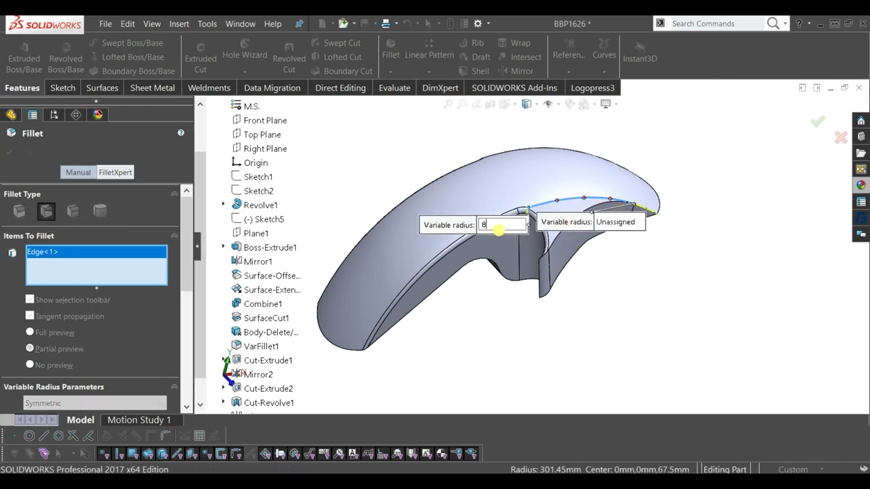
key(Return)
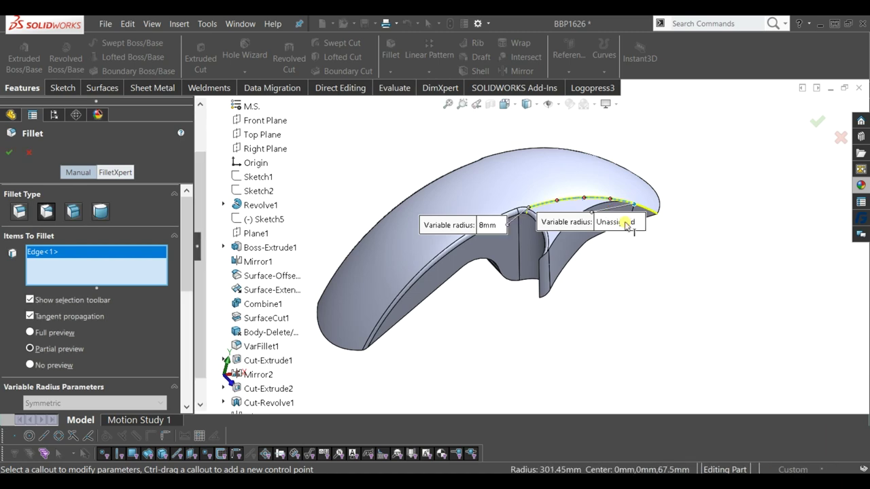
click(620, 224)
text(5)
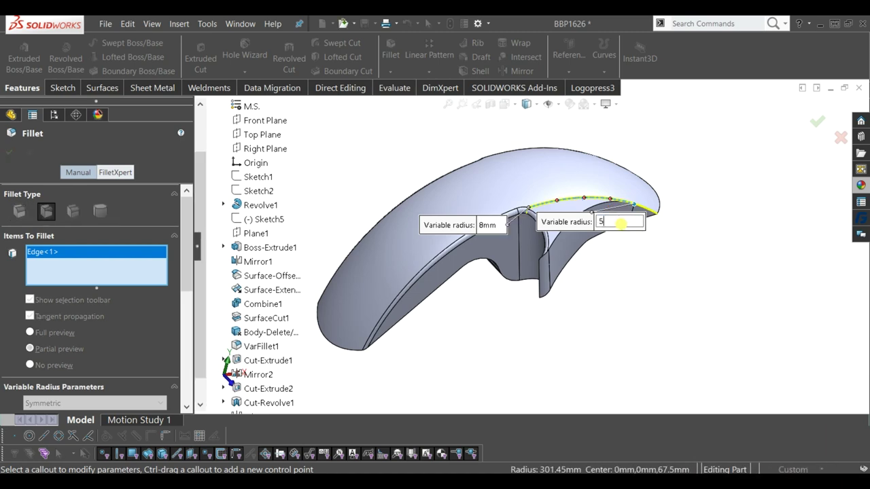
key(Return)
Add the second side edge with 5 mm and 8 mm radius points and apply the fillet.
mouse_move(607, 218)
middle_down()
mouse_move(646, 193)
mouse_move(704, 219)
mouse_move(737, 357)
middle_up()
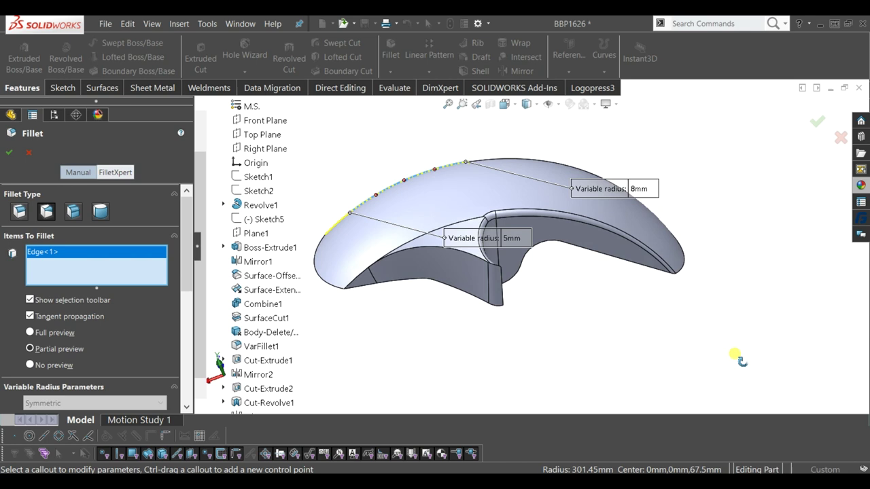
click(416, 249)
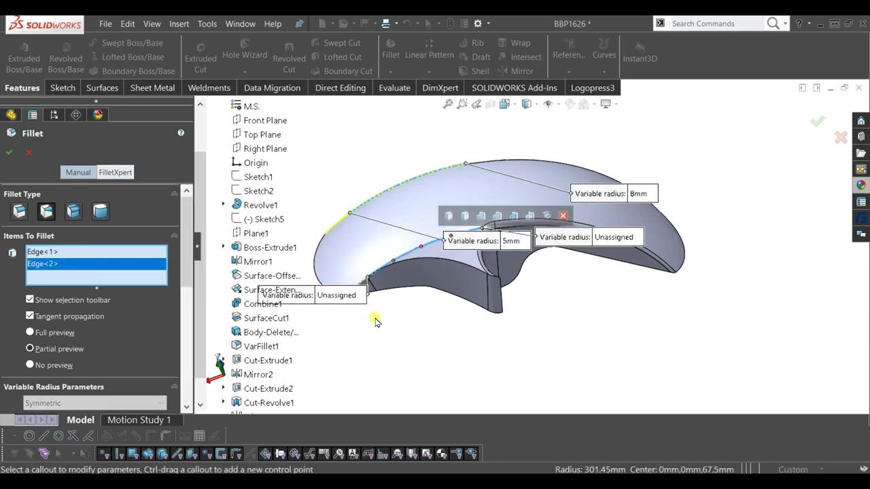
click(342, 295)
text(5)
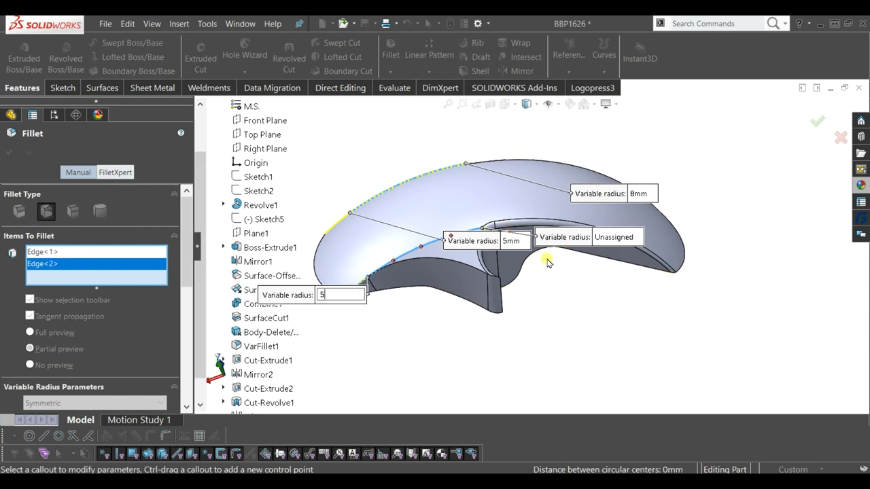
key(Return)
mouse_move(473, 245)
mouse_down()
mouse_move(471, 305)
mouse_move(508, 317)
mouse_up()
click(601, 237)
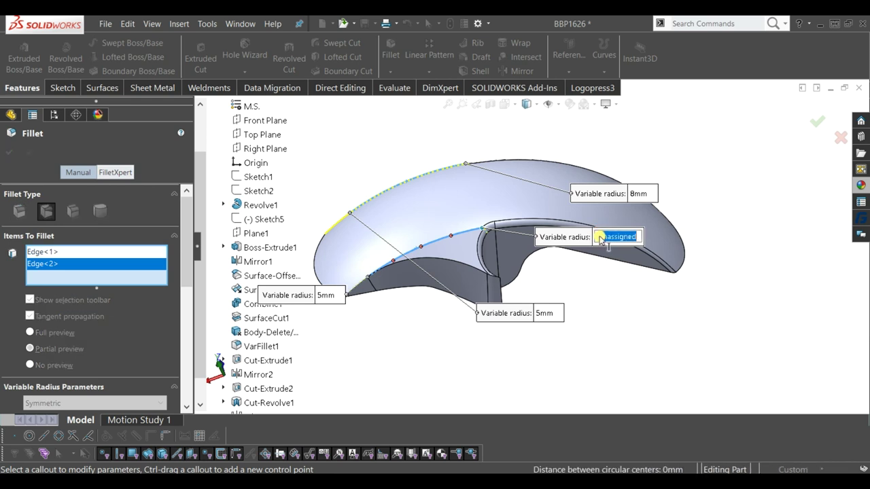
text(8)
key(Return)
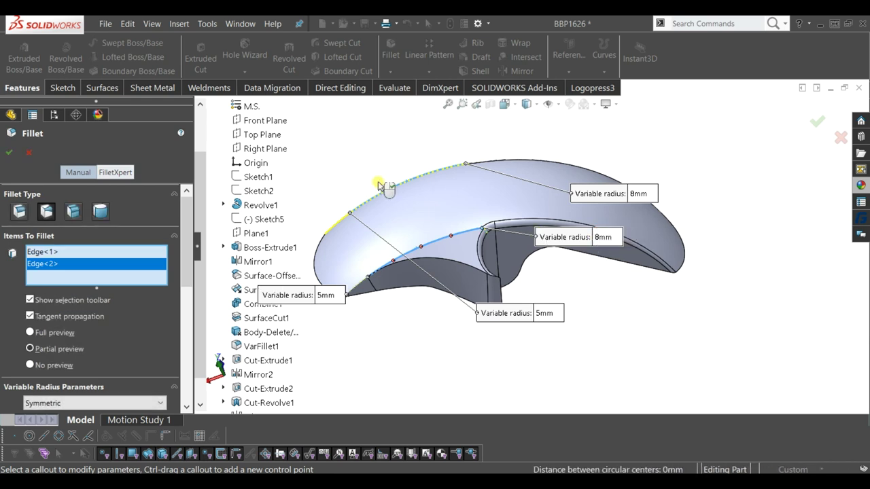
right_click(365, 182)
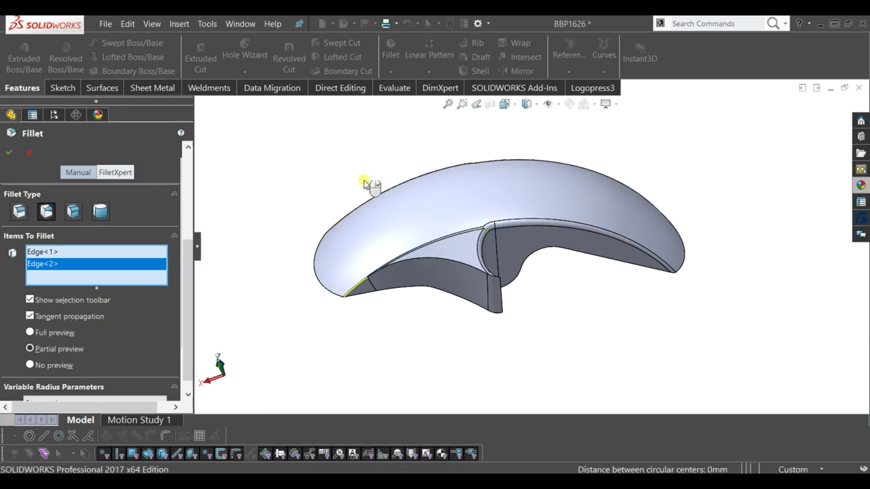
mouse_move(520, 288)
middle_down()
mouse_move(505, 257)
mouse_move(530, 180)
mouse_move(526, 208)
mouse_move(607, 165)
mouse_move(670, 243)
mouse_move(684, 291)
mouse_move(345, 168)
middle_up()
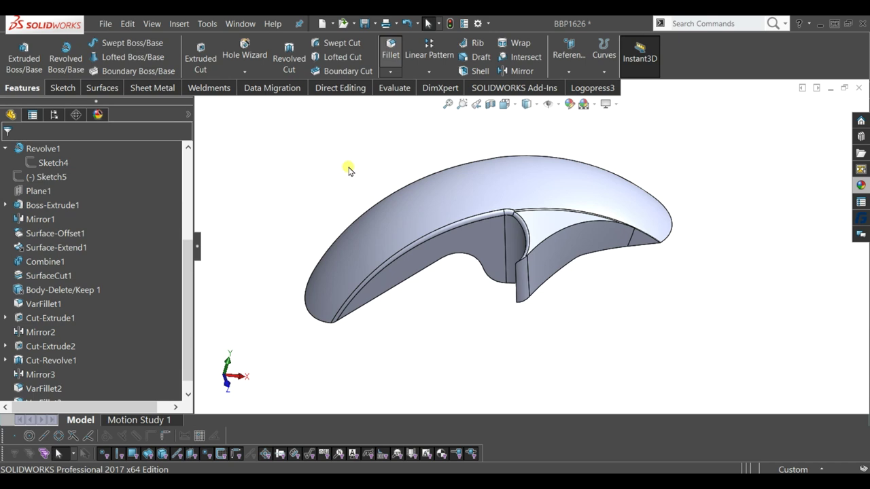
Round both front-end edges with a constant 3 mm fillet.
mouse_move(349, 161)
middle_down()
mouse_move(652, 272)
mouse_move(533, 292)
middle_up()
click(528, 288)
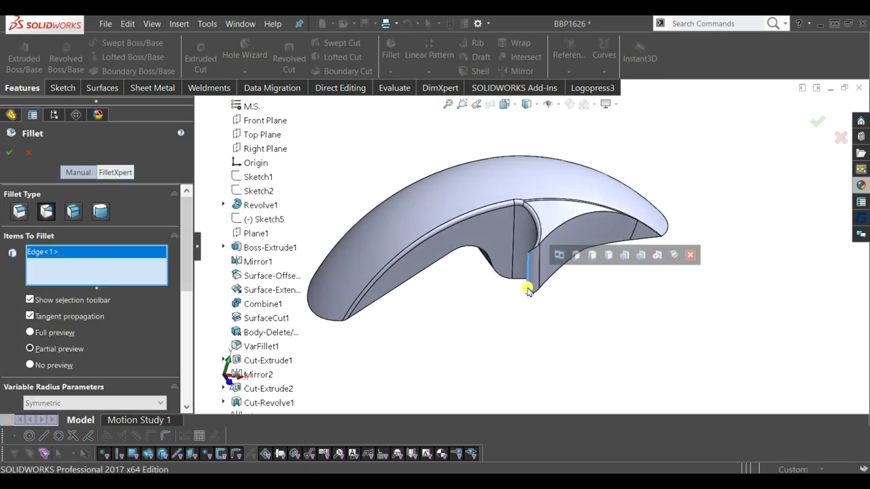
click(19, 211)
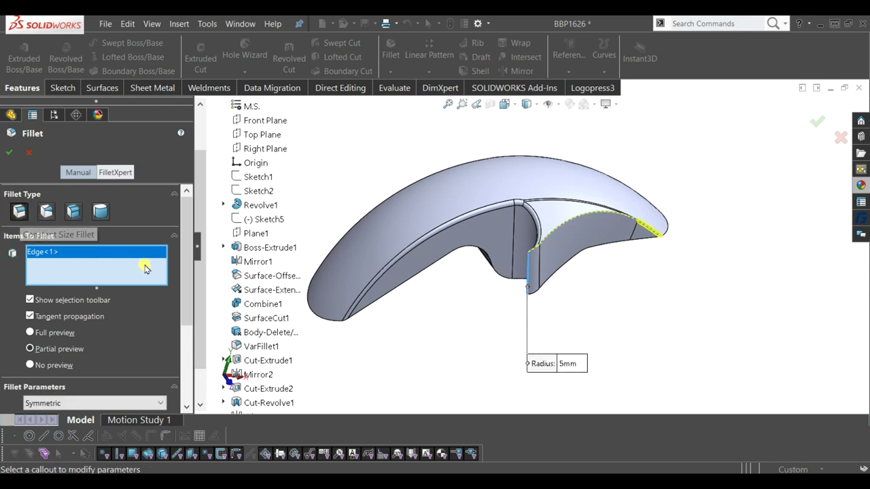
drag(187, 264, 173, 333)
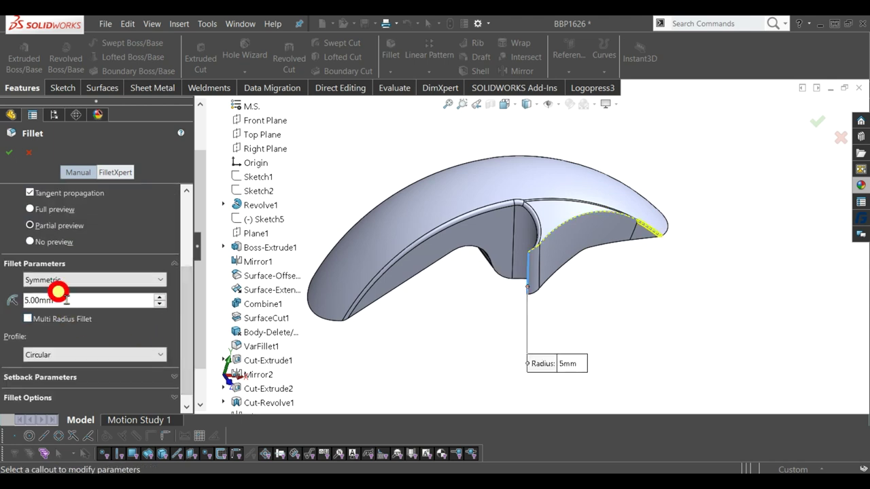
text(3)
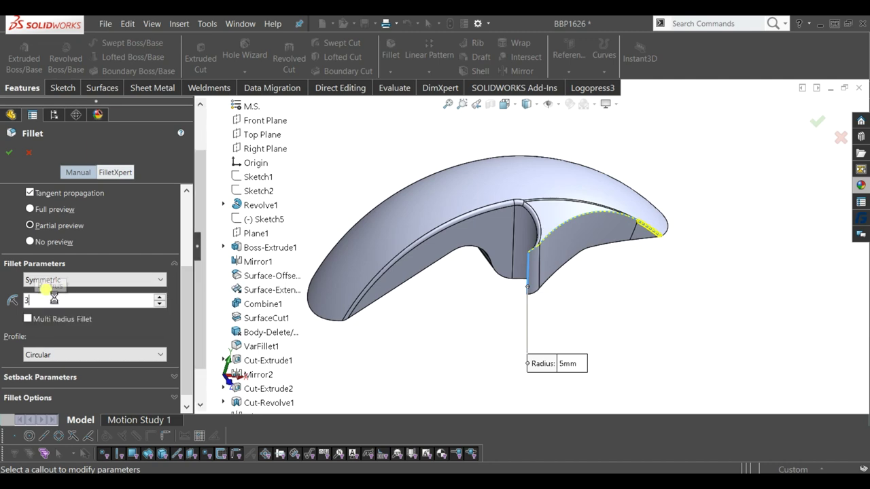
mouse_move(413, 293)
middle_down()
mouse_move(474, 344)
mouse_move(443, 294)
middle_up()
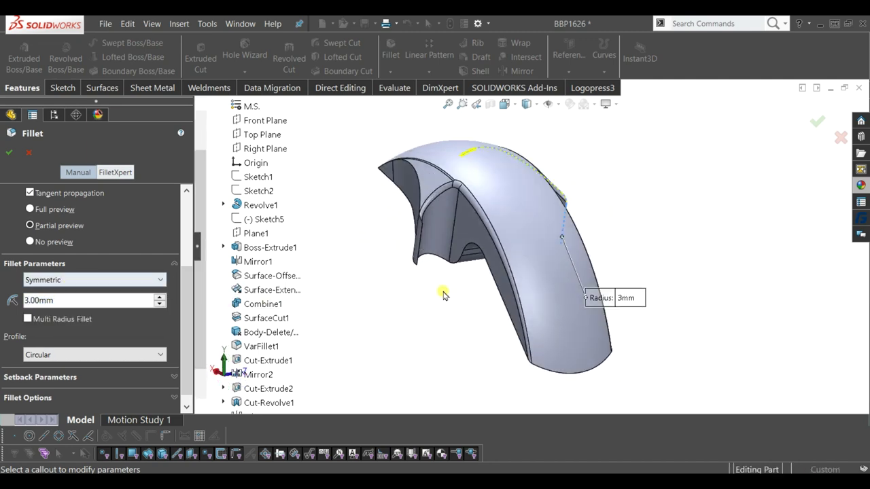
click(419, 261)
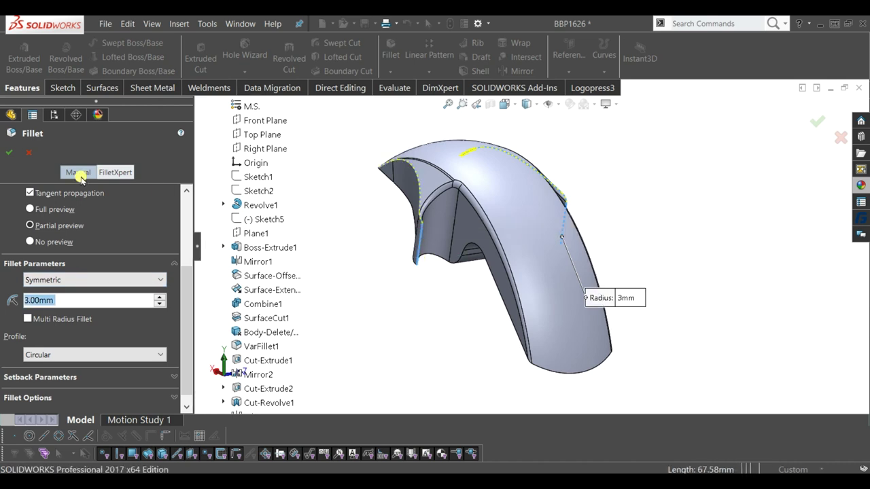
click(5, 152)
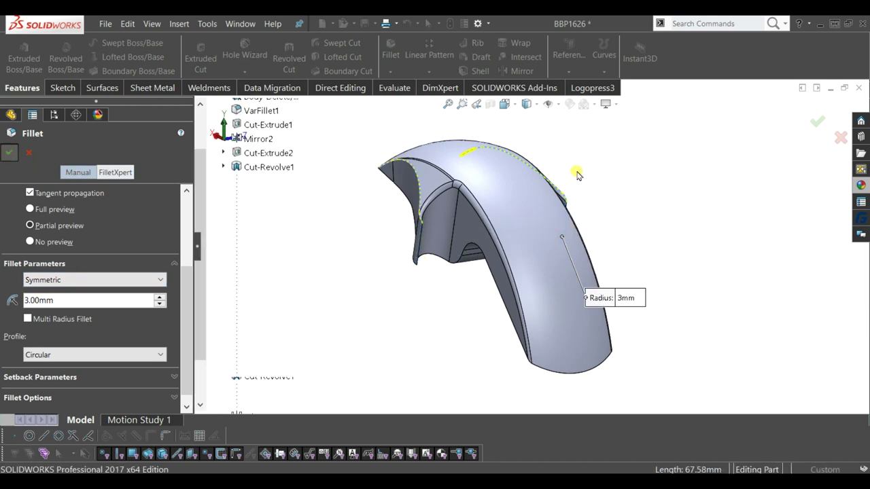
mouse_move(587, 230)
middle_down()
mouse_move(614, 206)
mouse_move(641, 229)
mouse_move(650, 307)
mouse_move(619, 230)
mouse_move(474, 172)
mouse_move(458, 184)
mouse_move(514, 166)
mouse_move(506, 245)
mouse_move(496, 194)
mouse_move(512, 219)
mouse_move(500, 203)
mouse_move(501, 240)
middle_up()
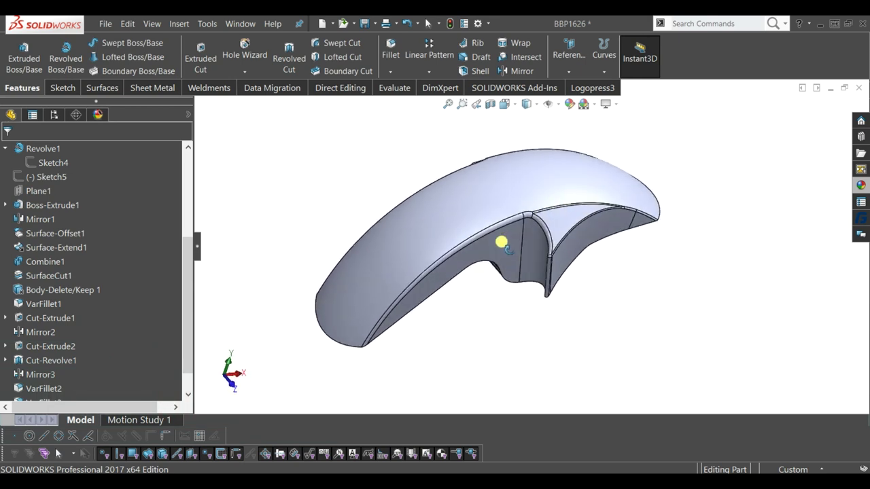
Shell the fender with 1.5 mm walls, selecting the visible row of faces to remove.
mouse_move(539, 322)
middle_down()
mouse_move(509, 145)
mouse_move(482, 179)
mouse_move(475, 163)
middle_up()
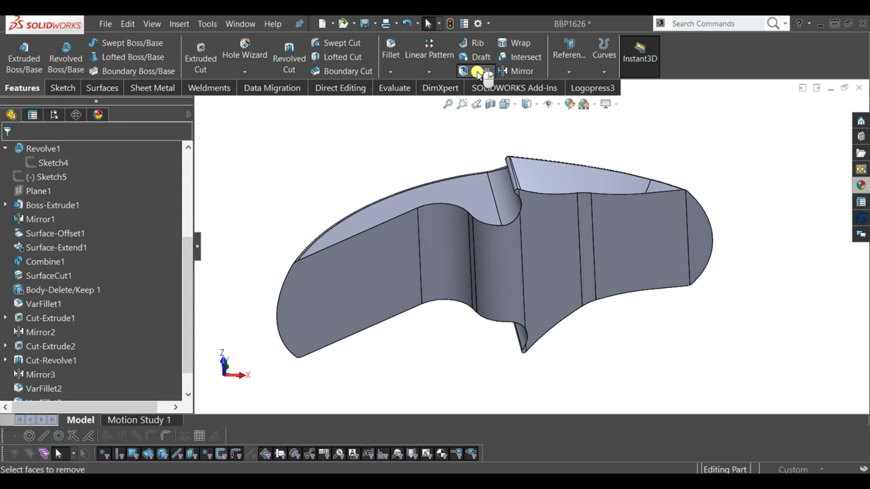
click(477, 71)
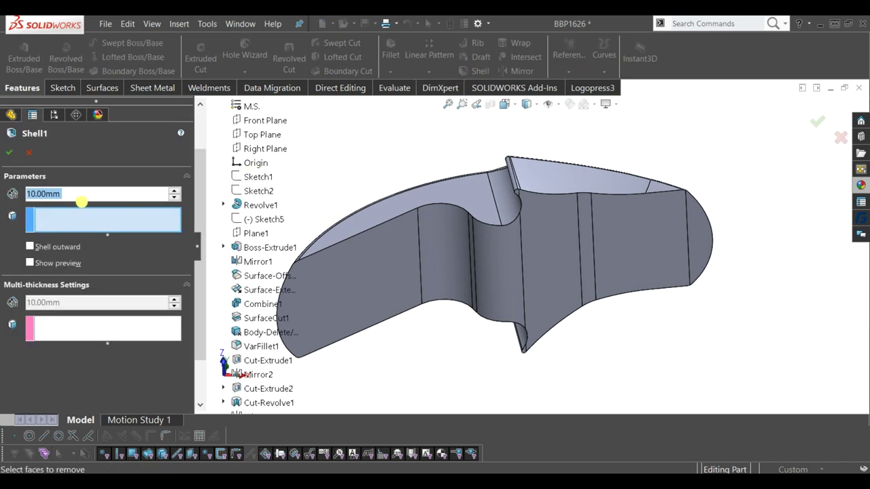
text(1.5)
click(125, 220)
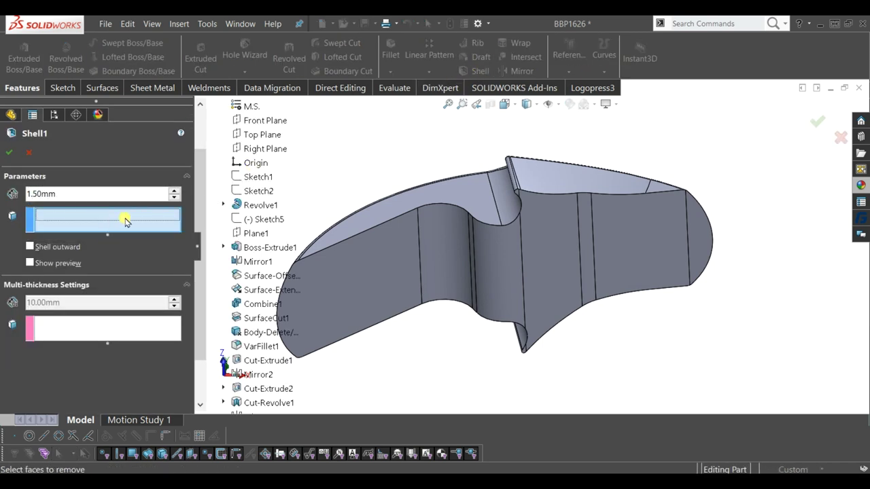
click(378, 279)
click(451, 273)
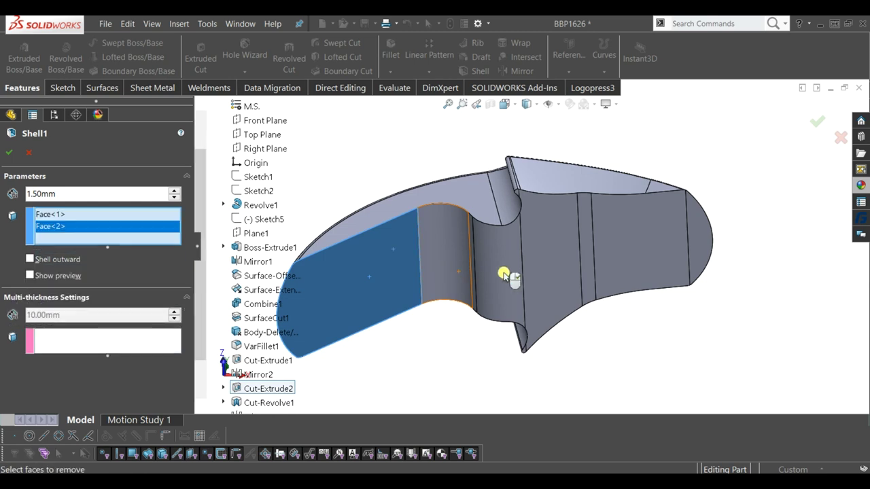
click(512, 273)
click(551, 269)
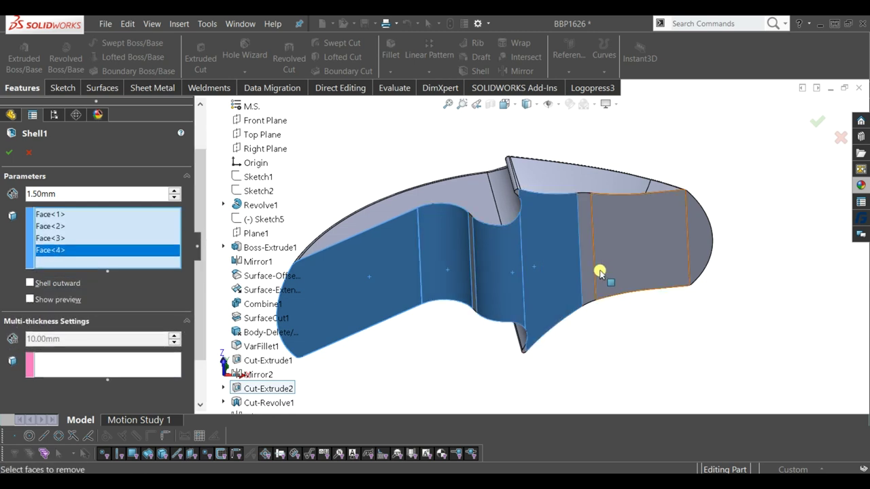
click(604, 267)
click(666, 262)
click(706, 258)
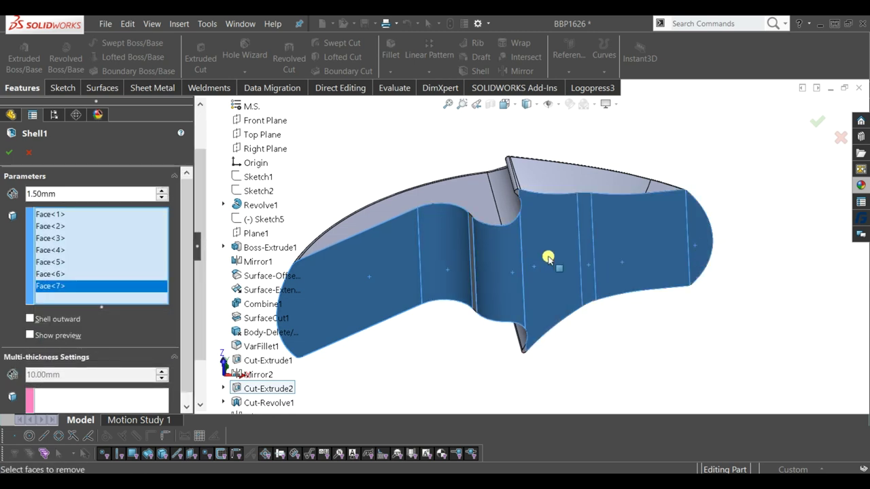
Add the hidden middle and fillet faces to the removal set and apply the shell.
middle_drag(499, 260, 499, 229)
click(460, 249)
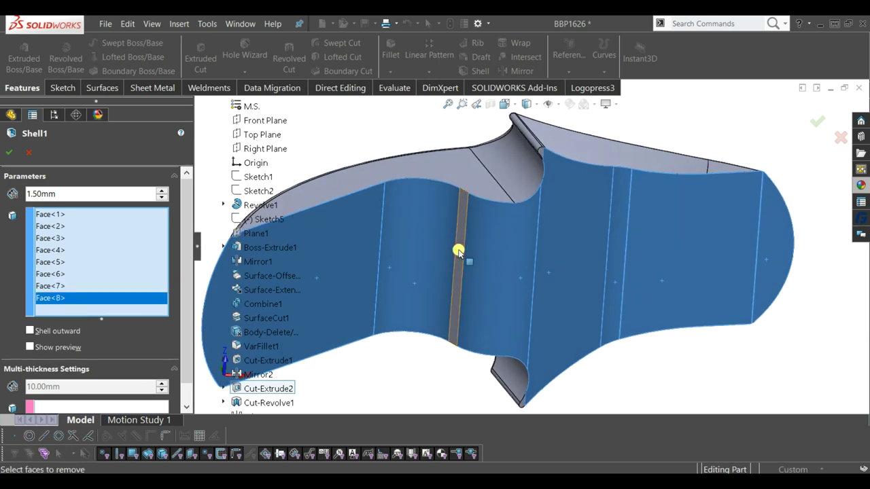
scroll(564, 140, down, 2)
scroll(553, 159, down, 2)
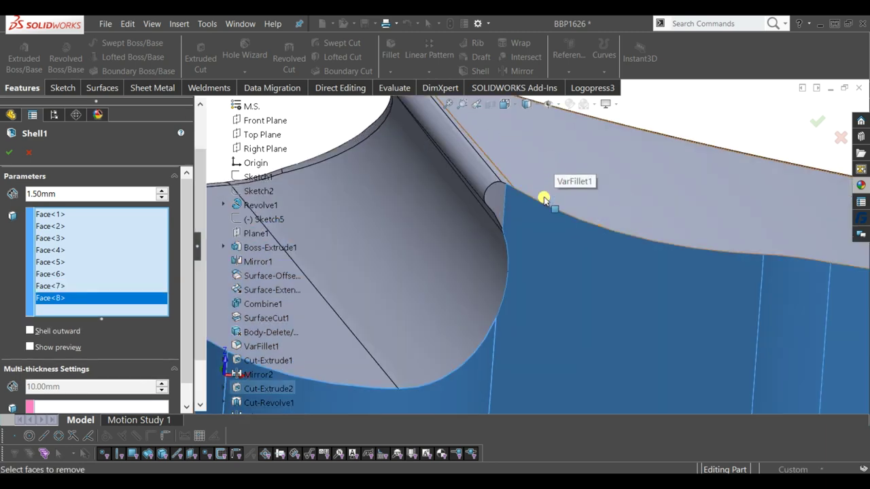
click(500, 202)
scroll(531, 299, up, 3)
middle_drag(532, 301, 532, 317)
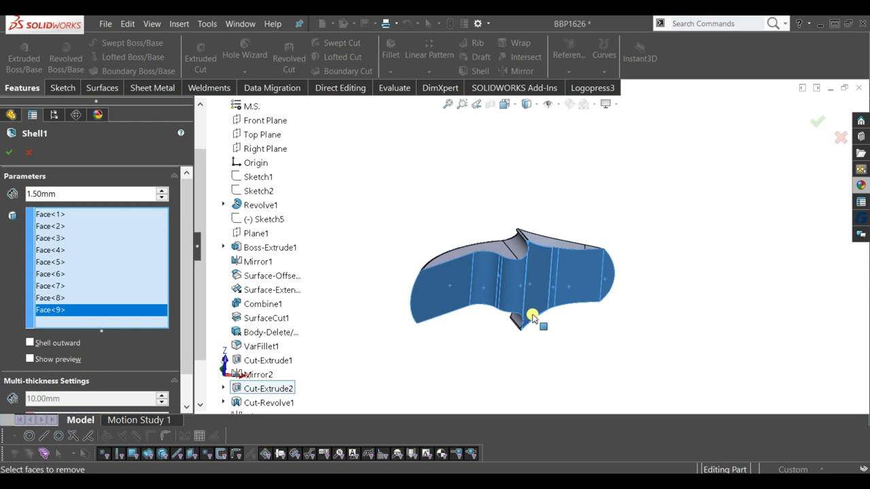
scroll(526, 315, down, 3)
scroll(517, 317, down, 2)
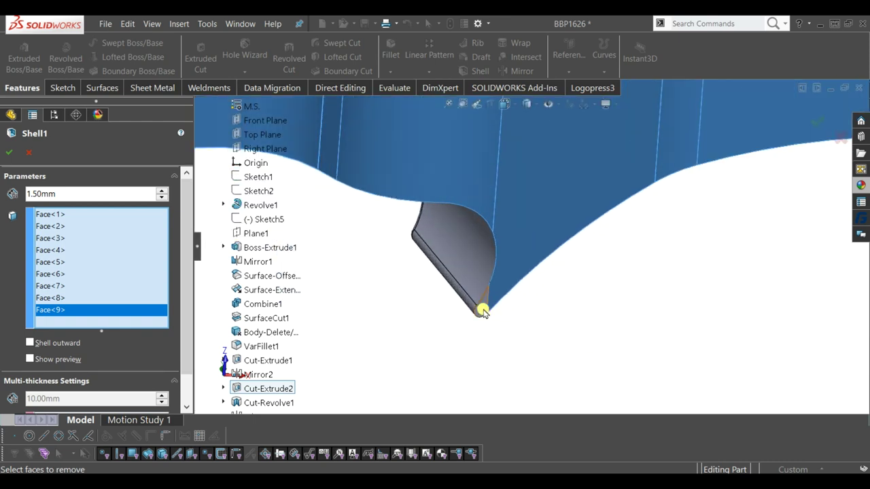
click(483, 307)
mouse_move(485, 307)
middle_down()
mouse_move(500, 311)
mouse_move(534, 188)
mouse_move(524, 218)
mouse_move(539, 196)
middle_up()
scroll(499, 311, up, 5)
scroll(524, 229, down, 2)
scroll(520, 233, down, 2)
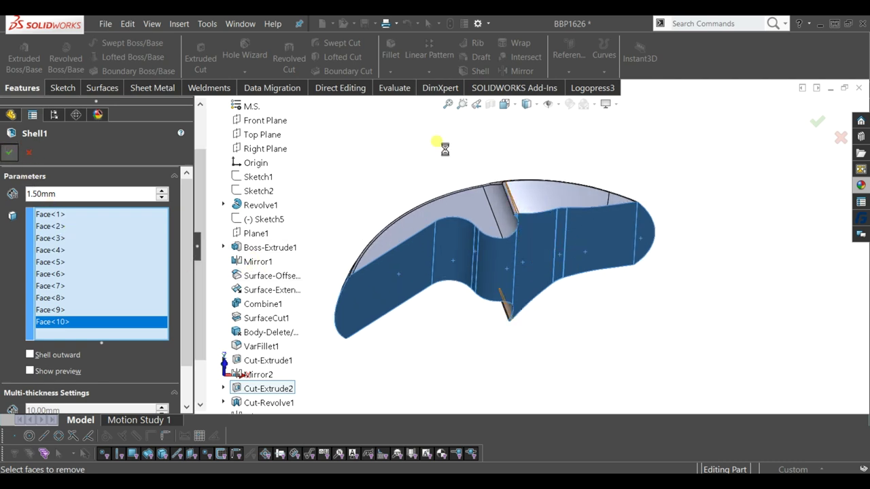
key(Return)
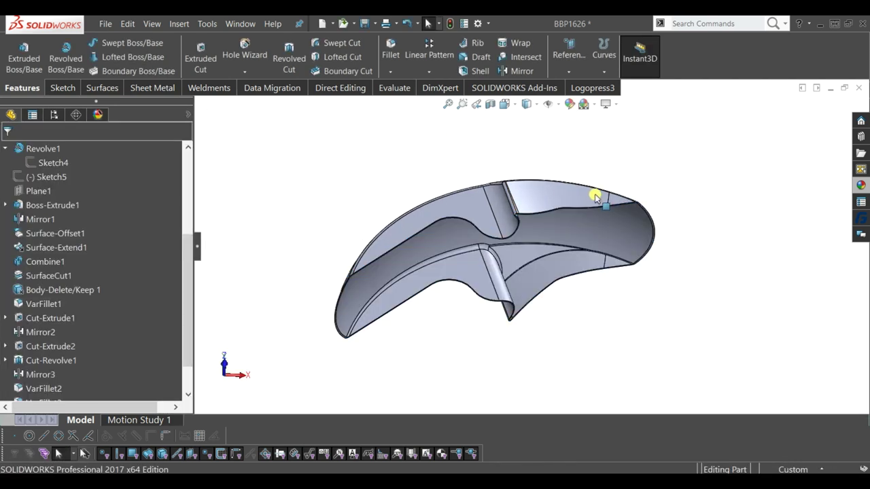
Display the fender Shaded With Edges and begin a sketch on the bracket face.
mouse_move(574, 219)
middle_down()
mouse_move(582, 278)
mouse_move(614, 360)
middle_up()
click(528, 133)
mouse_move(505, 161)
middle_down()
mouse_move(598, 301)
mouse_move(539, 159)
mouse_move(551, 156)
mouse_move(538, 285)
middle_up()
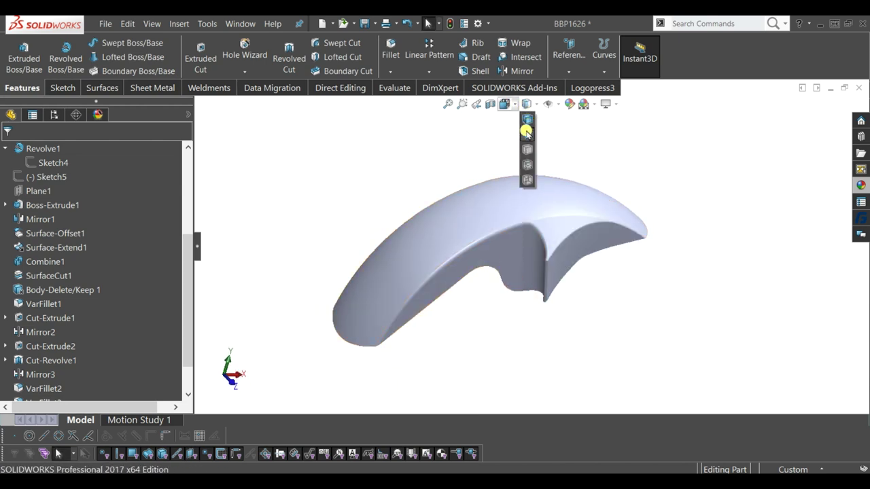
click(526, 129)
click(517, 277)
Sketch a circle on the bracket face and dimension its diameter to 15 mm.
click(557, 235)
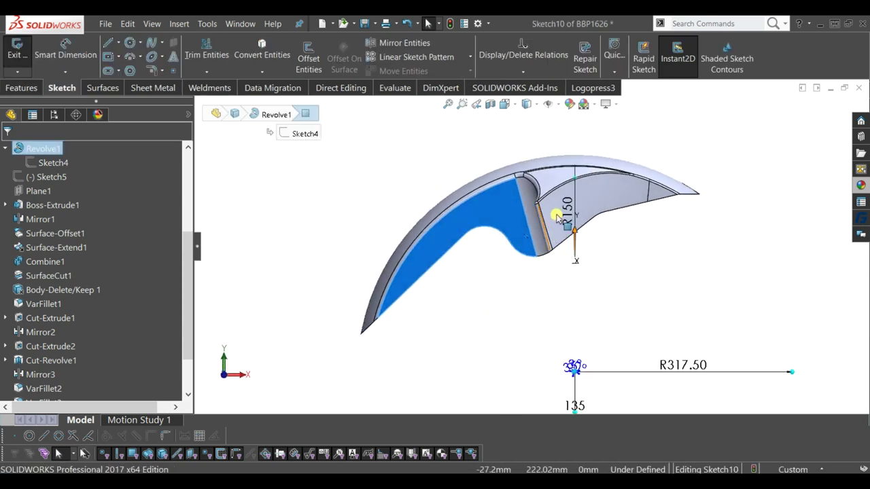
scroll(525, 270, down, 2)
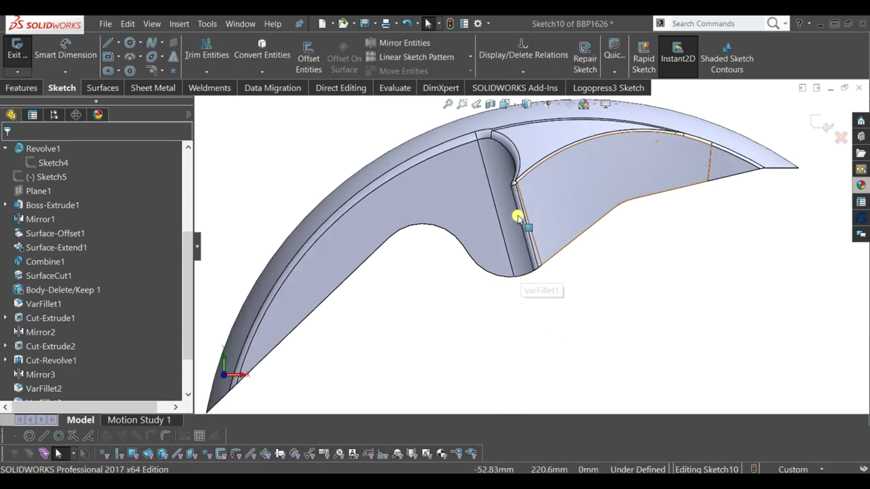
scroll(520, 214, down, 2)
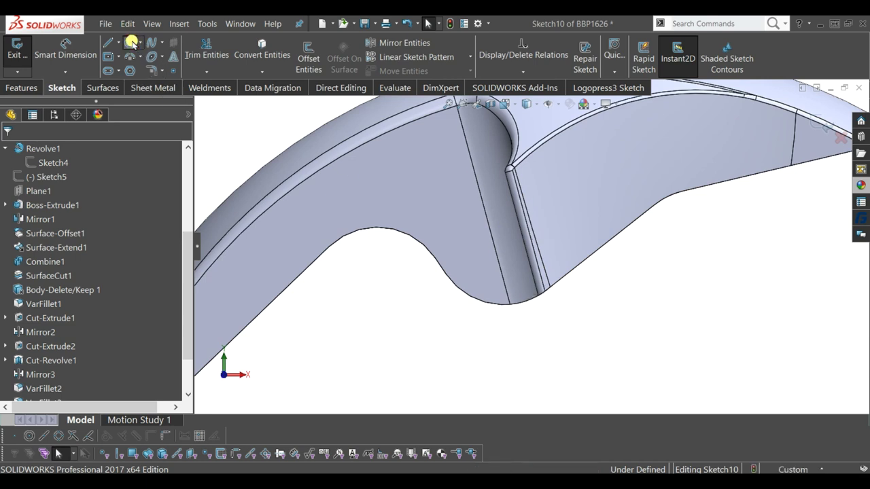
click(471, 258)
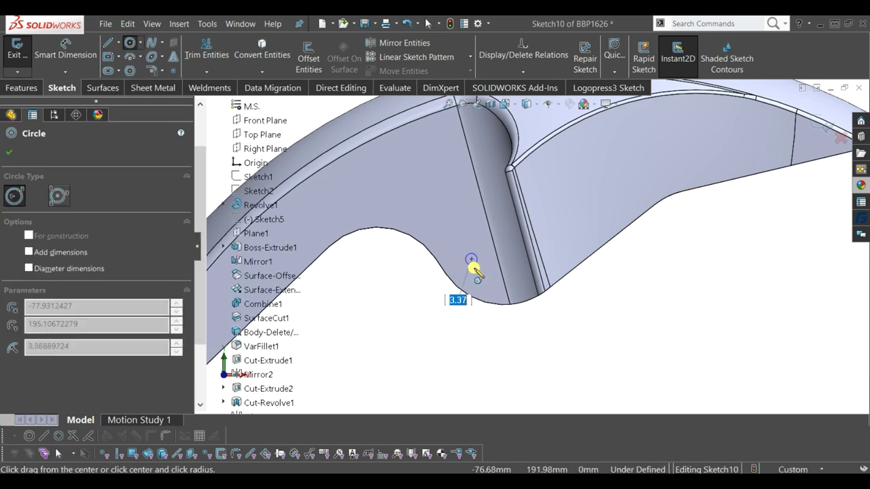
click(478, 271)
click(72, 55)
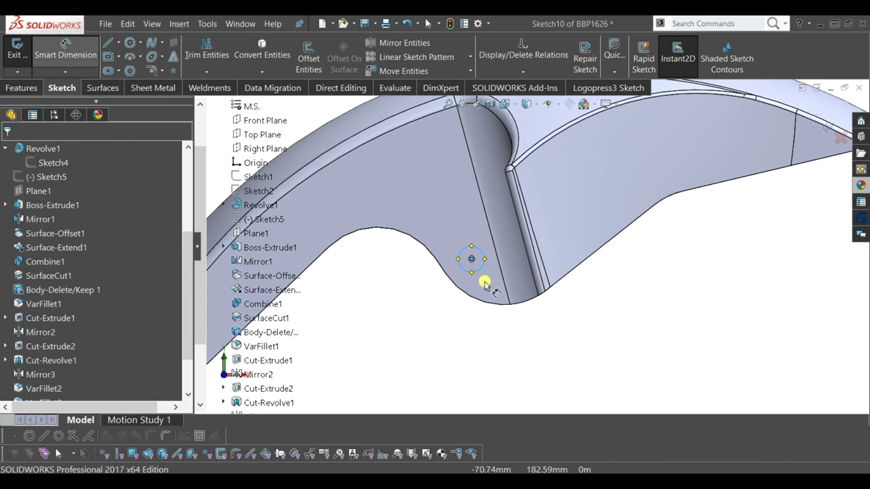
click(455, 281)
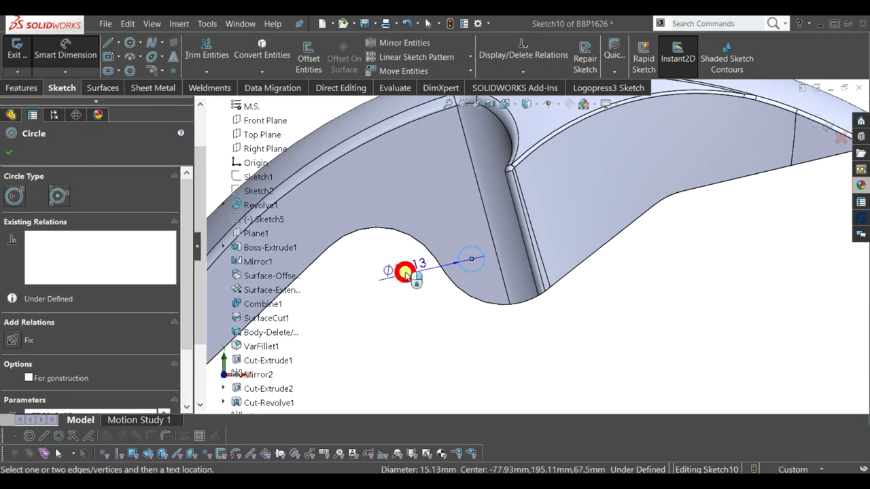
click(405, 272)
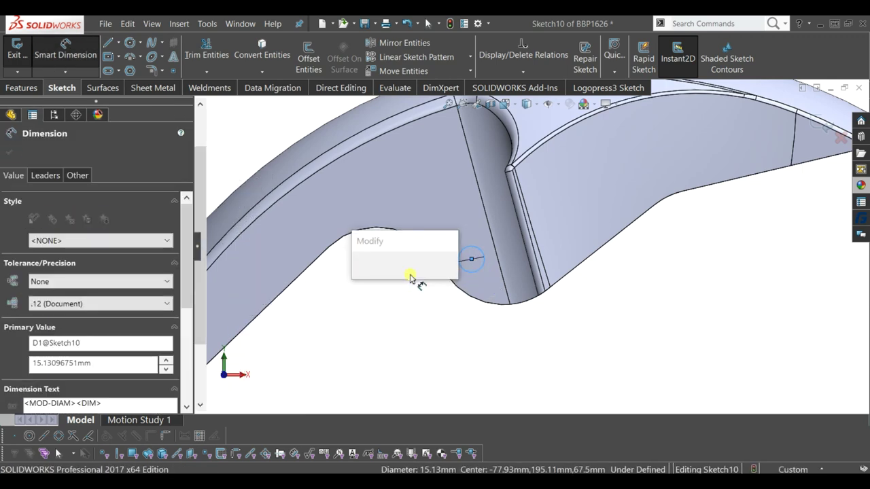
text(15)
key(Return)
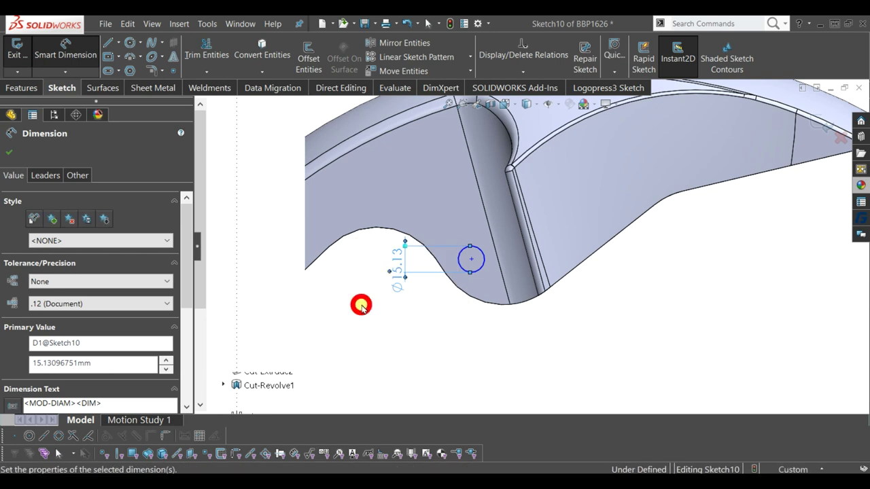
click(360, 305)
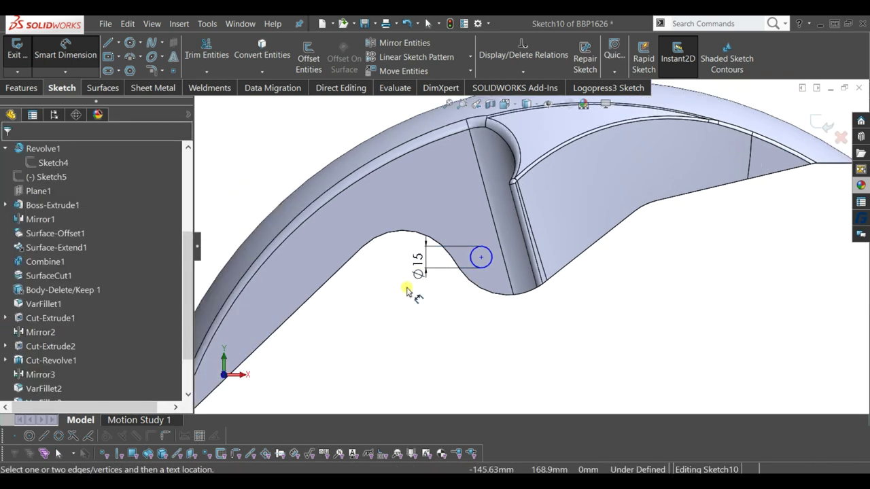
key(f)
Extruded-cut the circle with end condition Through All to make the hole.
click(816, 124)
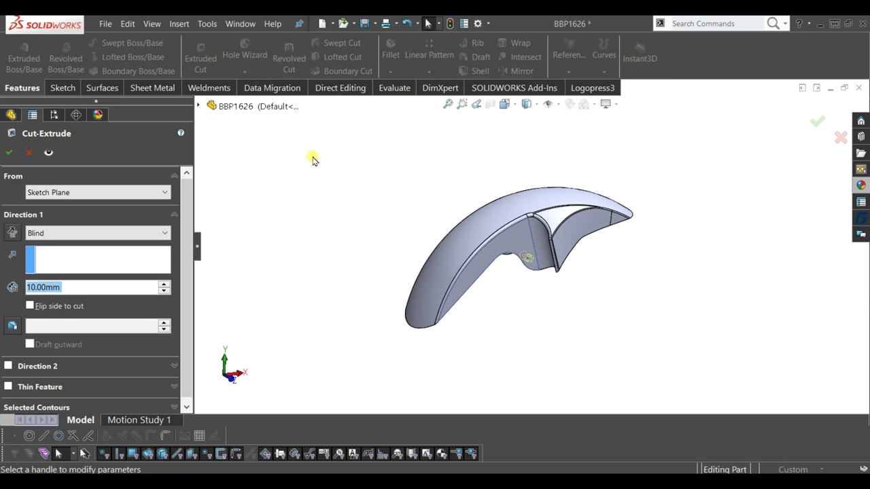
click(79, 199)
click(74, 195)
click(64, 232)
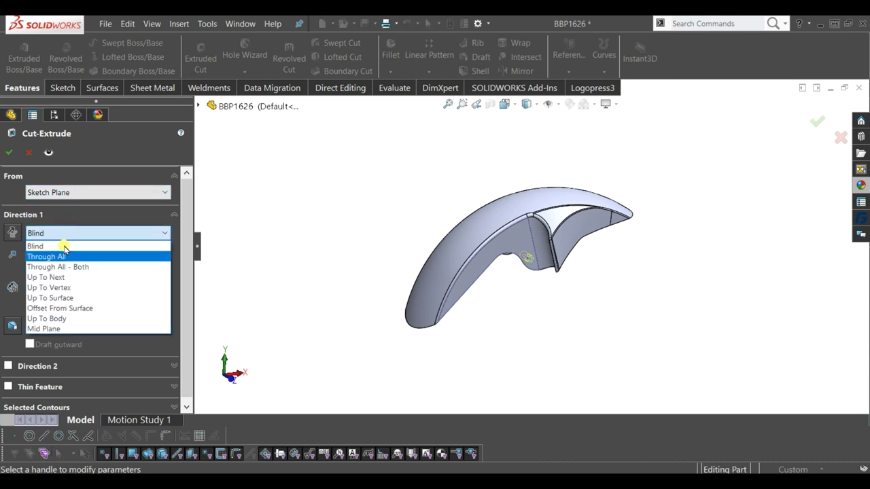
click(65, 257)
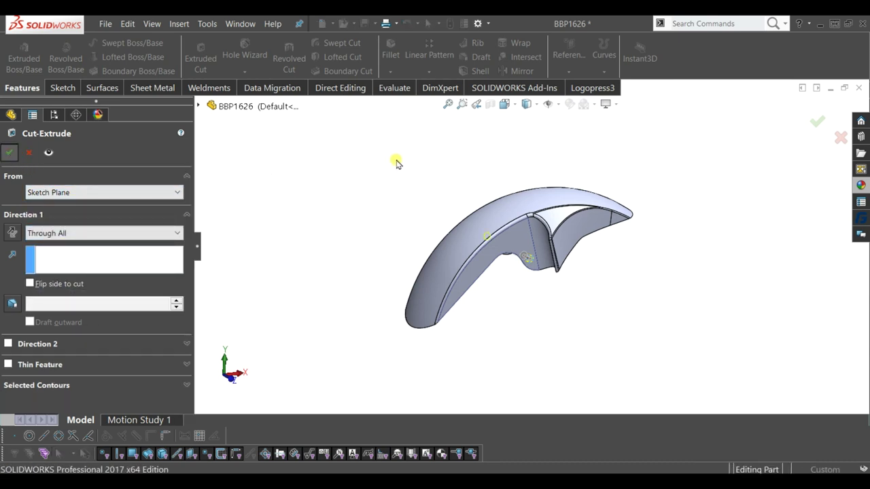
key(Return)
Inspect the new hole in plain Shaded view, then return to Shaded With Edges.
scroll(610, 188, down, 2)
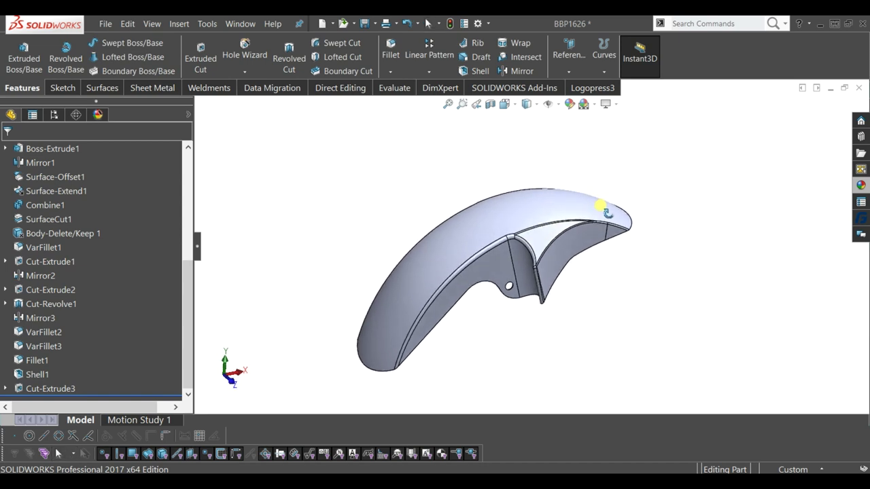
click(528, 110)
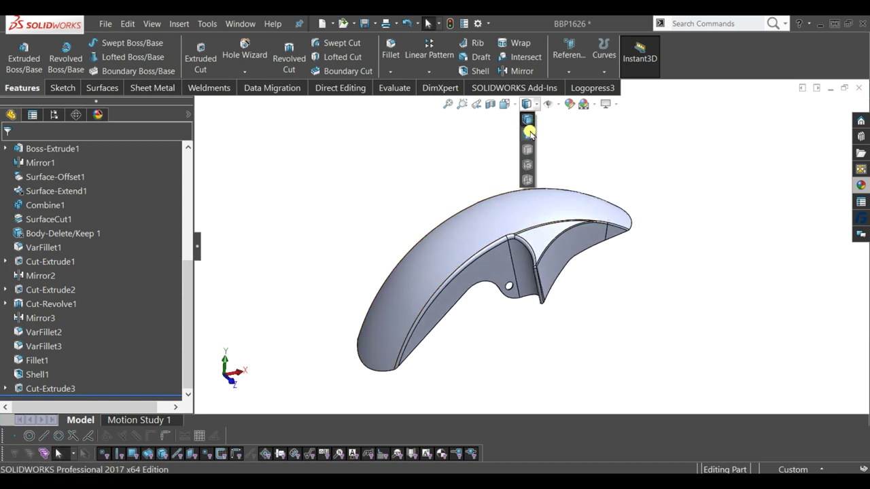
click(527, 134)
mouse_move(602, 277)
middle_down()
mouse_move(602, 227)
mouse_move(711, 229)
mouse_move(637, 233)
mouse_move(578, 283)
mouse_move(592, 252)
mouse_move(596, 271)
mouse_move(596, 249)
mouse_move(493, 351)
middle_up()
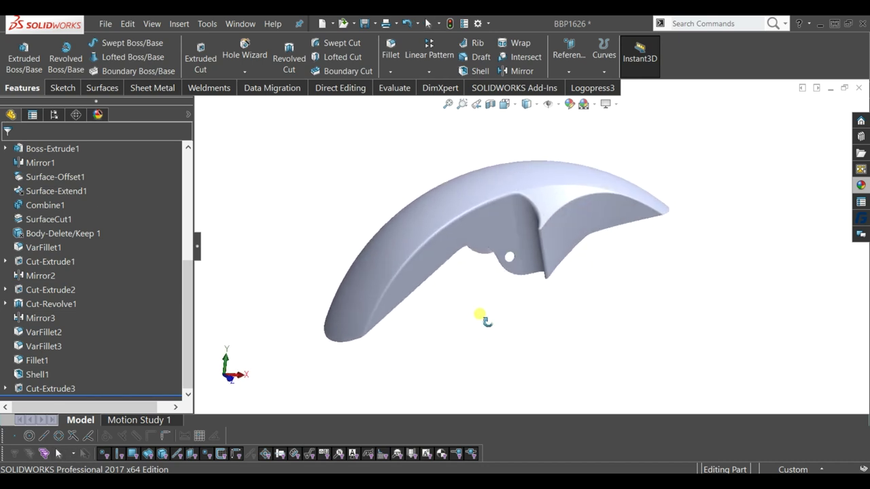
click(524, 108)
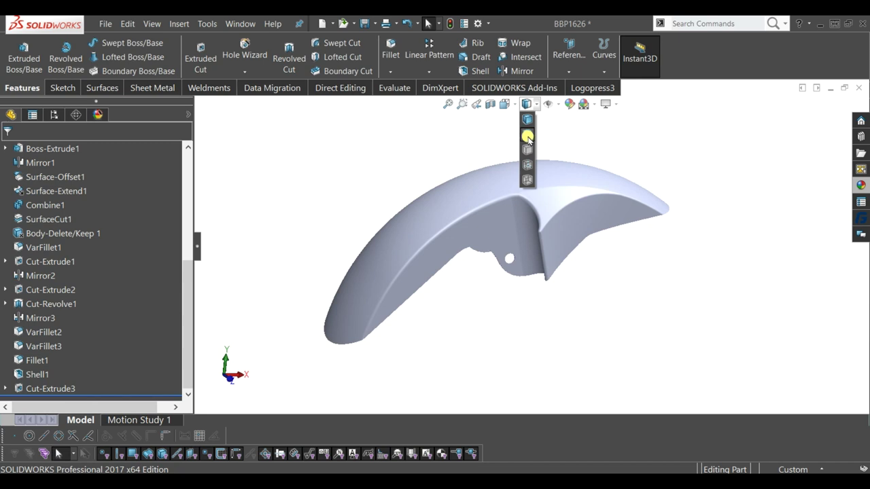
click(527, 126)
scroll(59, 221, up, 5)
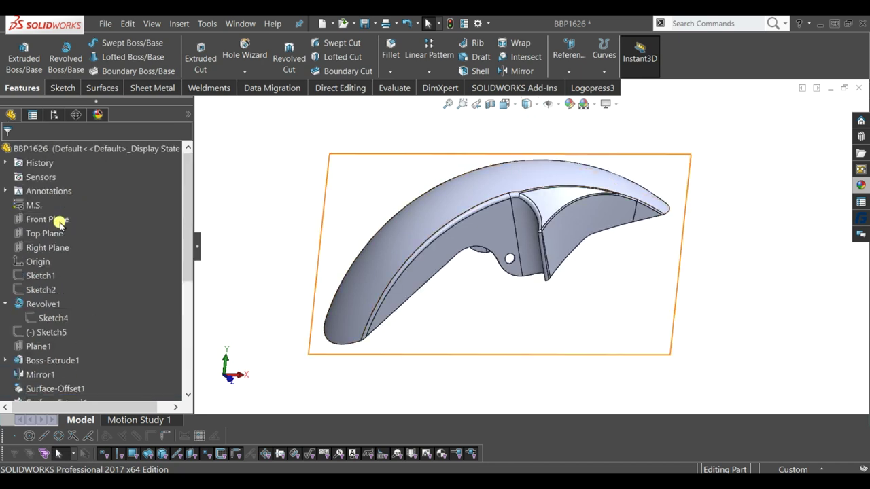
On the Front Plane, sketch a diagonal line and a horizontal line from the origin.
click(57, 219)
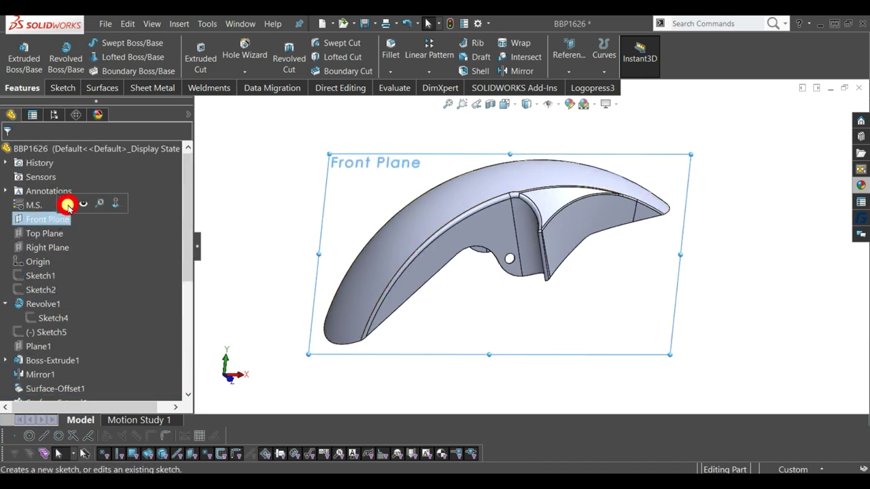
click(68, 205)
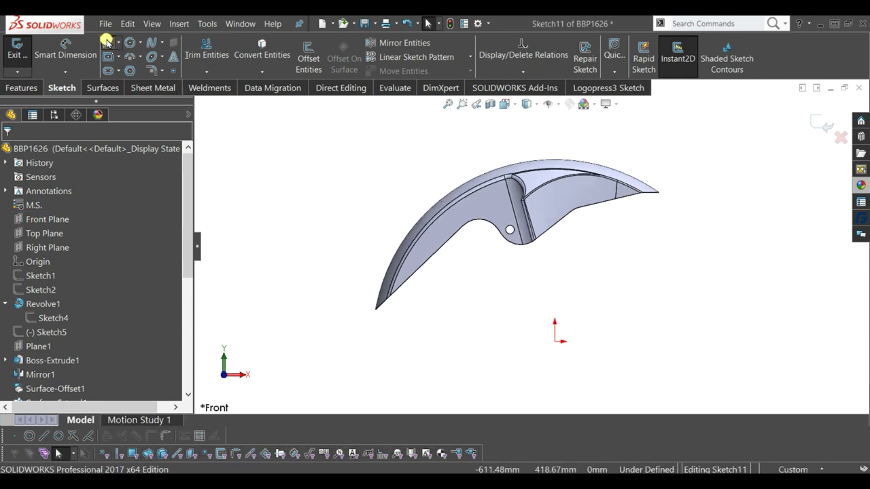
click(106, 40)
click(555, 341)
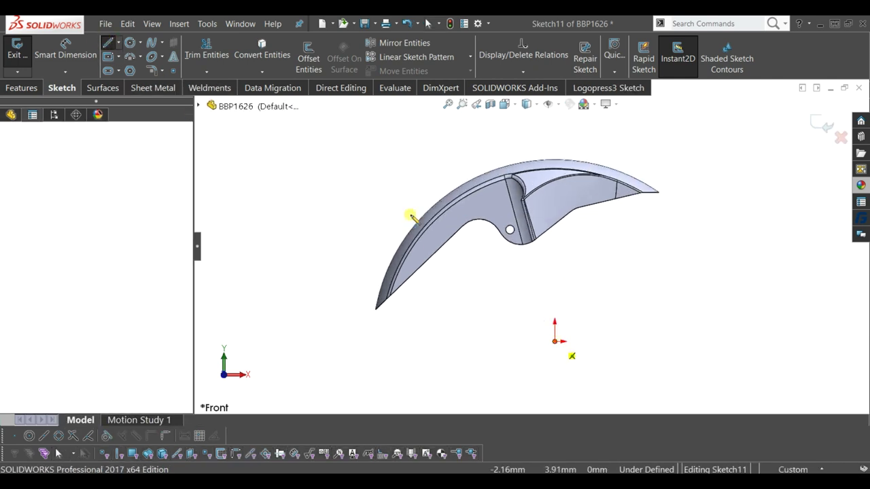
click(385, 162)
key(Escape)
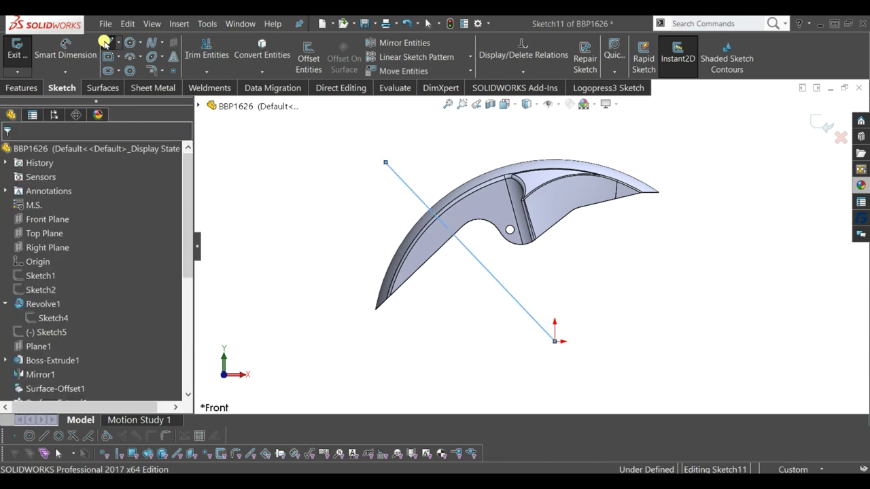
click(554, 341)
click(370, 345)
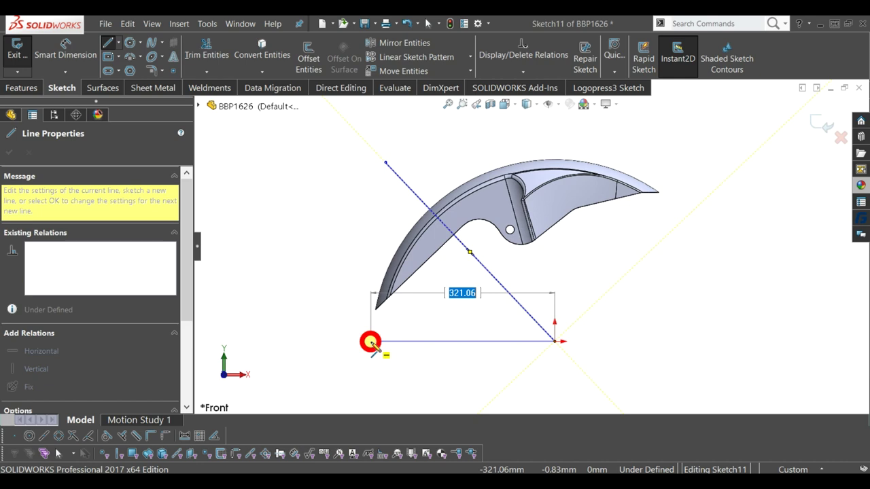
key(Escape)
key(Escape)
Make the horizontal line construction, dimension the angle between the lines to 45°, and exit the sketch.
click(539, 331)
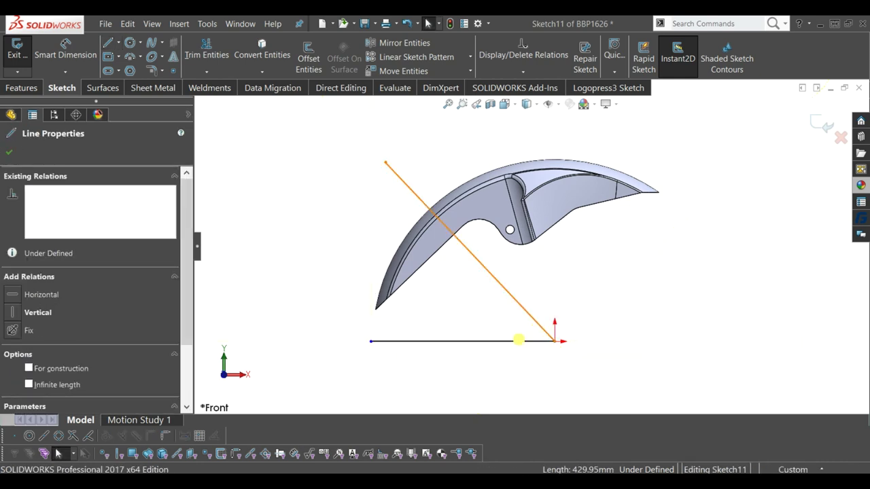
click(518, 340)
click(567, 307)
click(68, 53)
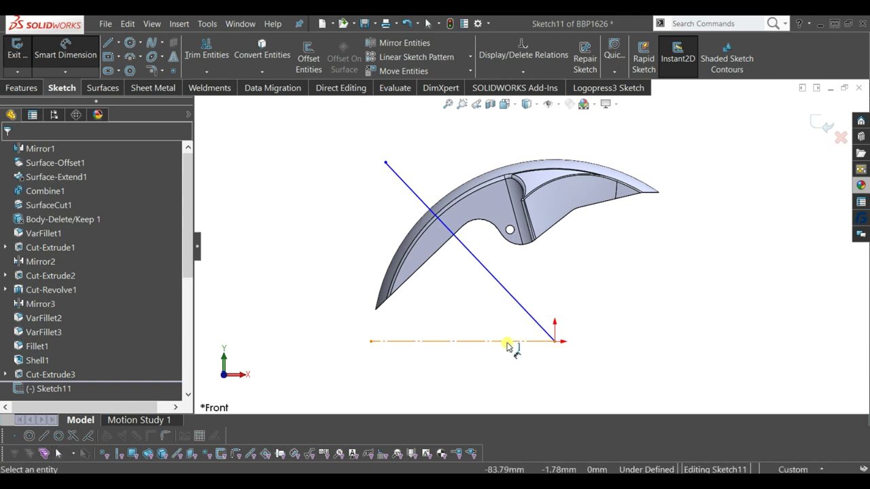
click(520, 306)
click(503, 340)
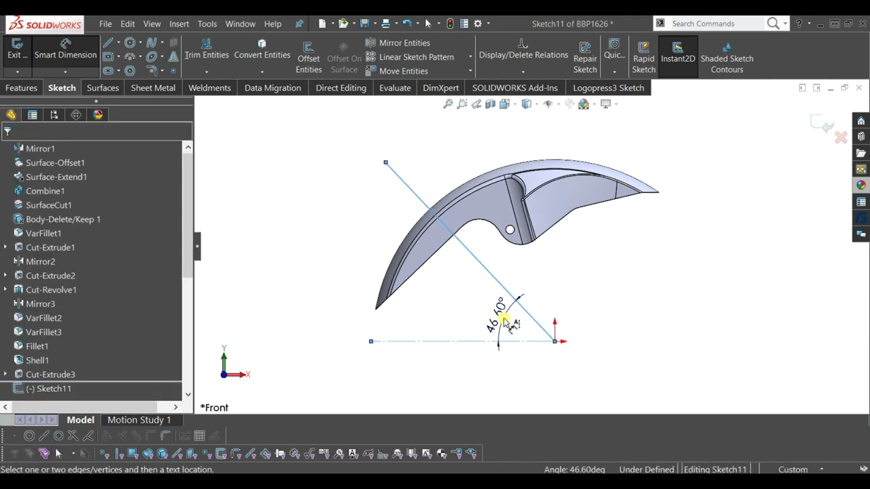
click(503, 320)
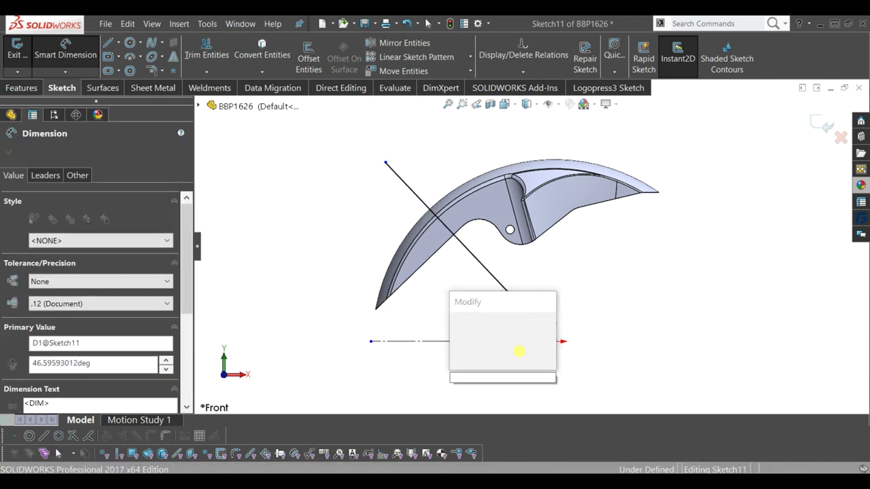
text(45)
key(Return)
click(391, 386)
middle_drag(650, 278, 660, 298)
click(822, 123)
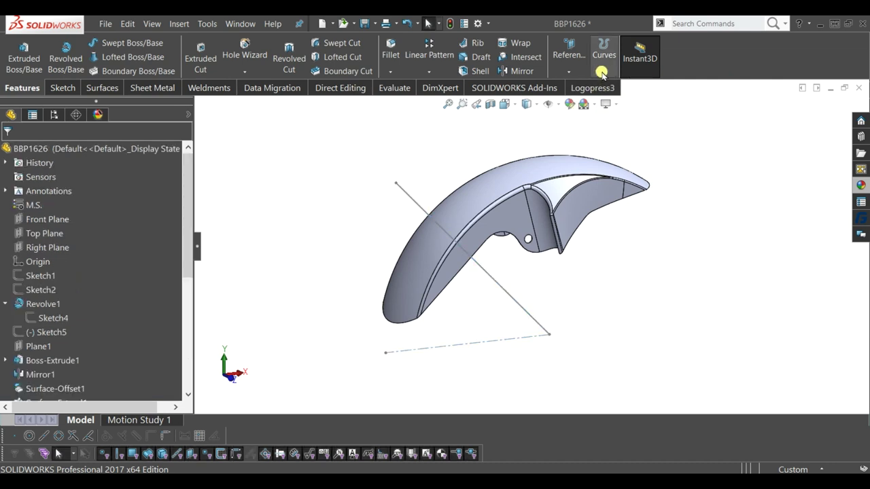
Start a Split Line from the 45° sketch line and select the inner and underside fender faces.
click(421, 211)
click(604, 71)
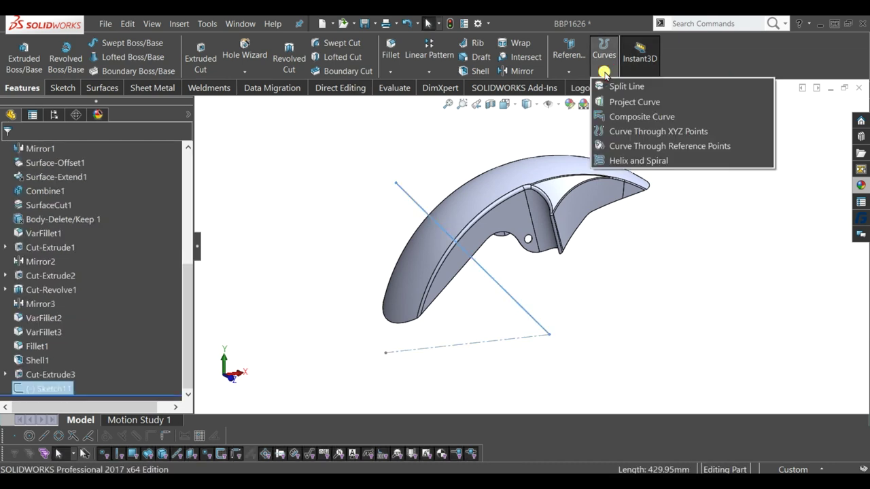
click(619, 87)
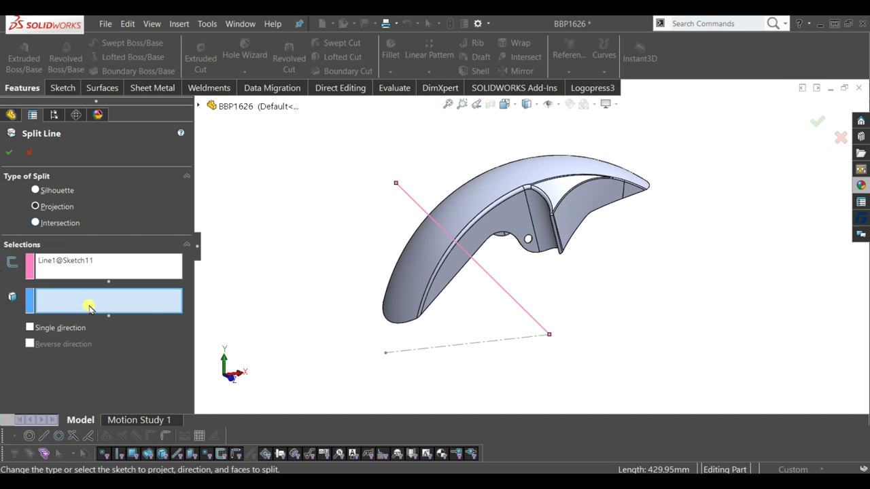
middle_drag(306, 286, 454, 245)
click(454, 245)
scroll(478, 233, up, 3)
click(467, 215)
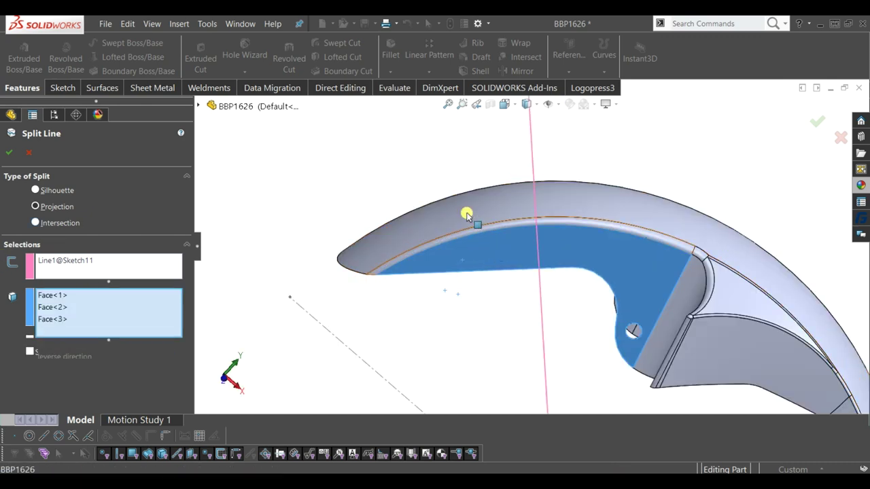
mouse_move(462, 204)
middle_down()
mouse_move(543, 269)
mouse_move(528, 292)
mouse_move(514, 131)
mouse_move(505, 282)
middle_up()
click(534, 264)
click(536, 268)
Add the fender's edge and remaining faces to the split line, then orbit to check the result.
scroll(502, 270, up, 2)
click(509, 272)
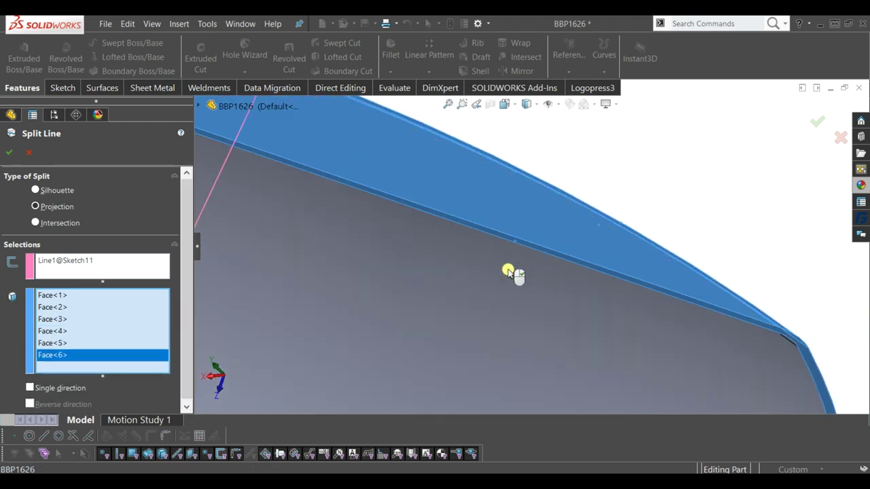
click(509, 271)
mouse_move(510, 254)
middle_down()
mouse_move(501, 161)
mouse_move(507, 170)
middle_up()
click(499, 189)
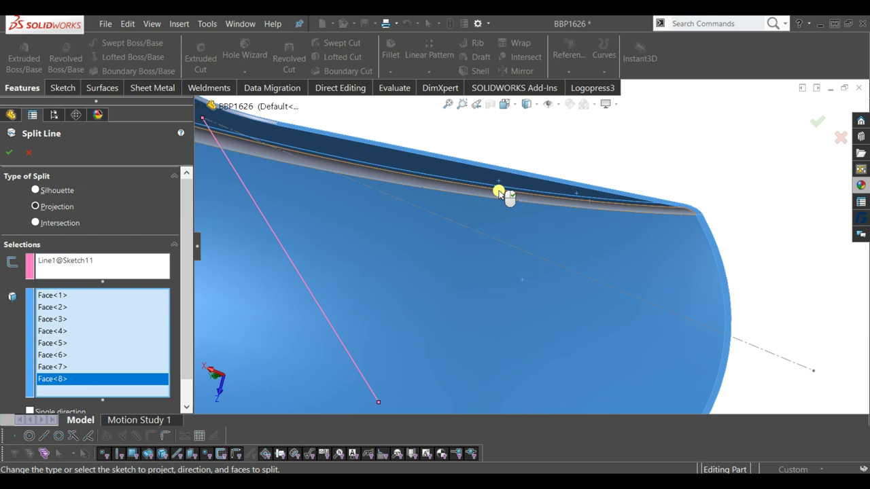
click(497, 194)
scroll(498, 299, up, 3)
mouse_move(485, 295)
middle_down()
mouse_move(479, 333)
mouse_move(500, 252)
middle_up()
scroll(501, 252, down, 2)
scroll(501, 238, down, 2)
click(504, 231)
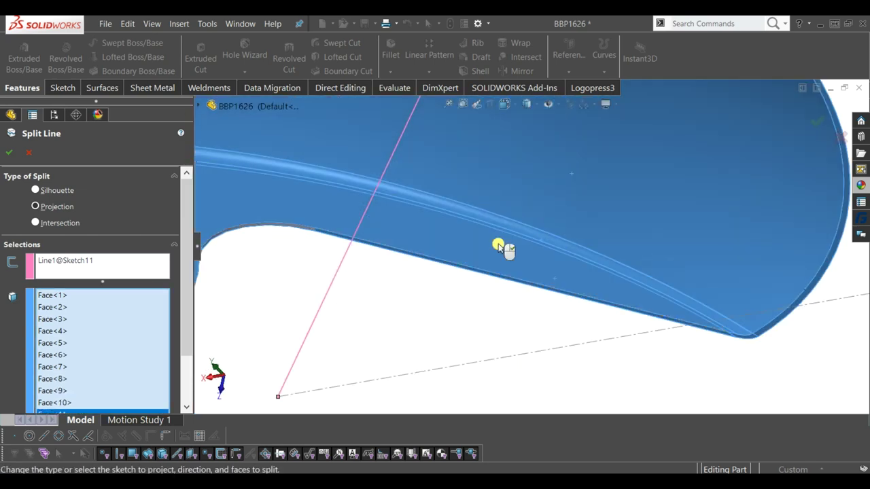
scroll(503, 249, up, 4)
middle_drag(508, 253, 333, 223)
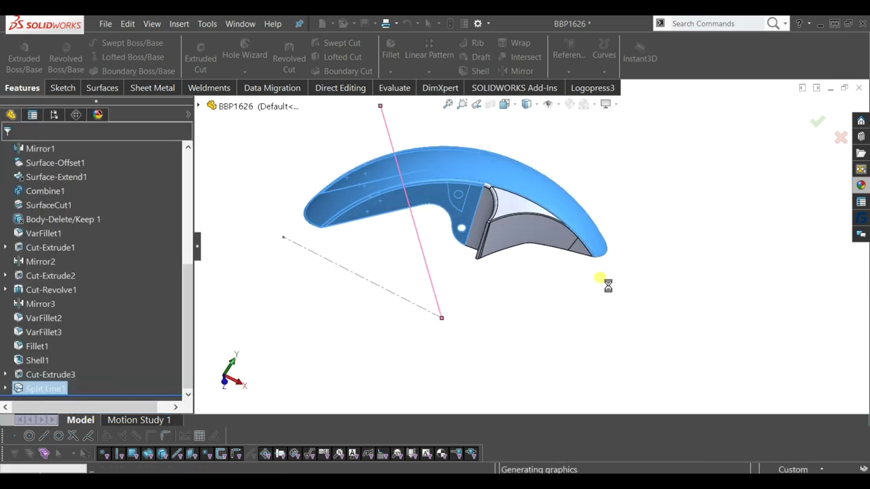
mouse_move(606, 288)
middle_down()
mouse_move(575, 194)
mouse_move(609, 231)
mouse_move(485, 186)
mouse_move(485, 227)
mouse_move(544, 227)
mouse_move(545, 207)
middle_up()
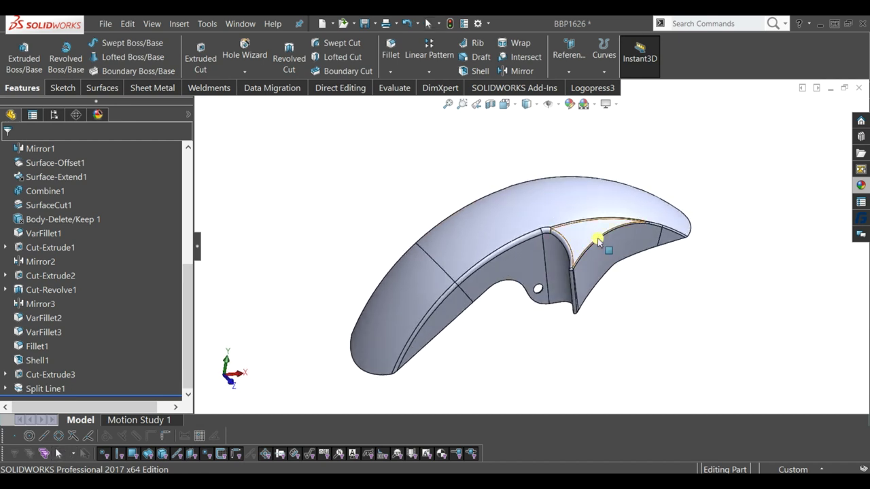
Cycle the display style through Shaded and Hidden Lines Removed, ending on Shaded With Edges.
ctrl+middle_drag(666, 278, 631, 270)
click(532, 109)
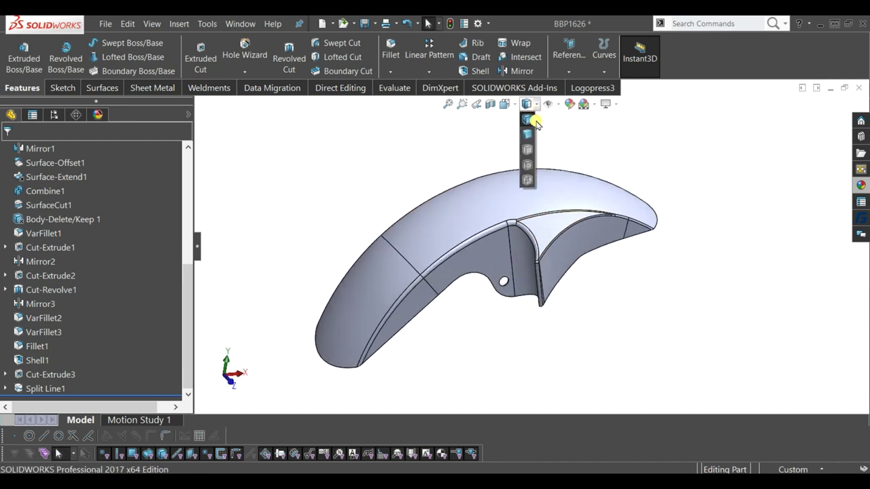
click(529, 134)
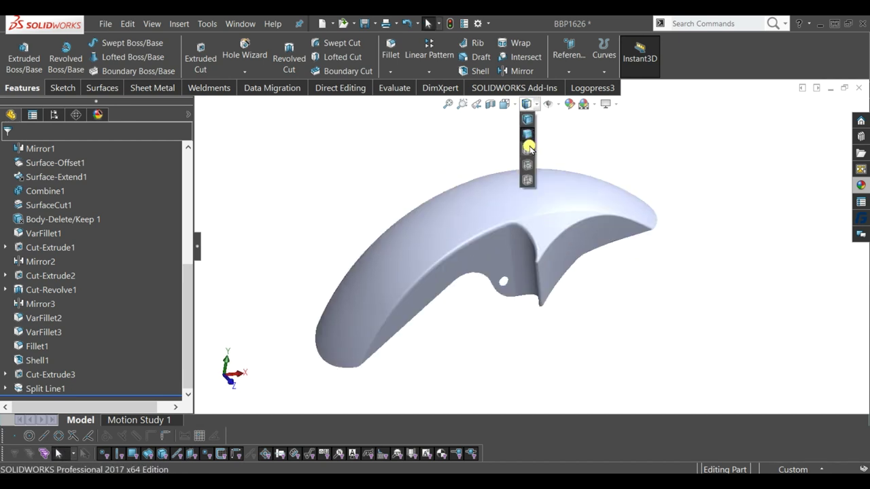
click(527, 149)
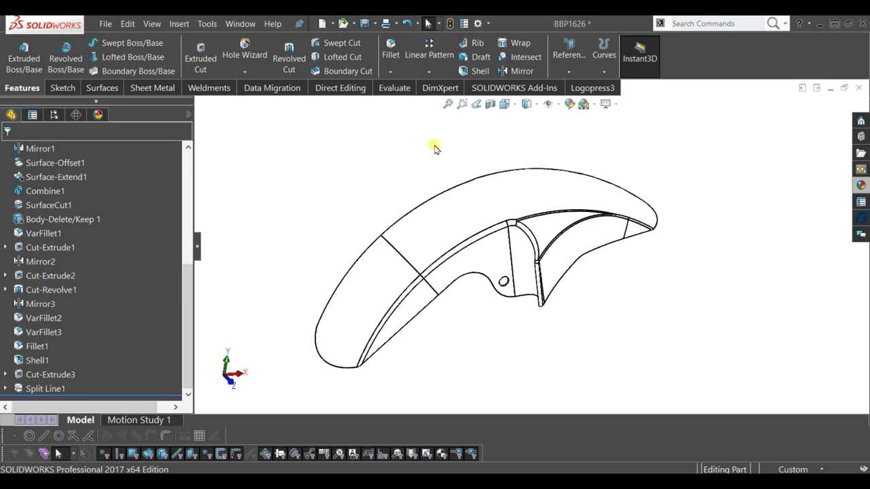
click(533, 137)
middle_drag(442, 130, 412, 145)
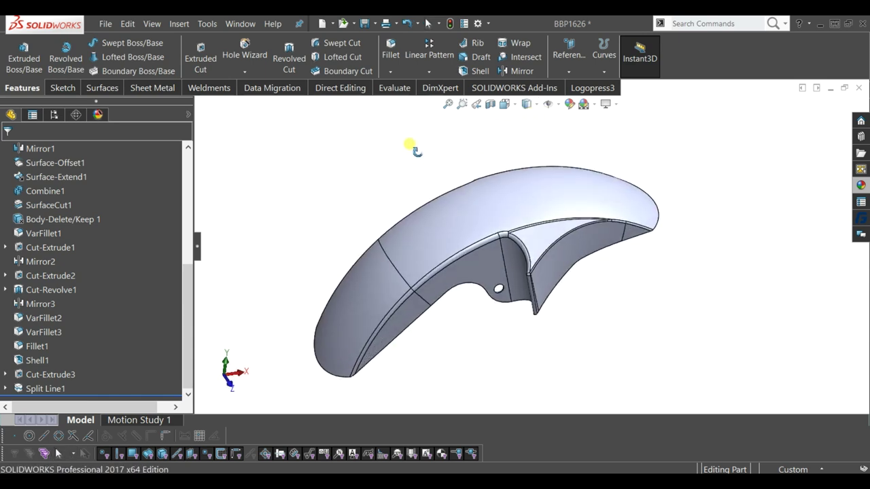
Turn on RealView Graphics, apply the 3 Point Faded scene, and open the Appearances, Scenes and Decals pane.
click(862, 185)
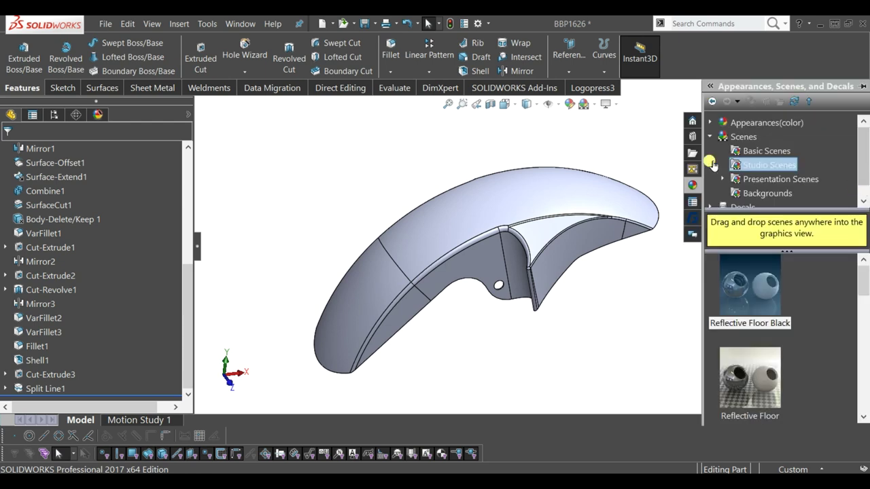
click(616, 105)
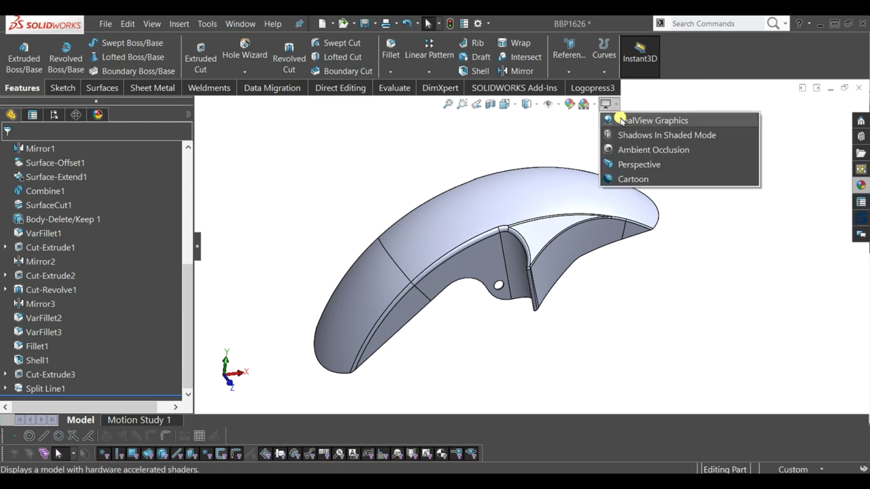
click(620, 121)
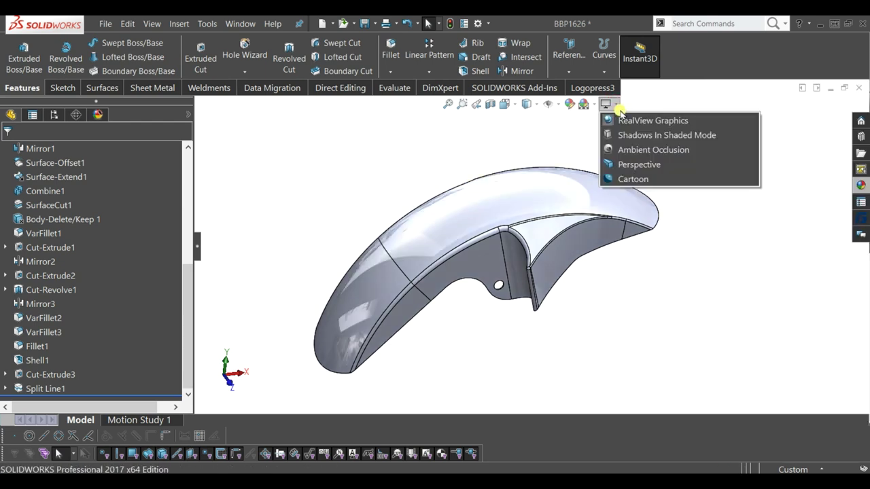
mouse_move(507, 124)
middle_down()
mouse_move(665, 155)
mouse_move(653, 155)
middle_up()
click(593, 109)
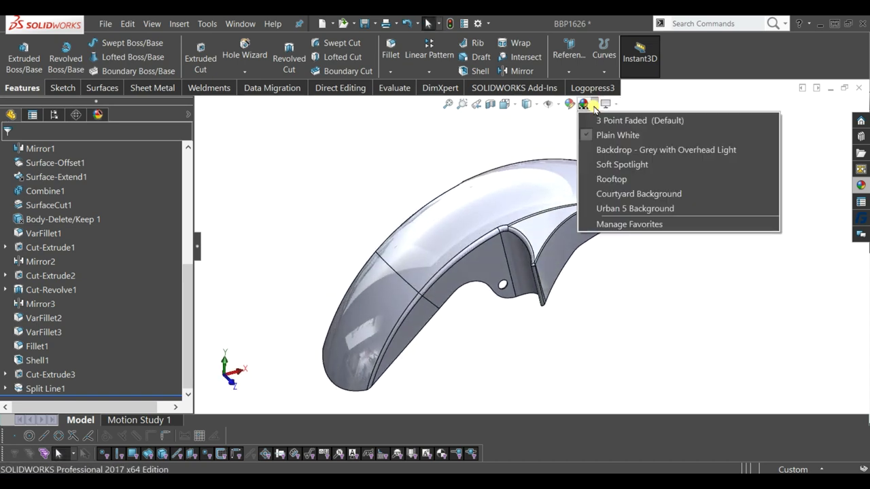
click(598, 120)
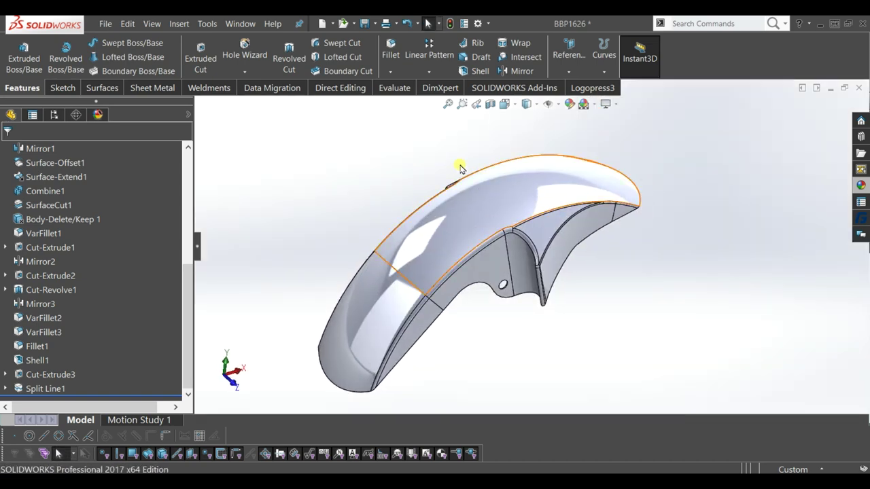
click(860, 186)
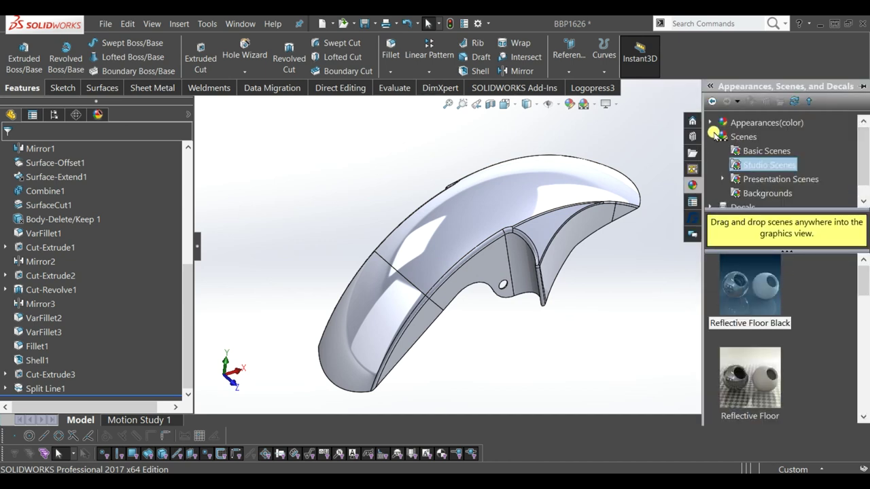
Apply light grey high gloss plastic to the whole part and switch the display to Shaded.
click(712, 122)
click(781, 151)
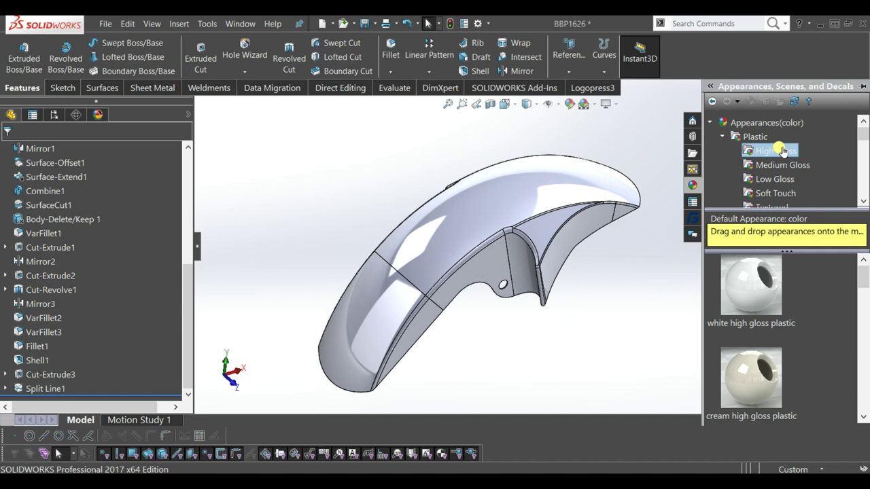
scroll(788, 322, down, 1)
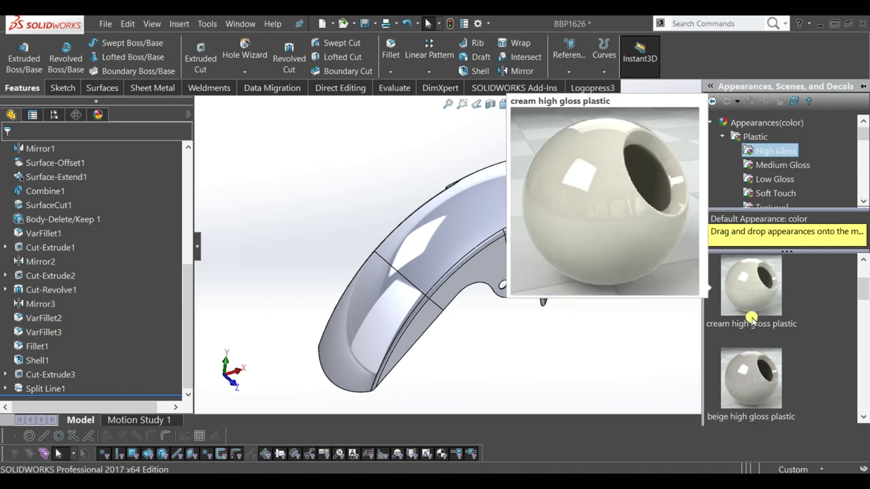
scroll(752, 326, down, 1)
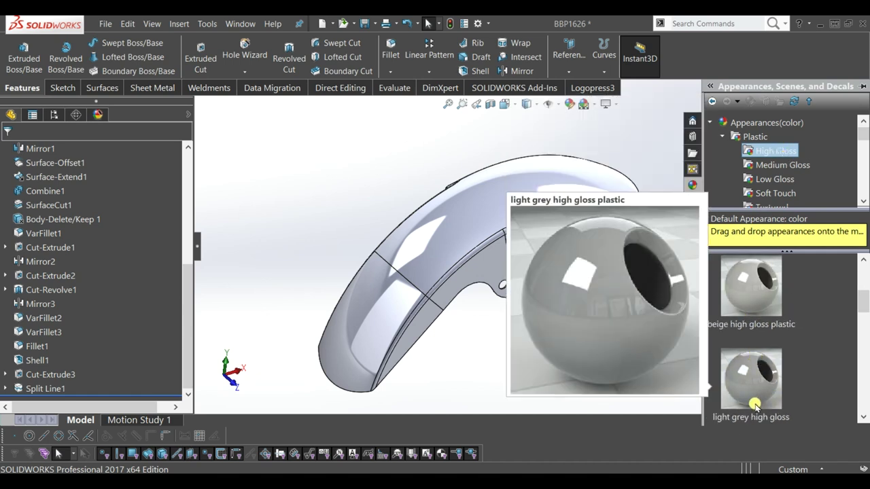
drag(754, 405, 512, 209)
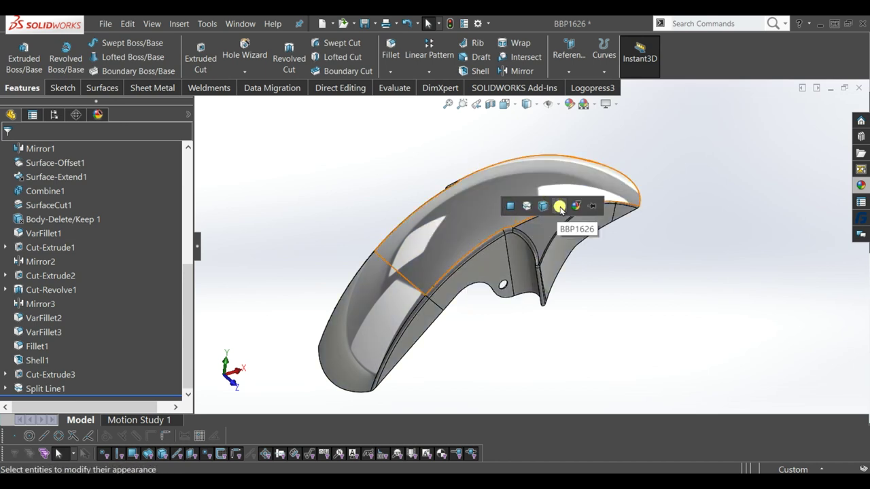
click(559, 207)
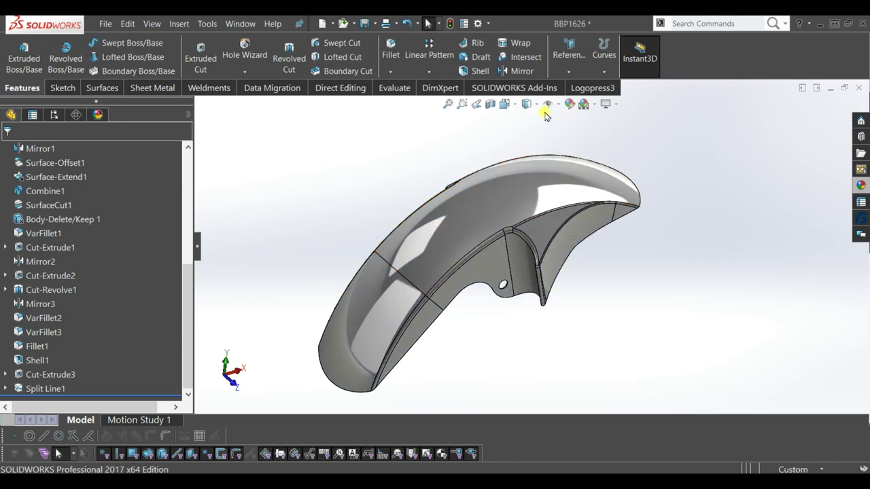
click(527, 132)
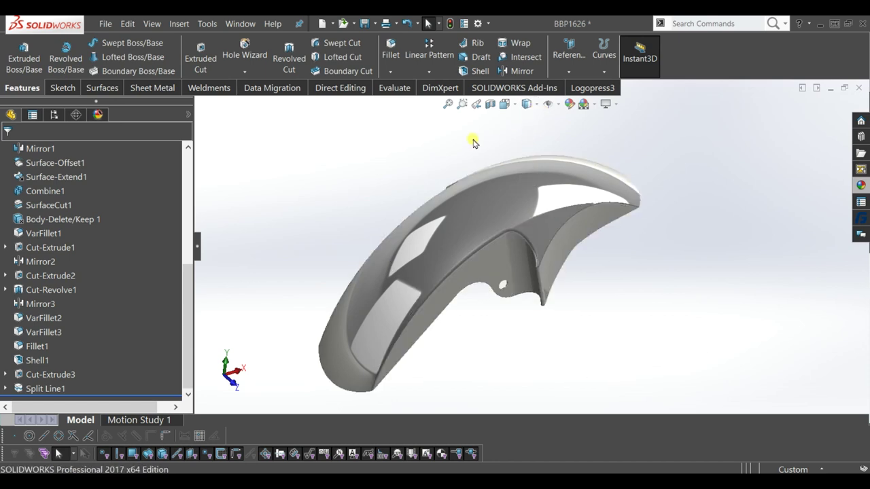
Select the split top face and open the appearance editor for the fender body.
click(459, 244)
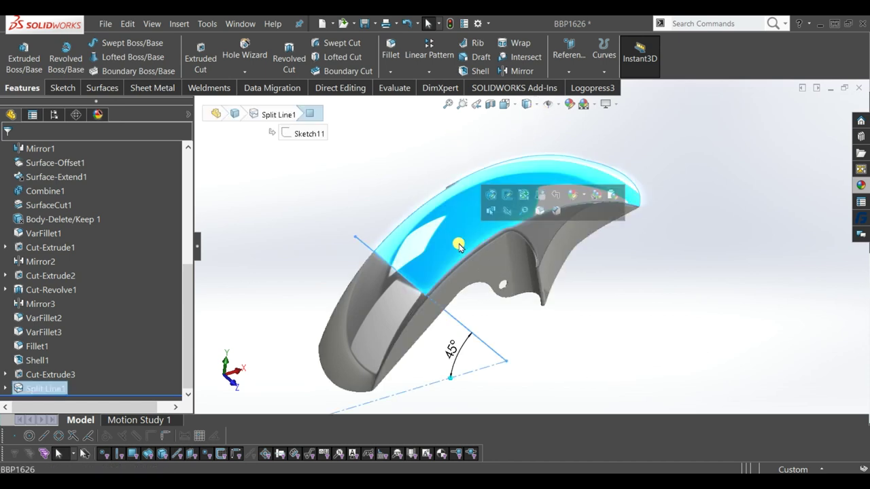
click(589, 196)
click(593, 246)
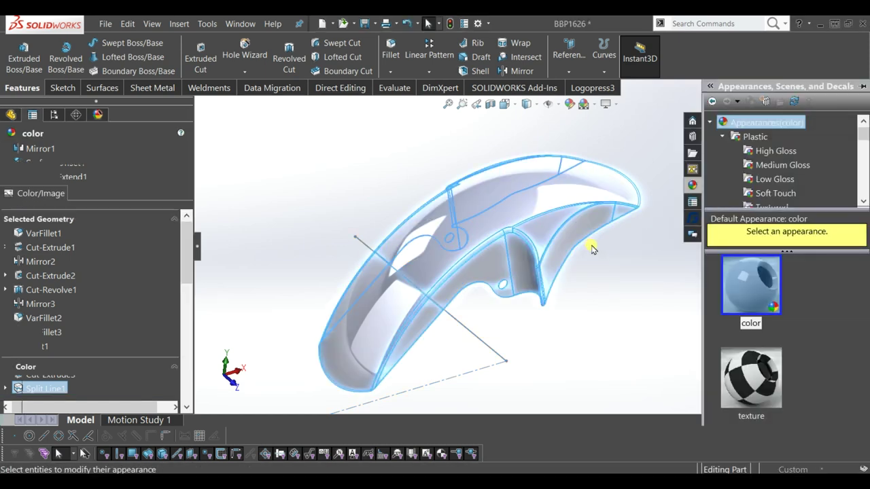
Set the fender body colour to red.
drag(184, 264, 178, 303)
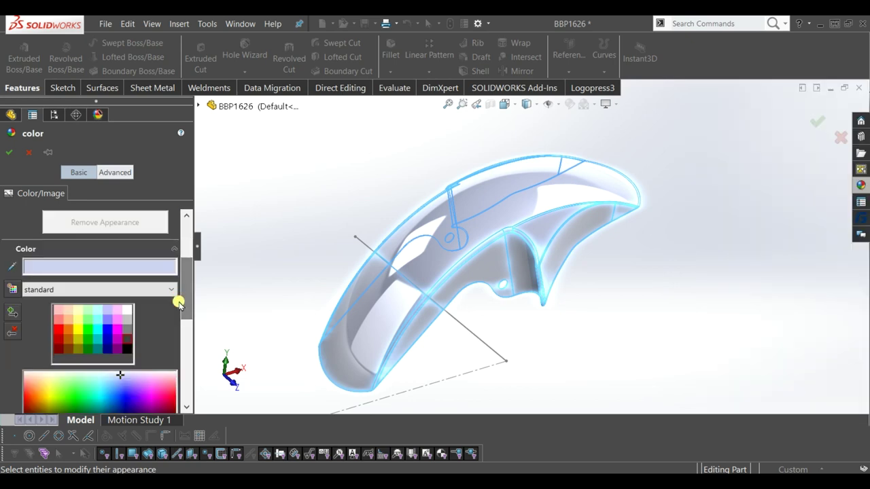
click(64, 334)
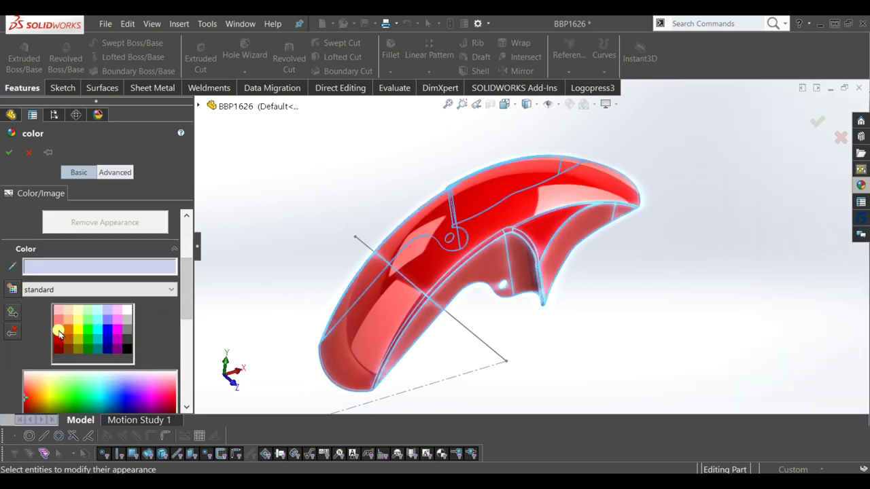
click(10, 158)
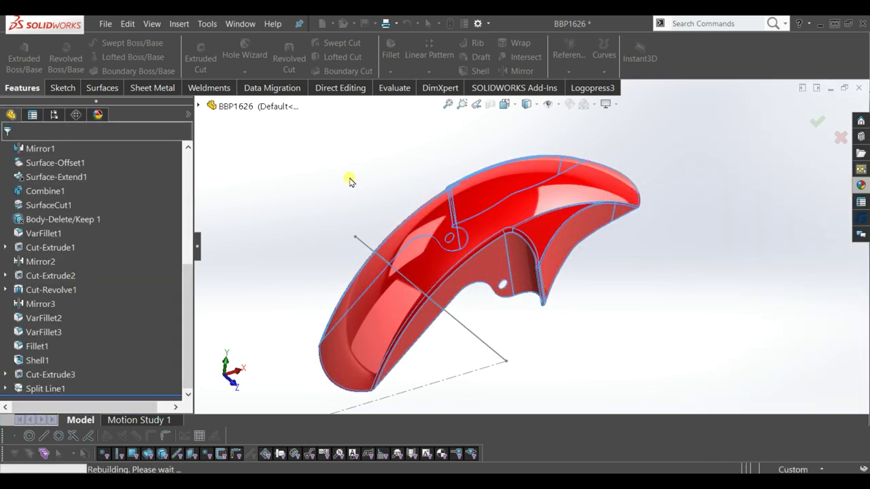
Colour the split-off front tip face black.
click(431, 311)
click(555, 270)
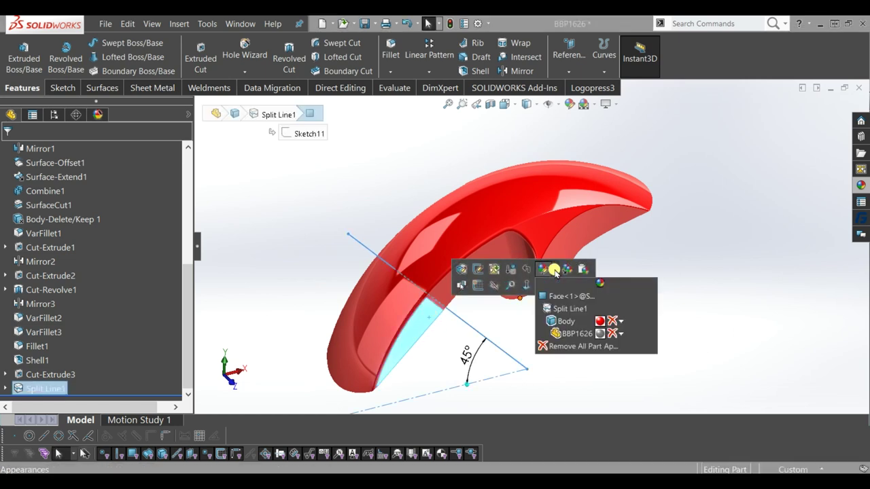
click(560, 307)
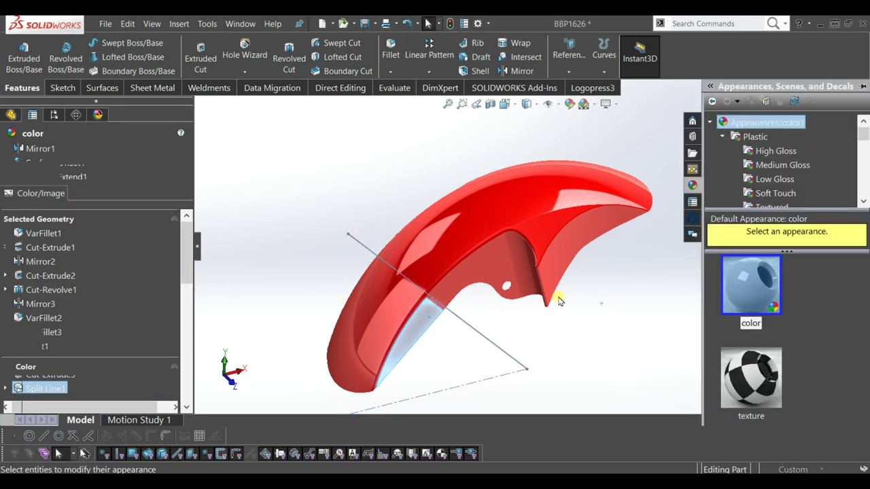
scroll(184, 299, down, 3)
scroll(184, 306, down, 2)
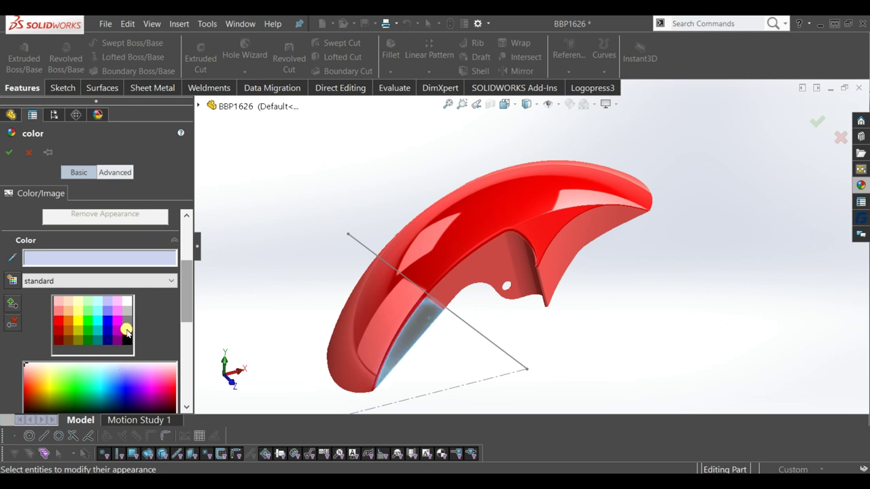
click(126, 329)
middle_drag(369, 295, 377, 310)
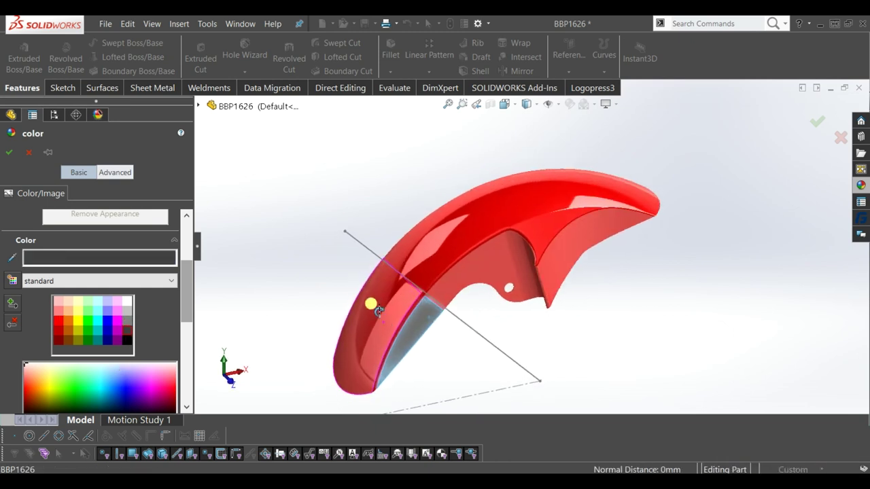
click(128, 339)
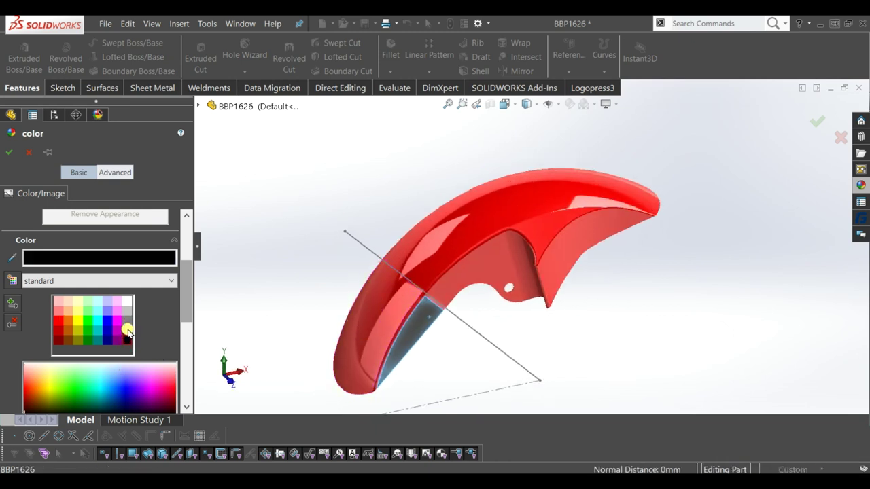
click(14, 156)
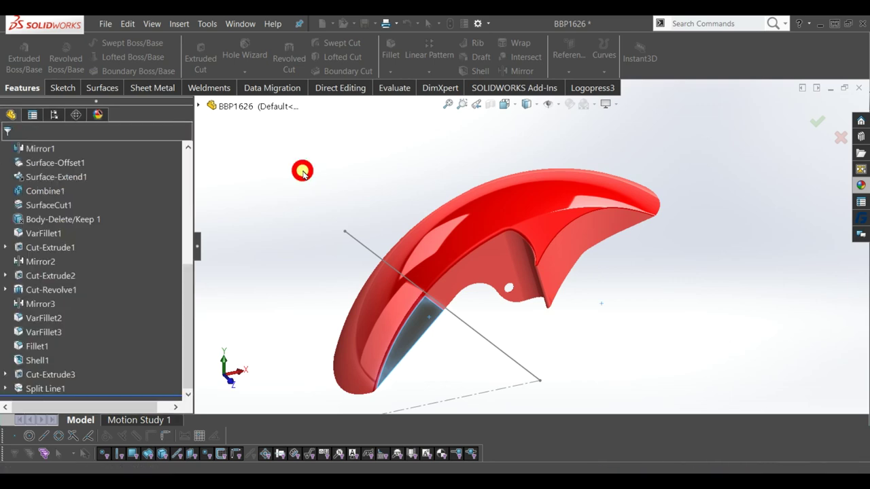
Paste the black appearance onto the first front tip faces, keeping the body red.
scroll(413, 314, down, 2)
scroll(420, 320, down, 3)
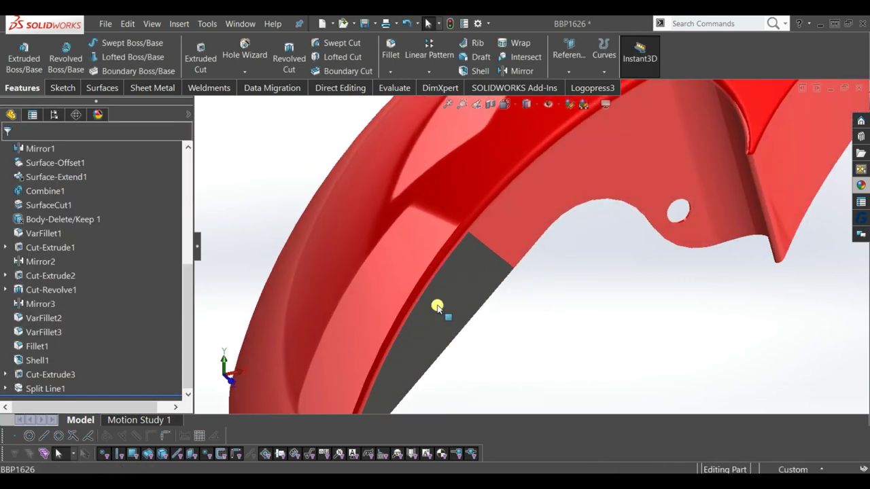
click(437, 305)
key(Escape)
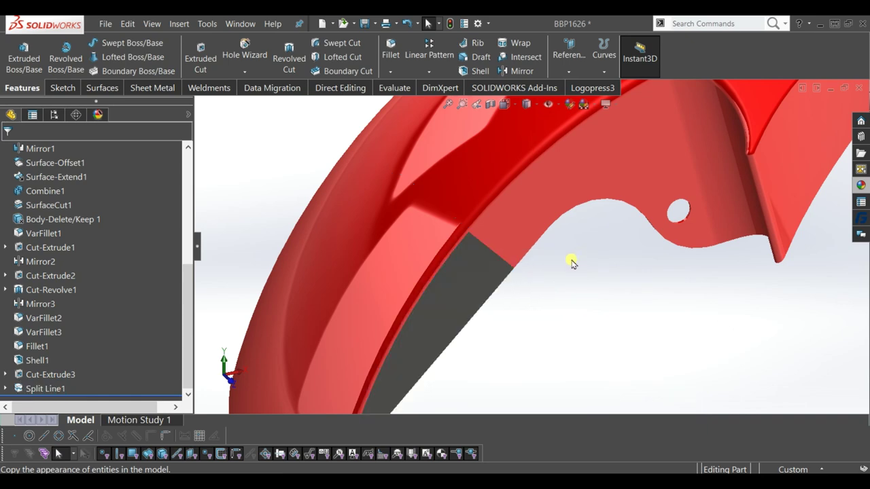
click(423, 282)
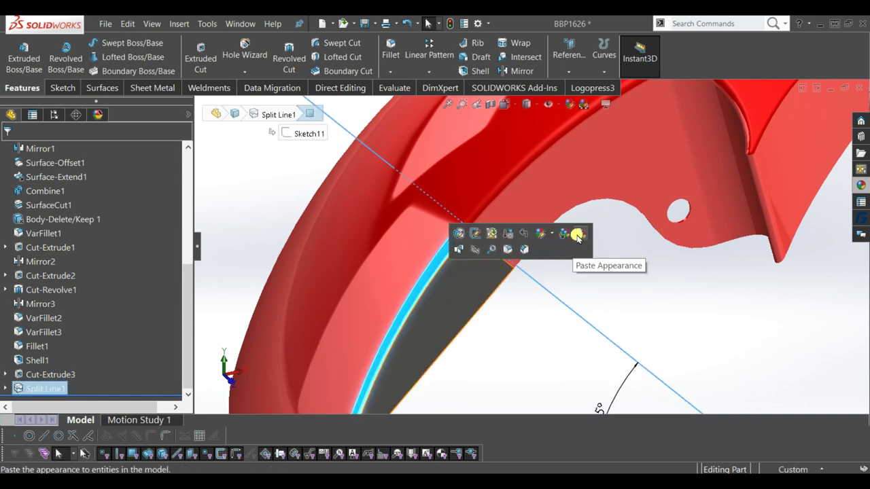
click(577, 234)
click(576, 234)
click(405, 256)
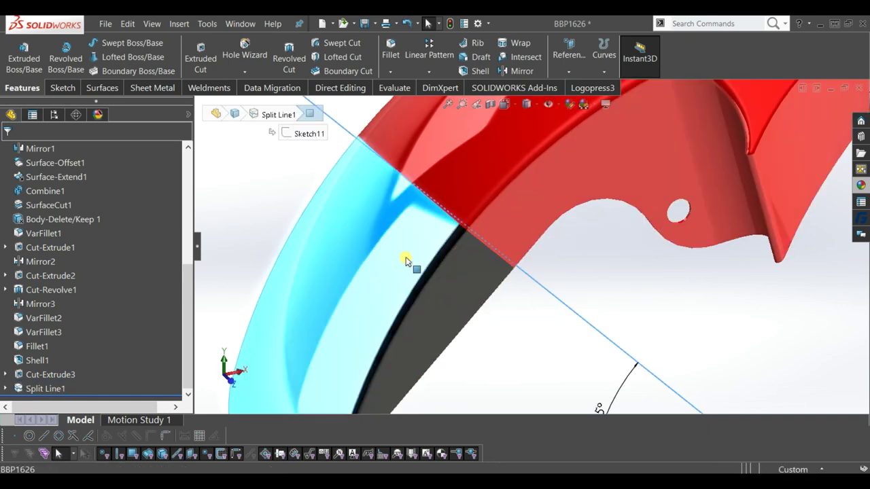
click(558, 209)
mouse_move(549, 266)
middle_down()
mouse_move(476, 234)
mouse_move(589, 214)
middle_up()
scroll(417, 305, down, 3)
scroll(497, 256, down, 2)
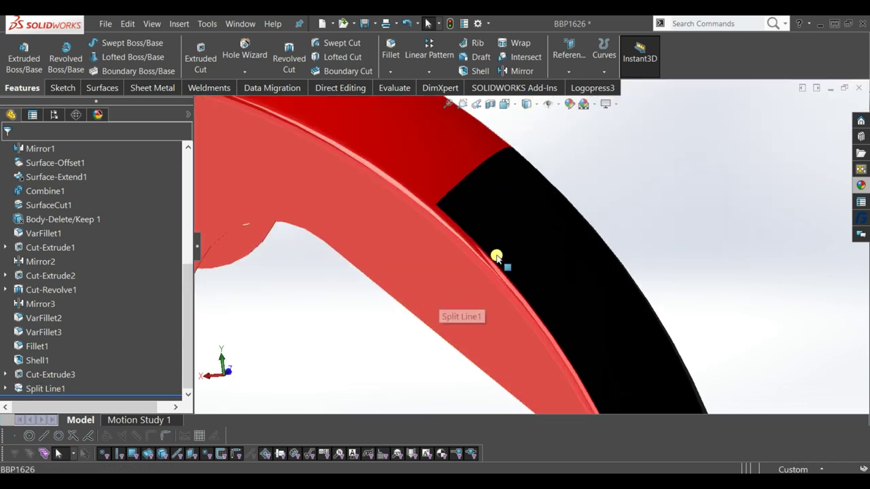
Copy the black appearance onto the large adjacent inner face and another tip face.
click(476, 253)
click(628, 202)
click(444, 290)
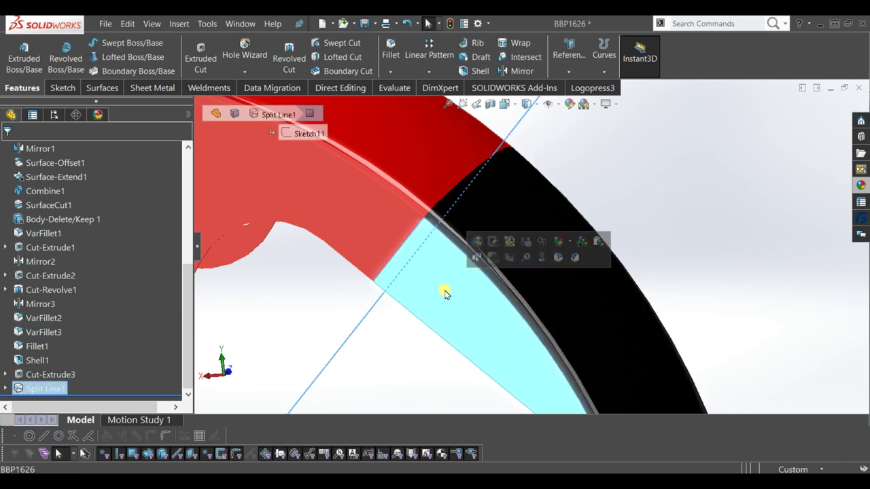
click(582, 250)
click(599, 245)
click(474, 285)
mouse_move(474, 258)
middle_down()
mouse_move(559, 307)
mouse_move(564, 220)
mouse_move(489, 277)
mouse_move(492, 220)
middle_up()
Paste black onto the tip's thin edge faces, then turn the fender to view it whole.
click(489, 235)
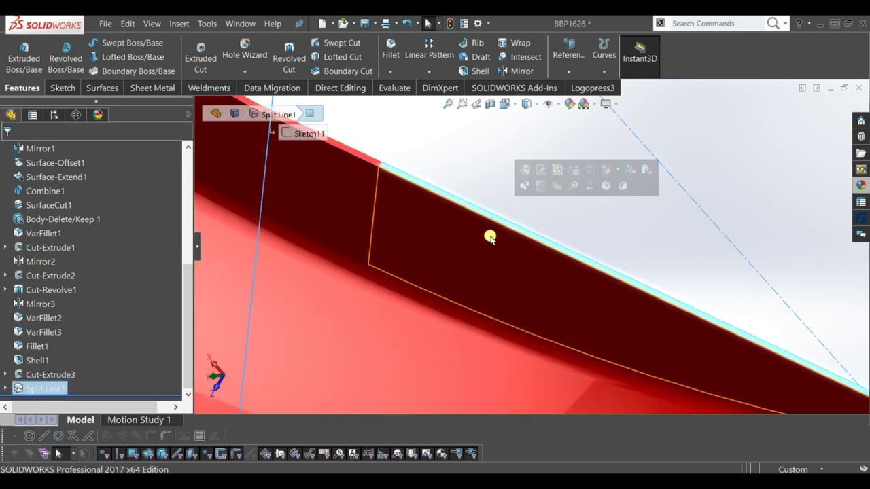
mouse_move(445, 326)
middle_down()
mouse_move(453, 336)
mouse_move(501, 323)
mouse_move(477, 388)
middle_up()
scroll(477, 388, down, 5)
scroll(460, 339, down, 3)
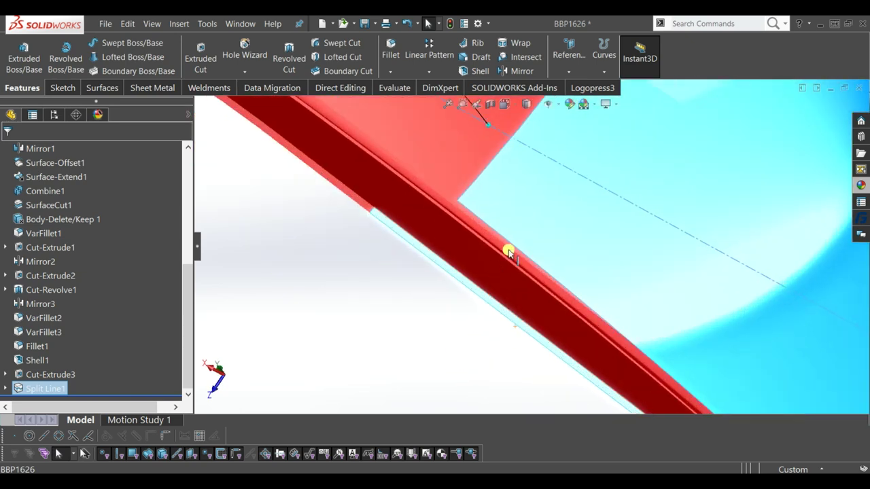
click(492, 265)
click(597, 217)
scroll(488, 326, up, 5)
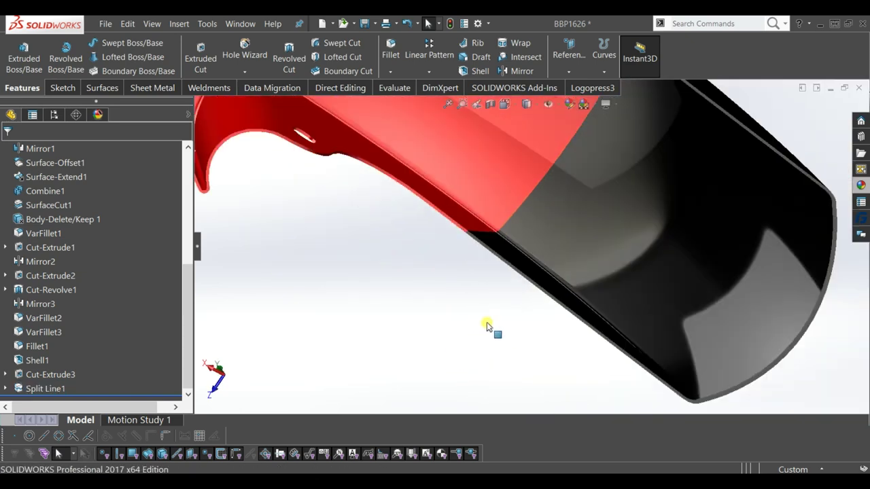
scroll(558, 202, up, 3)
mouse_move(558, 202)
middle_down()
mouse_move(445, 247)
mouse_move(416, 215)
mouse_move(641, 223)
mouse_move(641, 235)
mouse_move(557, 219)
mouse_move(582, 314)
mouse_move(606, 287)
mouse_move(578, 338)
mouse_move(569, 318)
mouse_move(567, 288)
mouse_move(600, 262)
mouse_move(629, 257)
mouse_move(668, 311)
mouse_move(439, 367)
mouse_move(450, 356)
mouse_move(440, 309)
mouse_move(357, 296)
mouse_move(578, 233)
mouse_move(579, 247)
mouse_move(328, 200)
middle_up()
scroll(640, 235, down, 2)
scroll(553, 193, down, 2)
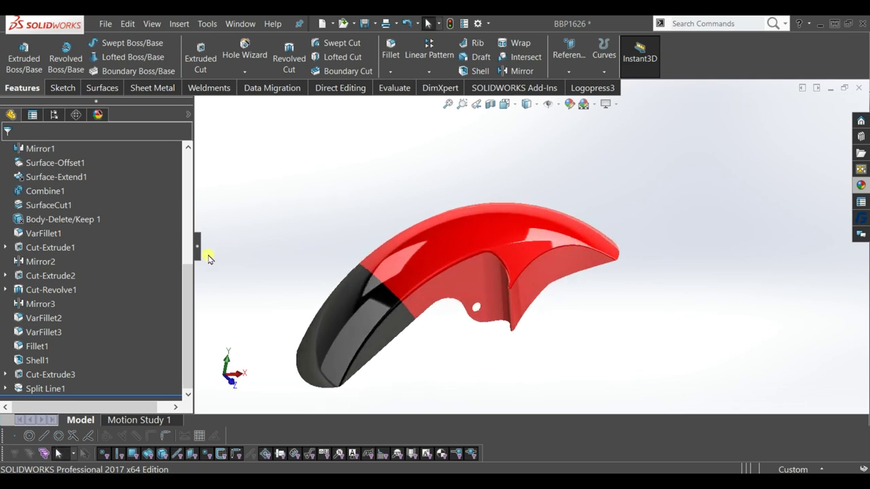
Hide the feature tree and show the fender fitted in a four-view layout, orbiting the trimetric view.
click(198, 253)
click(417, 106)
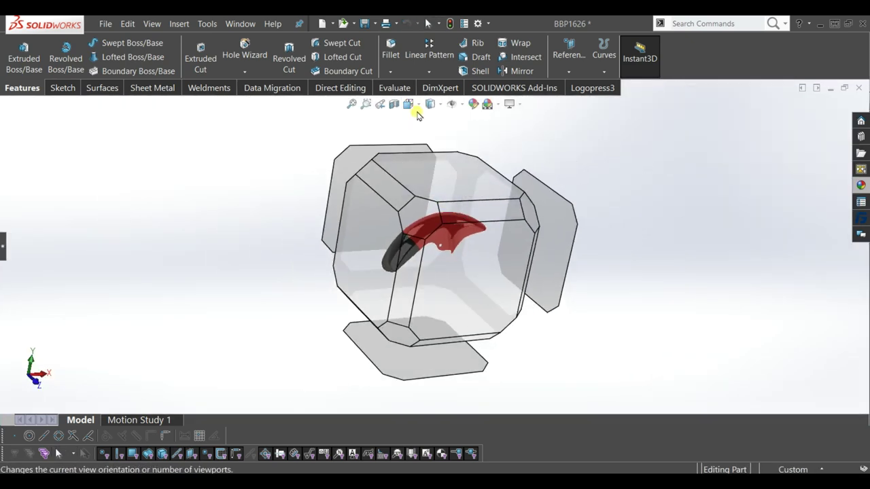
click(418, 107)
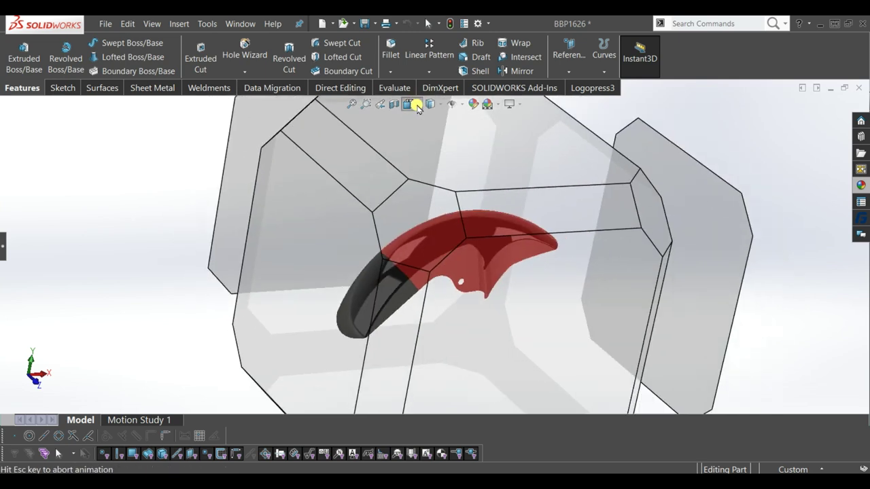
click(460, 180)
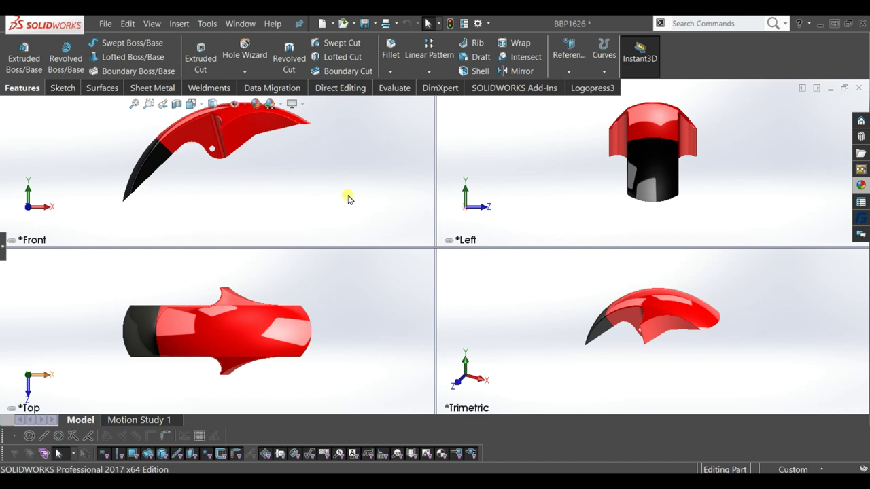
key(f)
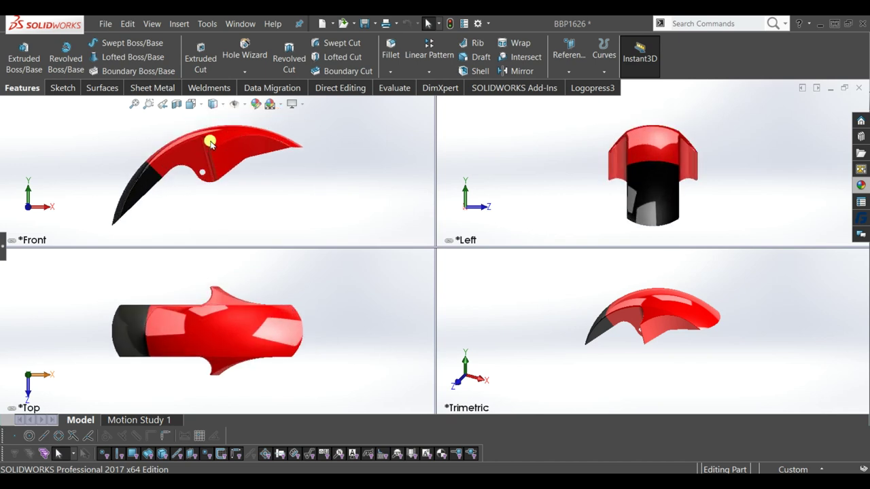
scroll(186, 138, down, 2)
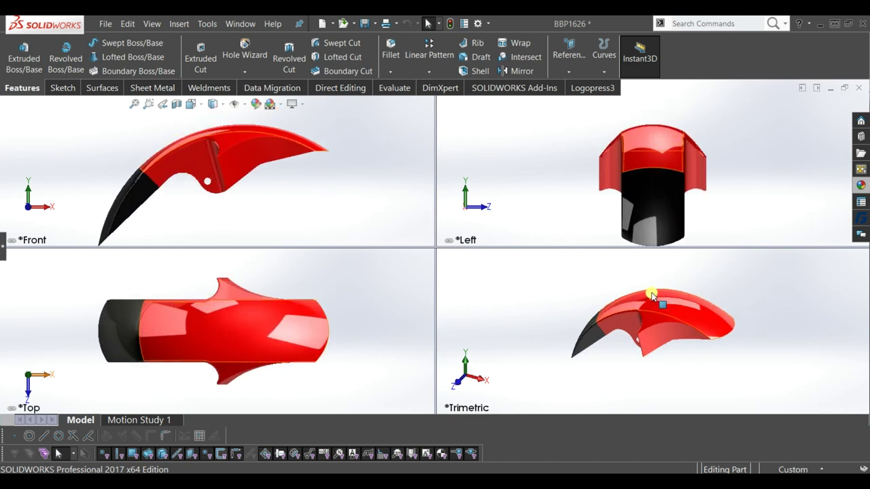
mouse_move(689, 351)
middle_down()
mouse_move(715, 323)
mouse_move(773, 358)
mouse_move(760, 362)
mouse_move(718, 305)
mouse_move(761, 323)
mouse_move(773, 355)
mouse_move(739, 320)
mouse_move(755, 335)
mouse_move(695, 225)
middle_up()
scroll(699, 209, up, 2)
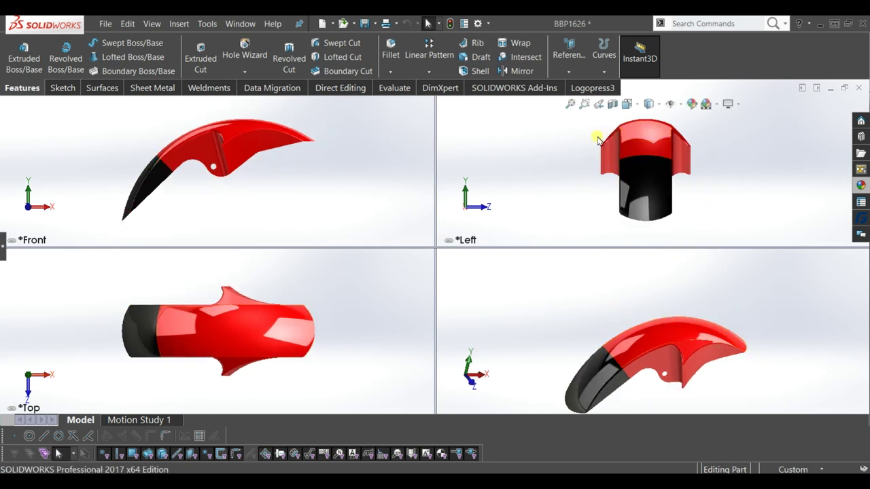
Return to a single view and orbit the fender through side and oblique front angles.
click(640, 107)
click(625, 184)
mouse_move(518, 297)
middle_down()
mouse_move(462, 297)
mouse_move(451, 195)
mouse_move(423, 248)
mouse_move(437, 273)
mouse_move(434, 292)
mouse_move(412, 254)
mouse_move(443, 230)
mouse_move(412, 222)
mouse_move(315, 243)
mouse_move(309, 208)
mouse_move(452, 245)
mouse_move(475, 265)
middle_up()
key(ctrl+3)
mouse_move(491, 173)
middle_down()
mouse_move(466, 314)
mouse_move(482, 140)
mouse_move(497, 305)
mouse_move(389, 250)
mouse_move(346, 288)
mouse_move(426, 225)
mouse_move(445, 225)
mouse_move(372, 212)
middle_up()
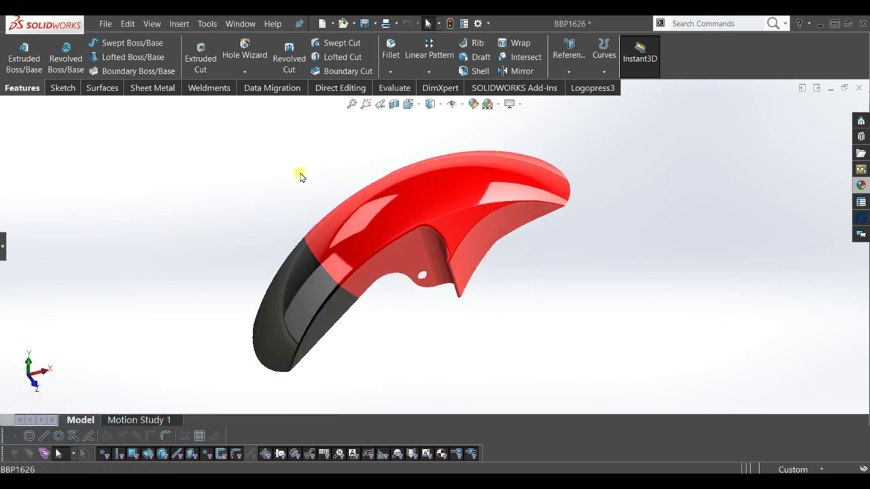
Turn on Shadows In Shaded Mode and tilt the fender to show its side and top.
mouse_move(568, 295)
middle_down()
mouse_move(559, 249)
mouse_move(576, 266)
middle_up()
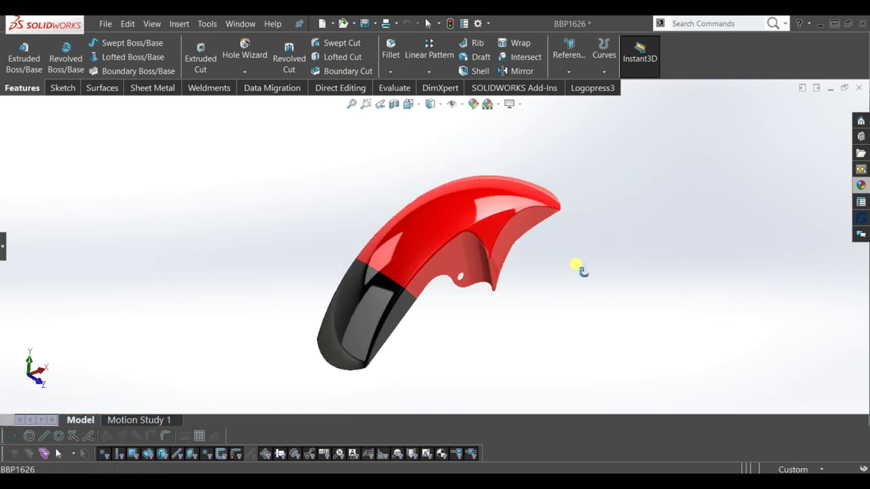
click(510, 103)
click(523, 134)
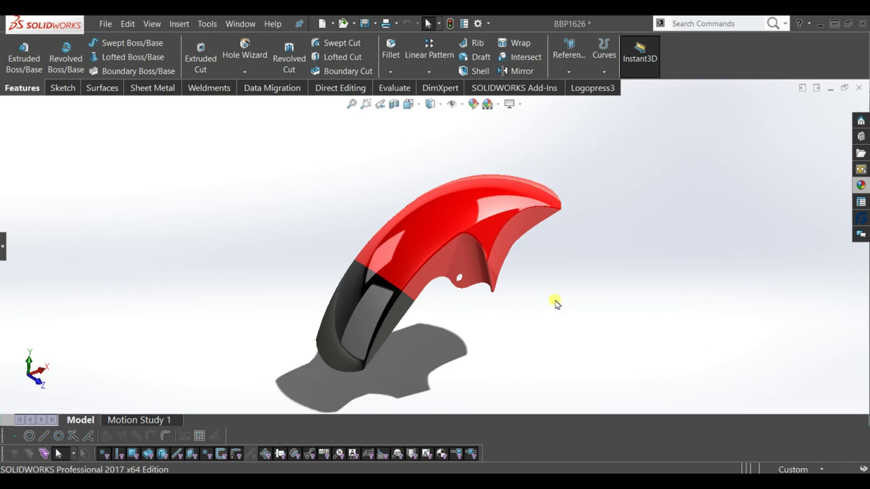
mouse_move(552, 306)
middle_down()
mouse_move(554, 318)
mouse_move(574, 294)
middle_up()
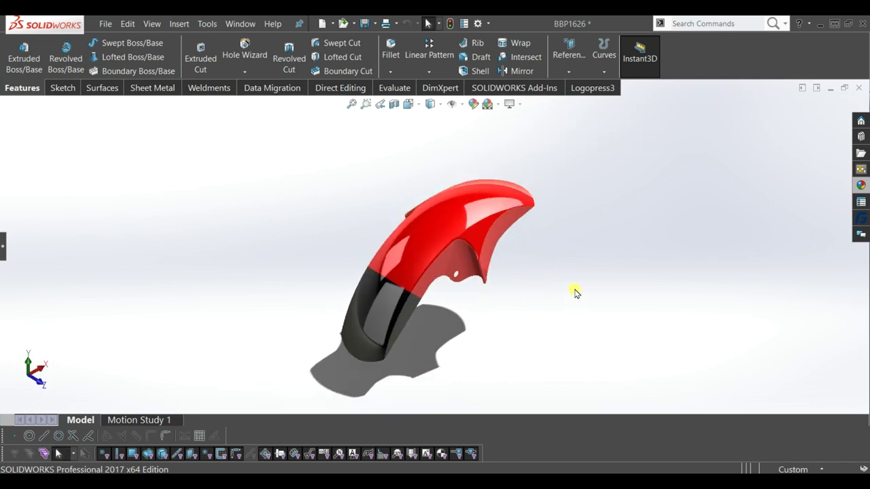